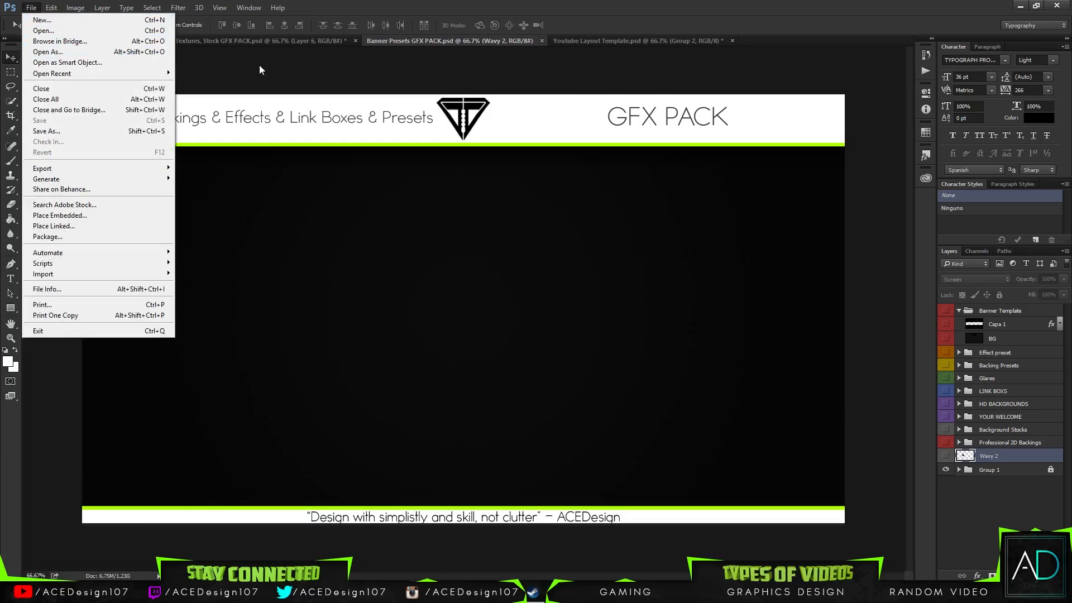
# - In Textures, Stock GFX PACK.psd, hide the soldier render layer, then collapse and hide the Solider Renders group
pyautogui.click(286, 46)
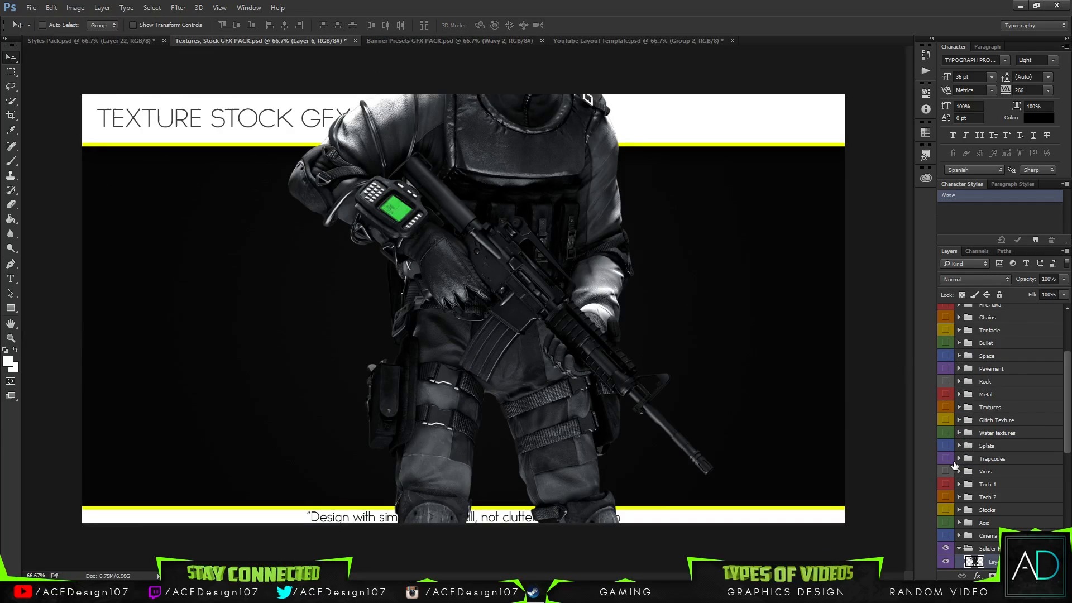
pyautogui.click(946, 562)
pyautogui.click(959, 548)
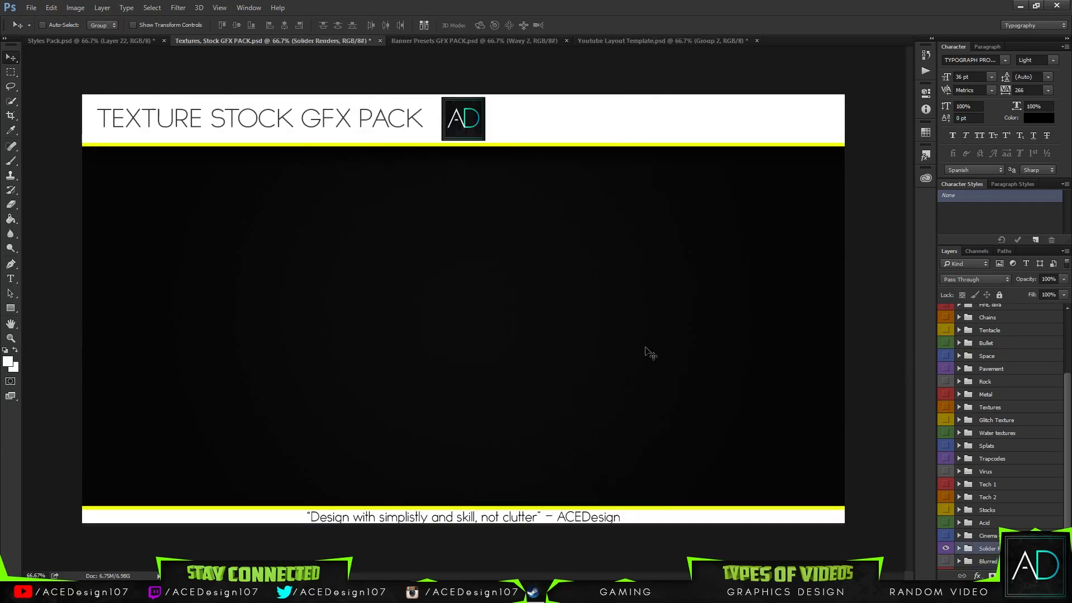
pyautogui.scroll(-3, 945, 503)
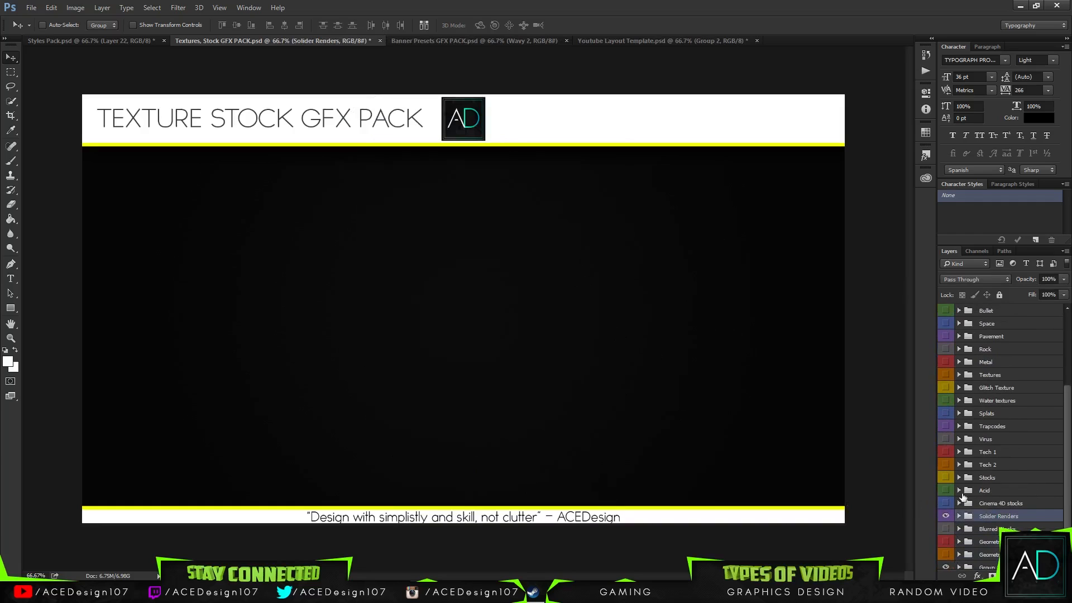
pyautogui.click(945, 512)
pyautogui.scroll(5, 1045, 469)
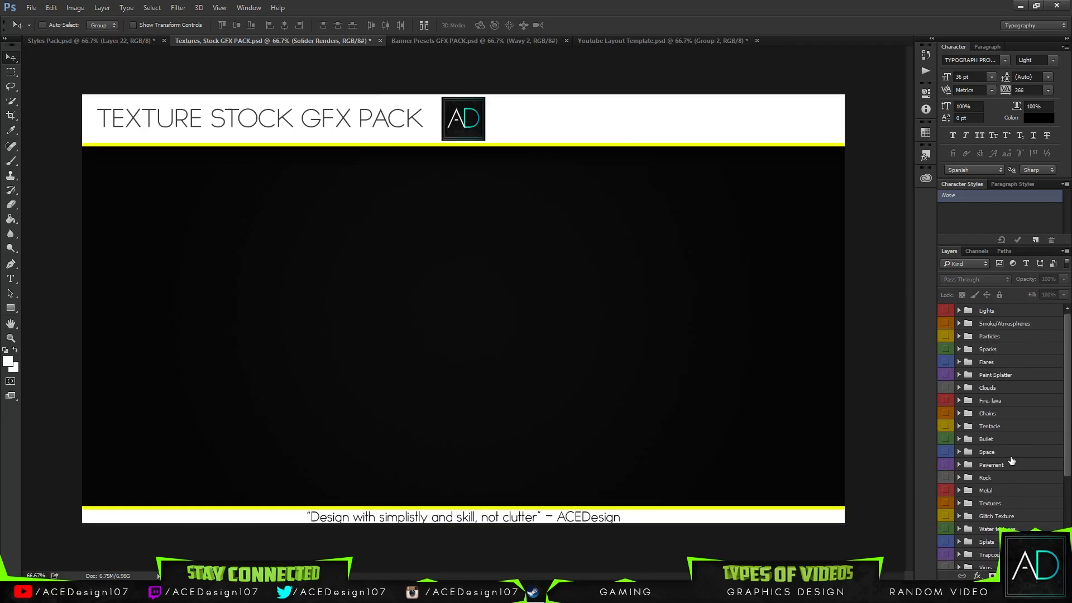
pyautogui.scroll(-1, 1029, 423)
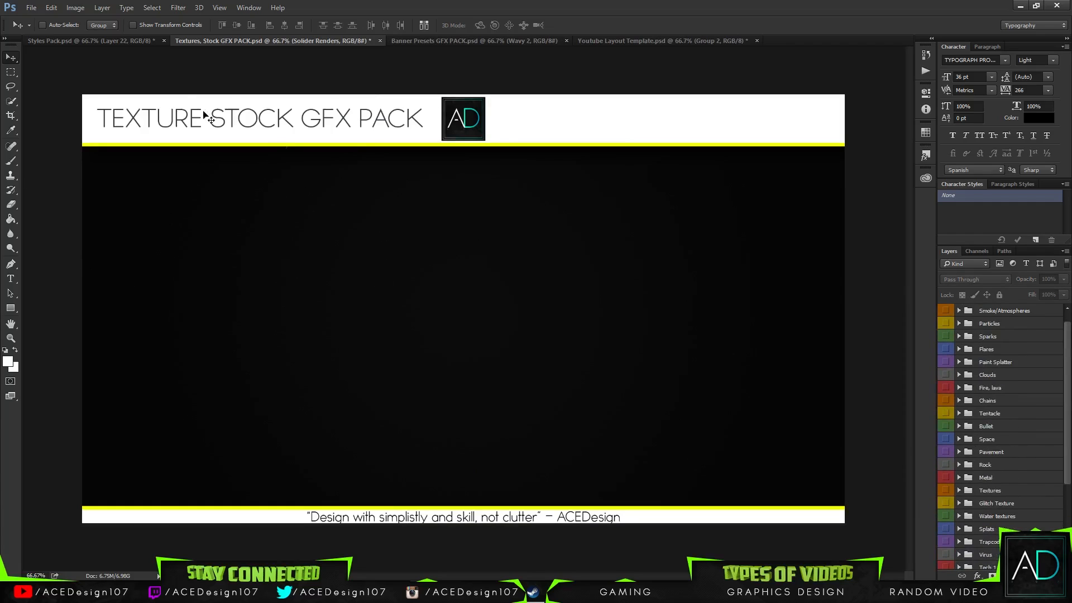
# - Open the recent file GFX PACK 1.1.psd and place its document just before Youtube Layout Template.psd
pyautogui.click(423, 44)
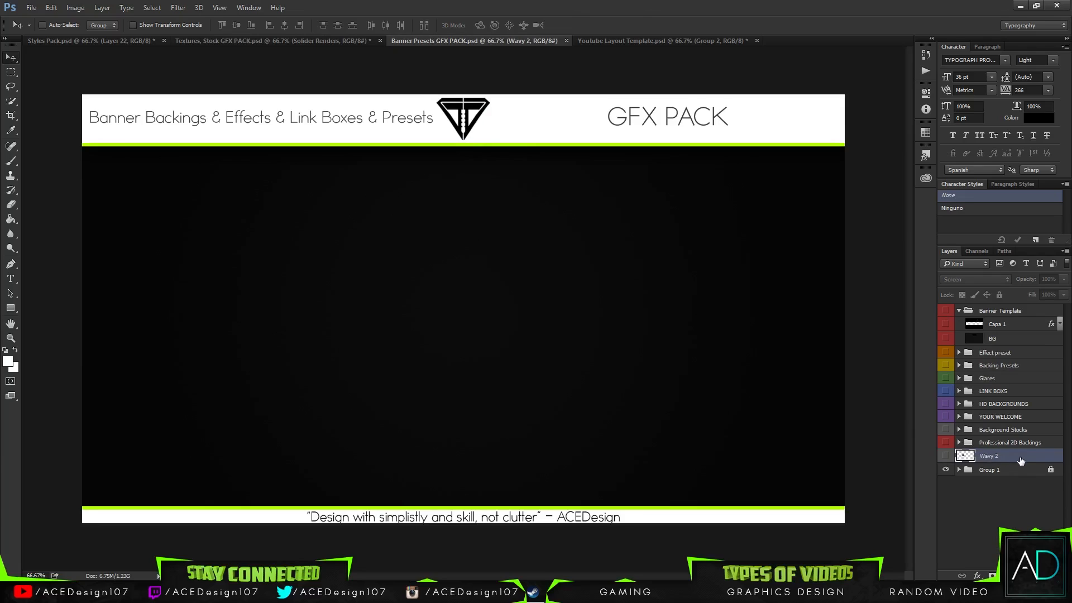
pyautogui.click(949, 428)
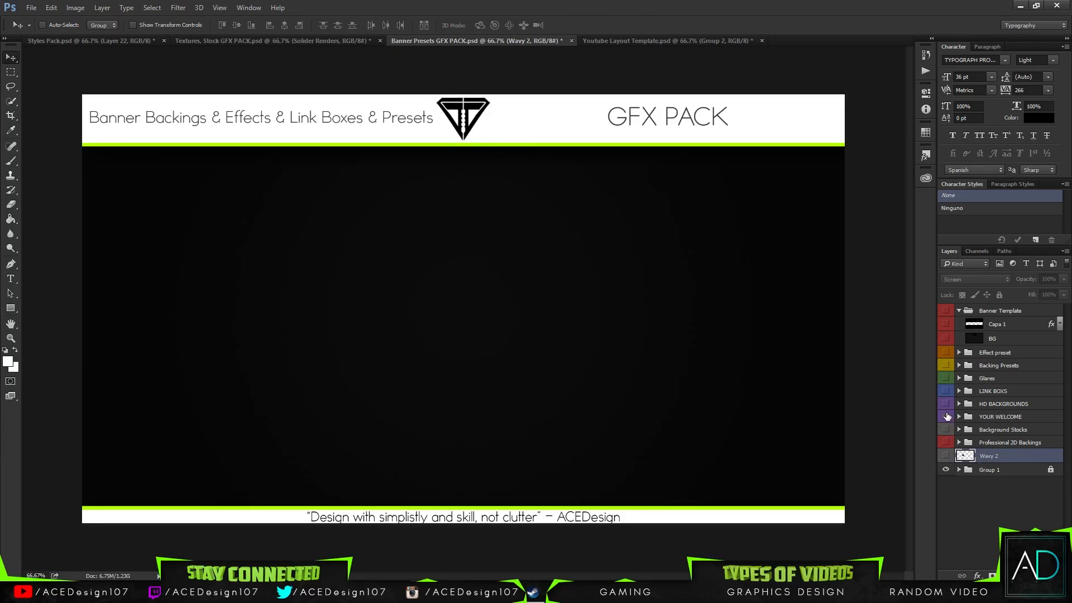
pyautogui.click(31, 7)
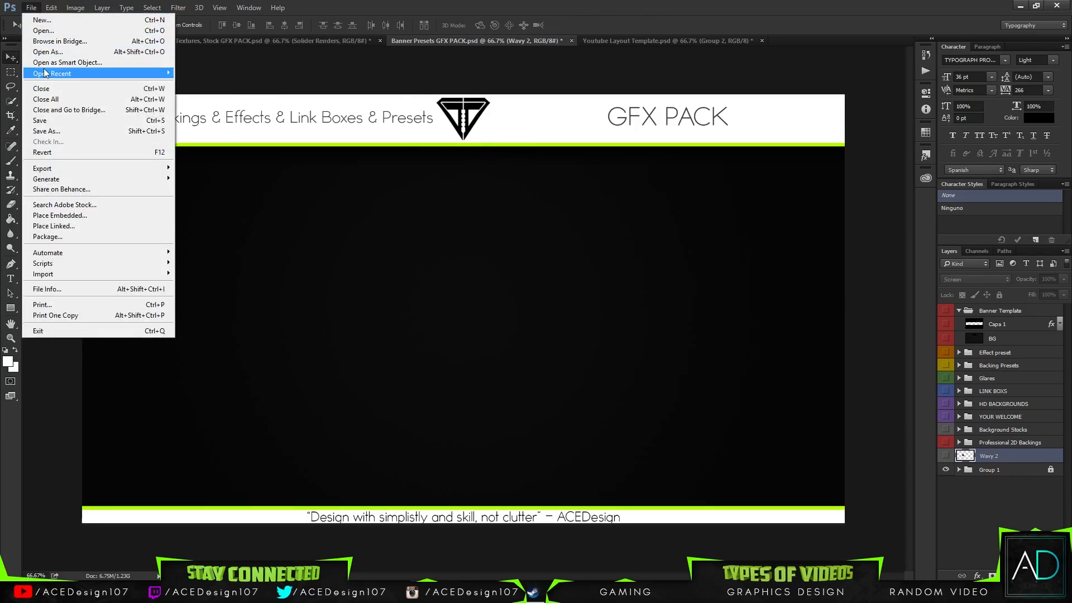
pyautogui.moveTo(46, 73)
pyautogui.click(218, 110)
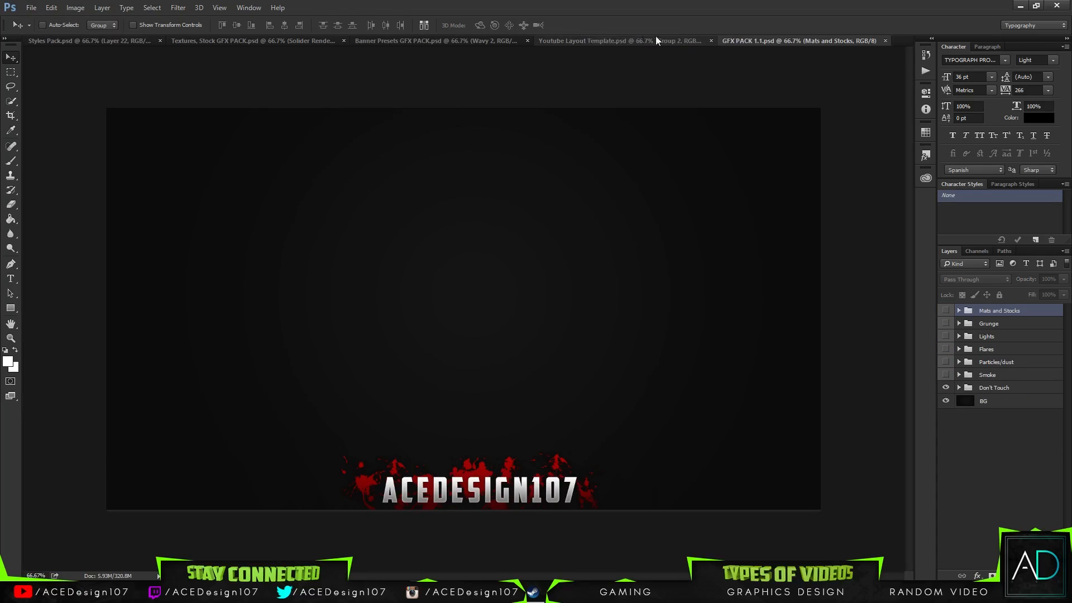
pyautogui.moveTo(749, 38); pyautogui.dragTo(564, 41)
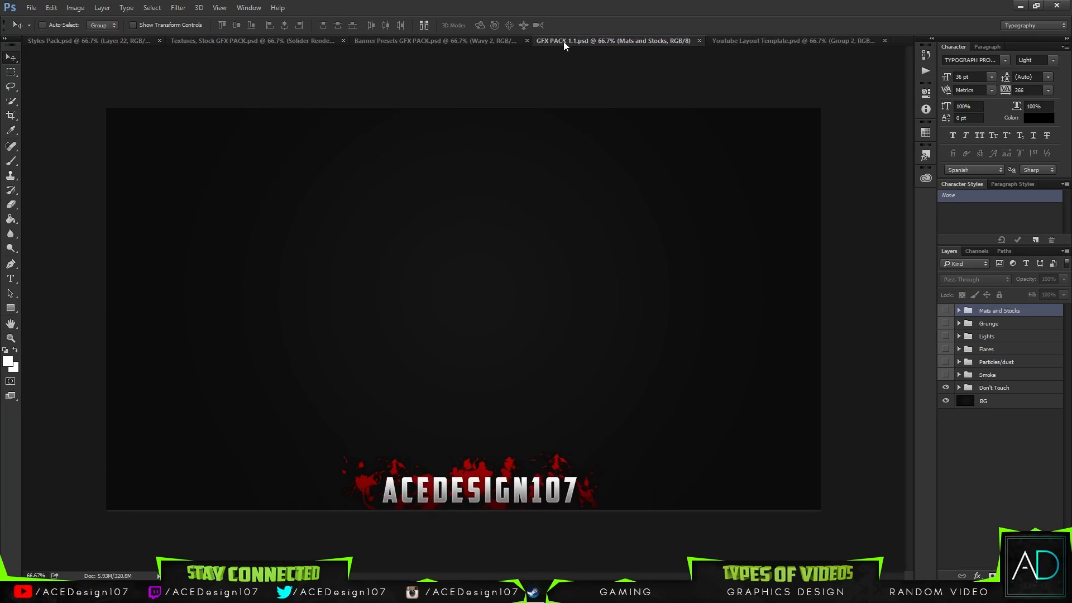
# - In Youtube Layout Template.psd, hide Group 2 and select the Group 1 copy layer
pyautogui.click(763, 41)
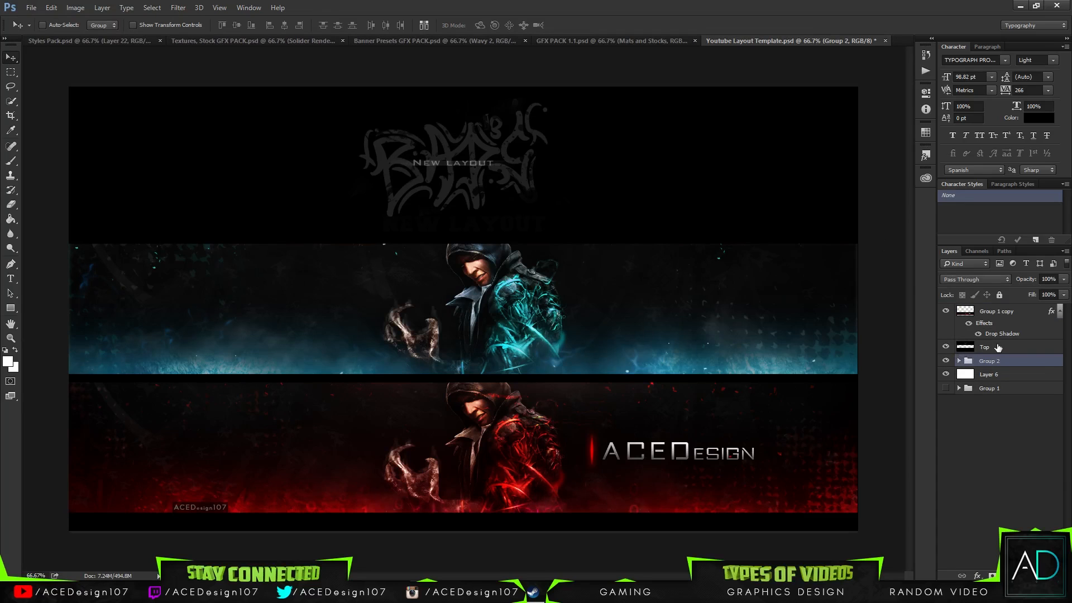
pyautogui.click(946, 361)
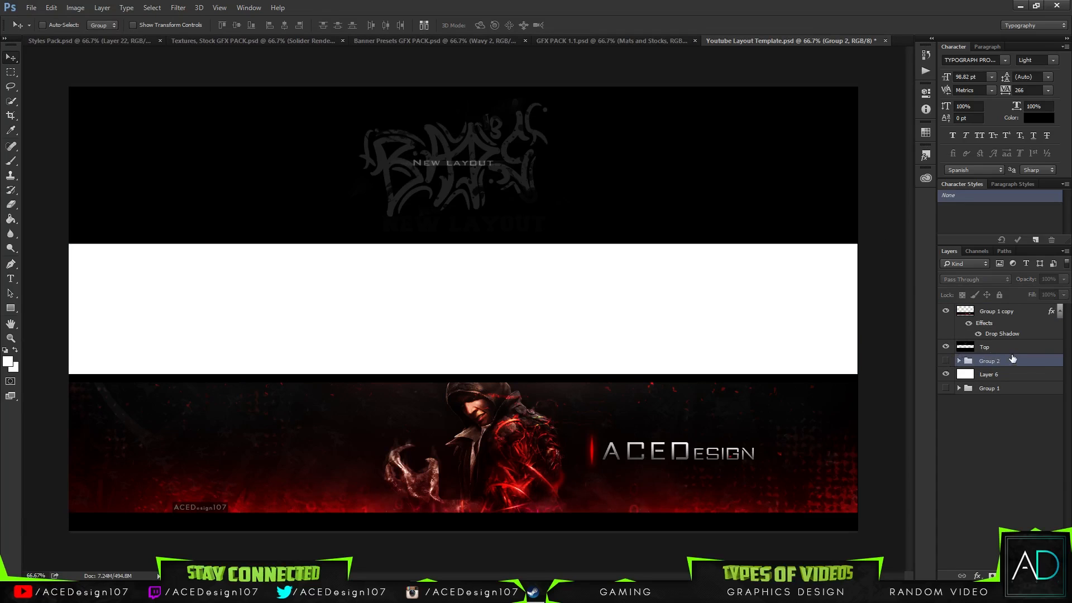
pyautogui.click(1025, 314)
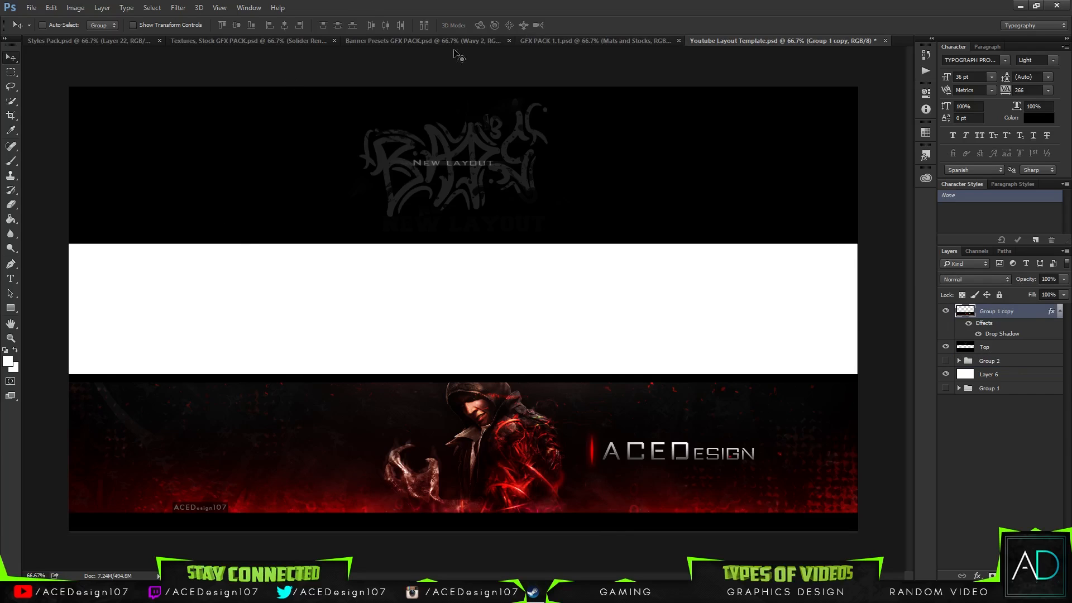
# - Show layer 2 of the Backing Presets group in Banner Presets GFX PACK.psd and copy it onto the white strip in Youtube Layout Template.psd
pyautogui.click(434, 42)
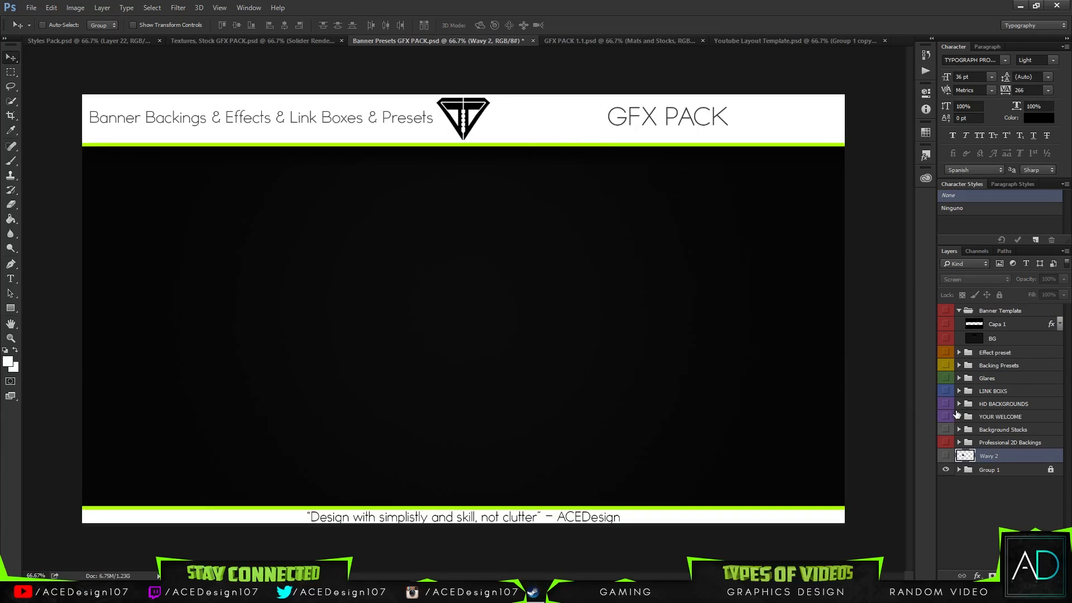
pyautogui.click(959, 365)
pyautogui.click(946, 393)
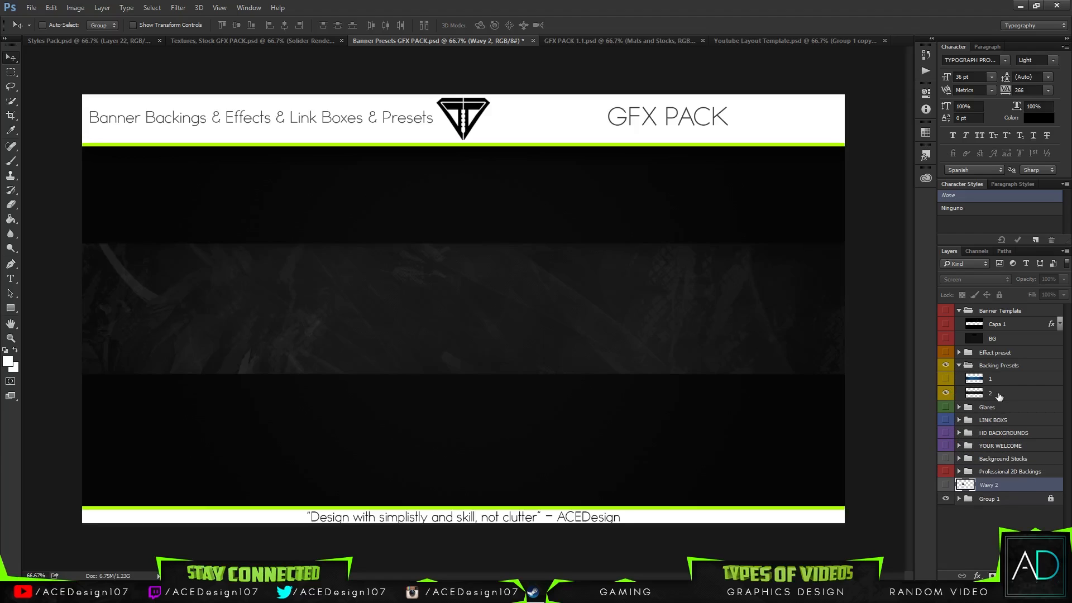
pyautogui.click(1002, 396)
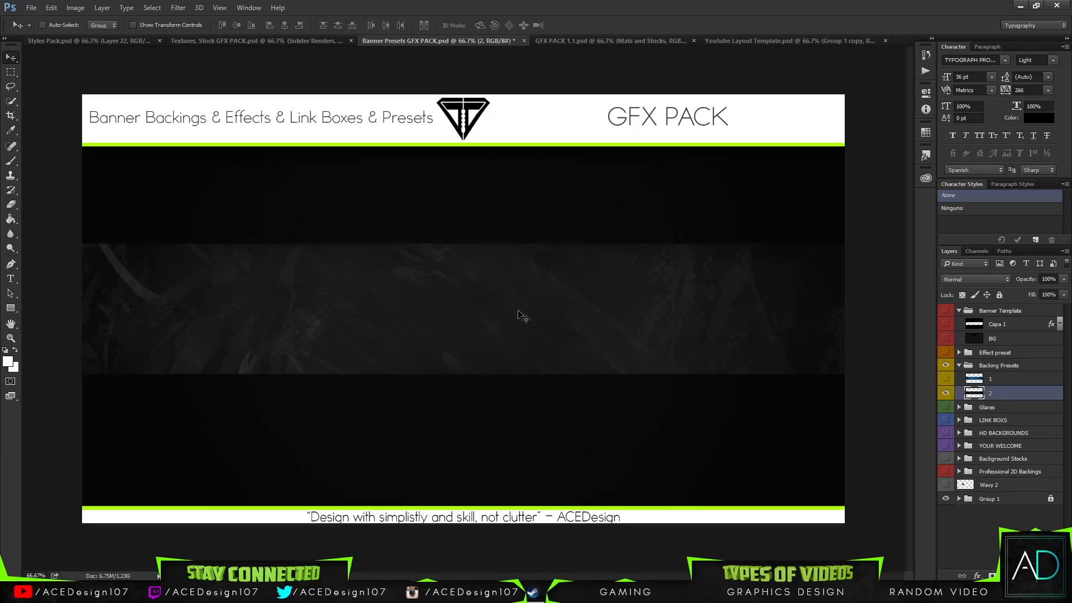
pyautogui.moveTo(499, 330); pyautogui.dragTo(598, 43)
pyautogui.moveTo(723, 43); pyautogui.dragTo(457, 363)
# - Scale the backing layer to about 100.8% so it covers the whole banner strip
pyautogui.hotkey('ctrl', 't')
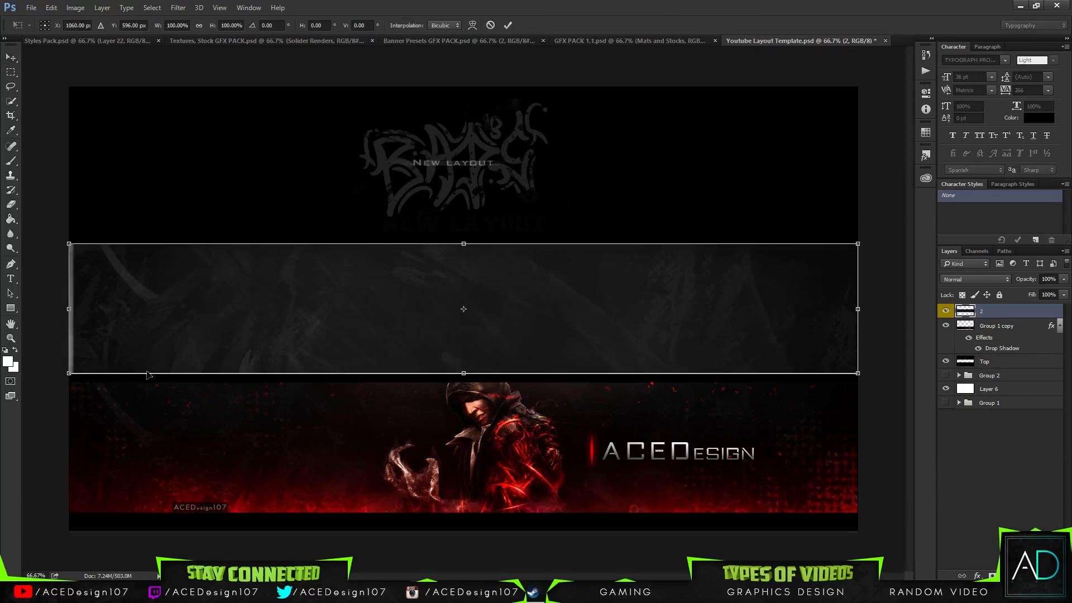
pyautogui.moveTo(71, 371); pyautogui.dragTo(62, 374)
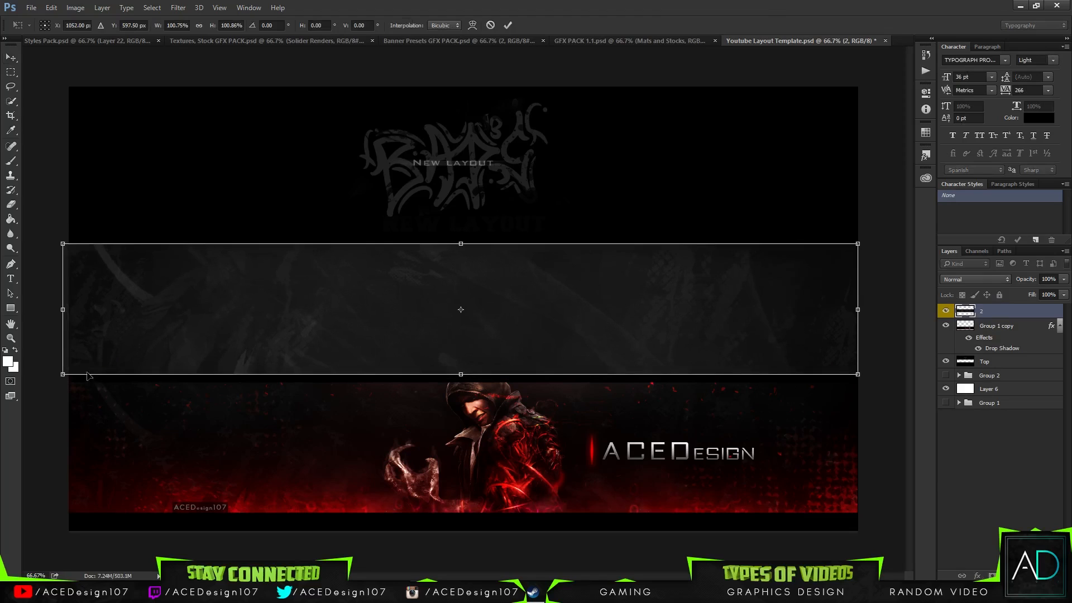
pyautogui.press('Return')
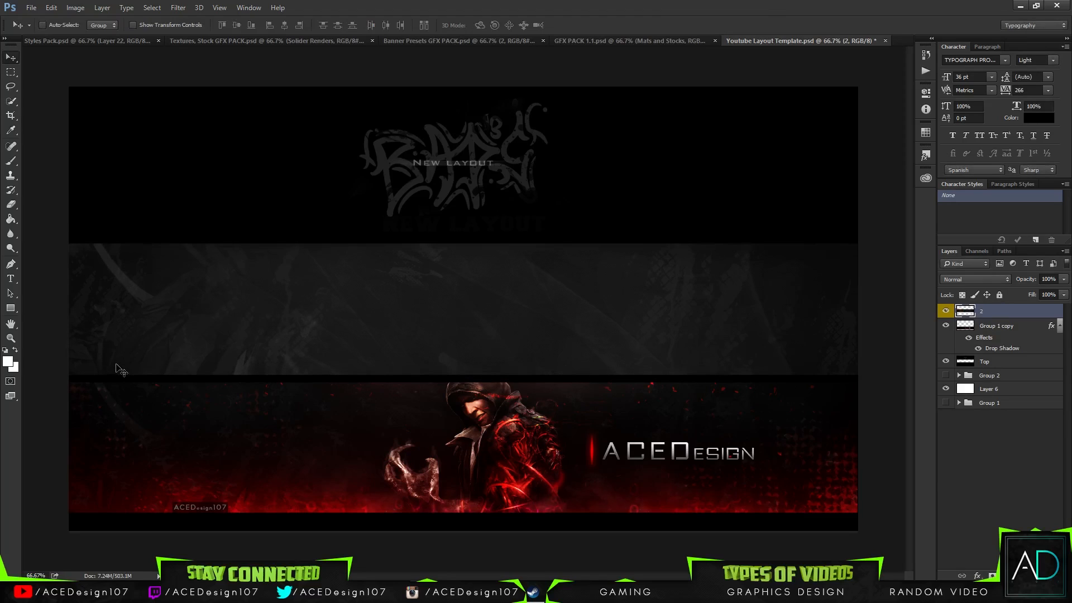
# - Create a new blank document with the default settings and copy the backing layer 2 into it, across the middle of the canvas
pyautogui.hotkey('ctrl', 'shift', 'n')
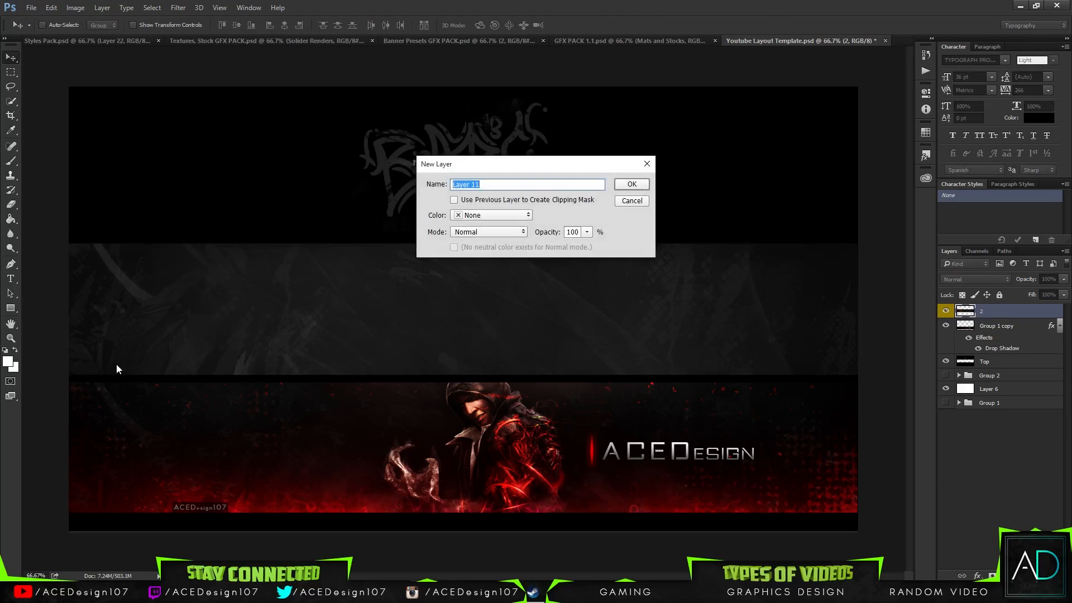
pyautogui.click(641, 200)
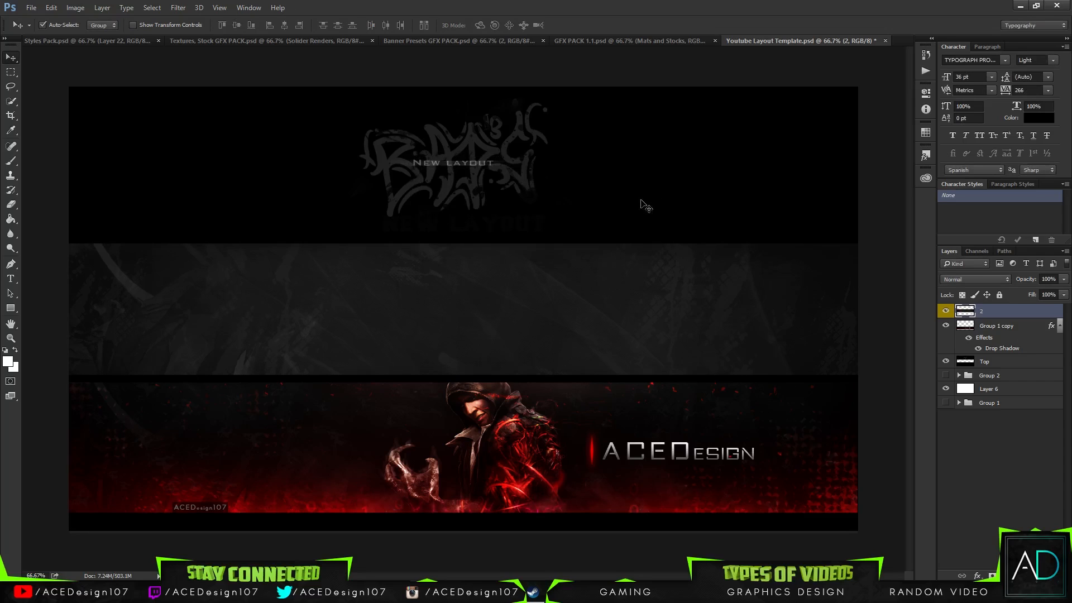
pyautogui.hotkey('ctrl', 'n')
pyautogui.press('Return')
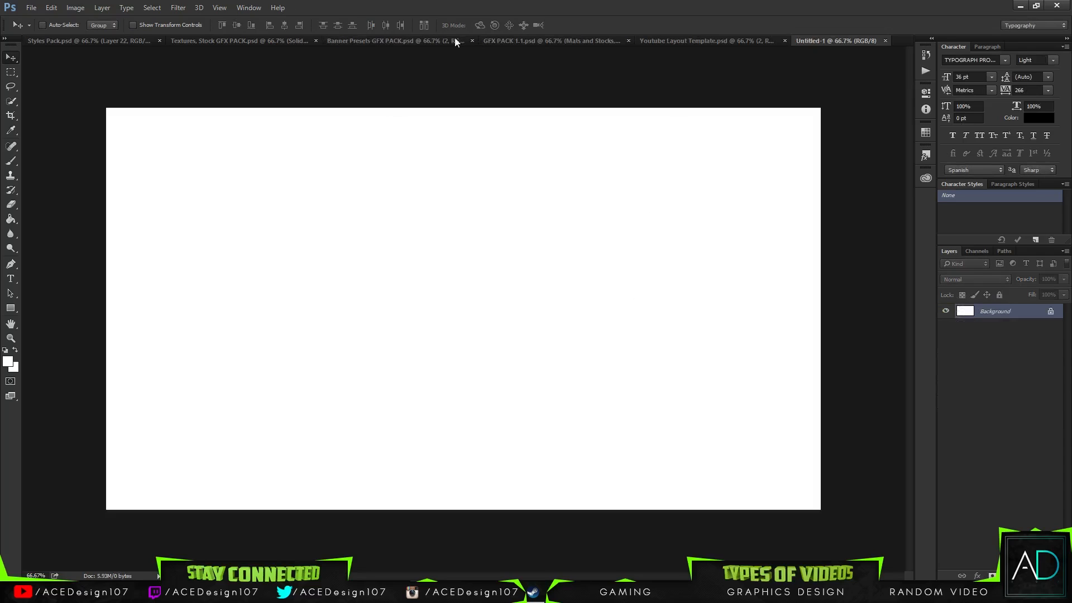
pyautogui.click(498, 40)
pyautogui.click(431, 39)
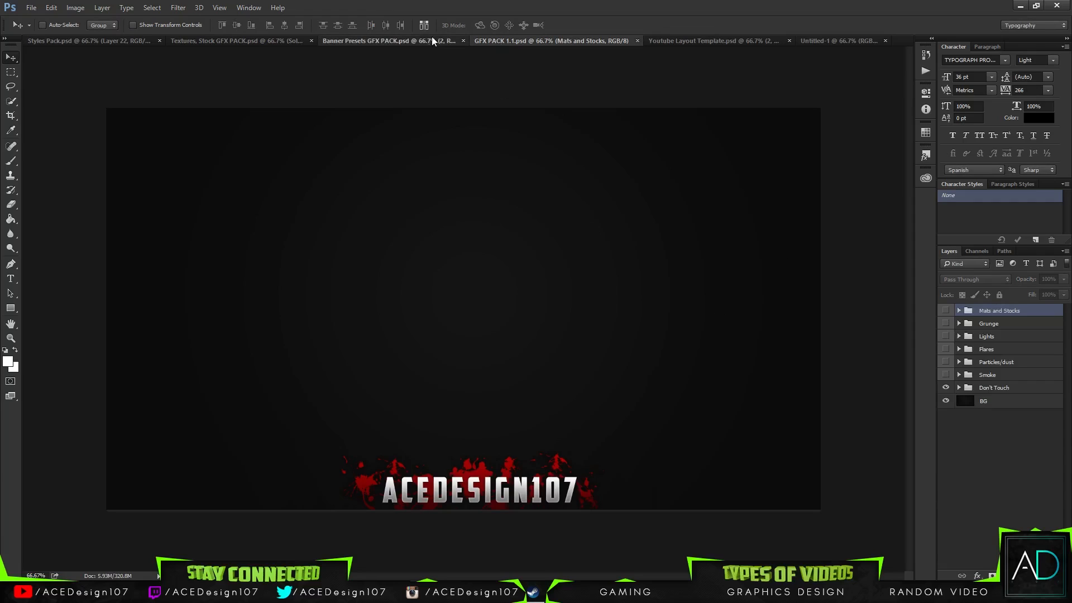
pyautogui.moveTo(827, 27); pyautogui.dragTo(624, 198)
pyautogui.moveTo(726, 180); pyautogui.dragTo(717, 270)
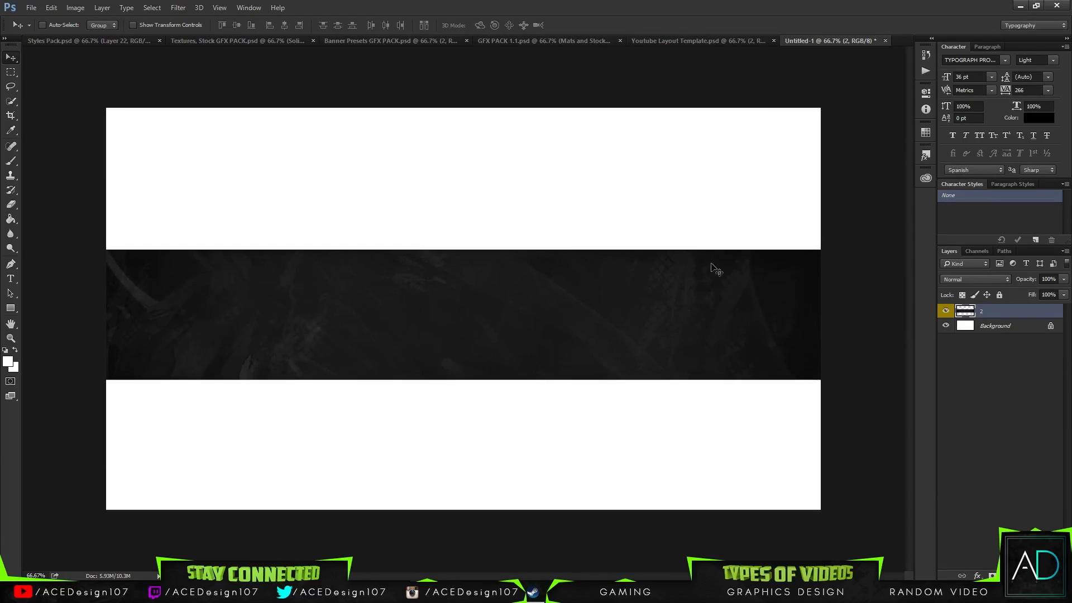
# - In Youtube Layout Template.psd, move layer 2 beneath the Top layer and toggle Top's visibility to check how it frames the strip
pyautogui.click(685, 42)
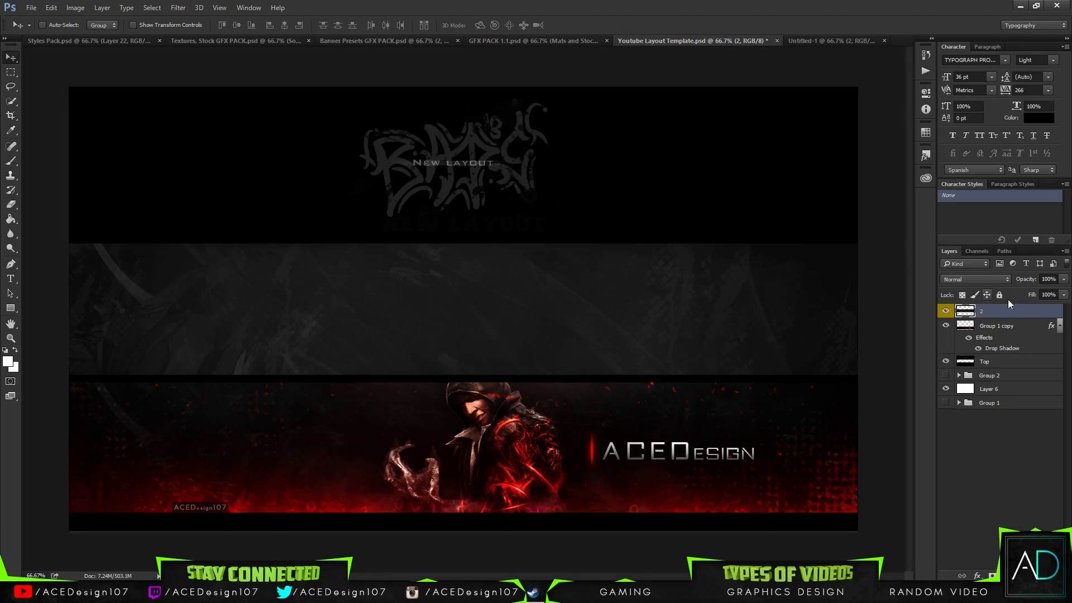
pyautogui.moveTo(1003, 314); pyautogui.dragTo(1006, 341)
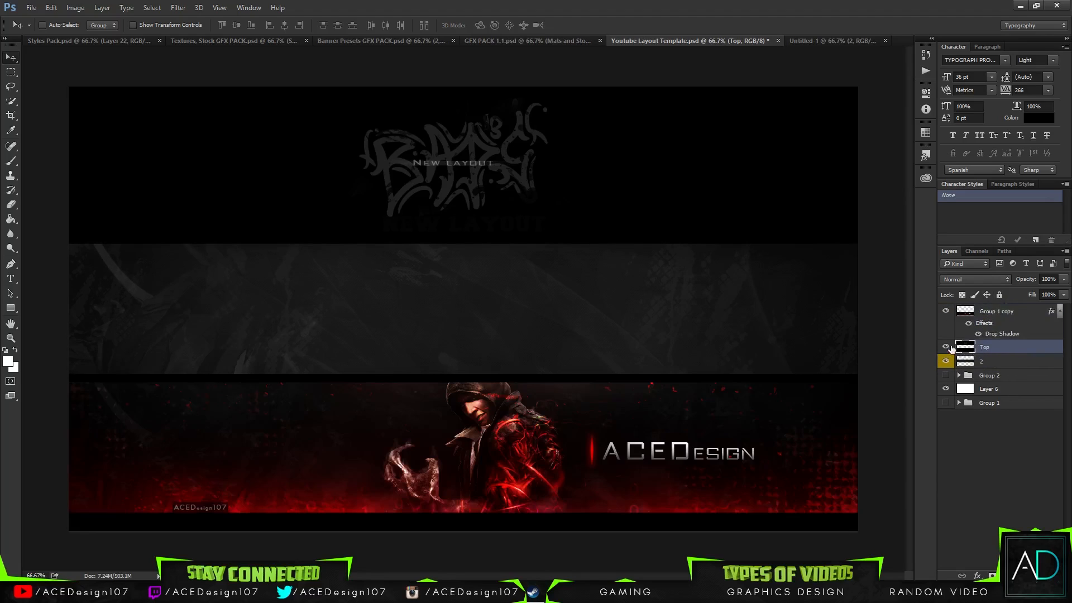
pyautogui.click(945, 347)
pyautogui.click(946, 347)
pyautogui.click(946, 347)
pyautogui.click(945, 347)
# - Fill a large rectangular selection with white on a new layer above Top, and clear the selection
pyautogui.press('m')
pyautogui.moveTo(632, 195); pyautogui.dragTo(82, 531)
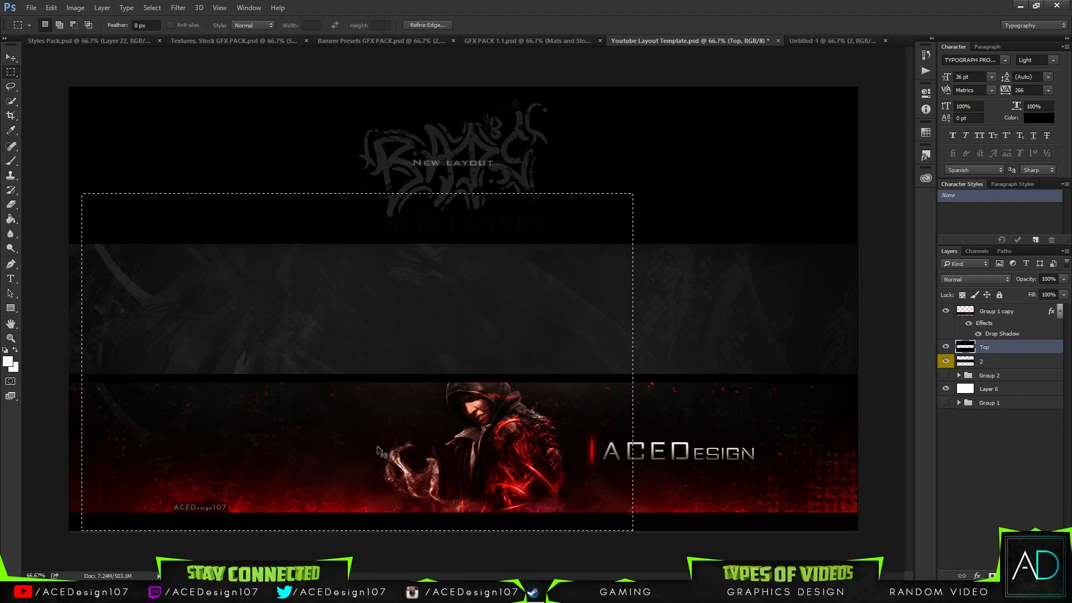
pyautogui.hotkey('ctrl', 'shift', 'alt', 'n')
pyautogui.press('g')
pyautogui.click(485, 293)
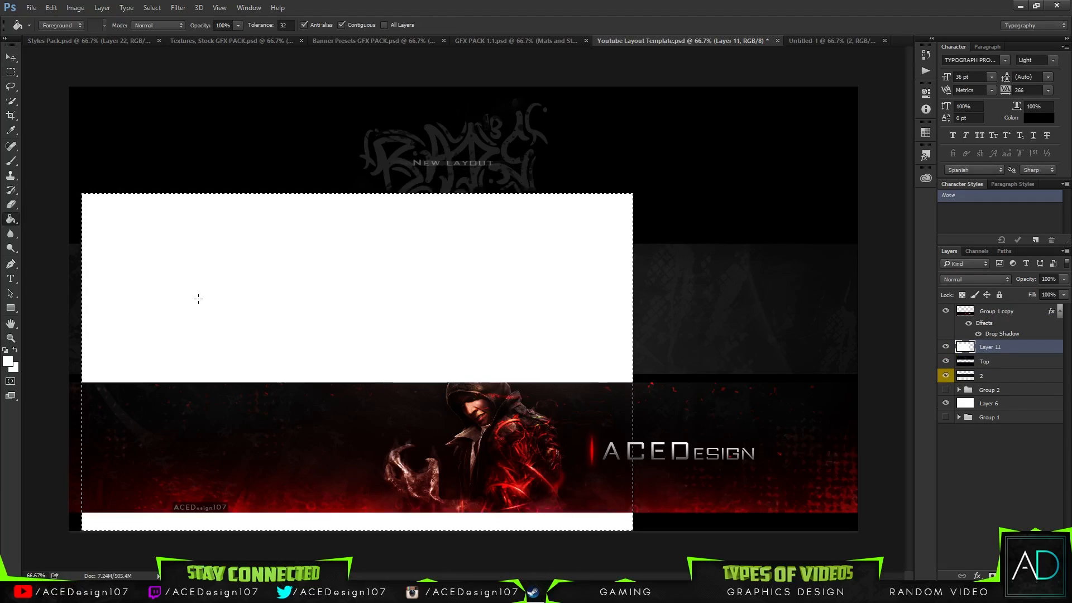
pyautogui.hotkey('ctrl', 'd')
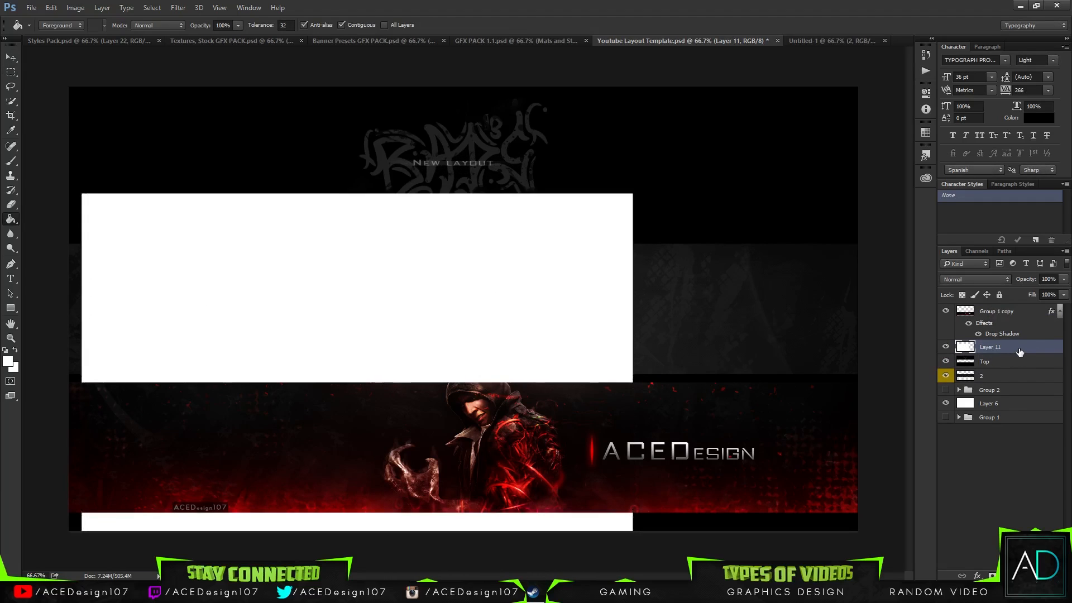
# - Move the white rectangle layer beneath Top to test the framing, and delete it
pyautogui.moveTo(1021, 352); pyautogui.dragTo(1015, 362)
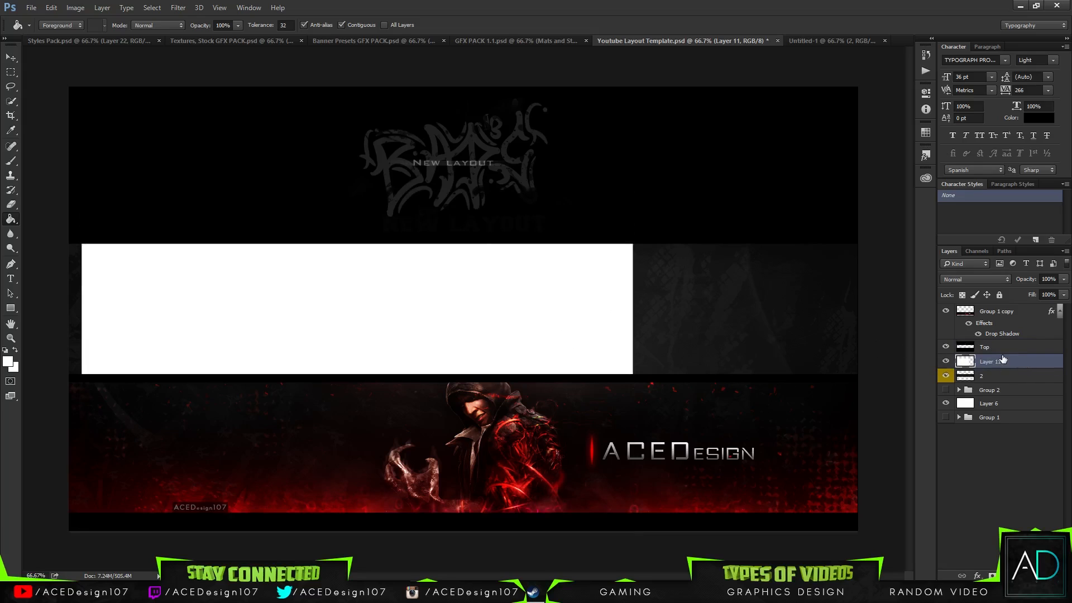
pyautogui.press('Delete')
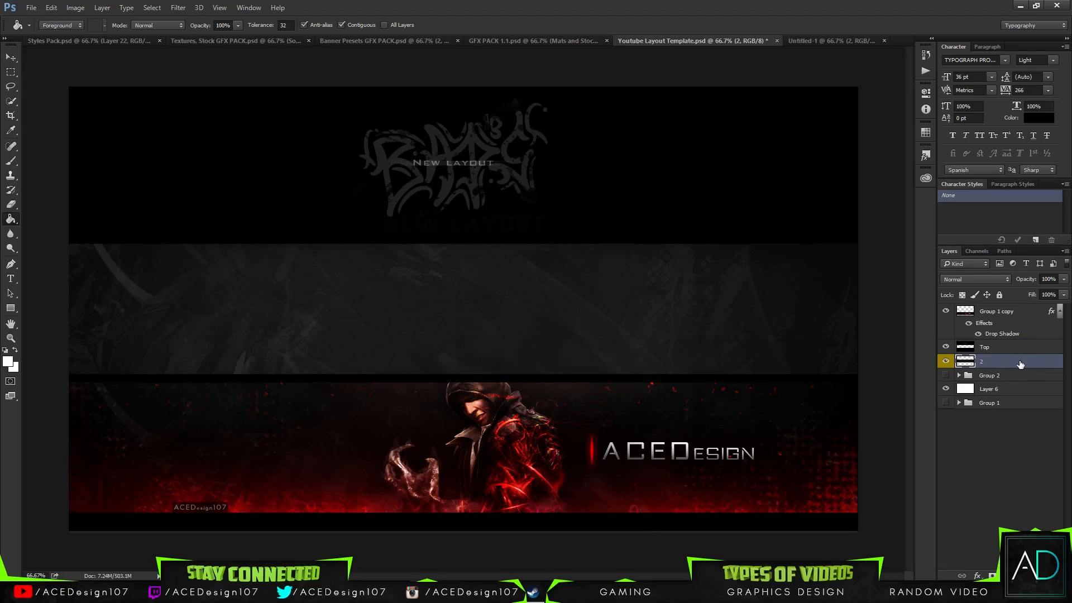
# - Darken layer 2 with Levels, setting the midtone input to 0.68 and lowering the white input level
pyautogui.hotkey('ctrl', 'l')
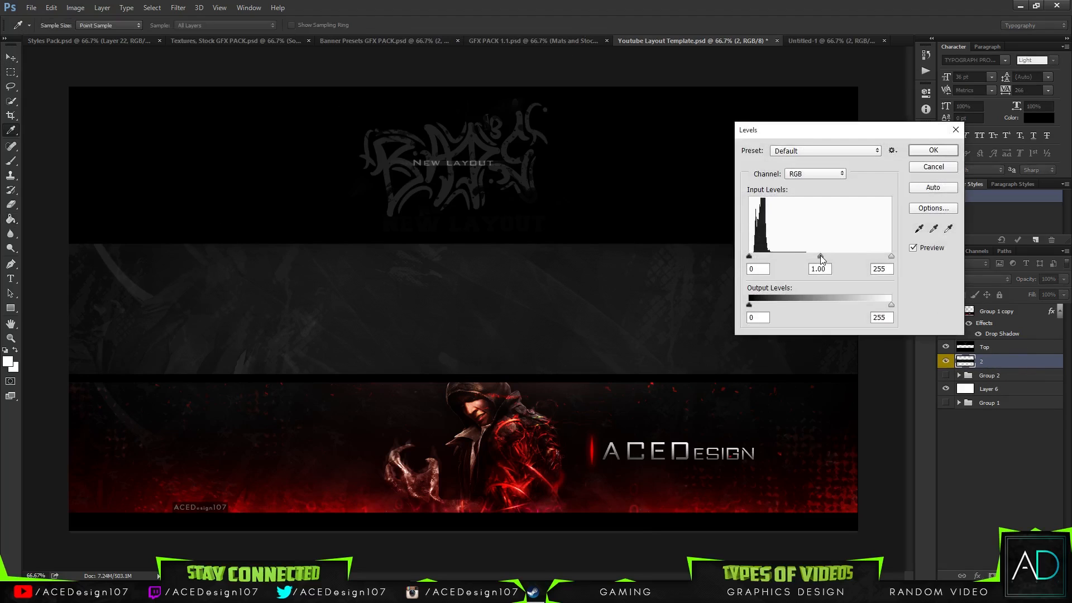
pyautogui.moveTo(820, 256)
pyautogui.mouseDown()
pyautogui.moveTo(800, 258)
pyautogui.moveTo(837, 260)
pyautogui.mouseUp()
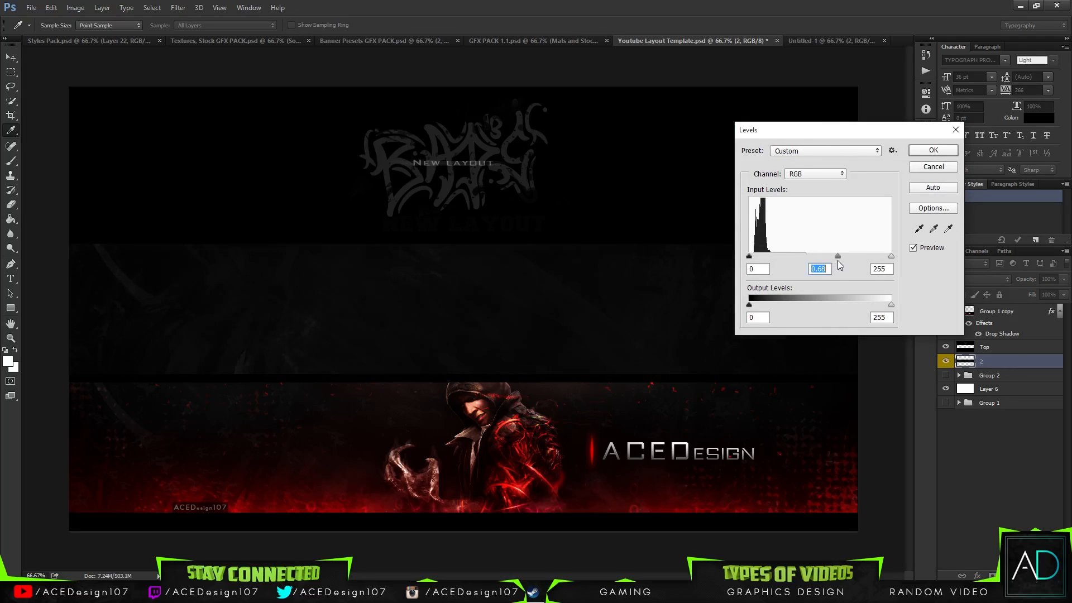
pyautogui.click(752, 258)
pyautogui.moveTo(881, 257); pyautogui.dragTo(862, 256)
pyautogui.click(931, 151)
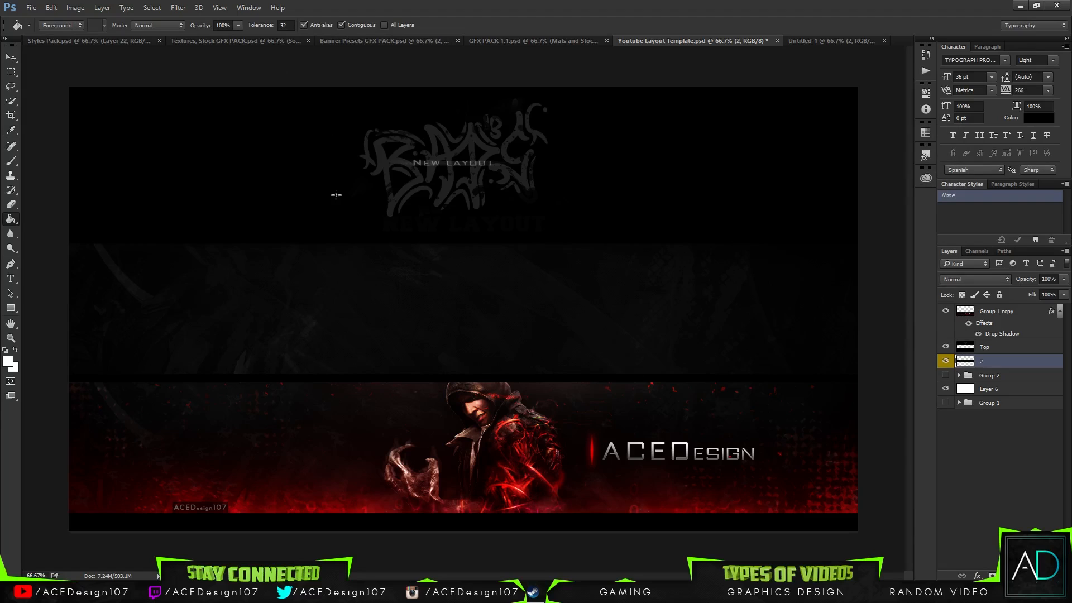
# - In Textures, Stock GFX PACK.psd, expand the Solider Renders group and make render 8 visible and selected
pyautogui.click(232, 40)
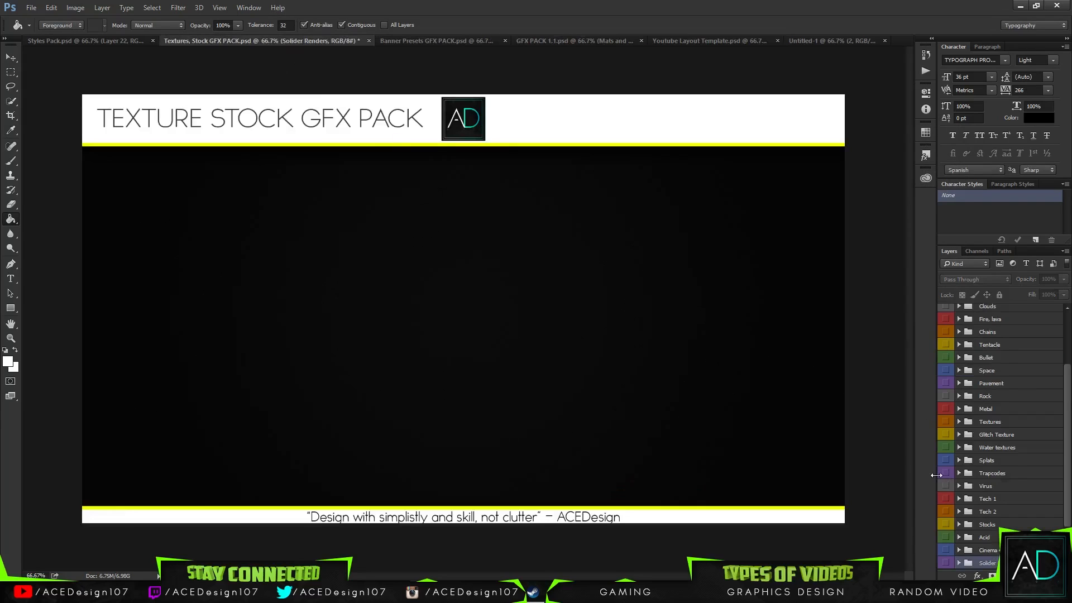
pyautogui.scroll(-3, 963, 473)
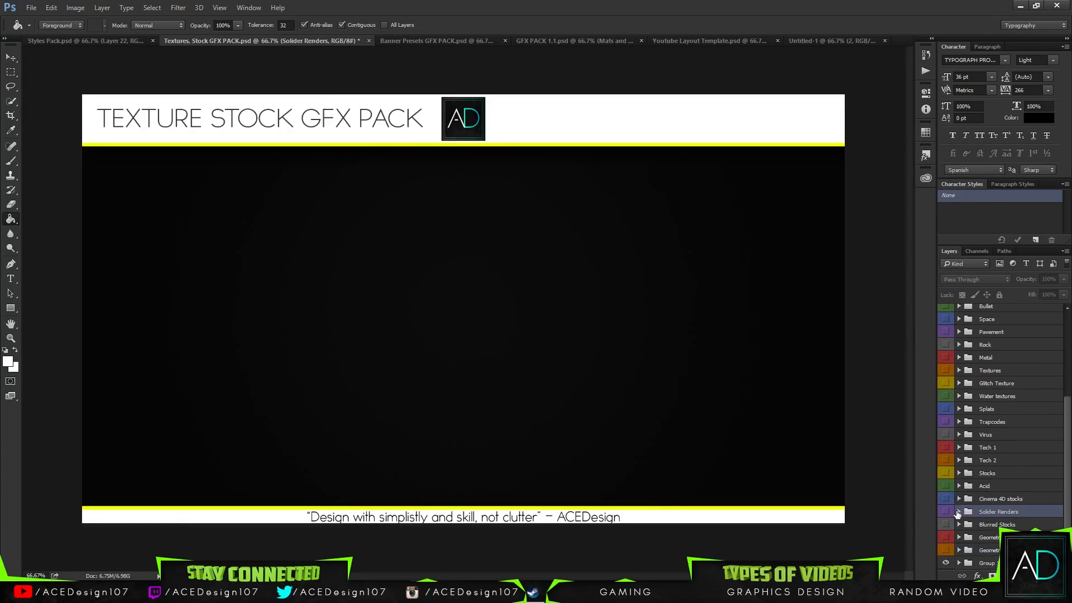
pyautogui.click(958, 512)
pyautogui.scroll(-3, 961, 519)
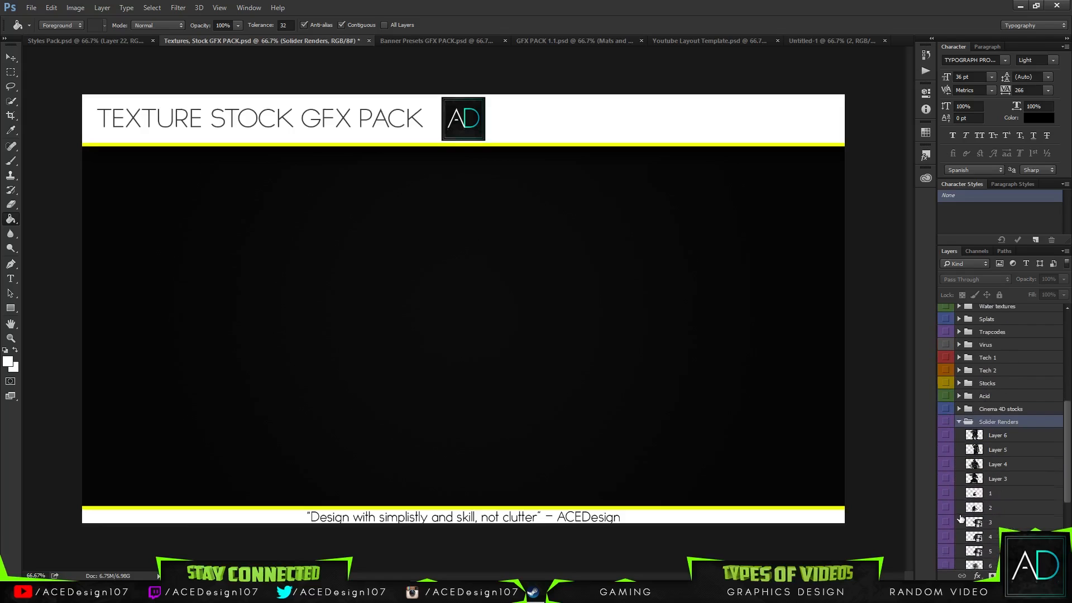
pyautogui.scroll(-3, 958, 513)
pyautogui.click(946, 480)
pyautogui.click(999, 479)
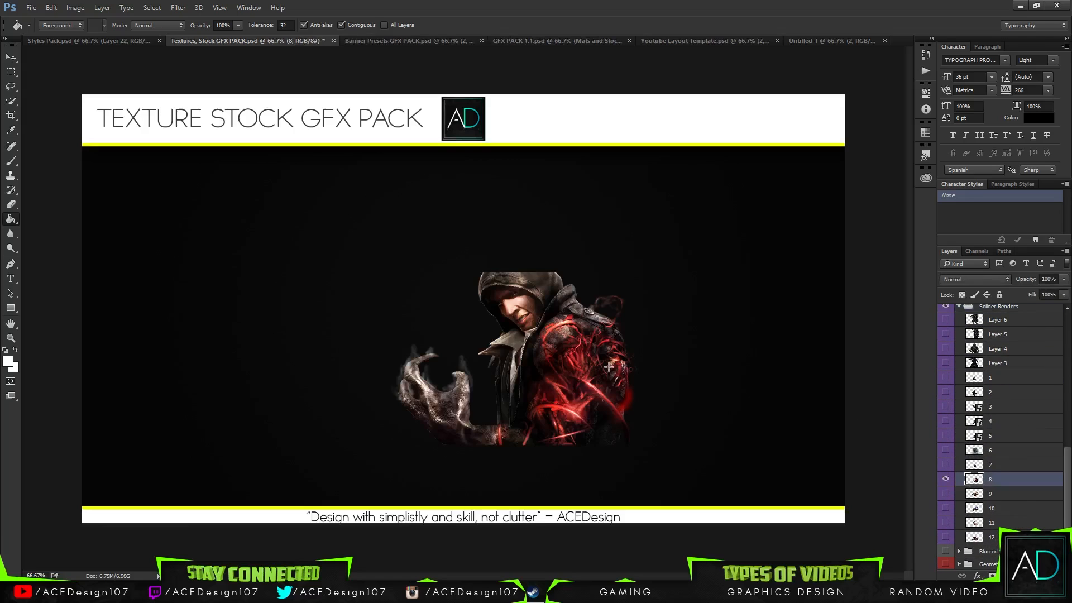
# - Preview render 12 in place of render 8, and switch the visibility back to render 8
pyautogui.press('v')
pyautogui.click(945, 537)
pyautogui.click(947, 480)
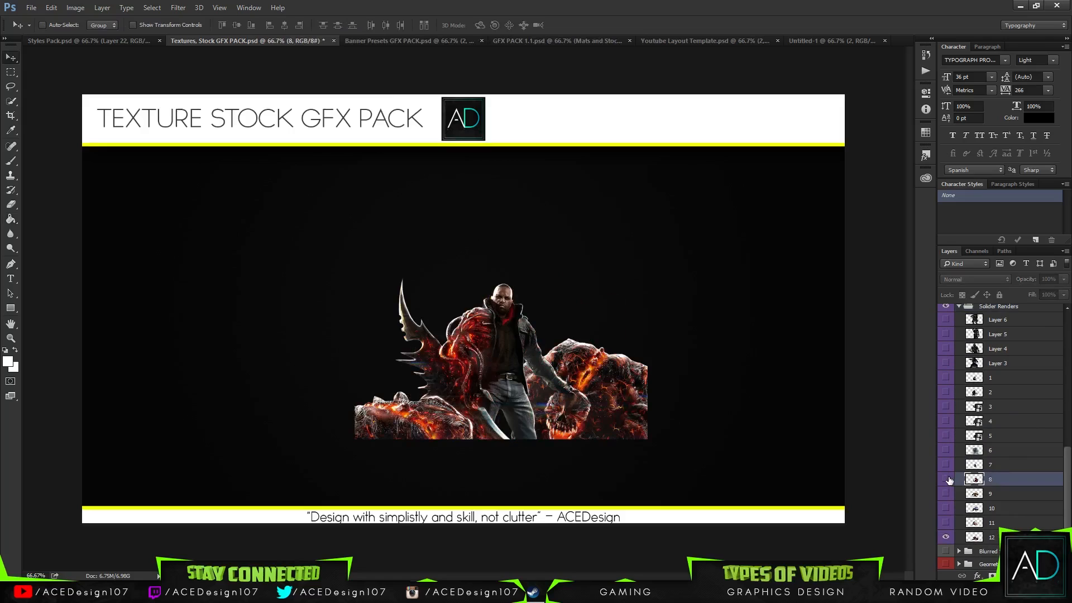
pyautogui.click(946, 481)
pyautogui.click(945, 536)
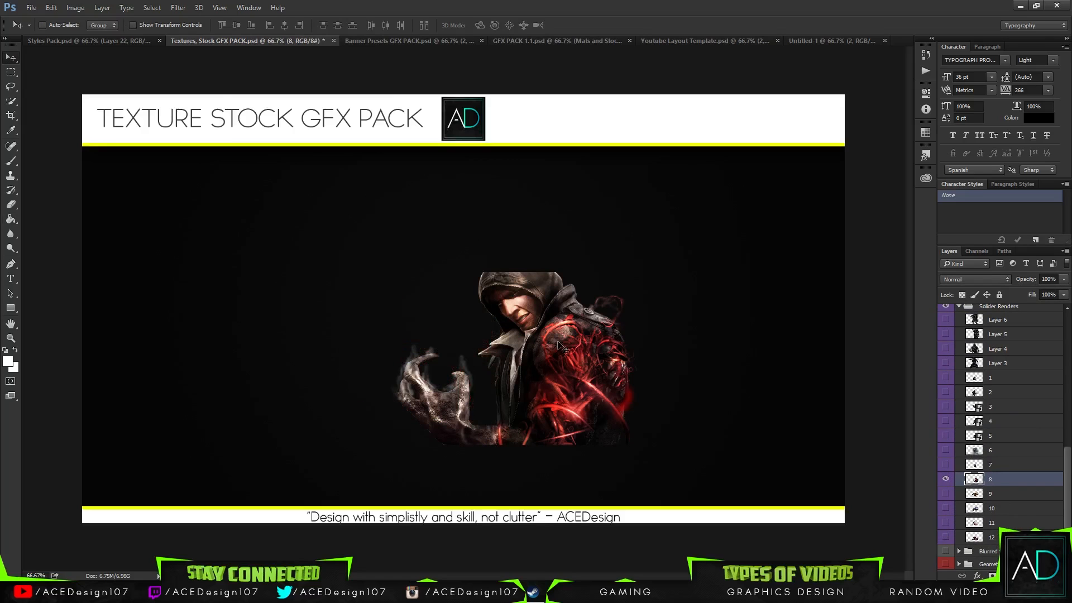
# - Copy render 8 into Youtube Layout Template.psd beneath Top, scale it to about 77%, and position it within the middle strip
pyautogui.moveTo(373, 306); pyautogui.dragTo(463, 277)
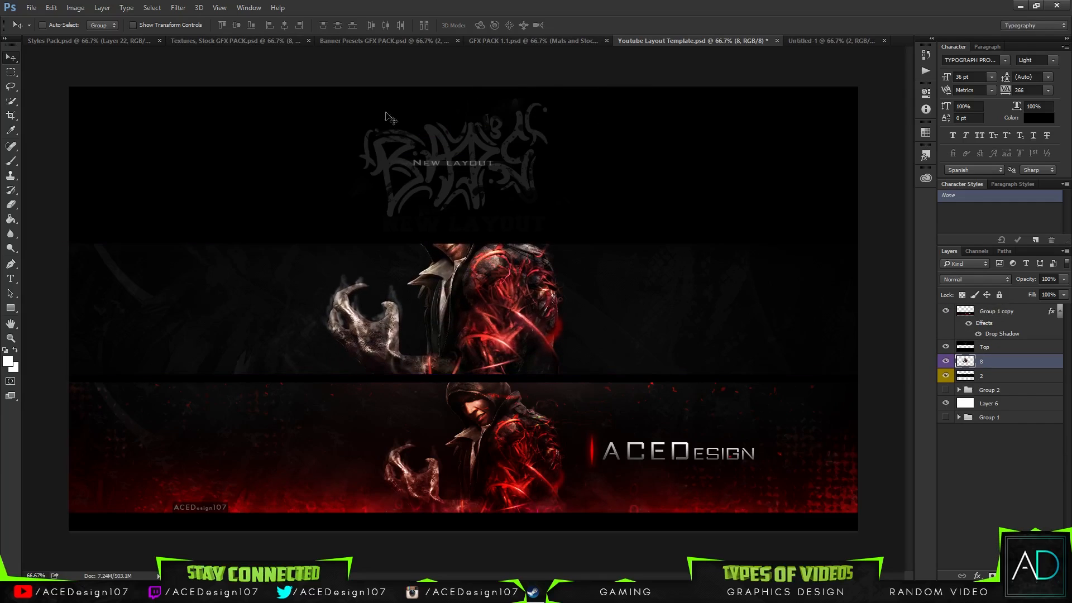
pyautogui.moveTo(500, 309)
pyautogui.mouseDown()
pyautogui.moveTo(735, 115)
pyautogui.moveTo(807, 38)
pyautogui.moveTo(500, 372)
pyautogui.moveTo(623, 307)
pyautogui.moveTo(688, 39)
pyautogui.moveTo(469, 318)
pyautogui.moveTo(501, 287)
pyautogui.moveTo(478, 324)
pyautogui.moveTo(484, 316)
pyautogui.mouseUp()
pyautogui.hotkey('ctrl', 't')
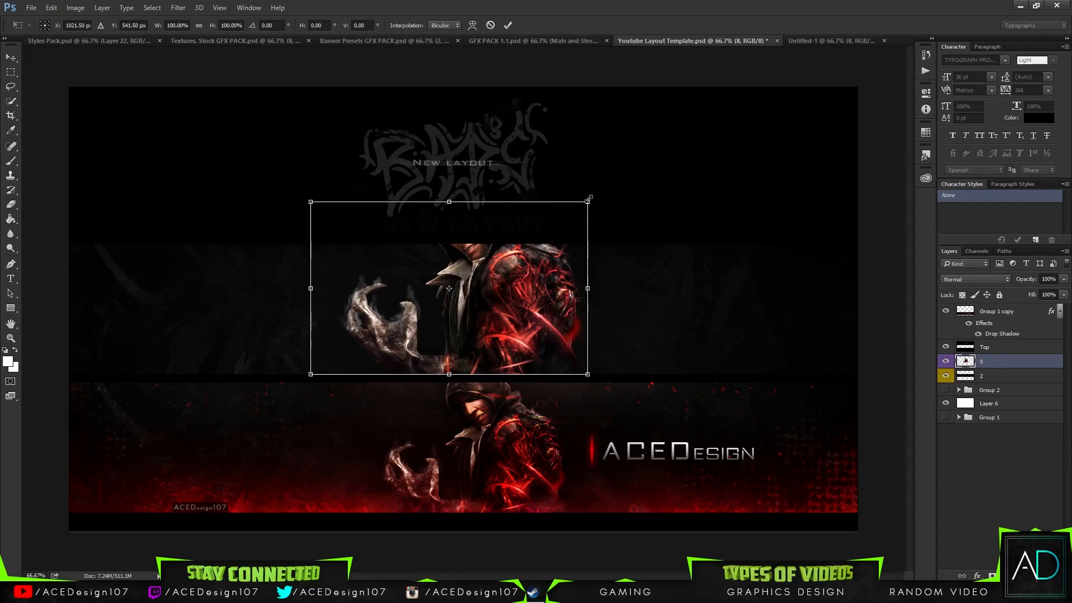
pyautogui.moveTo(586, 200); pyautogui.dragTo(523, 242)
pyautogui.moveTo(444, 284); pyautogui.dragTo(492, 286)
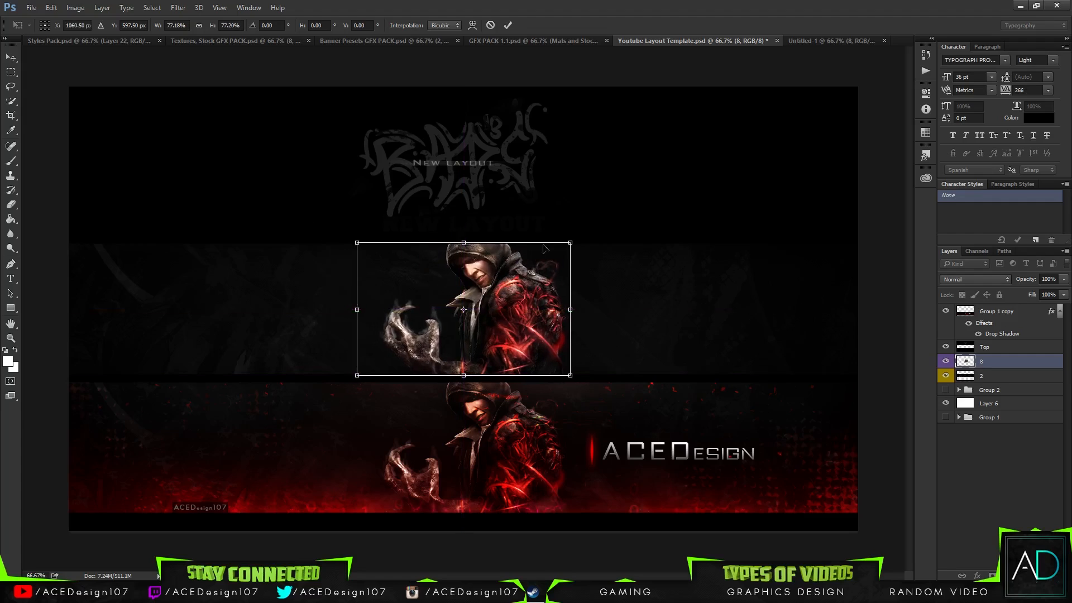
pyautogui.press('Return')
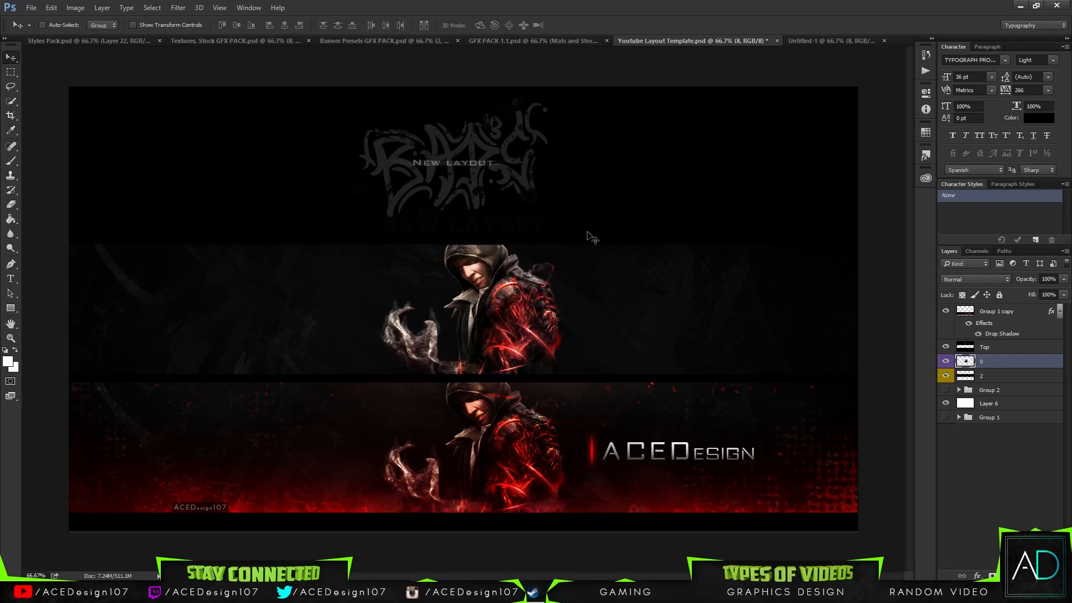
# - Centre render 8 vertically and horizontally on the whole canvas, and clear the selection
pyautogui.press('ctrl')
pyautogui.click(237, 25)
pyautogui.click(285, 25)
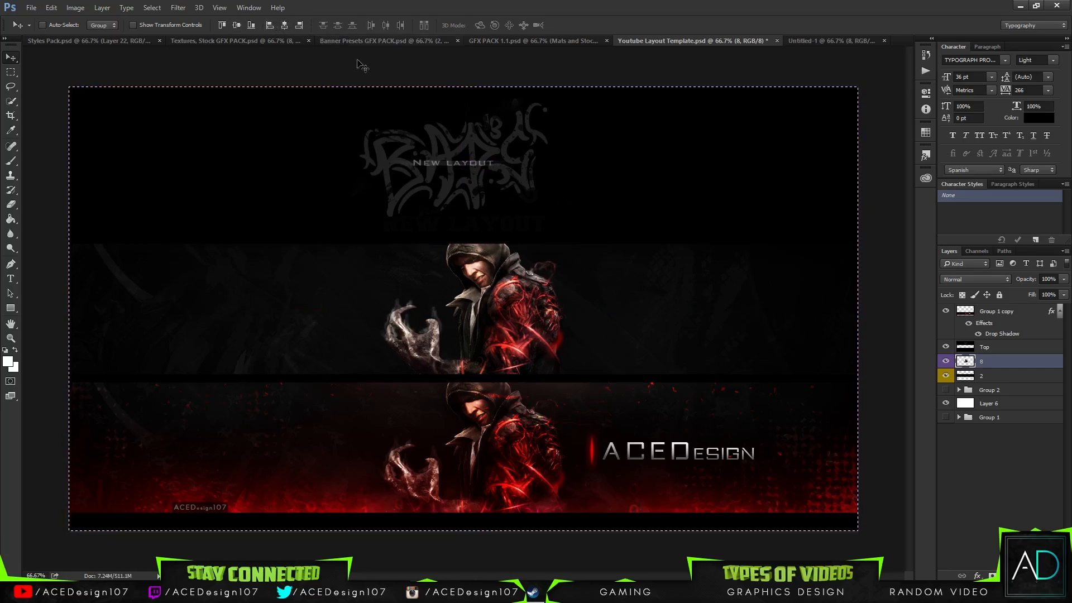
pyautogui.press('ctrl')
pyautogui.hotkey('ctrl', 'd')
# - Try shrinking render 8 slightly with Free Transform
pyautogui.hotkey('ctrl', 't')
pyautogui.moveTo(568, 244); pyautogui.dragTo(540, 277)
pyautogui.press('Return')
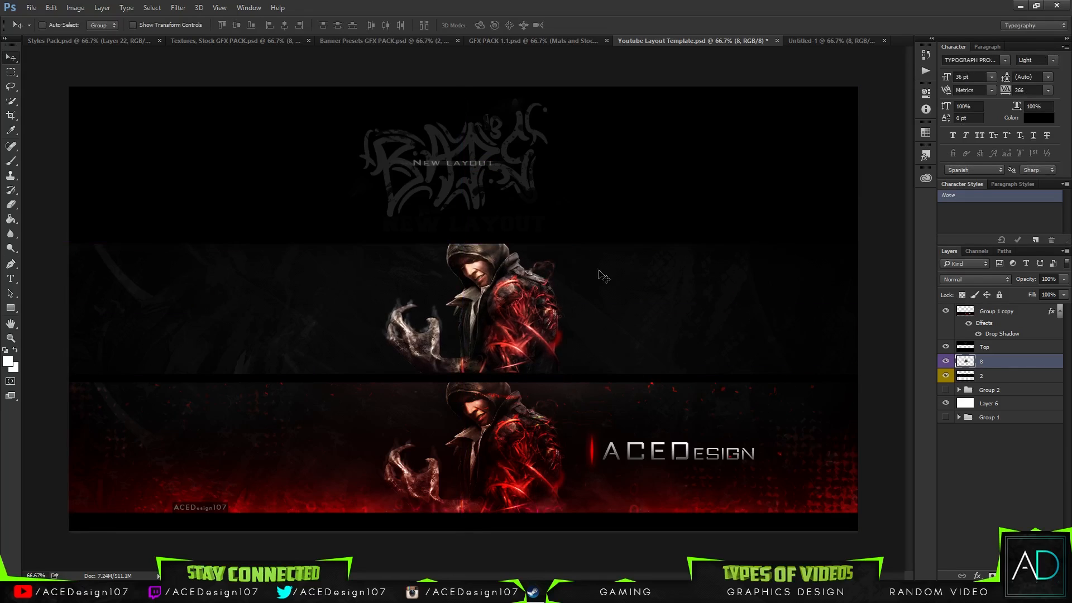
pyautogui.press('ctrl')
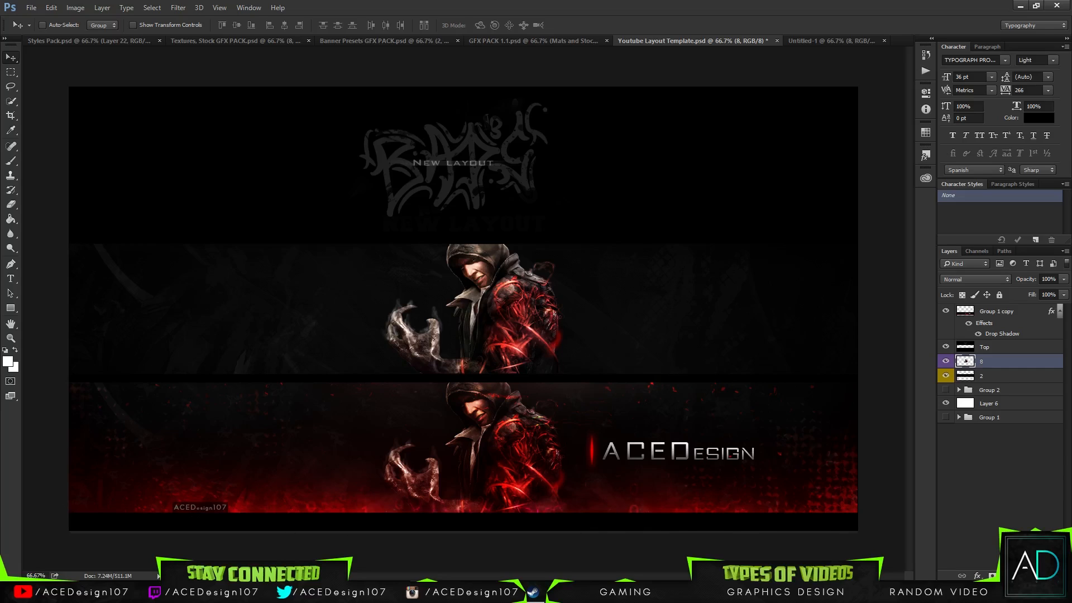
# - Try rendering Clouds on a new layer above render 8 with the white foreground colour, and delete the result
pyautogui.click(1037, 576)
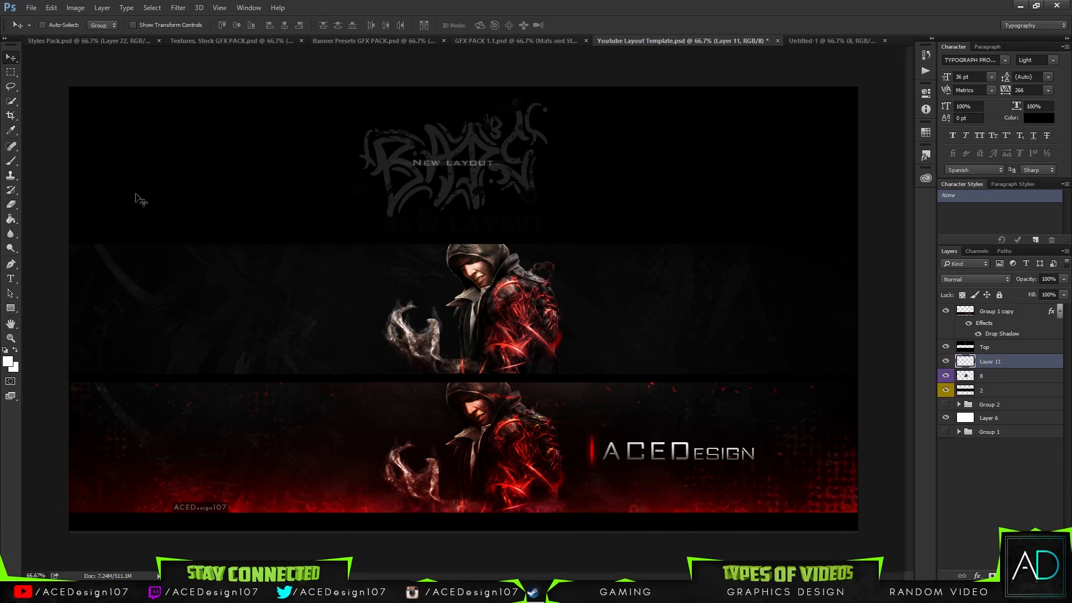
pyautogui.press('g')
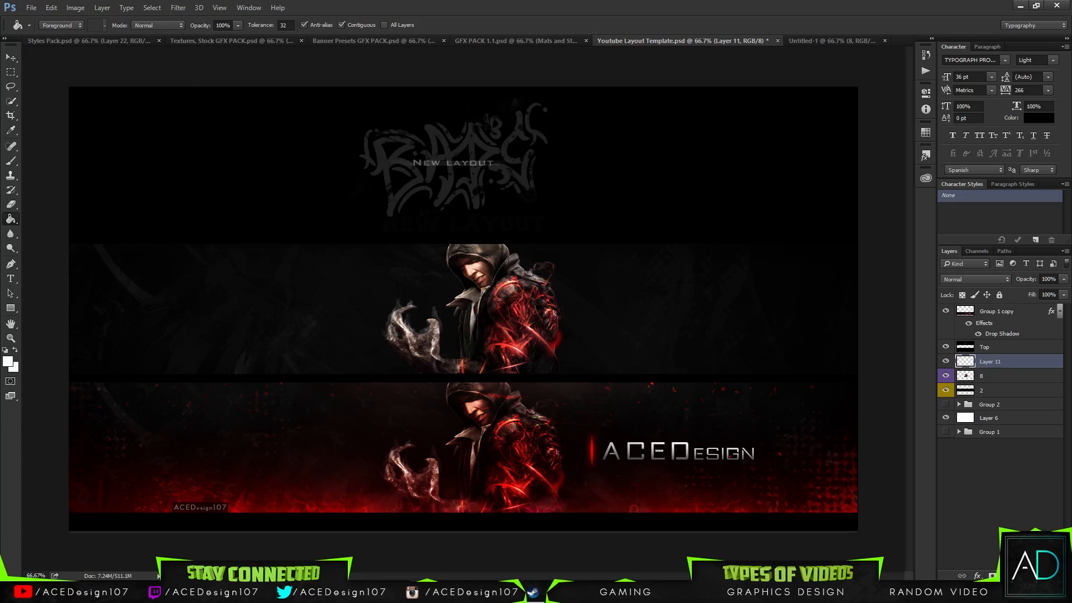
pyautogui.click(177, 8)
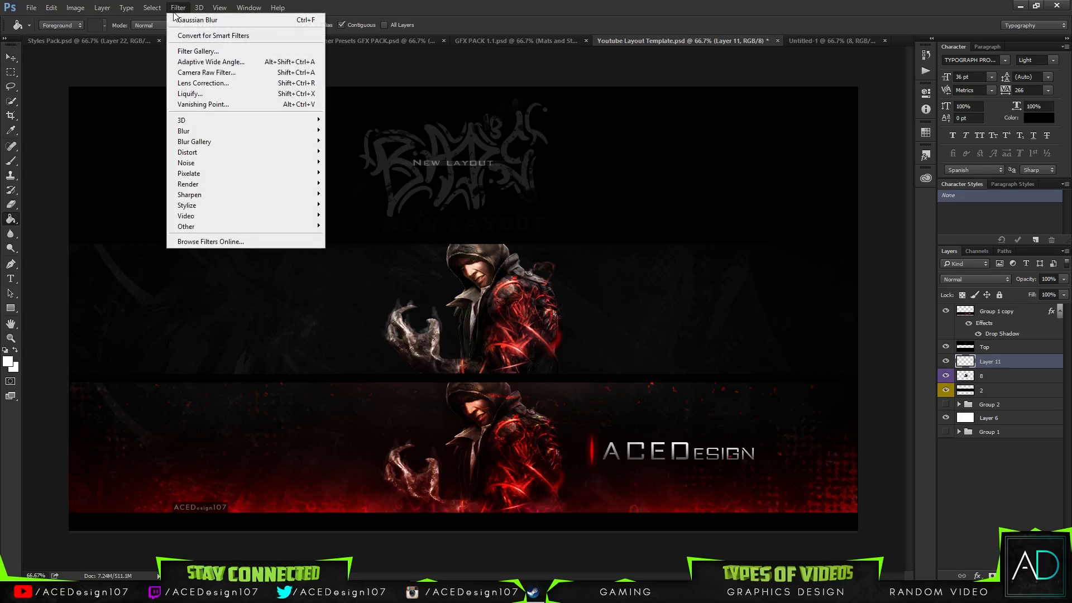
pyautogui.moveTo(189, 185)
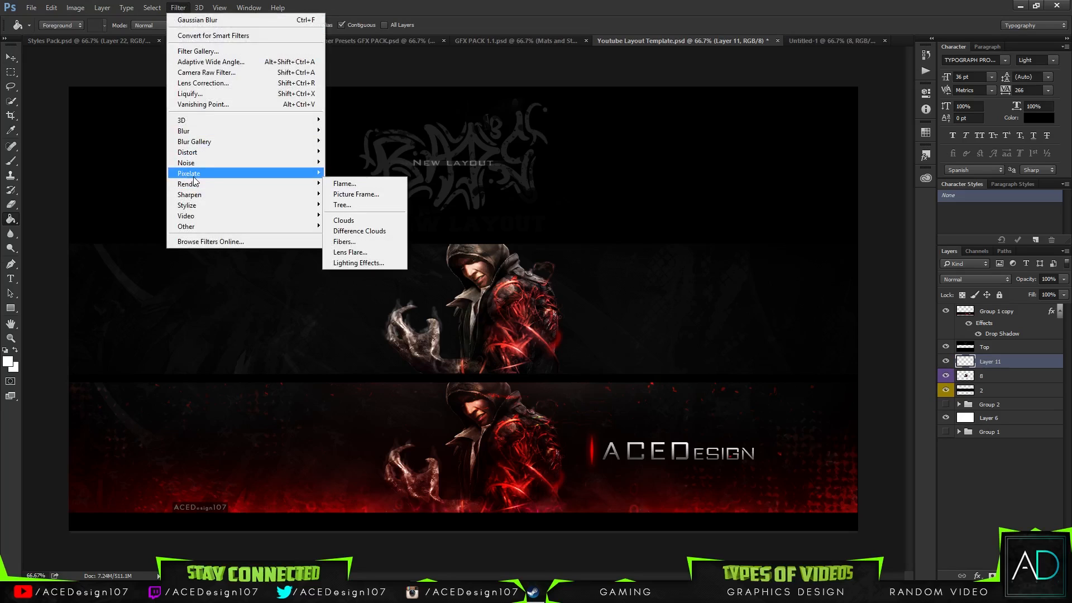
pyautogui.click(374, 219)
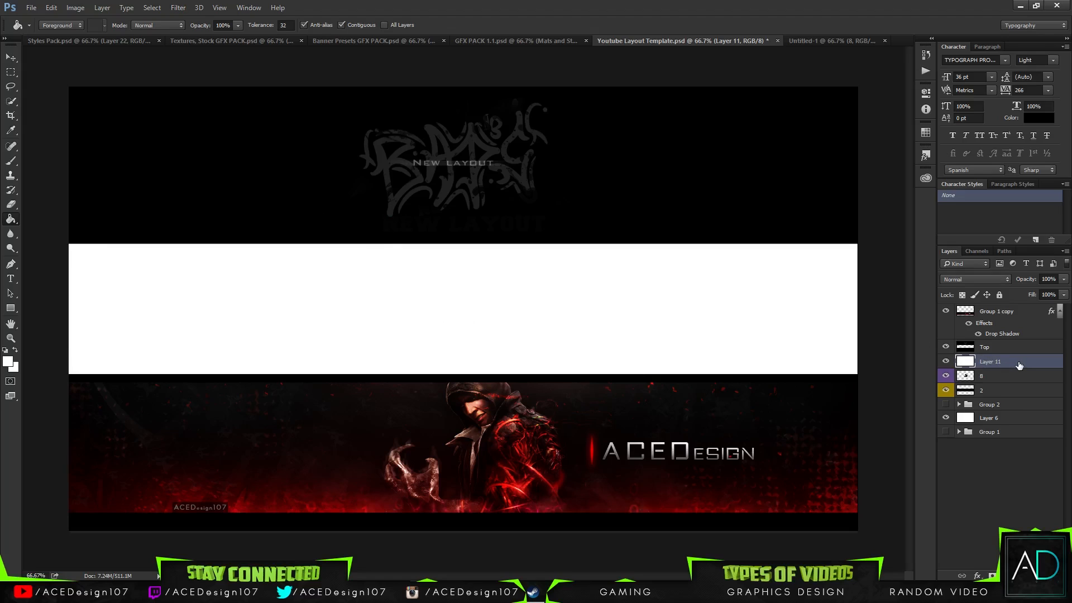
pyautogui.press('Delete')
# - Add a replacement layer above render 8, fill it with the foreground colour, and undo the fill
pyautogui.hotkey('ctrl', 'shift', 'n')
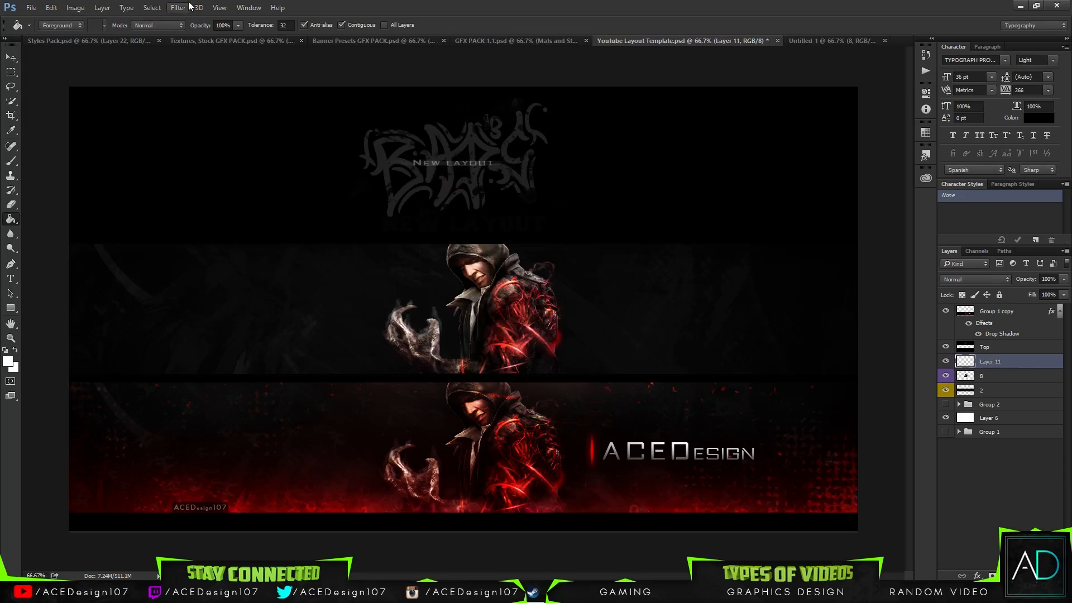
pyautogui.hotkey('alt', 'BackSpace')
pyautogui.hotkey('ctrl', 'z')
# - Set the foreground colour to black and place a new blank layer directly above render 8
pyautogui.click(1011, 346)
pyautogui.click(1031, 311)
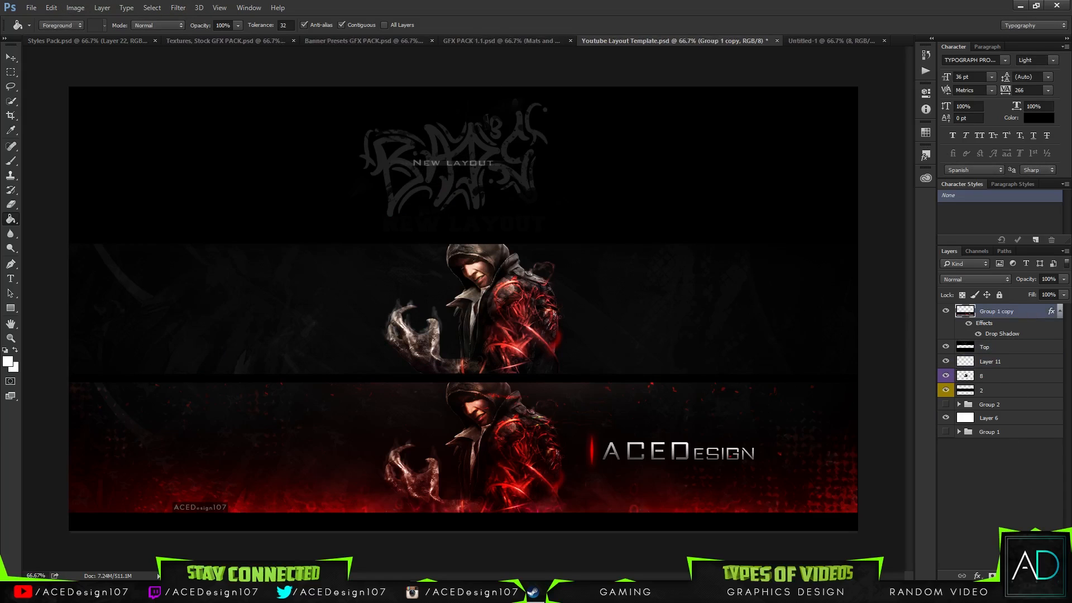
pyautogui.hotkey('ctrl', 'shift', 'alt', 'n')
pyautogui.hotkey('alt', 'BackSpace')
pyautogui.hotkey('ctrl', 'z')
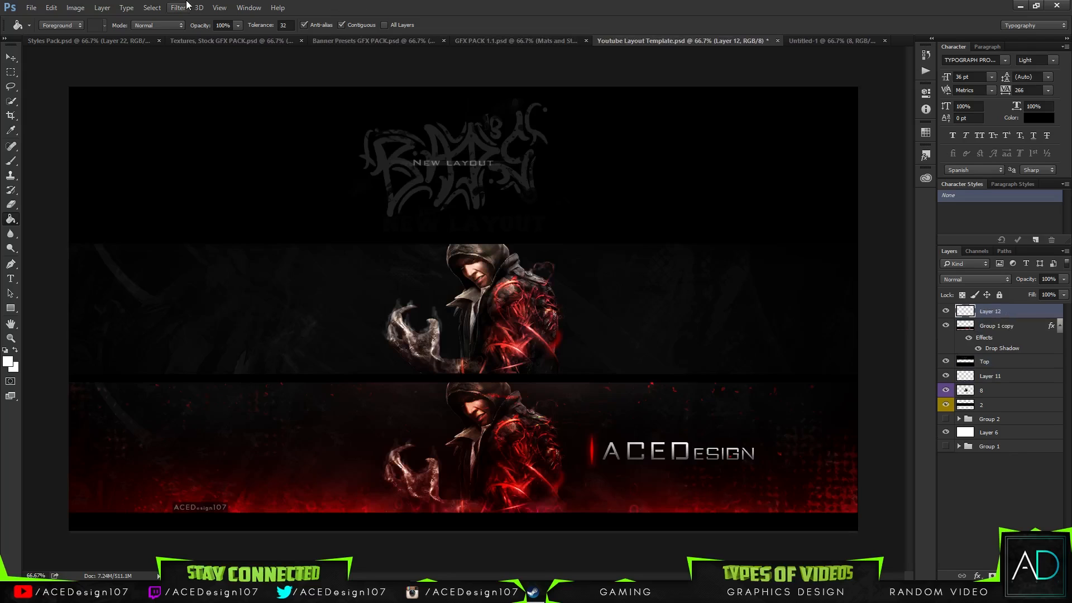
pyautogui.click(179, 7)
pyautogui.click(6, 360)
pyautogui.moveTo(1021, 314); pyautogui.dragTo(1007, 384)
# - Render Clouds on Layer 12 and reapply the filter several times to vary the pattern
pyautogui.click(186, 8)
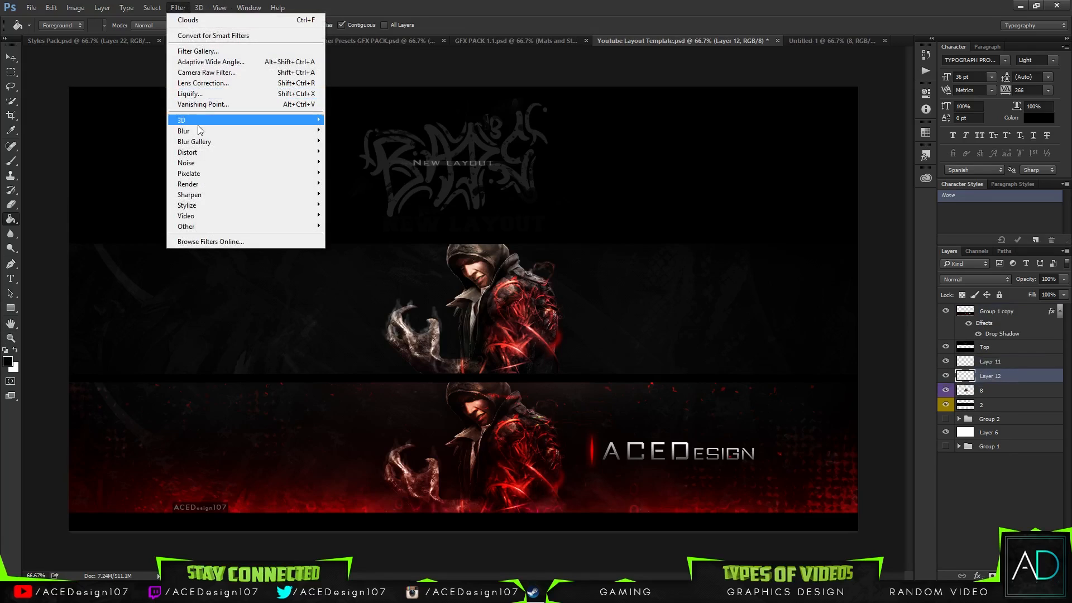
pyautogui.moveTo(226, 183)
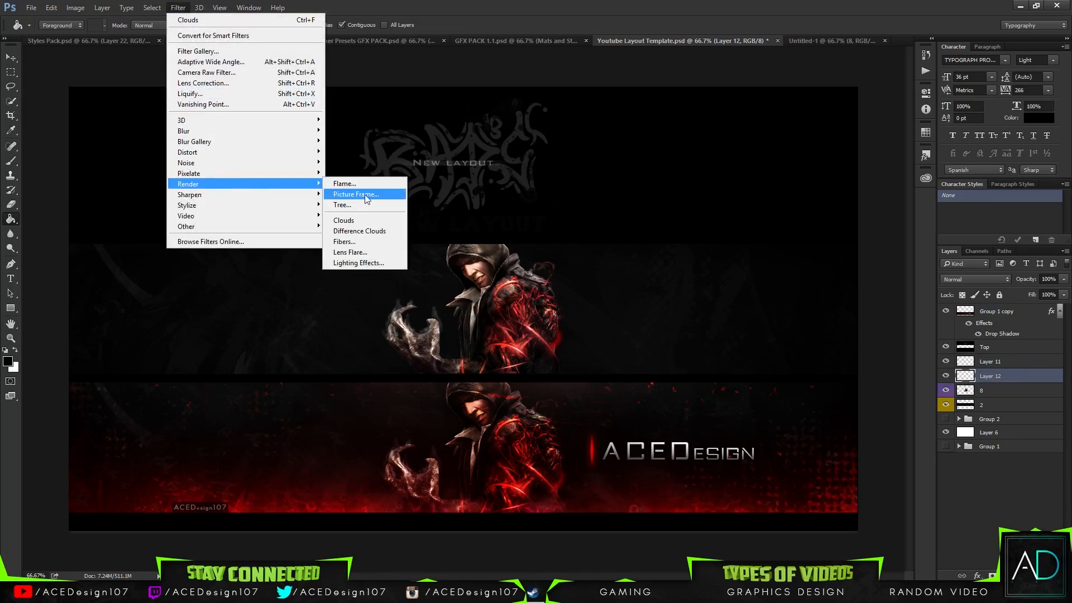
pyautogui.click(365, 223)
pyautogui.hotkey('ctrl', 'f')
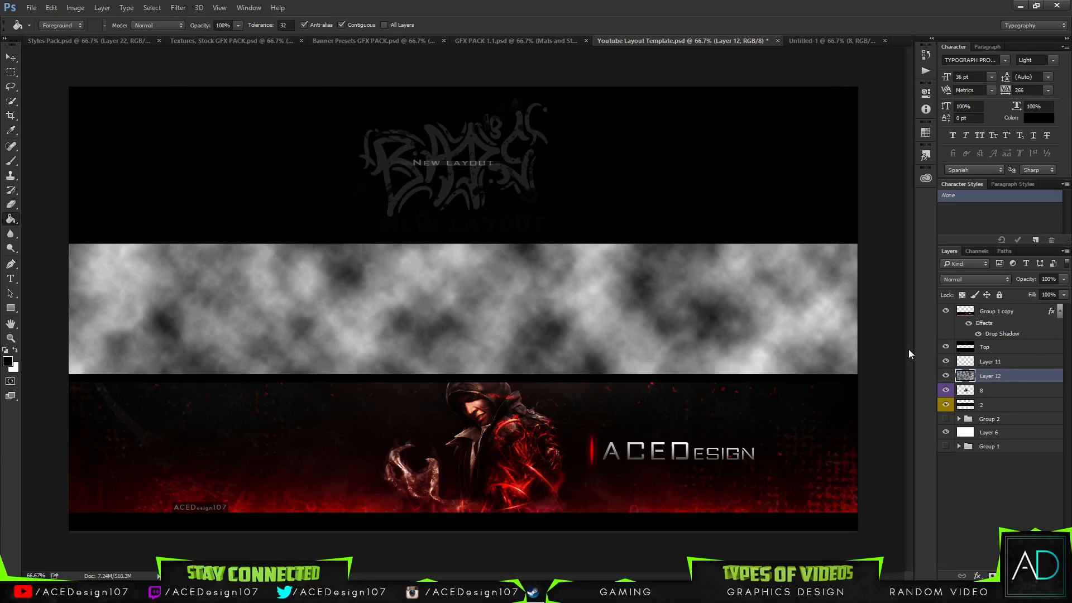
pyautogui.hotkey('ctrl', 'f')
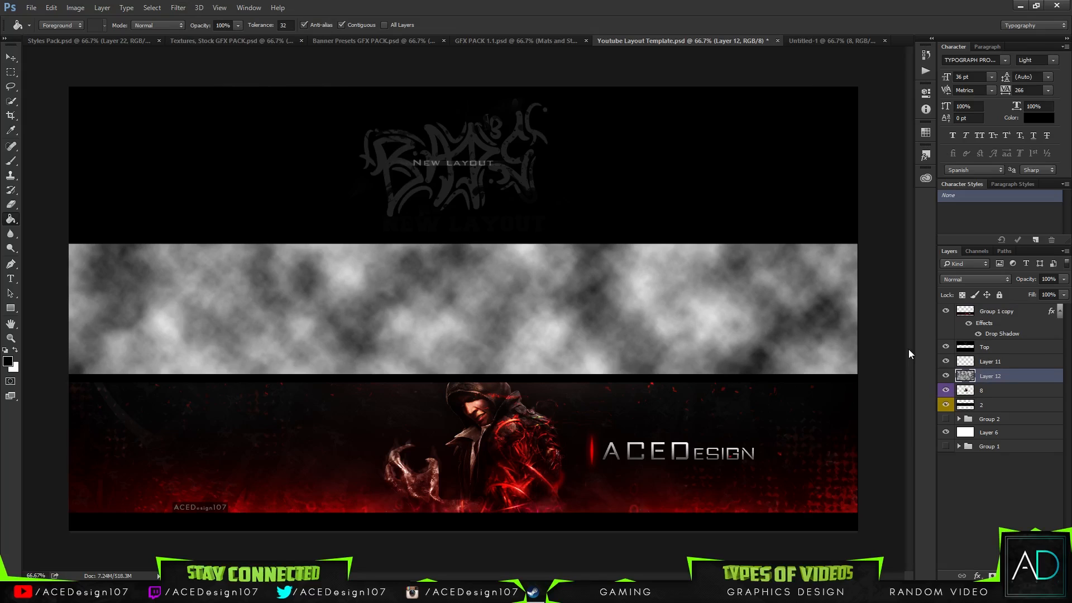
pyautogui.hotkey('ctrl', 'f')
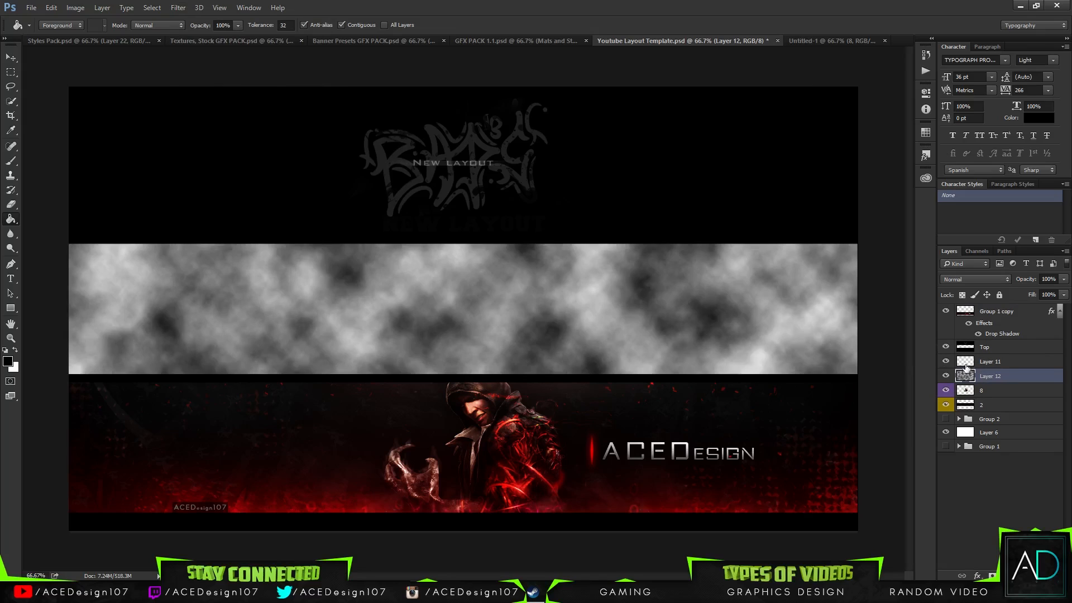
# - Hide the empty Layer 11 to check it, and delete it
pyautogui.click(945, 361)
pyautogui.click(1025, 369)
pyautogui.press('Delete')
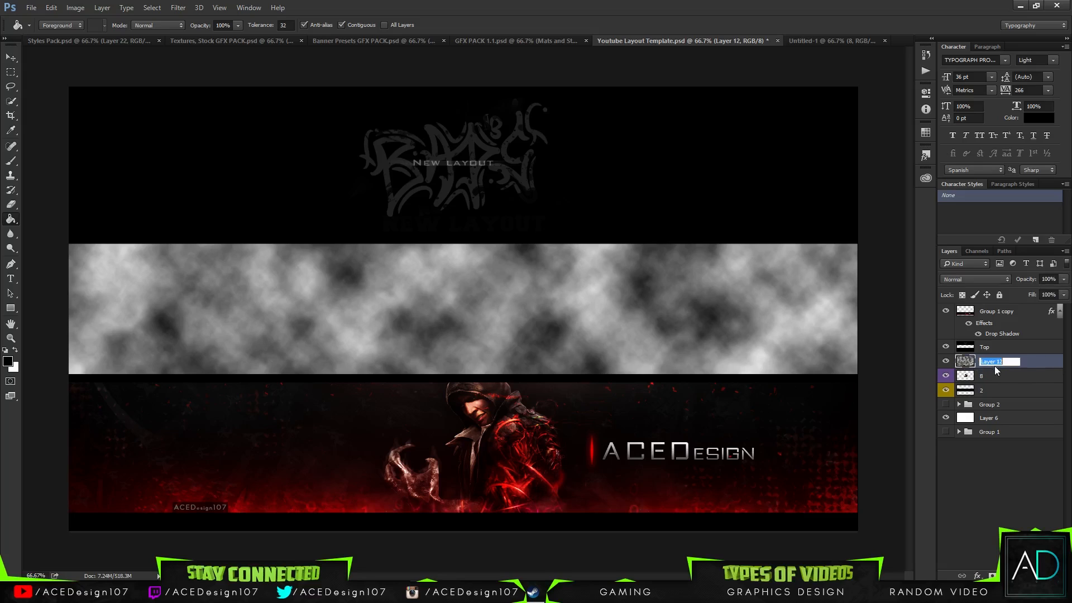
# - Rename the rendered clouds layer as Clouds
pyautogui.write('cLOUDS')
pyautogui.press('Return')
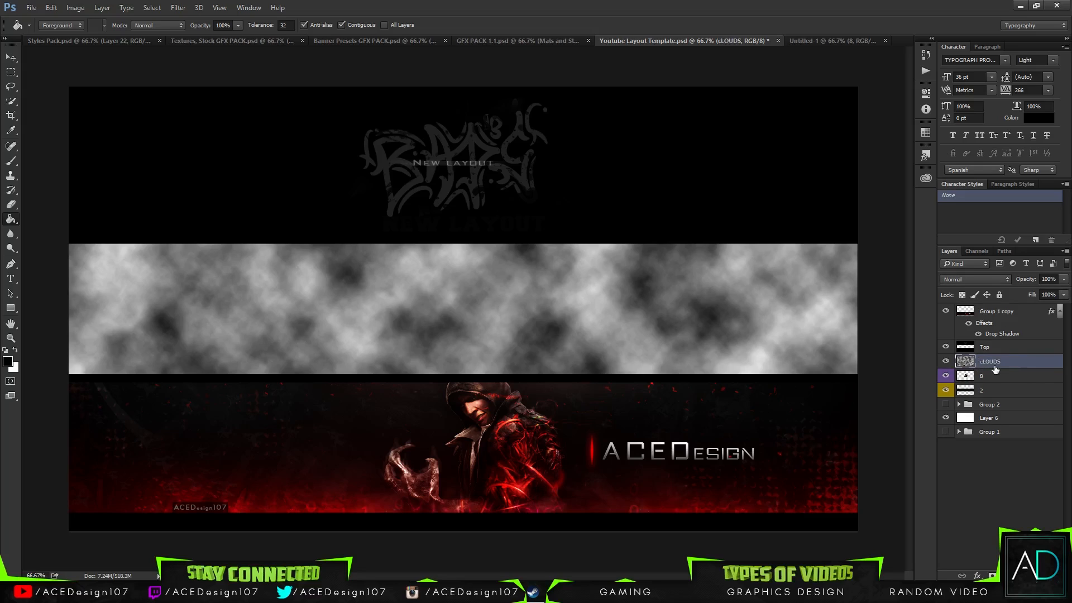
pyautogui.doubleClick(995, 366)
pyautogui.write('Clouds')
pyautogui.press('Return')
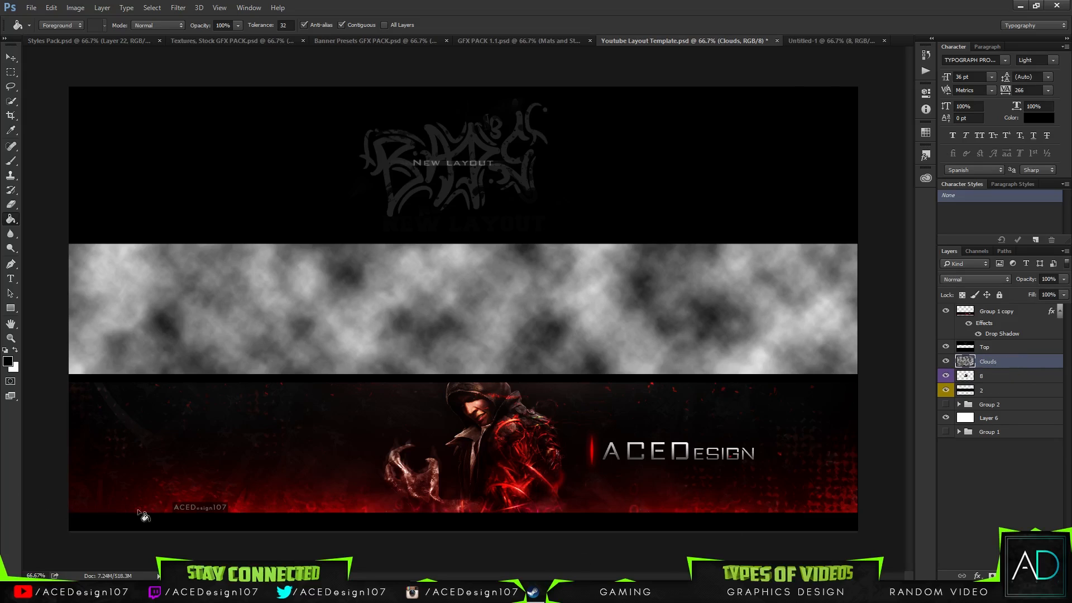
# - Add a new layer between Clouds and render 8, and name it Gradient
pyautogui.click(1037, 576)
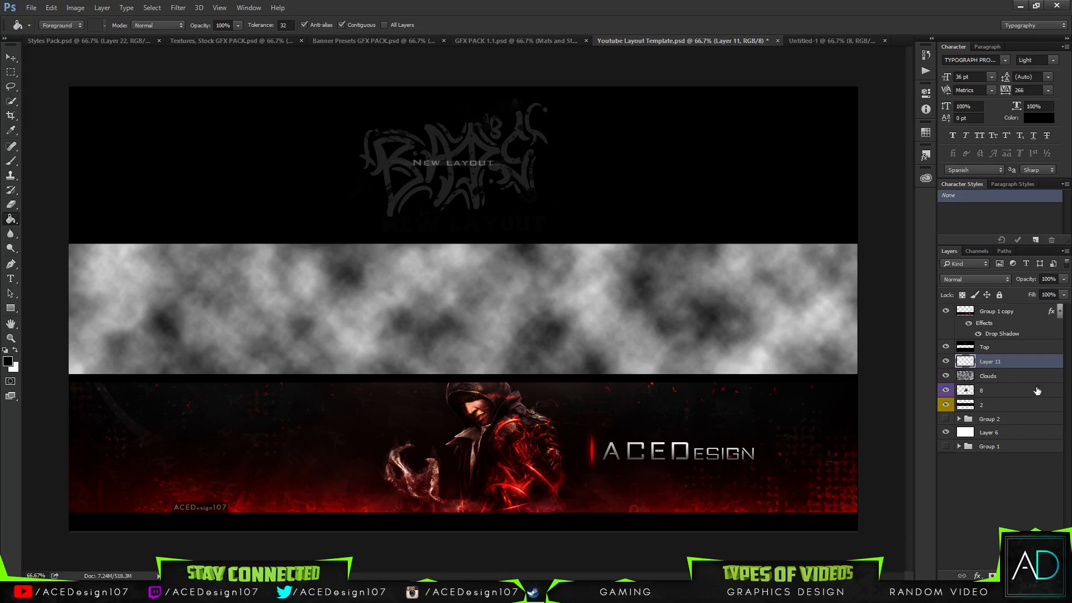
pyautogui.moveTo(1015, 362); pyautogui.dragTo(994, 382)
pyautogui.doubleClick(992, 376)
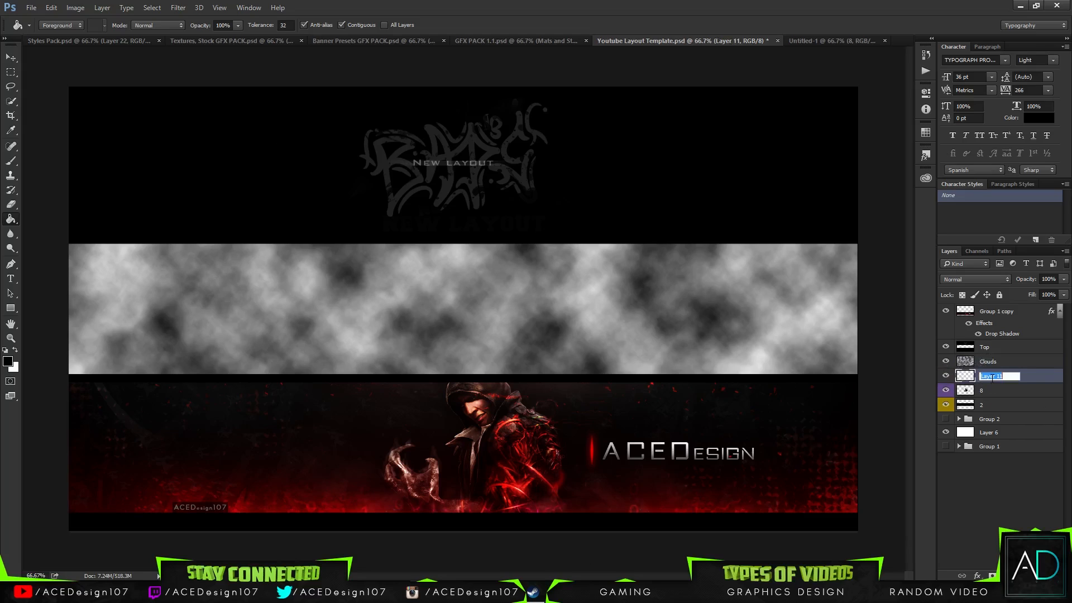
pyautogui.write('Gradient')
pyautogui.press('Return')
# - Set up the Gradient tool with a colour-to-transparent gradient whose start colour stop is ff0000
pyautogui.click(10, 223)
pyautogui.click(33, 218)
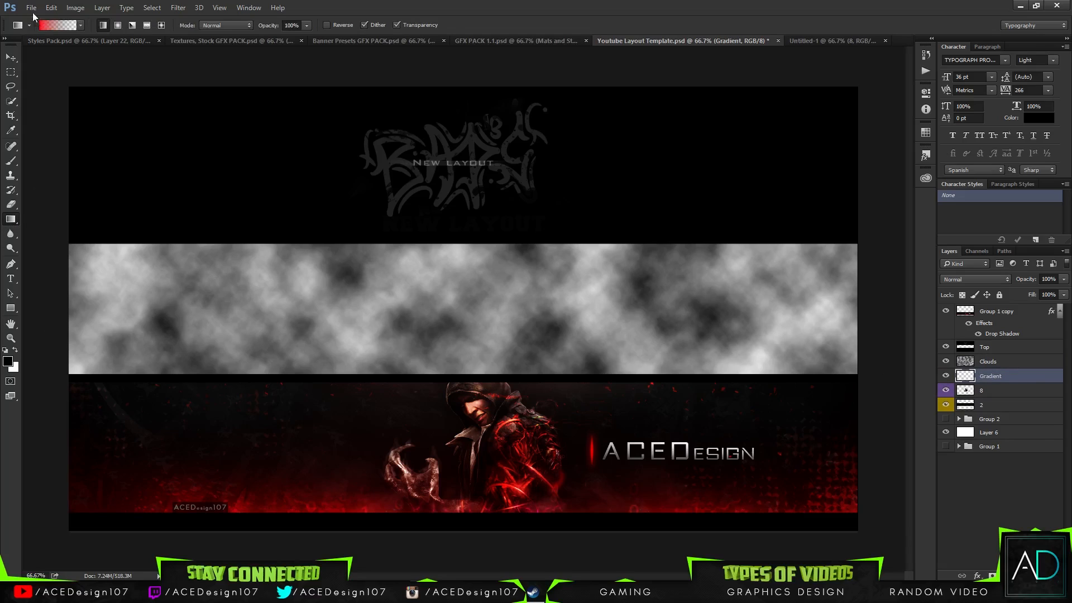
pyautogui.click(60, 25)
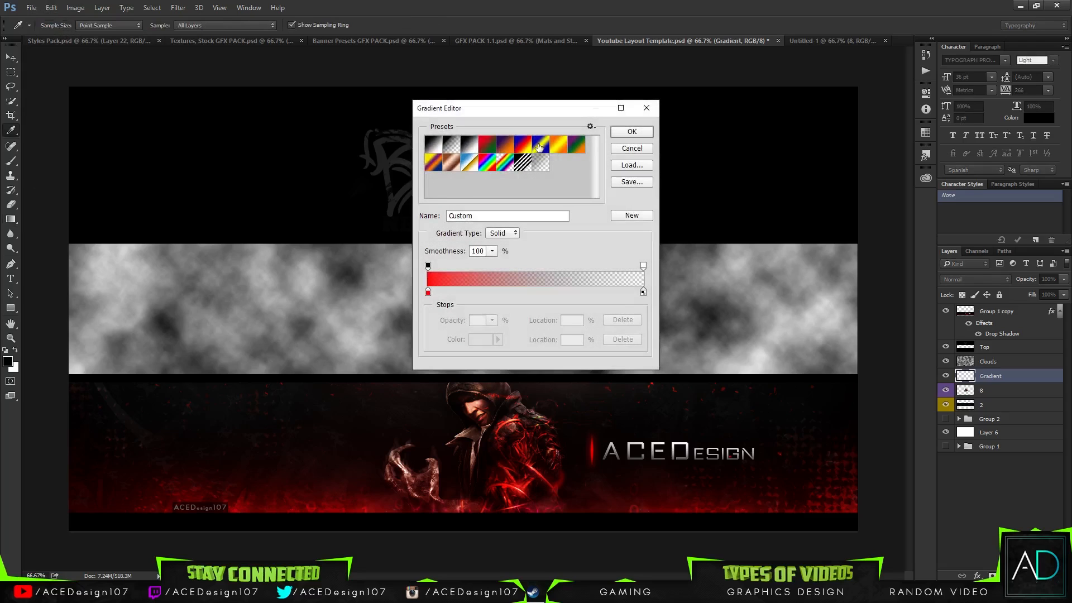
pyautogui.click(446, 150)
pyautogui.click(428, 292)
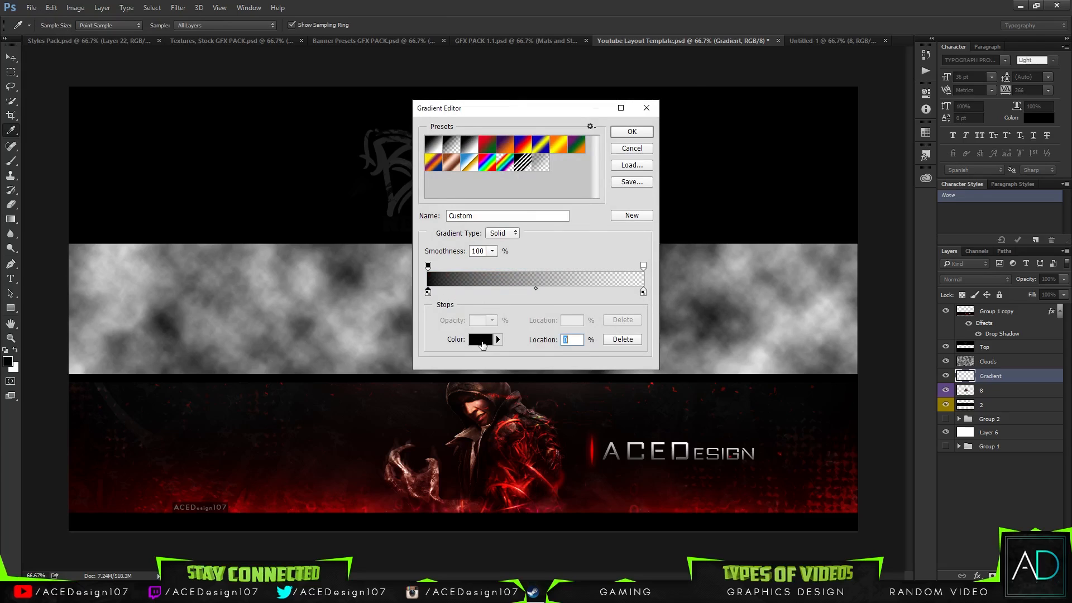
pyautogui.click(480, 341)
pyautogui.moveTo(469, 187); pyautogui.dragTo(625, 64)
pyautogui.click(670, 94)
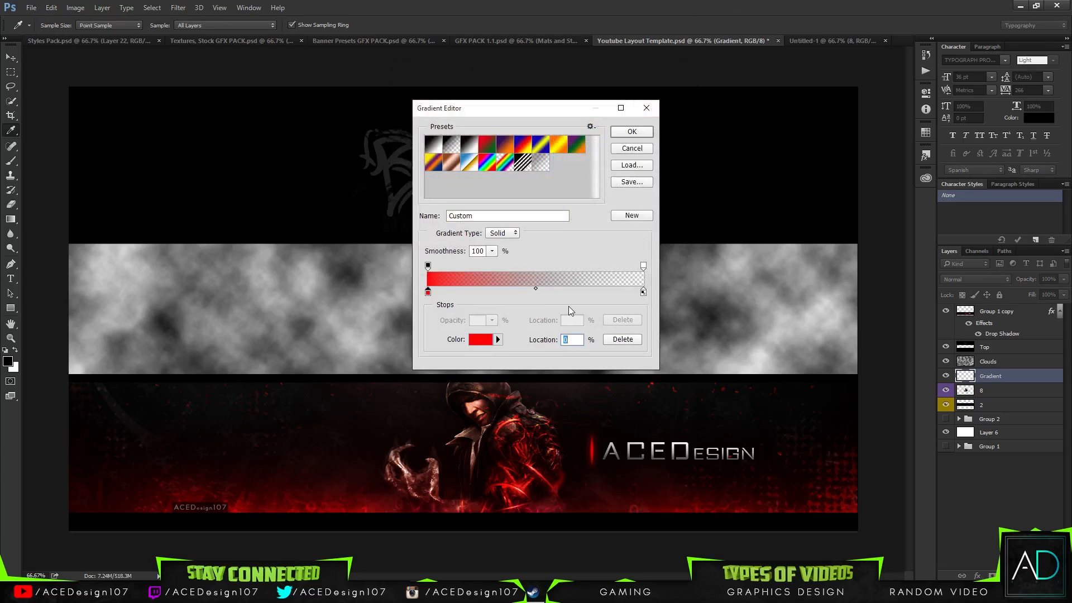
pyautogui.click(484, 340)
pyautogui.click(589, 267)
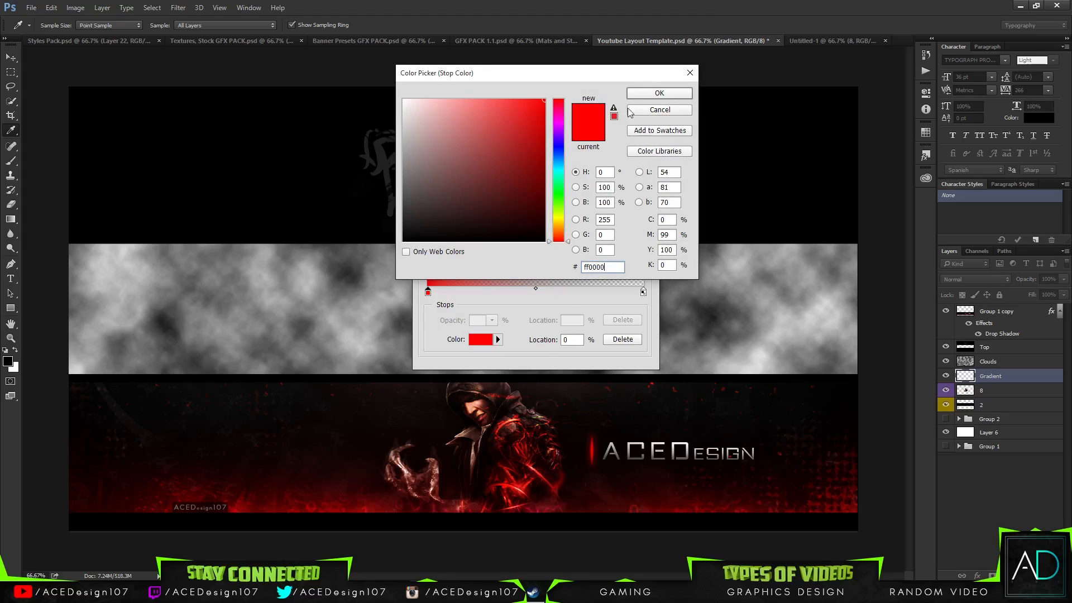
pyautogui.click(659, 93)
pyautogui.click(646, 108)
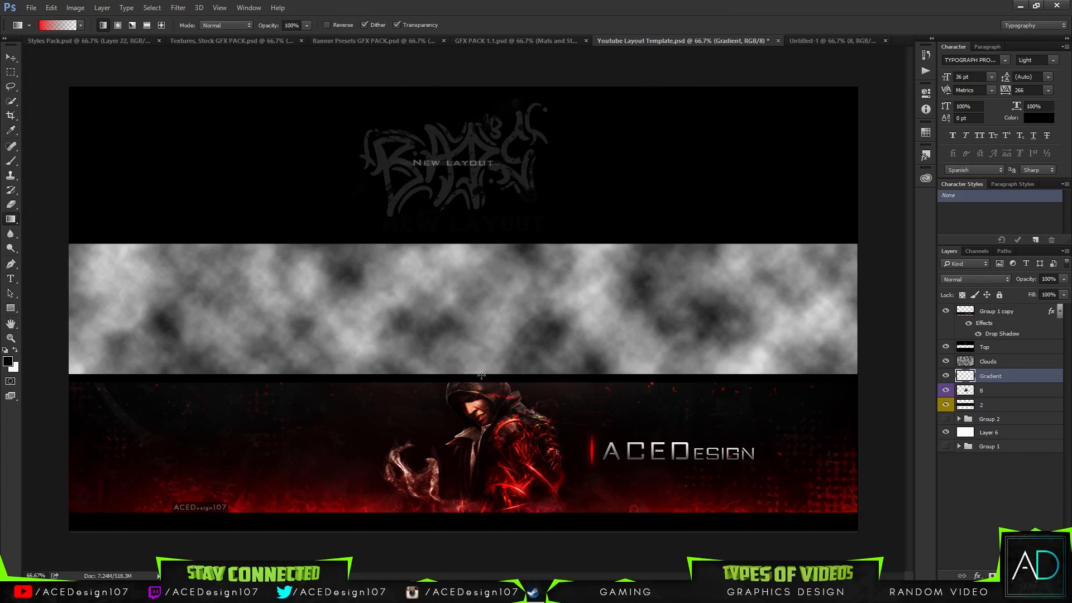
# - Draw a first vertical red gradient on the Gradient layer and hide the Clouds layer to expose the banner
pyautogui.moveTo(500, 319); pyautogui.dragTo(502, 371)
pyautogui.click(946, 361)
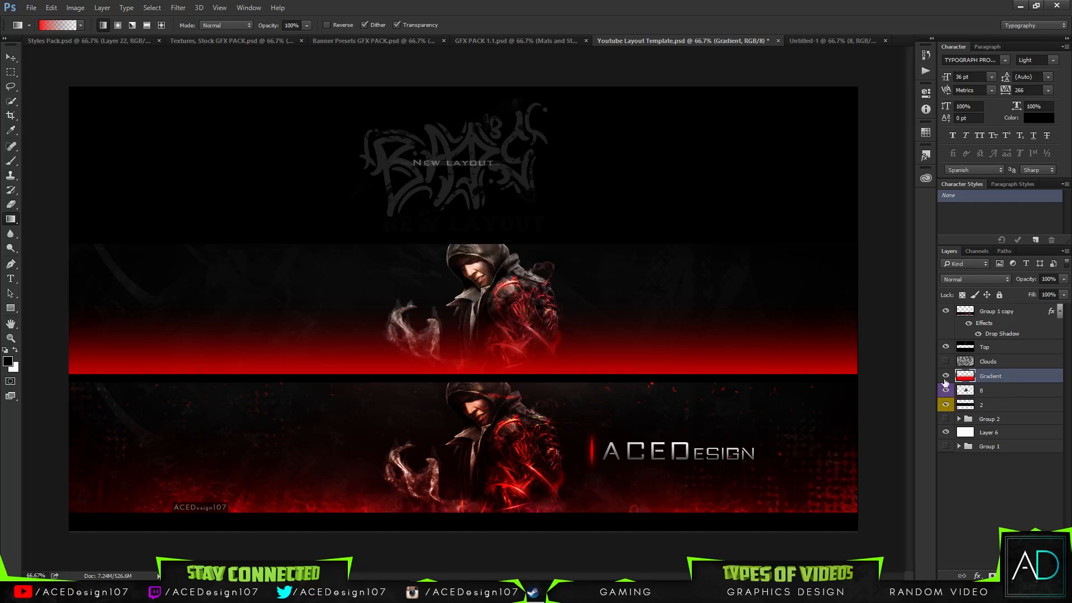
# - Undo the red gradient and try several upward gradients of different lengths from below the banner's lower edge, undoing each one
pyautogui.hotkey('ctrl', 'z')
pyautogui.moveTo(496, 390); pyautogui.dragTo(502, 322)
pyautogui.hotkey('ctrl', 'z')
pyautogui.moveTo(476, 388); pyautogui.dragTo(479, 312)
pyautogui.hotkey('ctrl', 'z')
pyautogui.moveTo(475, 390); pyautogui.dragTo(484, 358)
pyautogui.hotkey('ctrl', 'z')
pyautogui.moveTo(491, 405); pyautogui.dragTo(487, 330)
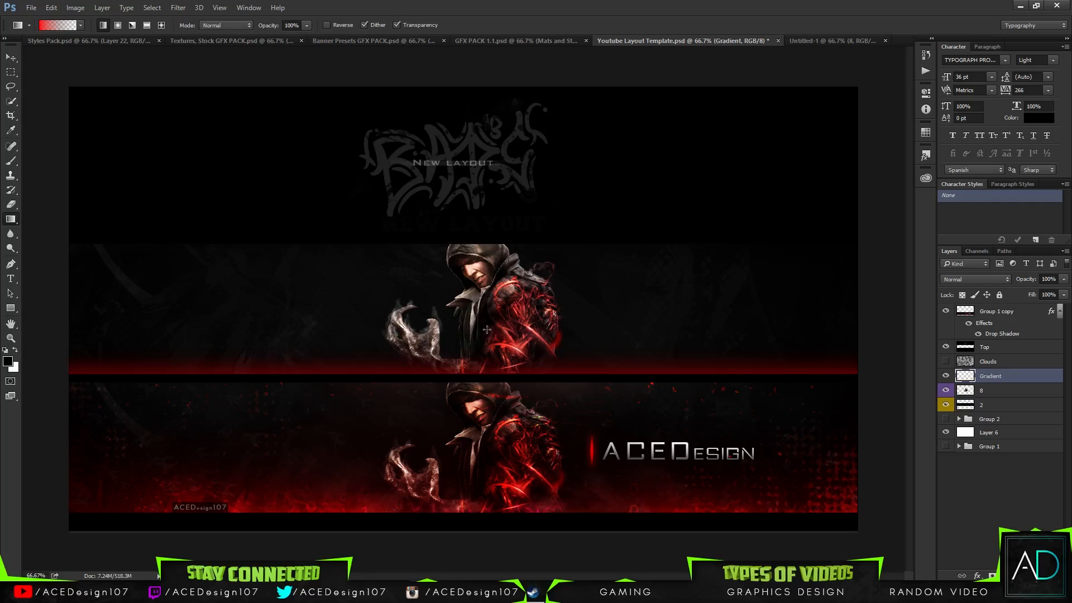
pyautogui.hotkey('ctrl', 'z')
pyautogui.moveTo(480, 399); pyautogui.dragTo(489, 310)
pyautogui.hotkey('ctrl', 'z')
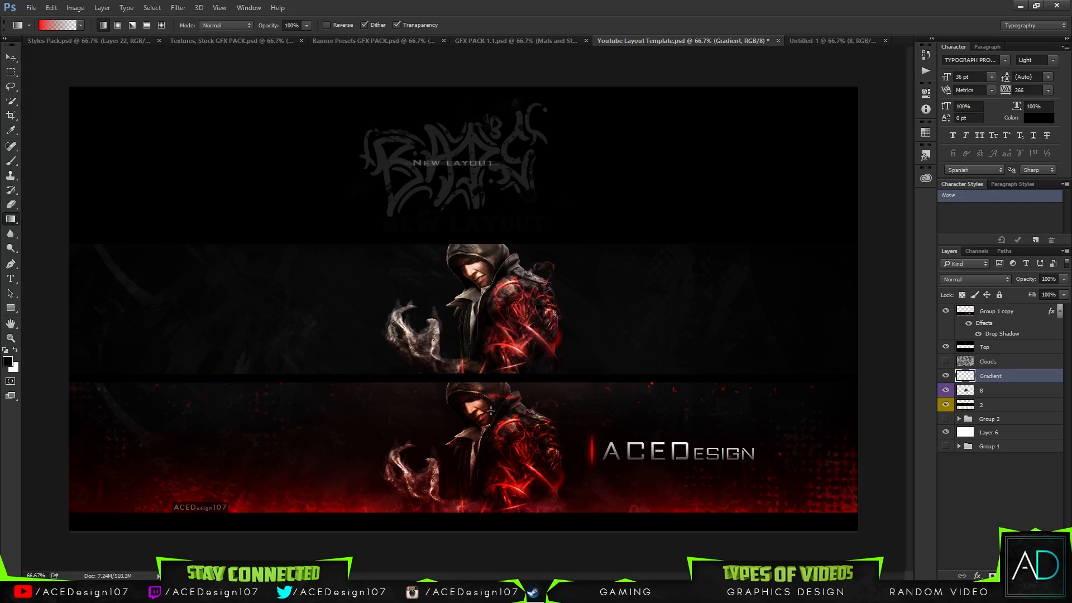
# - Draw the red gradient on the Gradient layer upward from below the banner's lower edge, fading out around mid-height
pyautogui.moveTo(490, 407); pyautogui.dragTo(511, 299)
pyautogui.click(1013, 363)
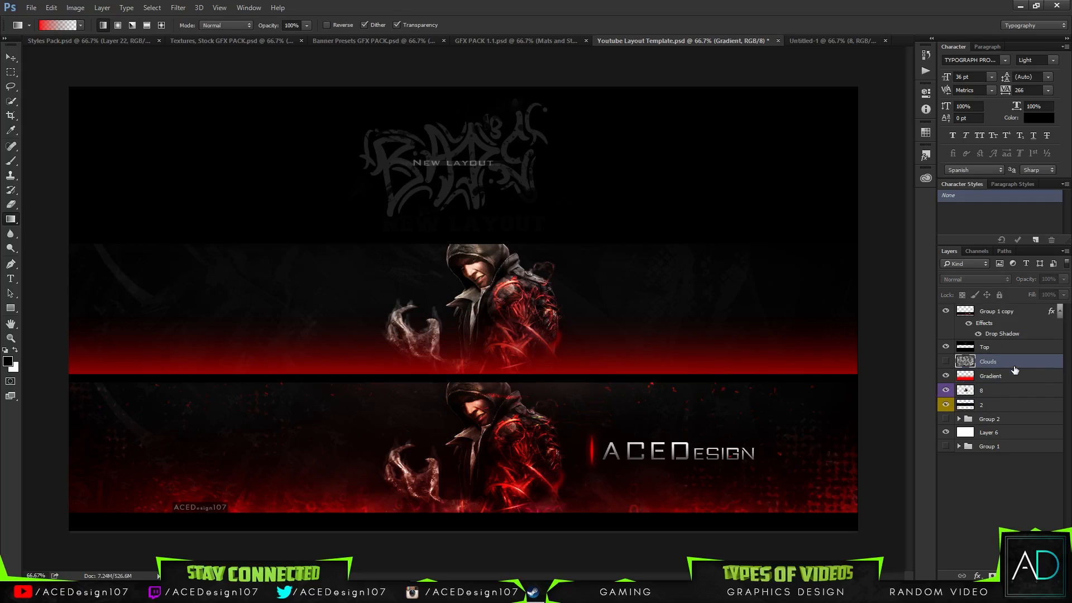
# - Try a lower opacity on the Gradient layer and restore it to 100%
pyautogui.click(1012, 376)
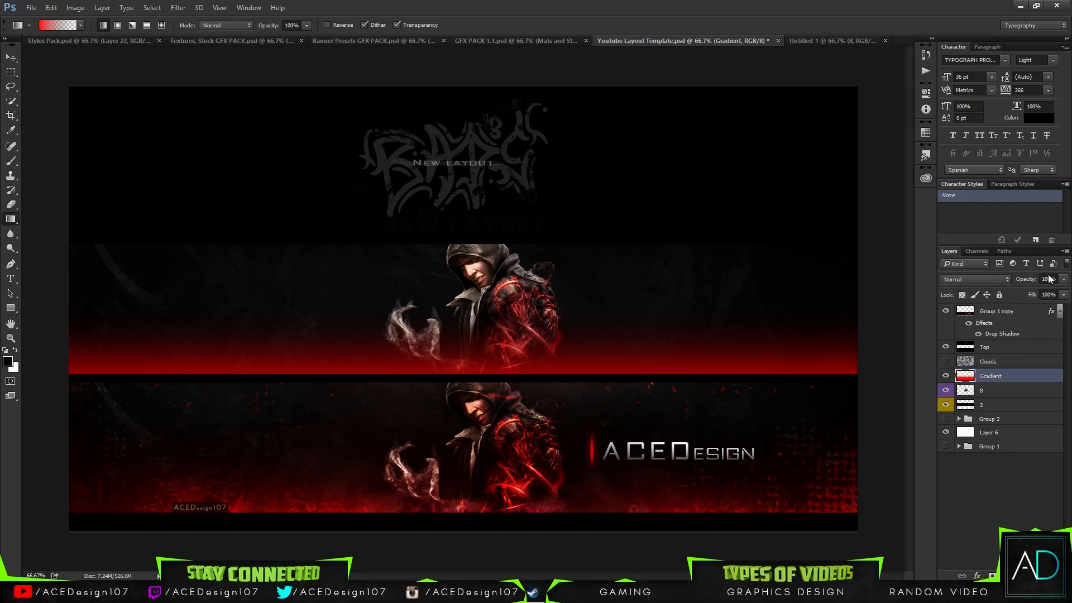
pyautogui.click(1063, 279)
pyautogui.moveTo(1030, 289); pyautogui.dragTo(1026, 291)
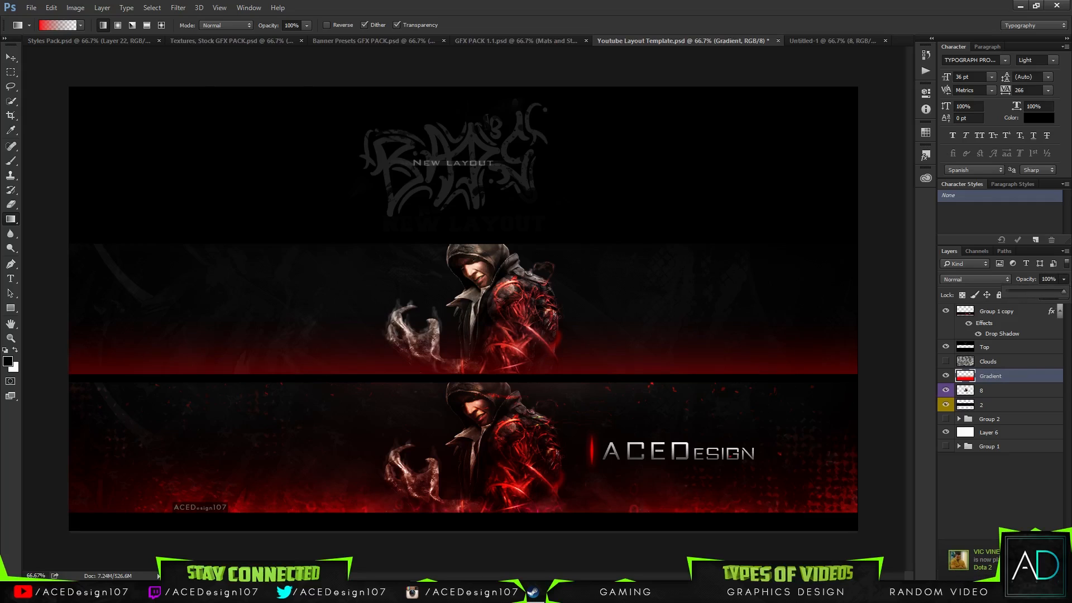
pyautogui.moveTo(1043, 292); pyautogui.dragTo(1064, 291)
# - Duplicate the Gradient layer, place the copy beneath the original and hide it as a backup
pyautogui.hotkey('ctrl', 'j')
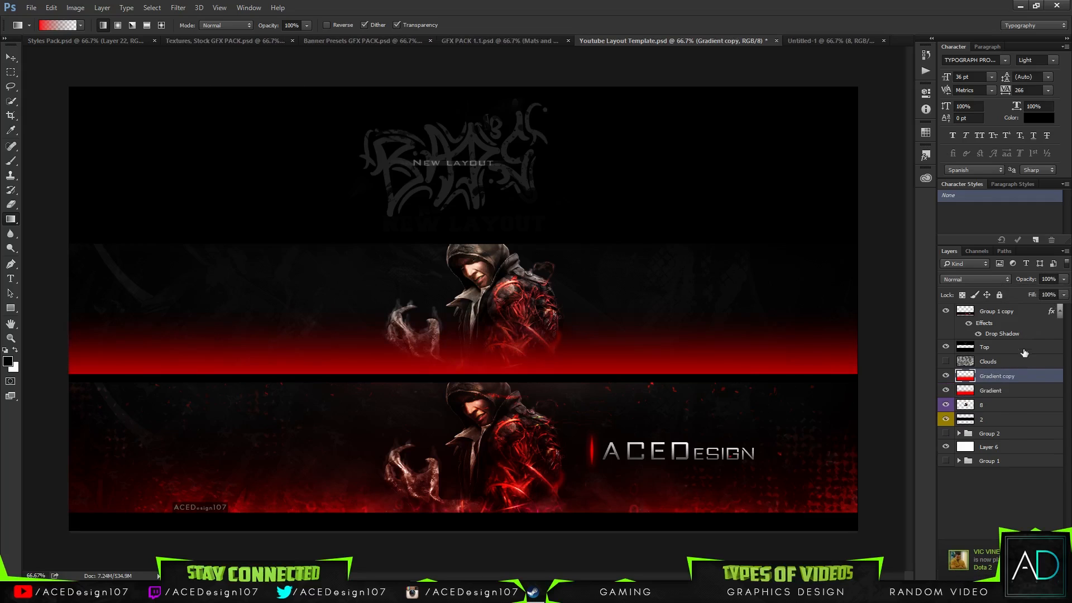
pyautogui.doubleClick(1026, 379)
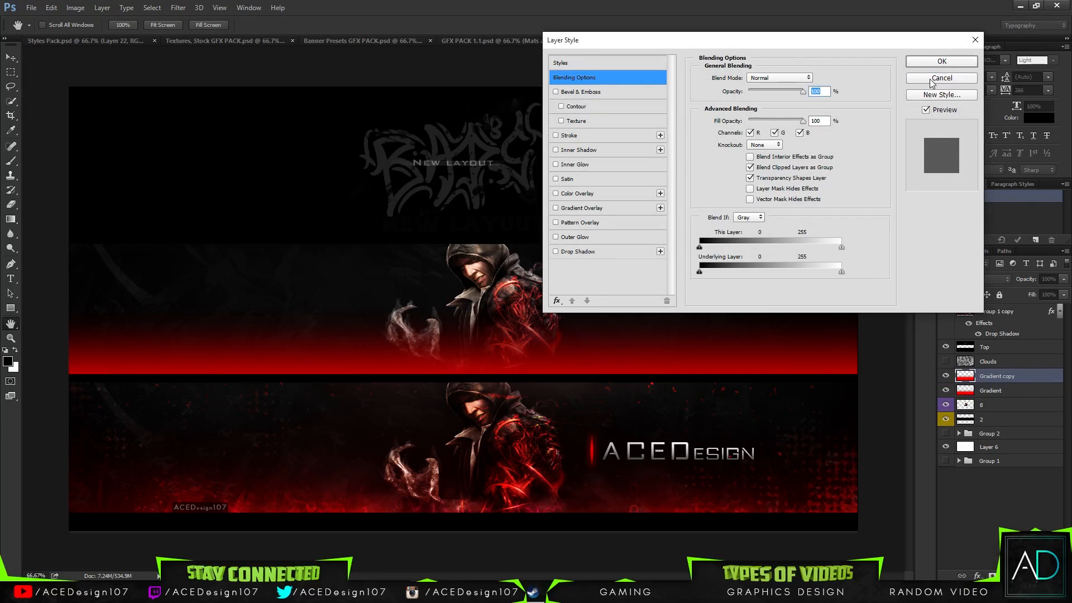
pyautogui.click(933, 82)
pyautogui.moveTo(1022, 380); pyautogui.dragTo(1018, 393)
pyautogui.click(947, 389)
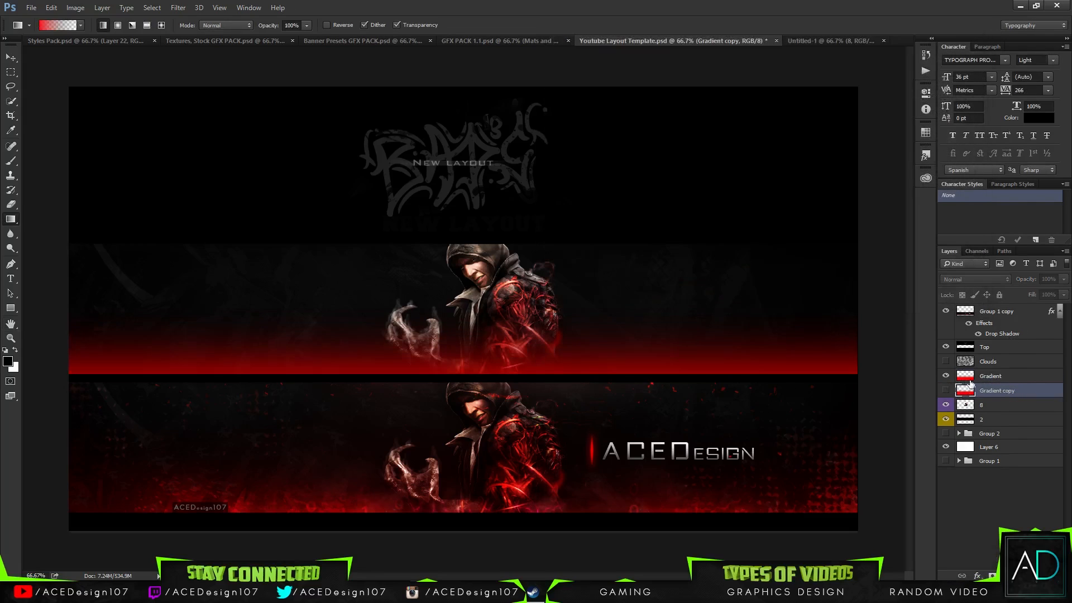
# - Show the Clouds layer and set its blend mode to Overlay
pyautogui.click(1015, 362)
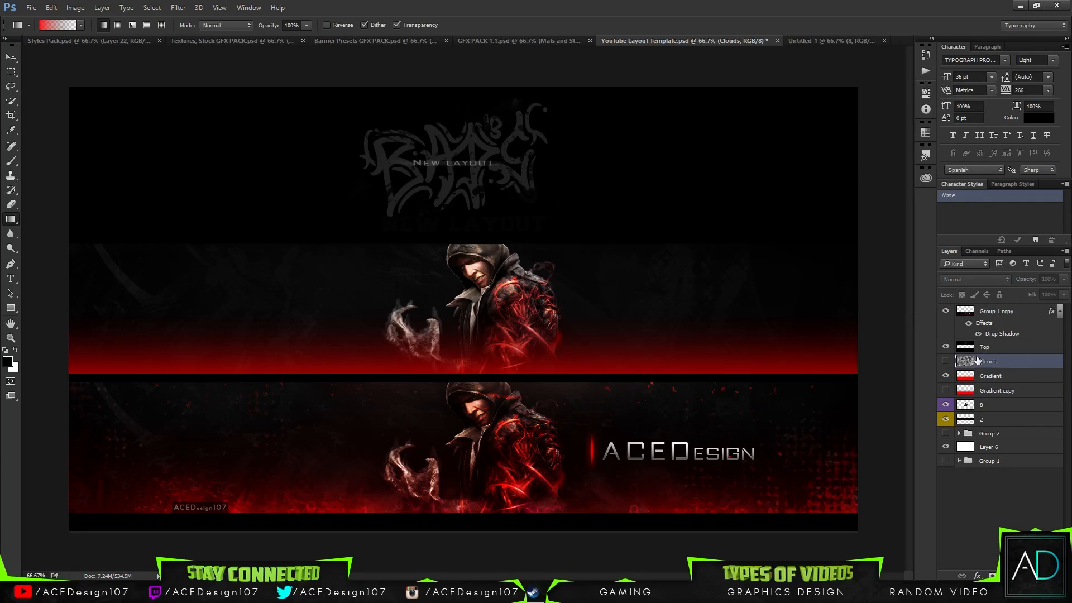
pyautogui.click(945, 361)
pyautogui.click(974, 279)
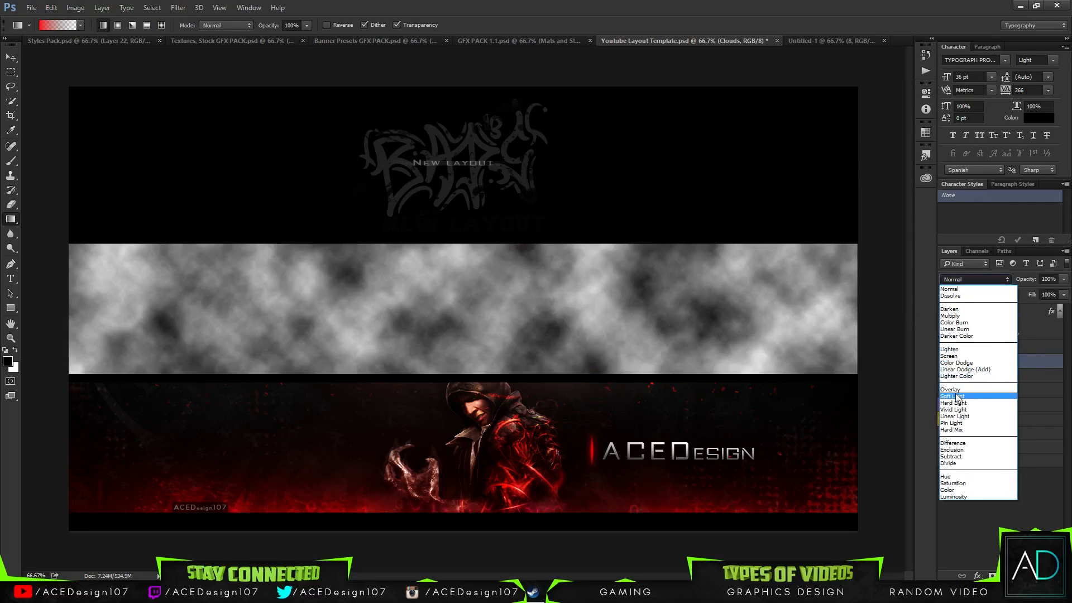
pyautogui.click(957, 396)
pyautogui.press('Up')
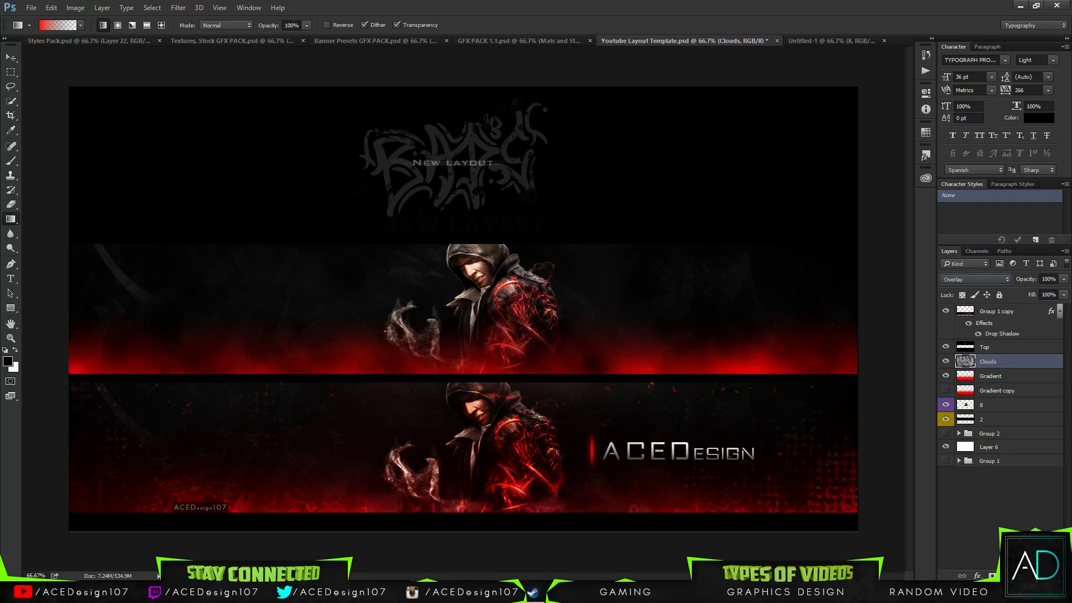
# - Add a Multiply drop shadow to render layer 8 with 14% spread and a size of 16 px
pyautogui.click(1005, 417)
pyautogui.rightClick(1003, 406)
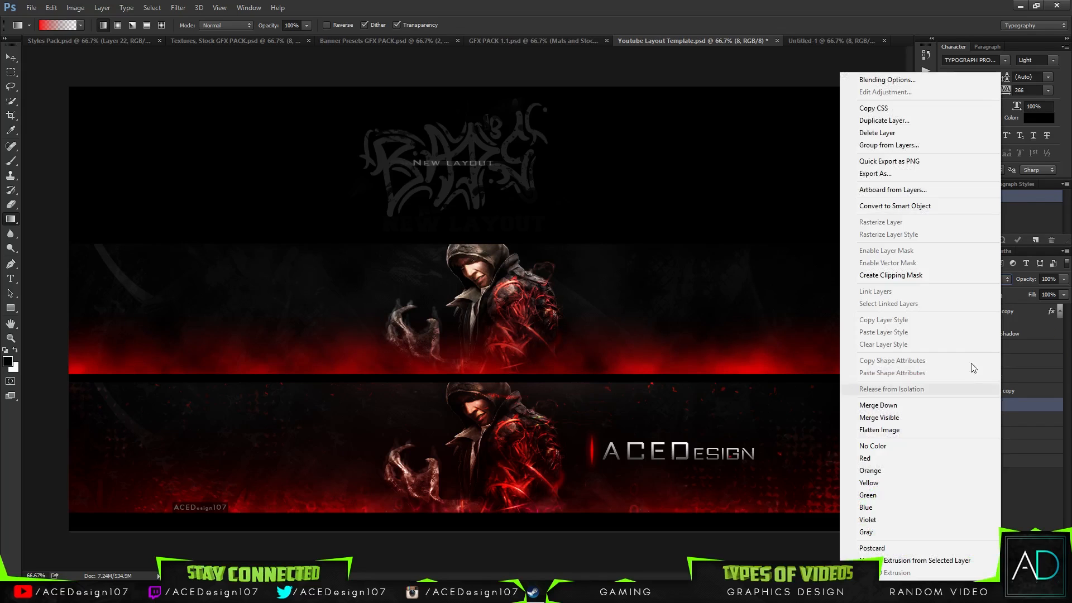
pyautogui.click(892, 81)
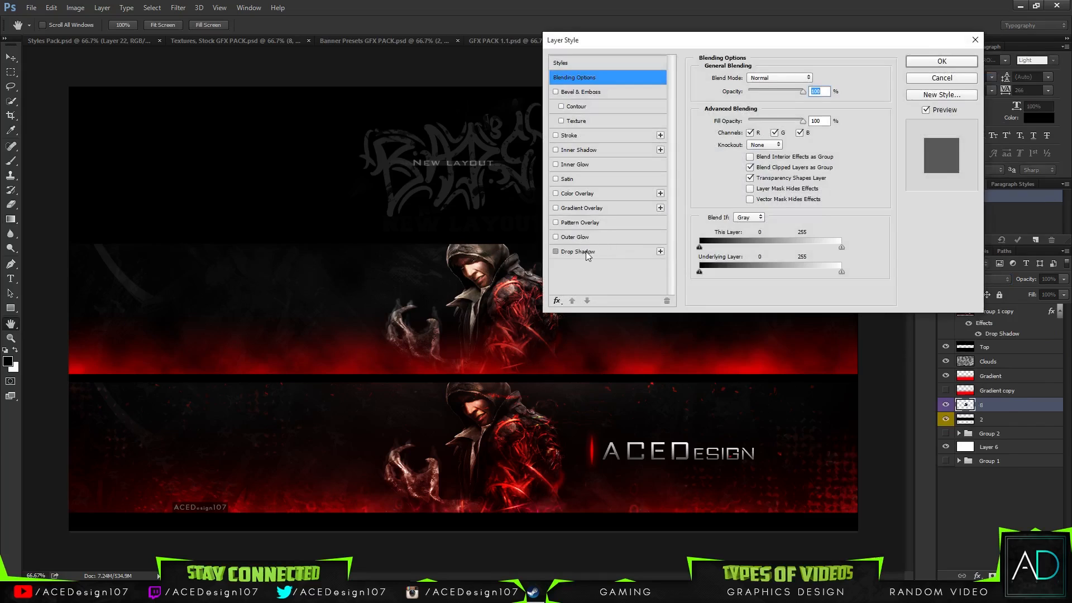
pyautogui.click(585, 251)
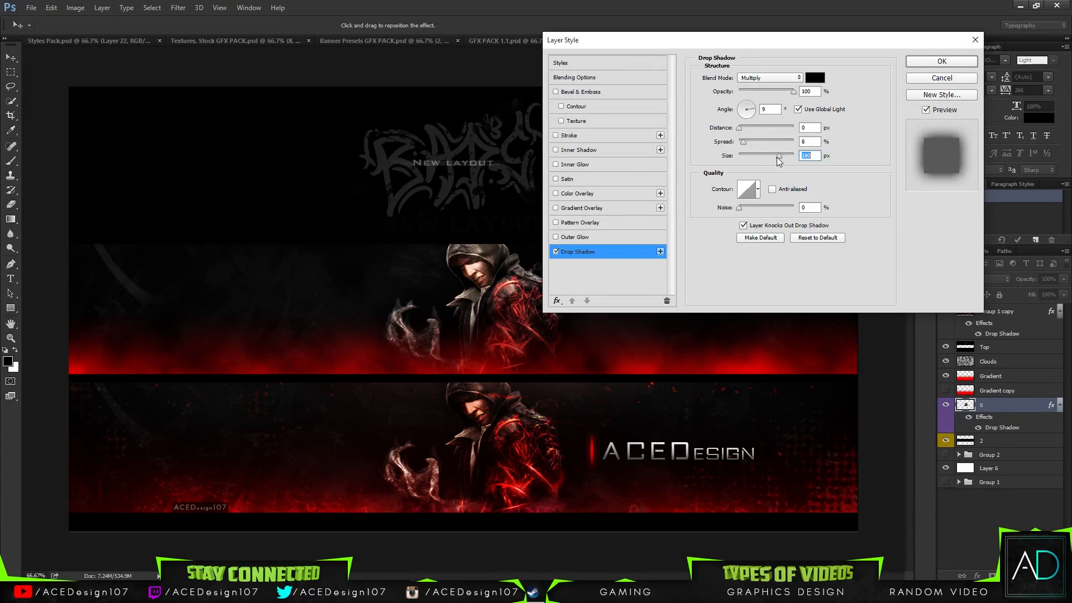
pyautogui.moveTo(764, 157)
pyautogui.mouseDown()
pyautogui.moveTo(749, 157)
pyautogui.moveTo(740, 127)
pyautogui.moveTo(773, 143)
pyautogui.moveTo(746, 142)
pyautogui.moveTo(745, 154)
pyautogui.mouseUp()
pyautogui.click(927, 61)
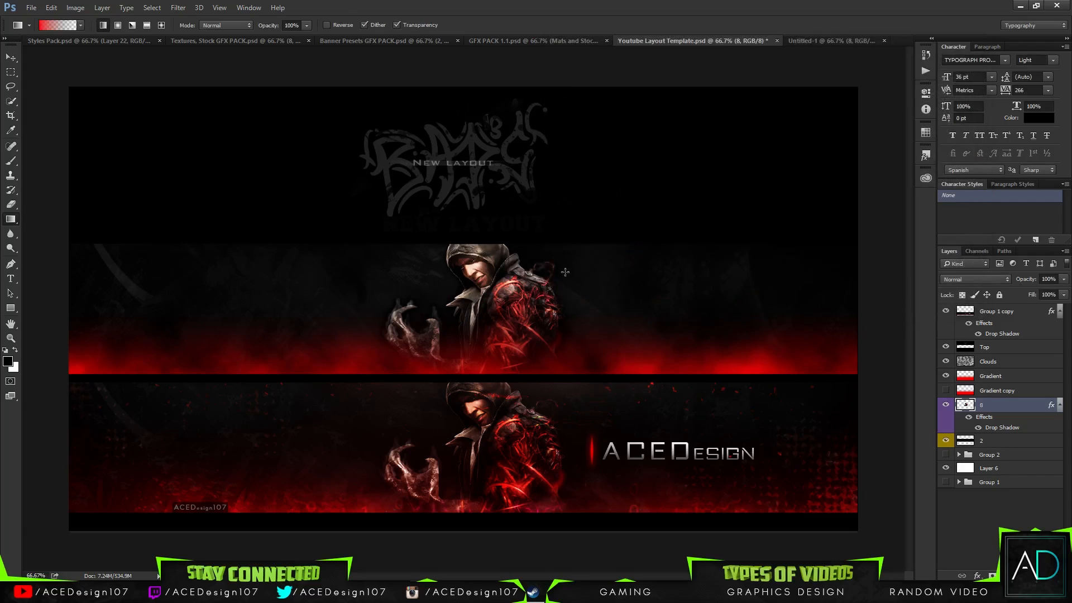
# - Increase the size of the drop shadow on render layer 8, keeping the other shadow settings
pyautogui.press('e')
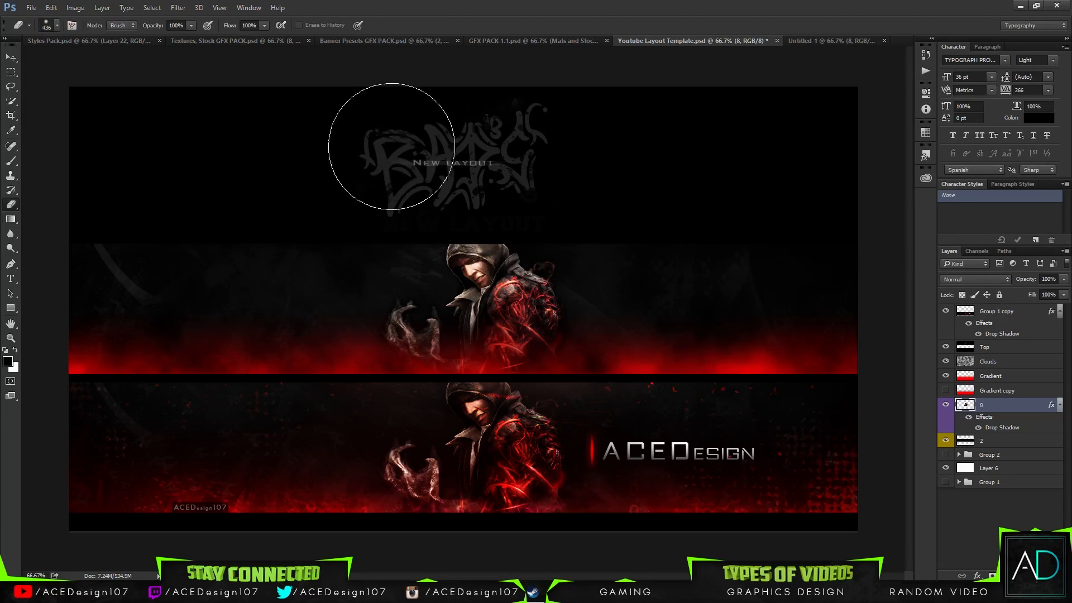
pyautogui.click(10, 57)
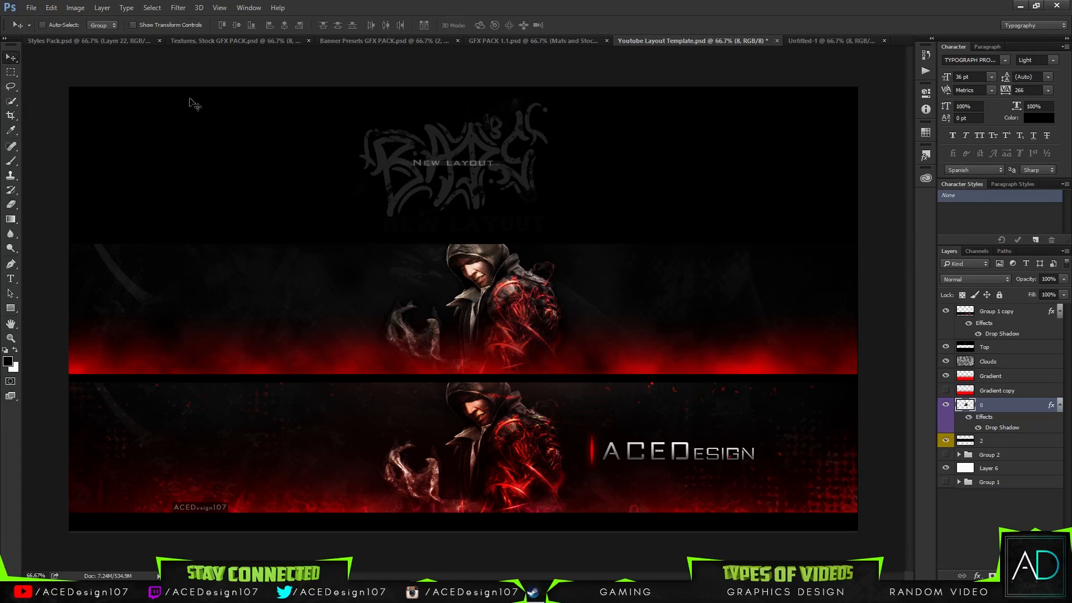
pyautogui.rightClick(1007, 403)
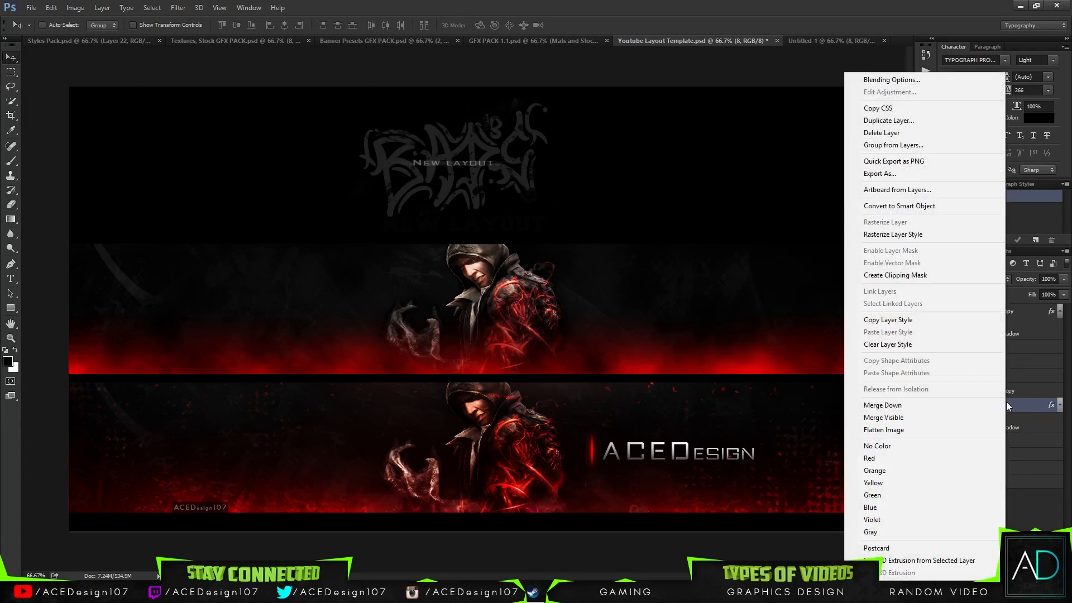
pyautogui.click(889, 80)
pyautogui.click(576, 252)
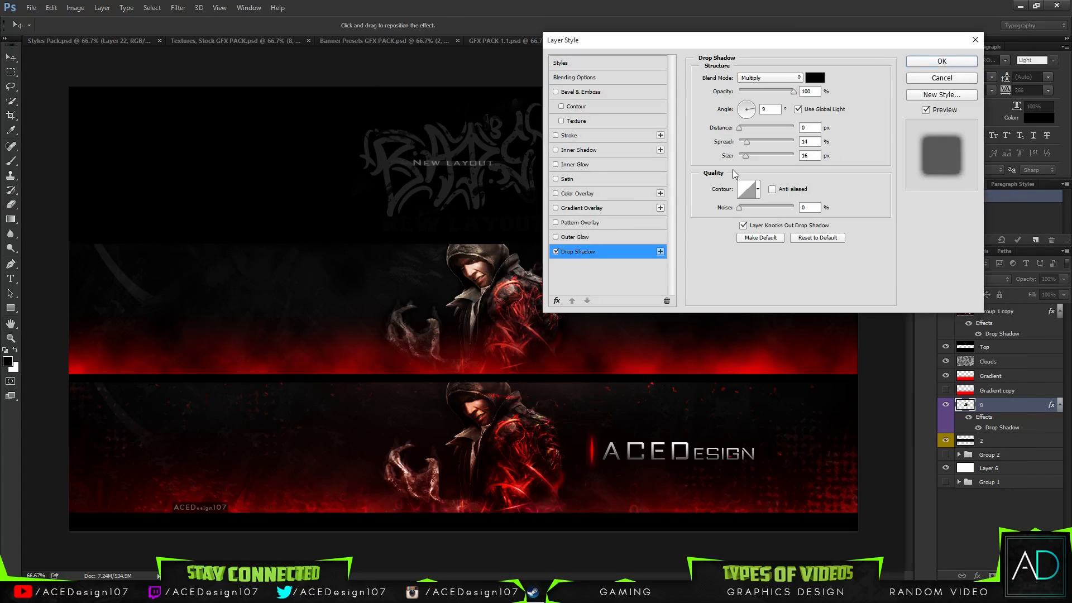
pyautogui.moveTo(751, 156)
pyautogui.mouseDown()
pyautogui.moveTo(741, 157)
pyautogui.moveTo(751, 161)
pyautogui.mouseUp()
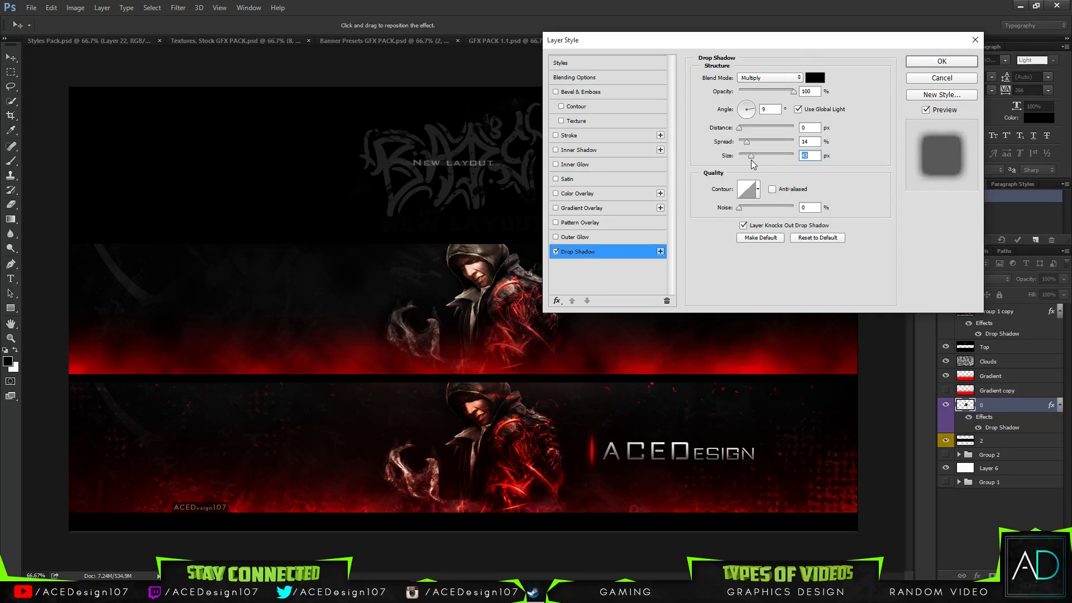
pyautogui.click(942, 61)
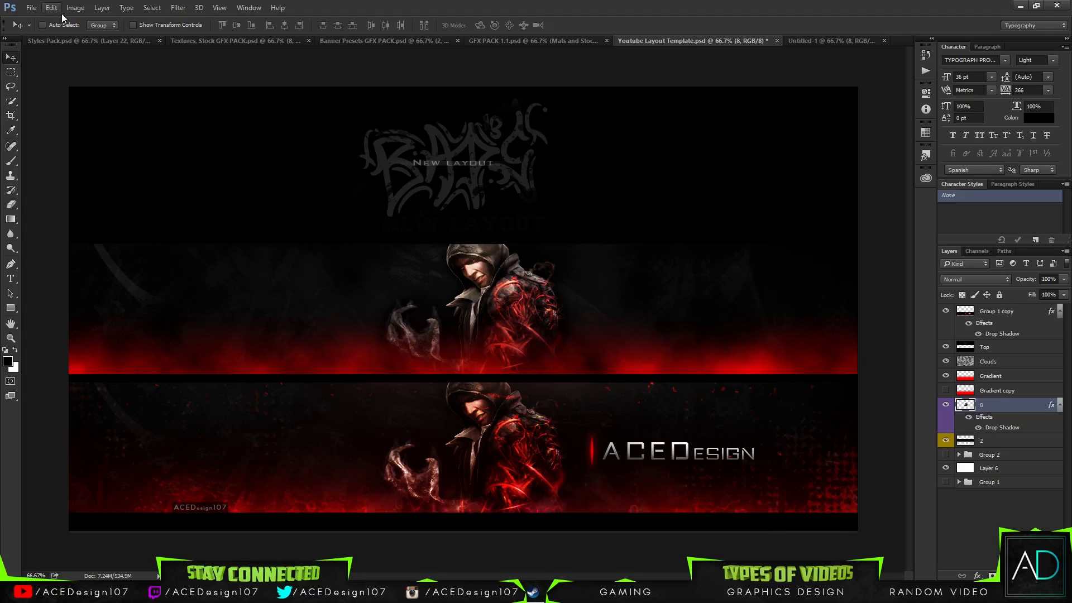
# - Copy the Halftones1 layer from the Halftones group of Styles Pack.psd into the banner template, at the banner's lower-right corner
pyautogui.click(121, 41)
pyautogui.scroll(-2, 996, 444)
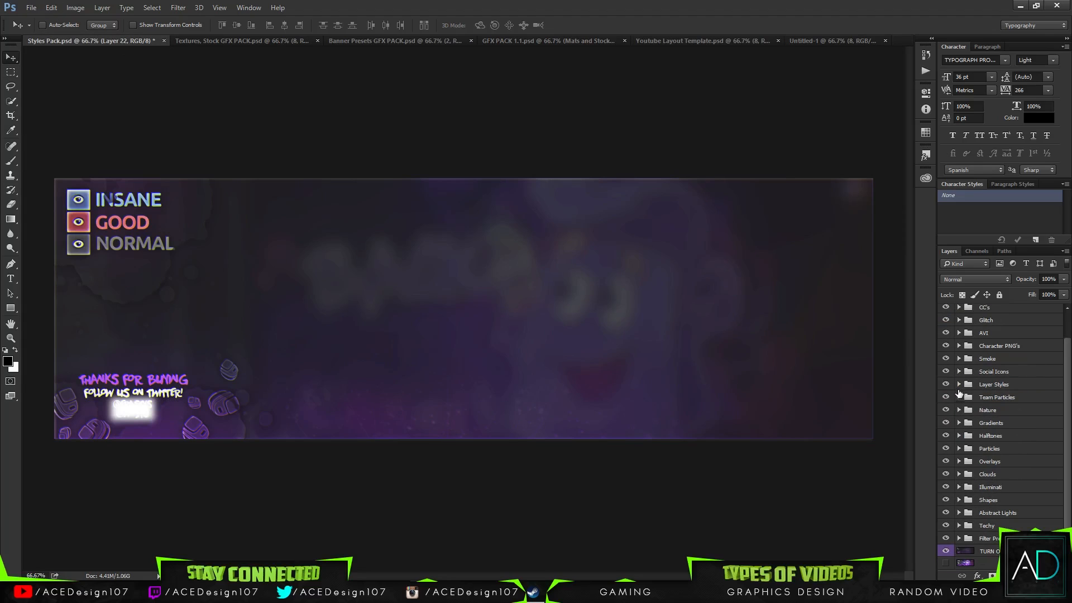
pyautogui.click(959, 435)
pyautogui.click(945, 448)
pyautogui.click(1001, 449)
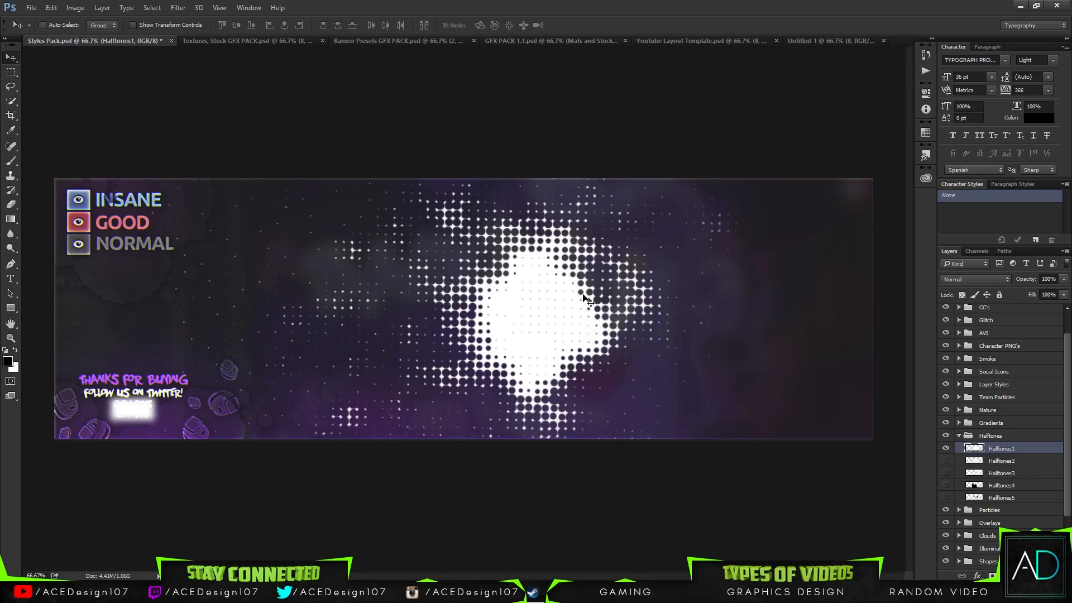
pyautogui.moveTo(584, 299); pyautogui.dragTo(814, 352)
# - Move the Halftones1 layer above Clouds and shift the dots further into the banner's lower-right corner
pyautogui.moveTo(1068, 283); pyautogui.dragTo(1024, 290)
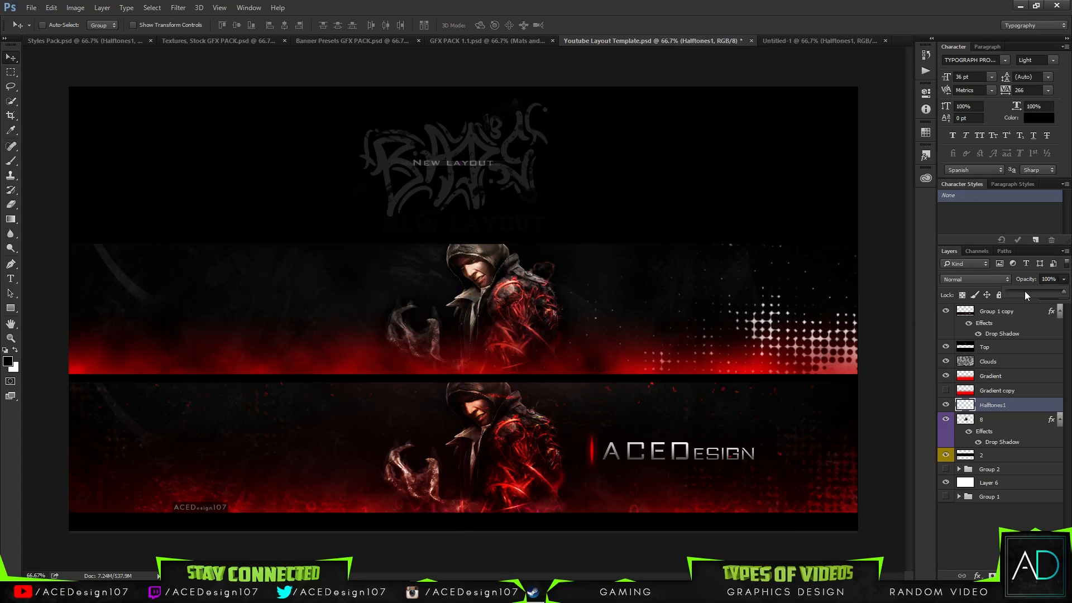
pyautogui.click(1025, 392)
pyautogui.moveTo(1025, 392); pyautogui.dragTo(985, 355)
pyautogui.moveTo(815, 357)
pyautogui.mouseDown()
pyautogui.moveTo(810, 368)
pyautogui.moveTo(829, 366)
pyautogui.mouseUp()
# - Try the Halftones1 layer at 23% opacity and restore it to 100%
pyautogui.moveTo(1060, 282); pyautogui.dragTo(1017, 289)
pyautogui.click(1026, 364)
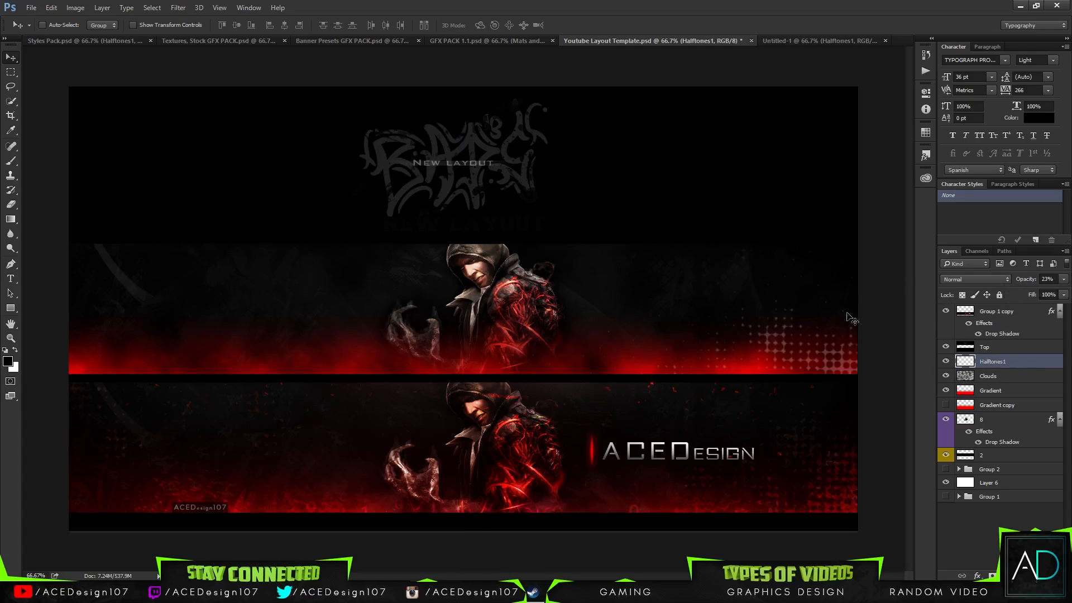
pyautogui.moveTo(1019, 289); pyautogui.dragTo(1067, 290)
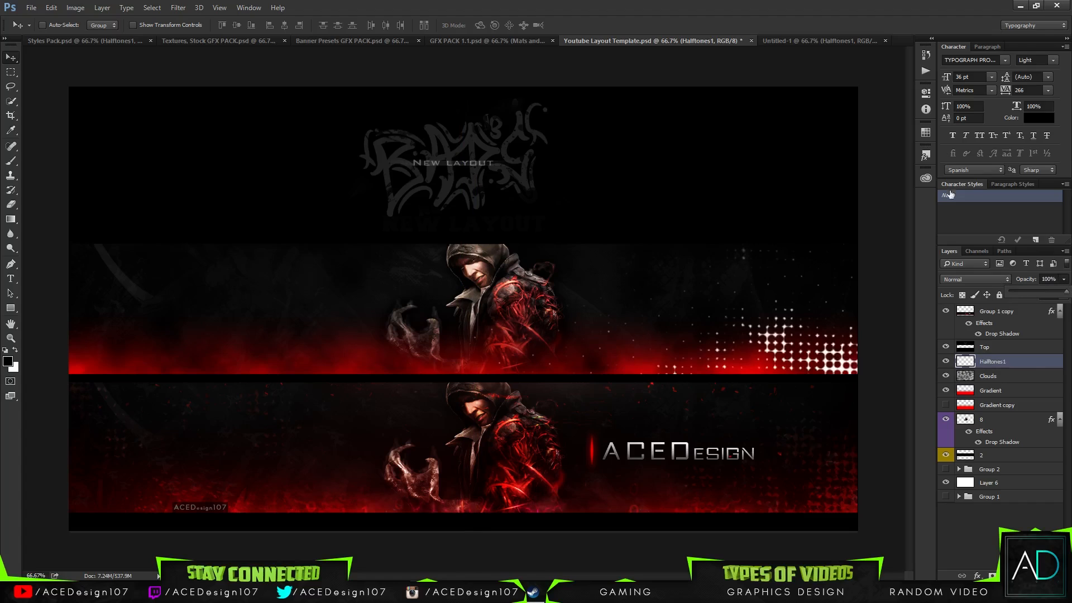
# - Apply a Ripple distortion with Medium size to the Halftones1 layer
pyautogui.click(186, 9)
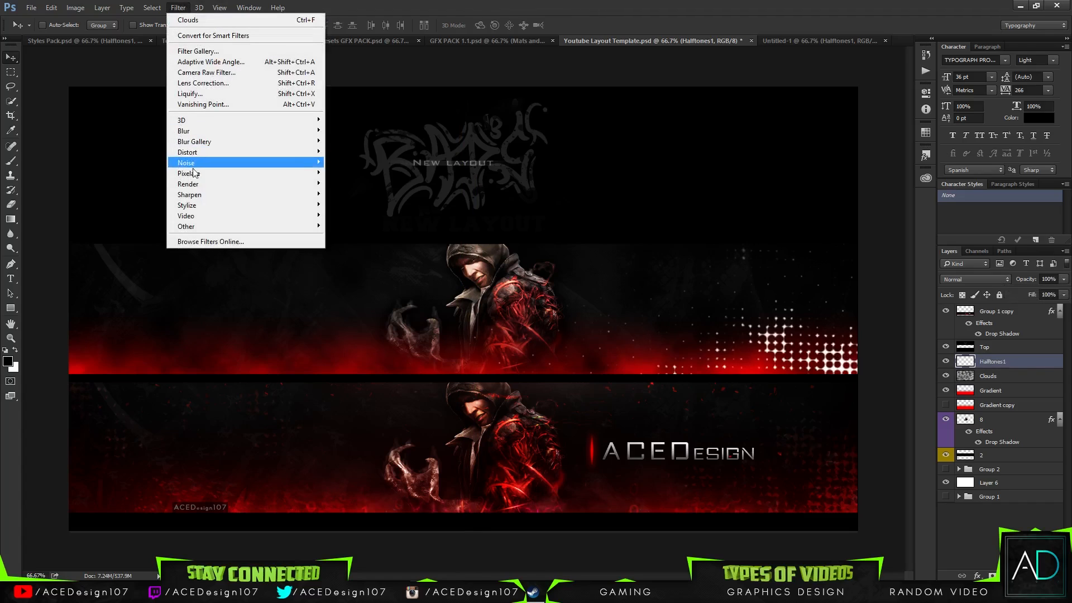
pyautogui.moveTo(198, 185)
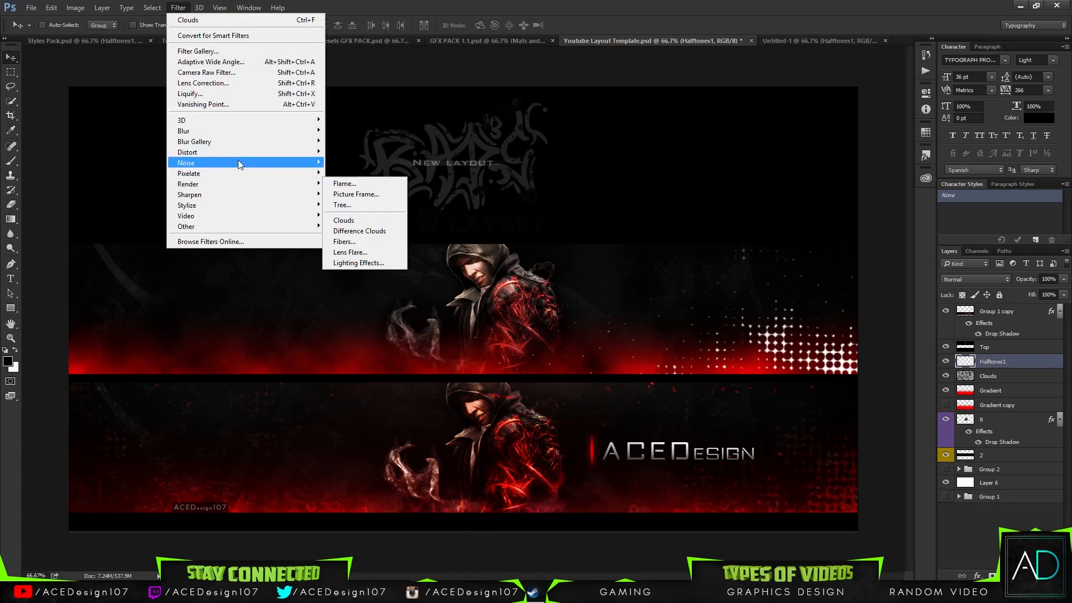
pyautogui.moveTo(226, 151)
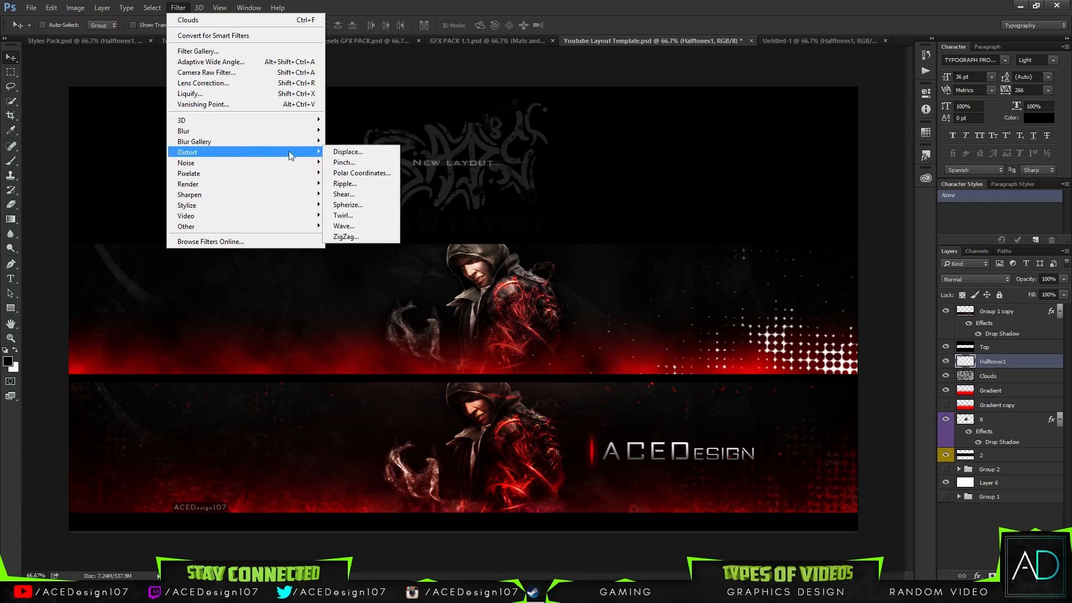
pyautogui.click(341, 183)
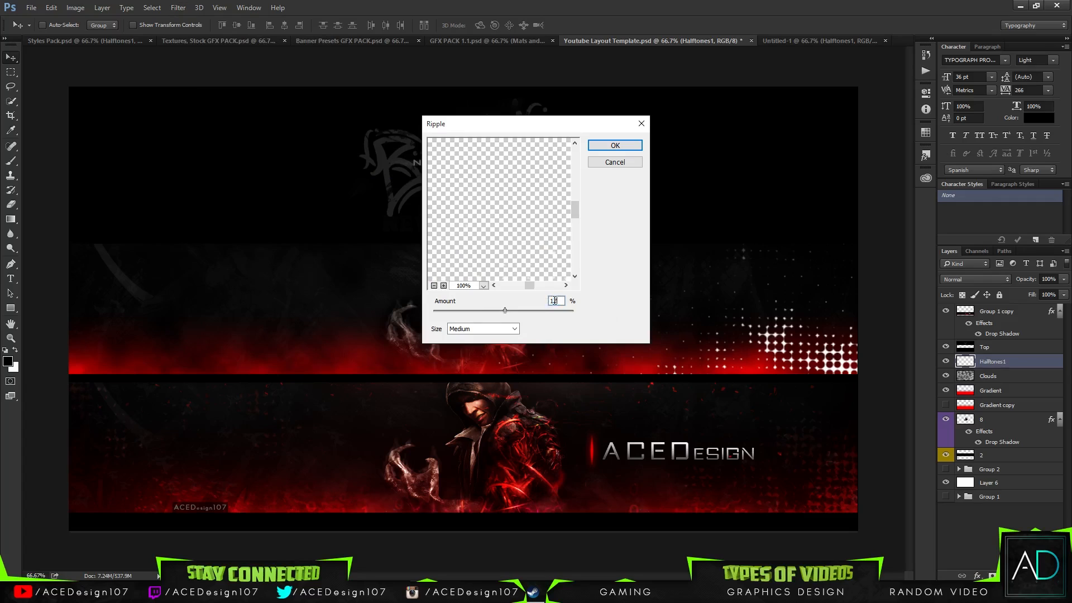
pyautogui.press('Return')
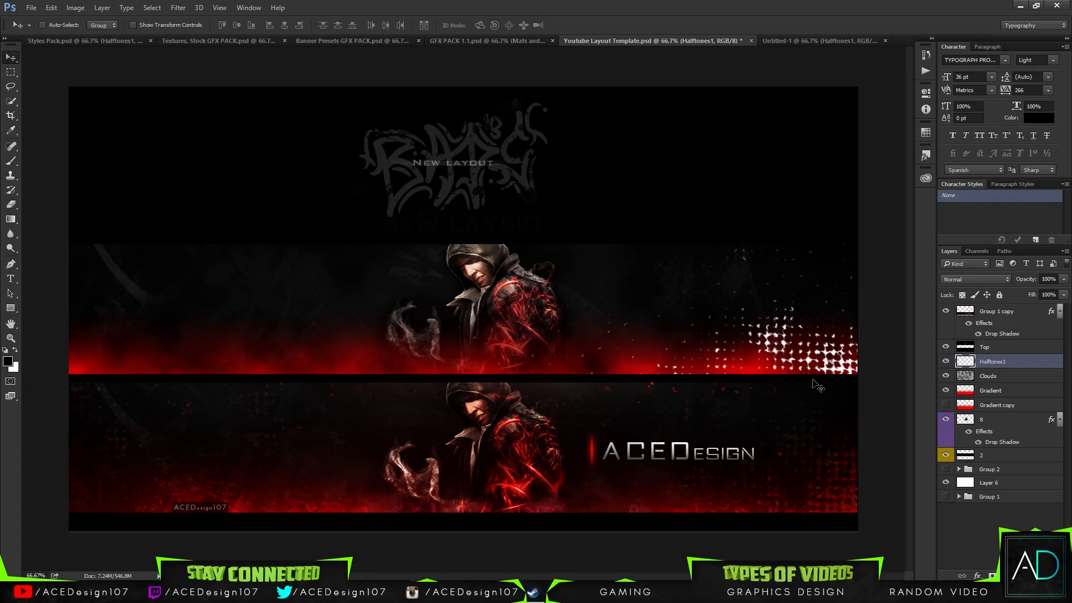
# - Lower the opacity of the Halftones1 layer to 16%
pyautogui.click(1064, 279)
pyautogui.moveTo(1023, 294); pyautogui.dragTo(1016, 289)
pyautogui.click(1021, 361)
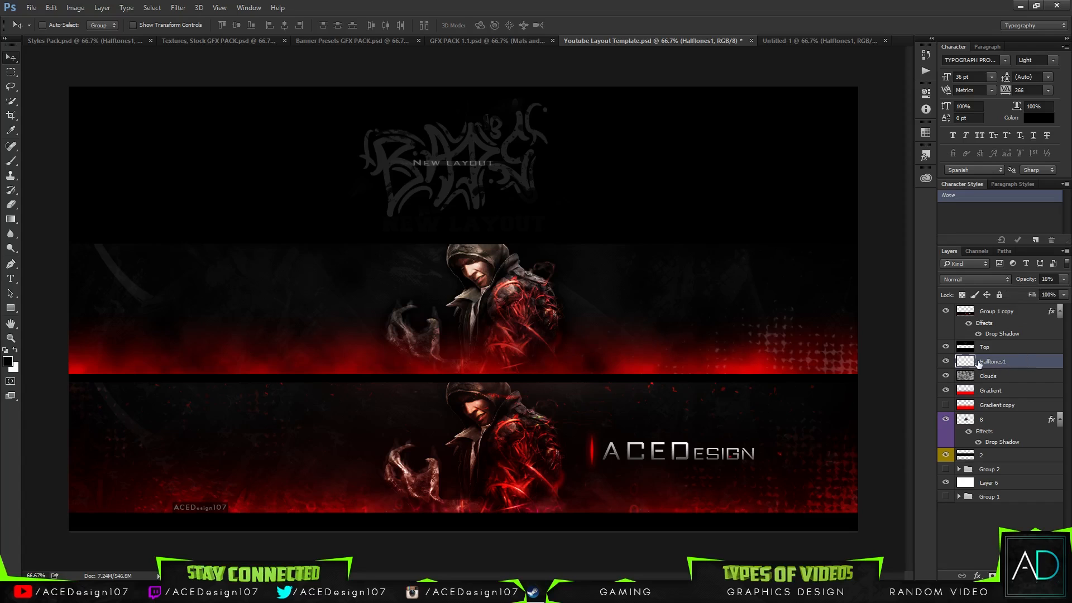
# - Set the brush's foreground colour to ff0000 with the Halftones1 dots loaded as a selection, and clear the selection
pyautogui.keyDown('ctrl'); pyautogui.click(965, 363); pyautogui.keyUp('ctrl')
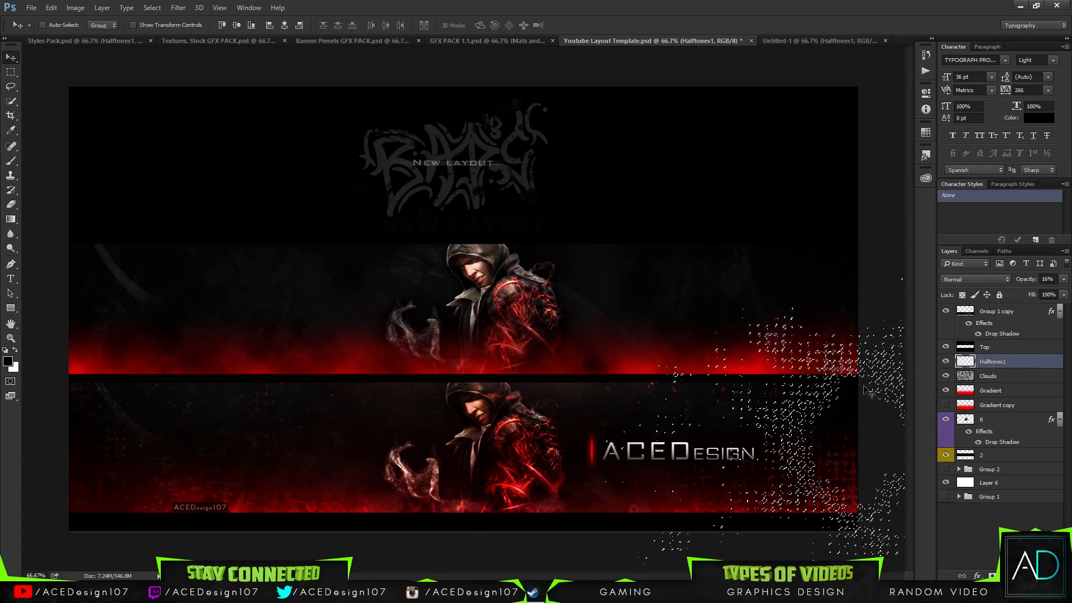
pyautogui.press('b')
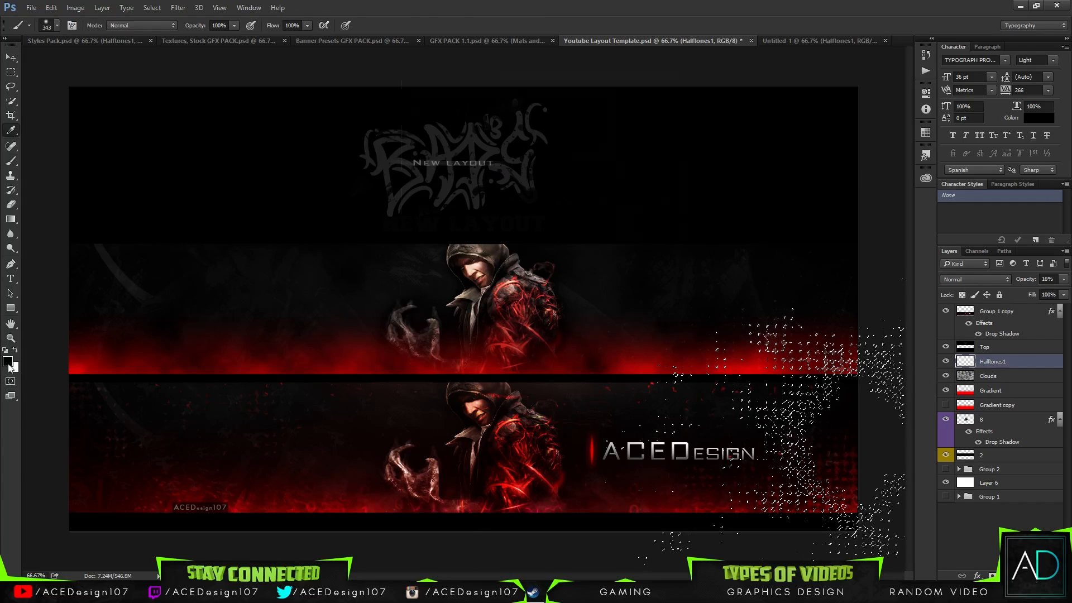
pyautogui.click(8, 362)
pyautogui.write('ff0000')
pyautogui.click(660, 93)
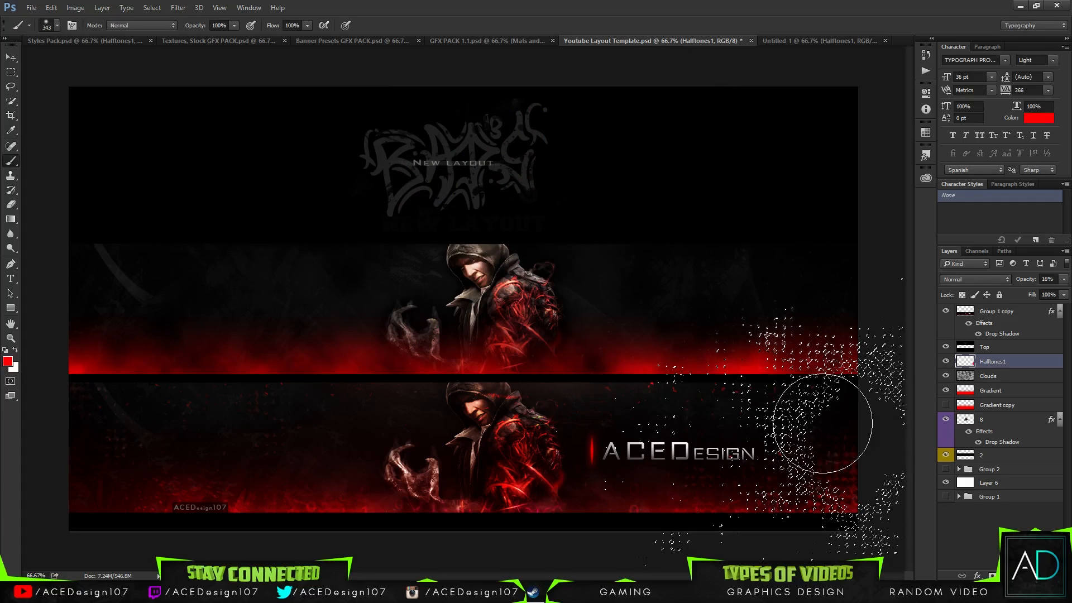
pyautogui.hotkey('ctrl', 'd')
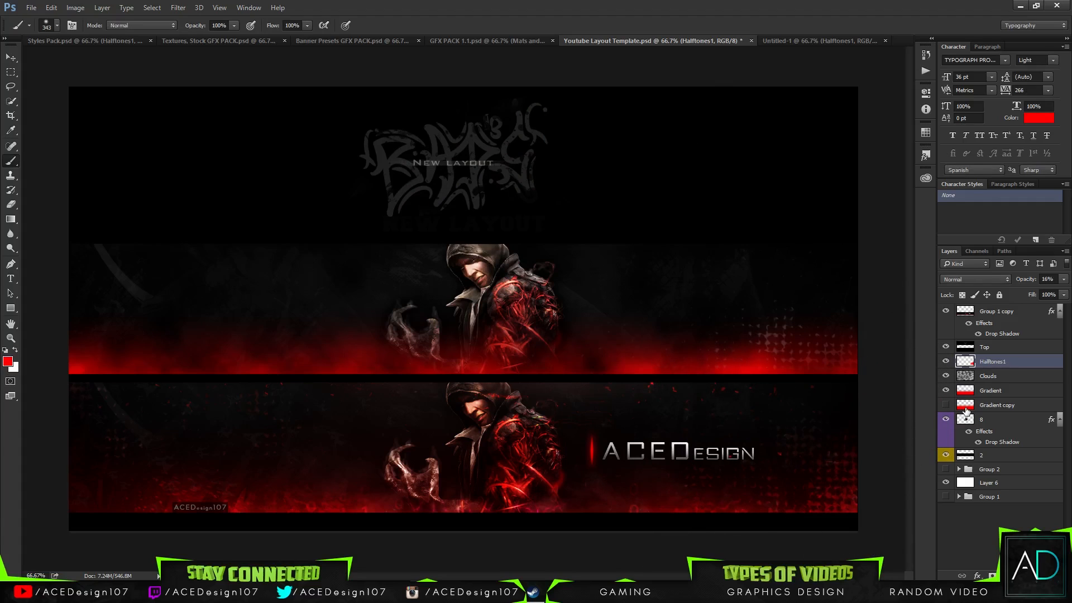
pyautogui.keyDown('ctrl'); pyautogui.click(959, 361); pyautogui.keyUp('ctrl')
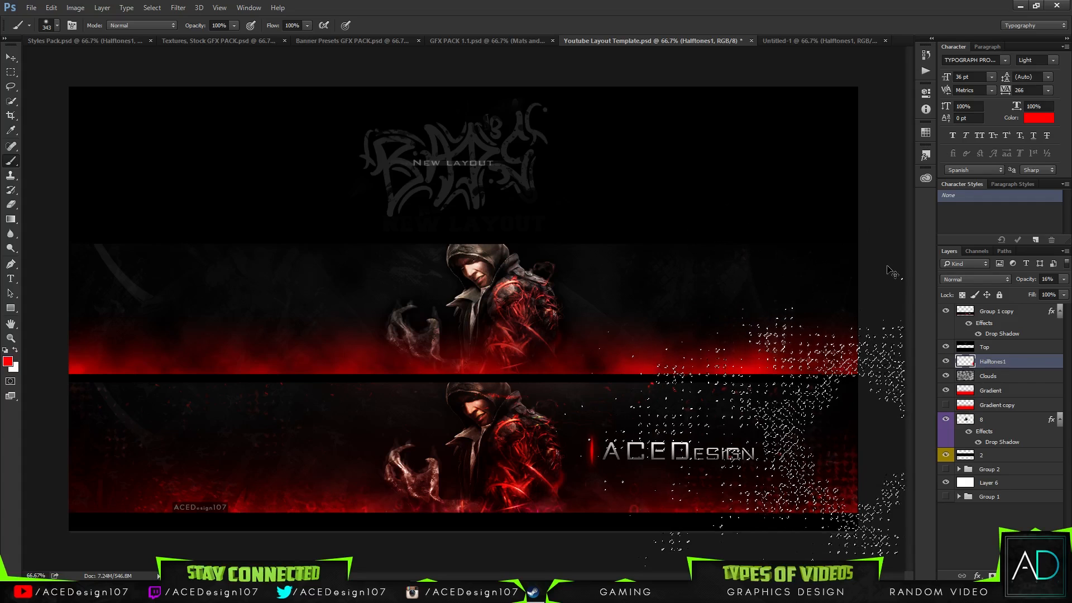
pyautogui.hotkey('ctrl', 'd')
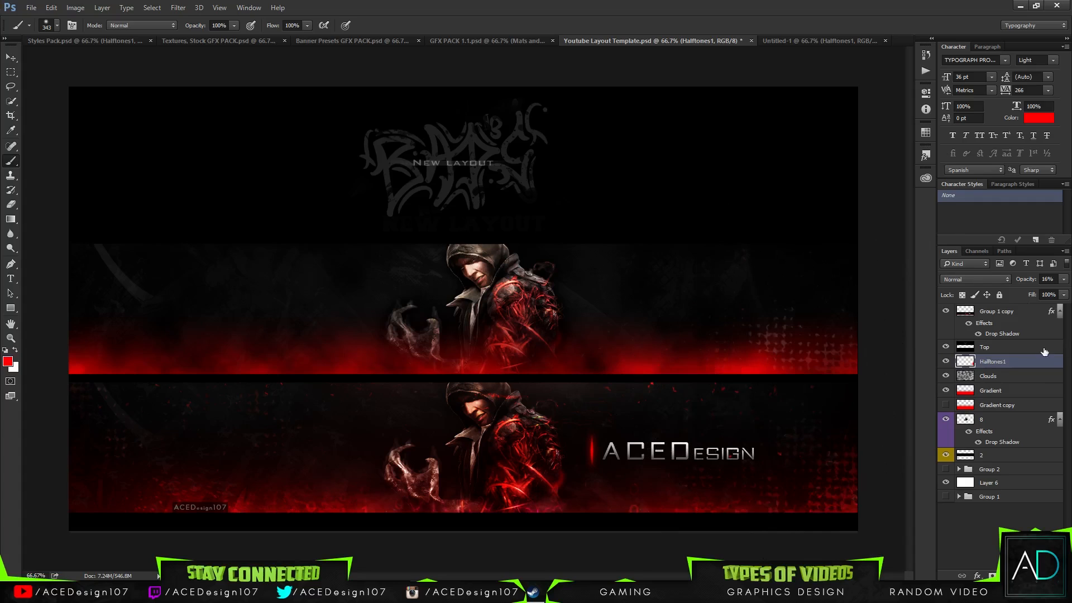
# - Nudge the Halftones1 dots slightly to the left and shift the Gradient layer slightly lower in the banner
pyautogui.press('v')
pyautogui.moveTo(826, 359)
pyautogui.mouseDown()
pyautogui.moveTo(812, 347)
pyautogui.moveTo(814, 357)
pyautogui.mouseUp()
pyautogui.click(1032, 391)
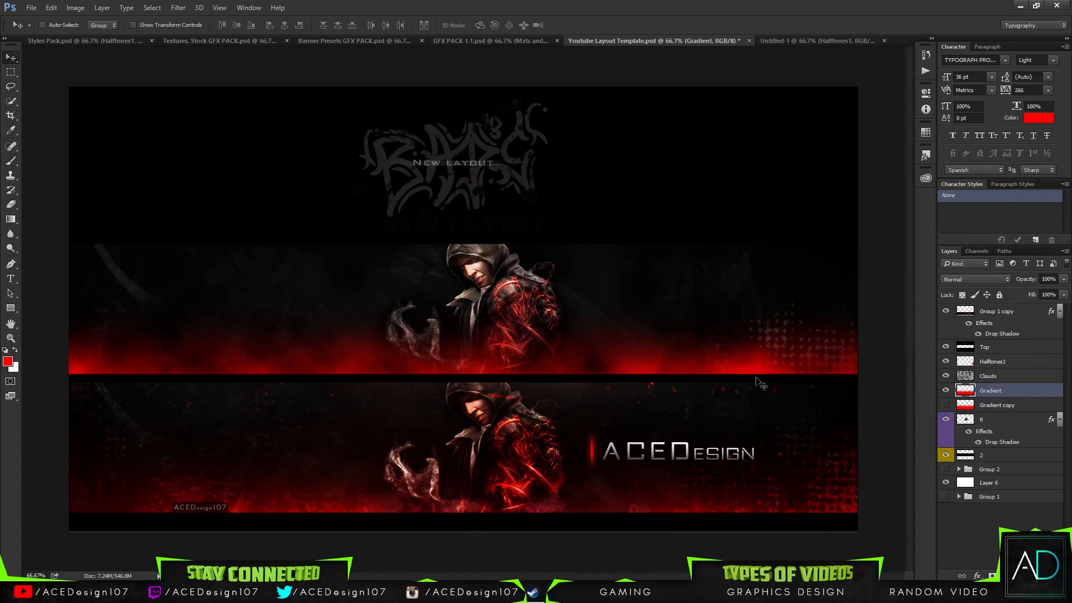
pyautogui.moveTo(557, 341); pyautogui.dragTo(550, 350)
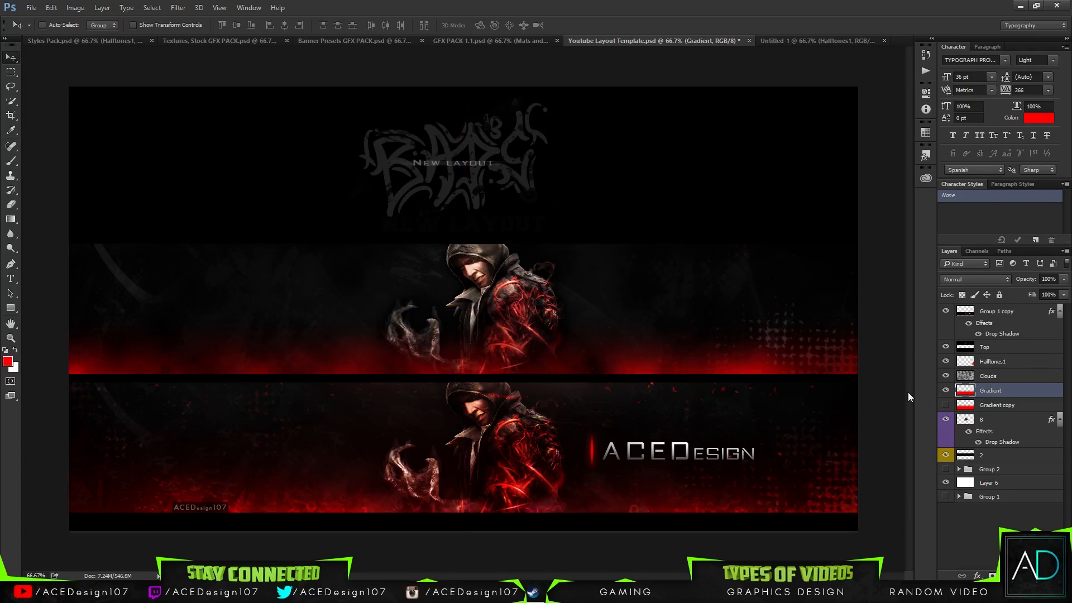
# - Try the Gradient copy layer at 61% opacity with Gradient and Clouds hidden, and restore the original layer visibility
pyautogui.click(945, 391)
pyautogui.click(944, 404)
pyautogui.click(944, 376)
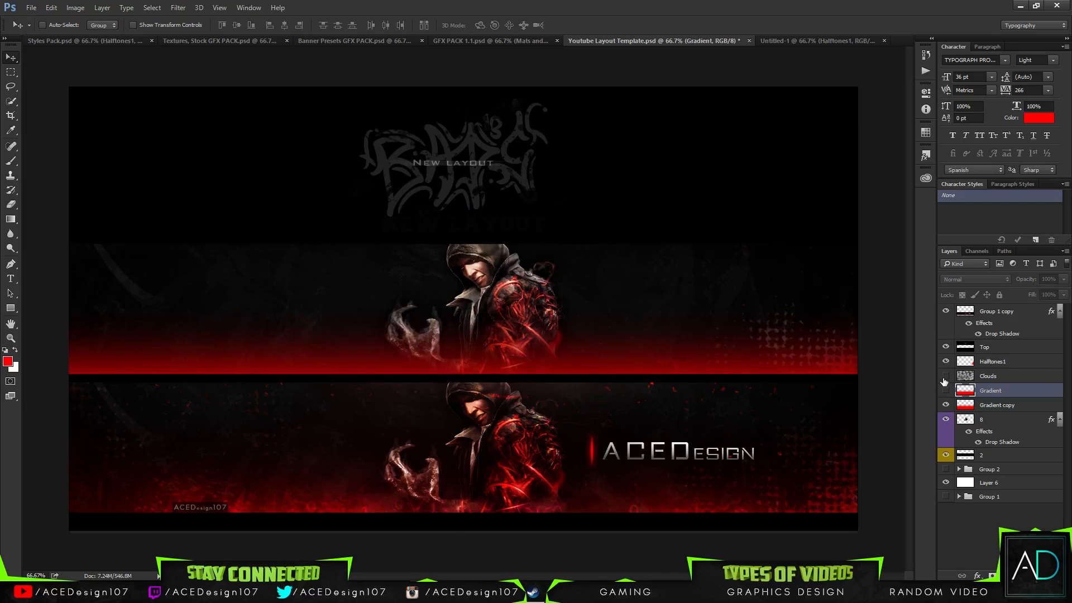
pyautogui.click(1035, 405)
pyautogui.click(1063, 279)
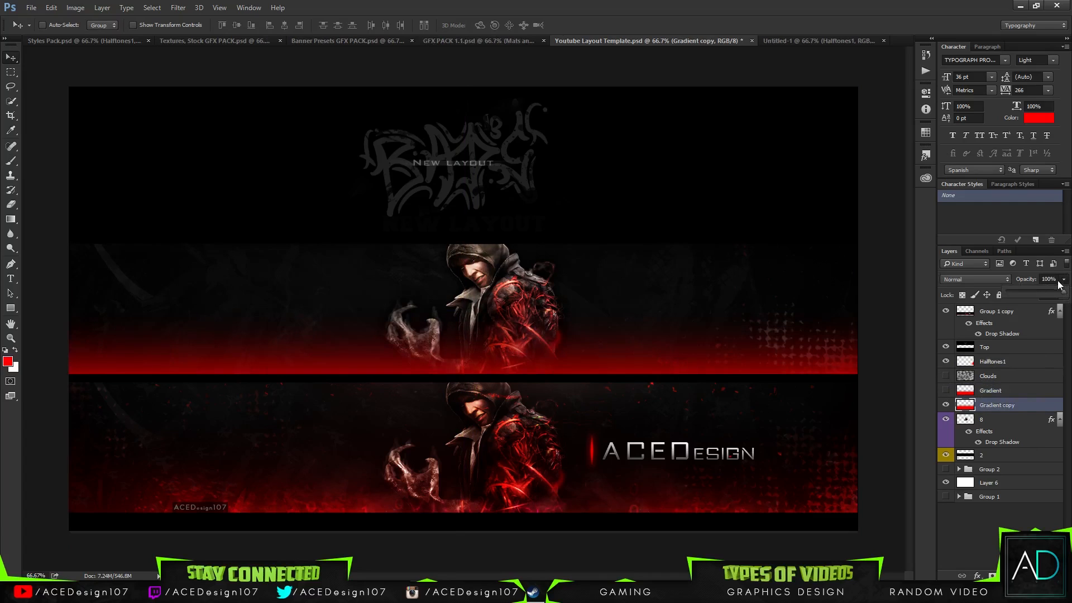
pyautogui.moveTo(1062, 292); pyautogui.dragTo(1023, 291)
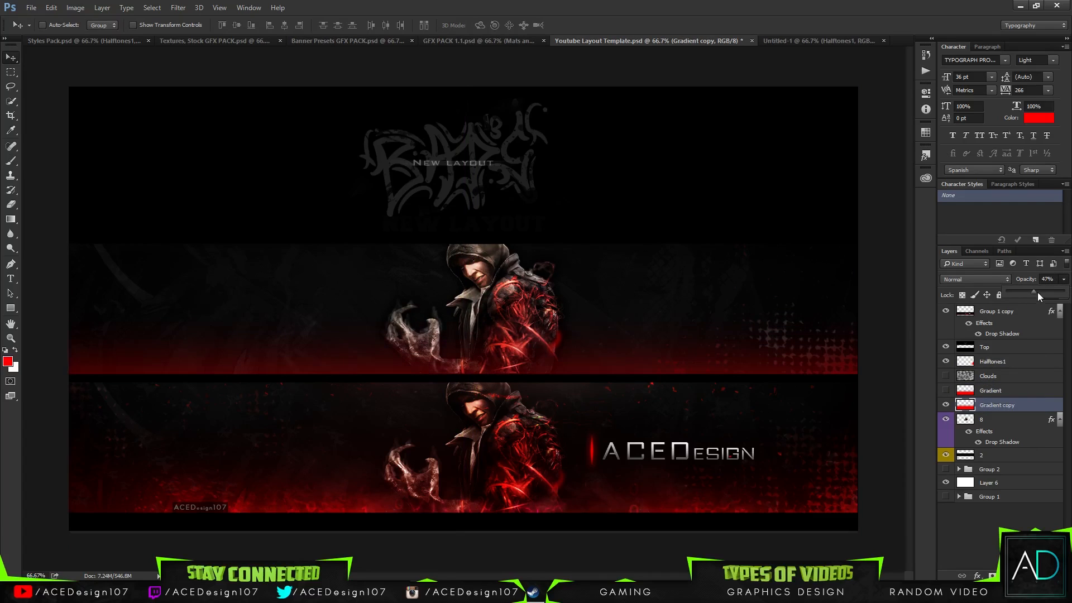
pyautogui.click(945, 405)
pyautogui.click(947, 389)
pyautogui.click(945, 377)
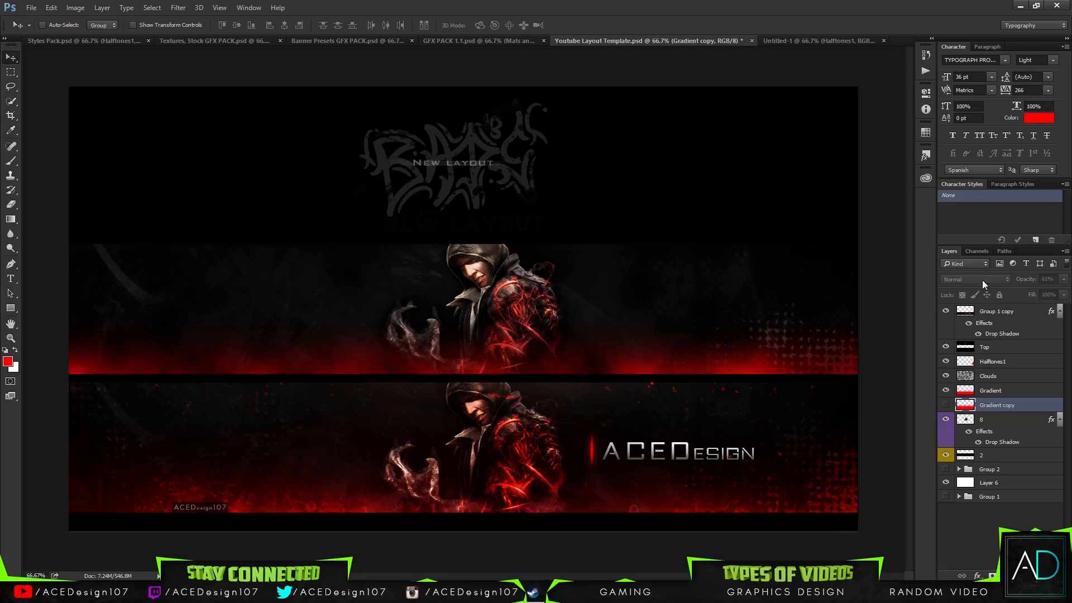
# - Copy the Halftones2 layer from Styles Pack.psd into the banner template above Halftones1, at the banner's lower-left corner
pyautogui.click(1021, 362)
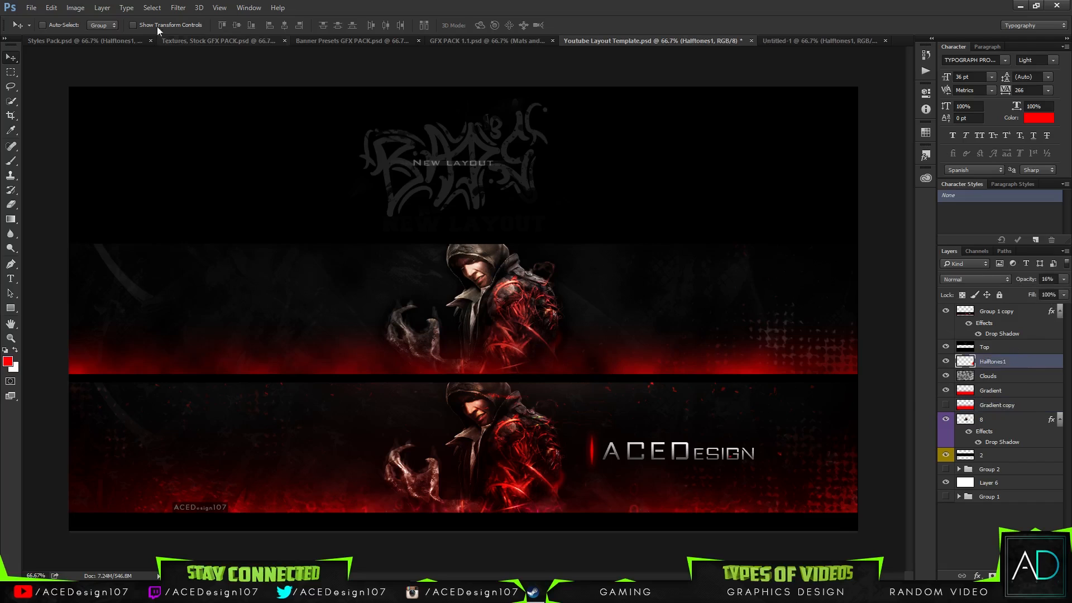
pyautogui.click(97, 42)
pyautogui.click(945, 476)
pyautogui.click(945, 488)
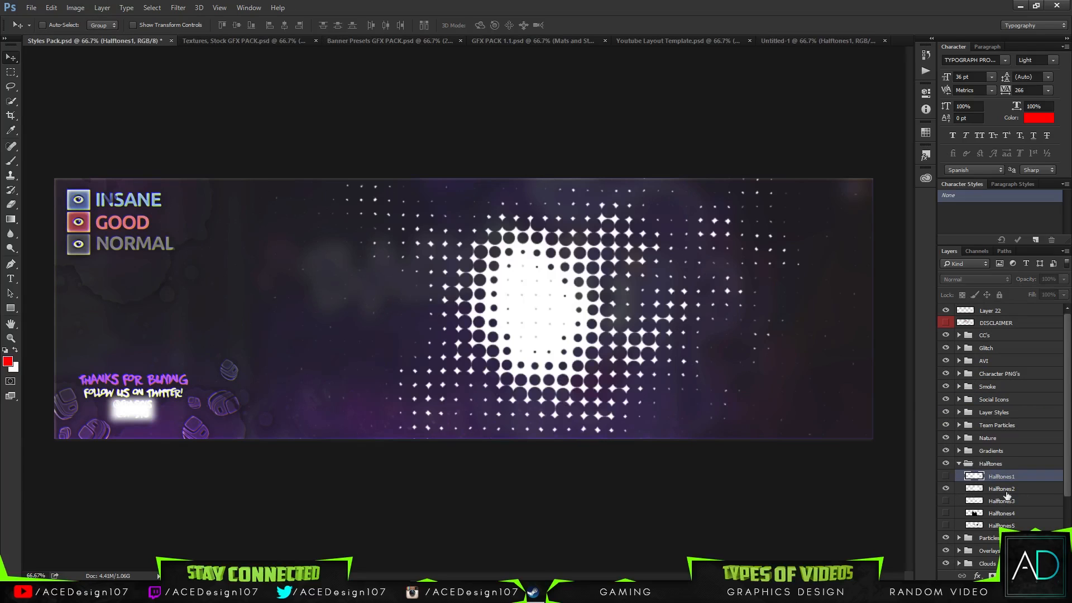
pyautogui.click(1006, 491)
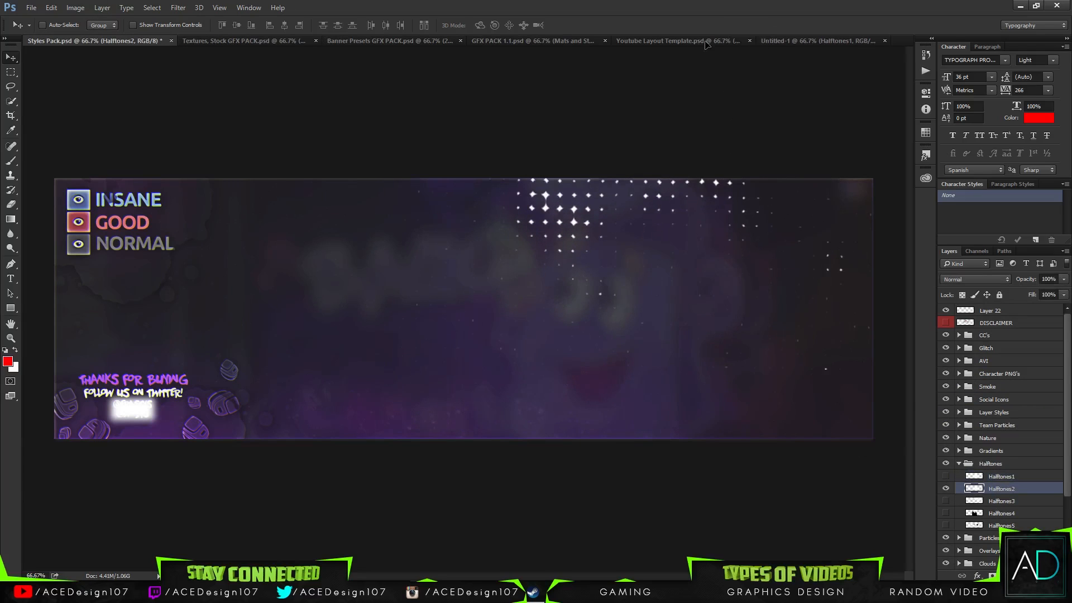
pyautogui.click(678, 40)
pyautogui.moveTo(293, 404); pyautogui.dragTo(296, 403)
pyautogui.moveTo(429, 423); pyautogui.dragTo(240, 440)
pyautogui.moveTo(216, 371); pyautogui.dragTo(194, 374)
# - Apply the last Ripple filter three times to Halftones2 and lower the layer's opacity to 12%
pyautogui.press('e')
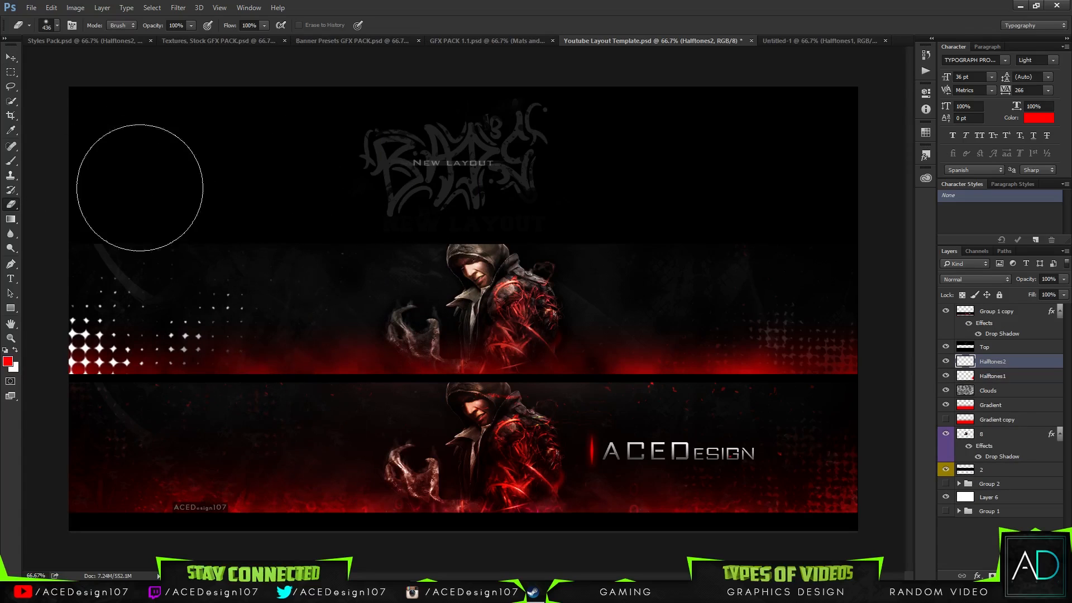
pyautogui.click(176, 7)
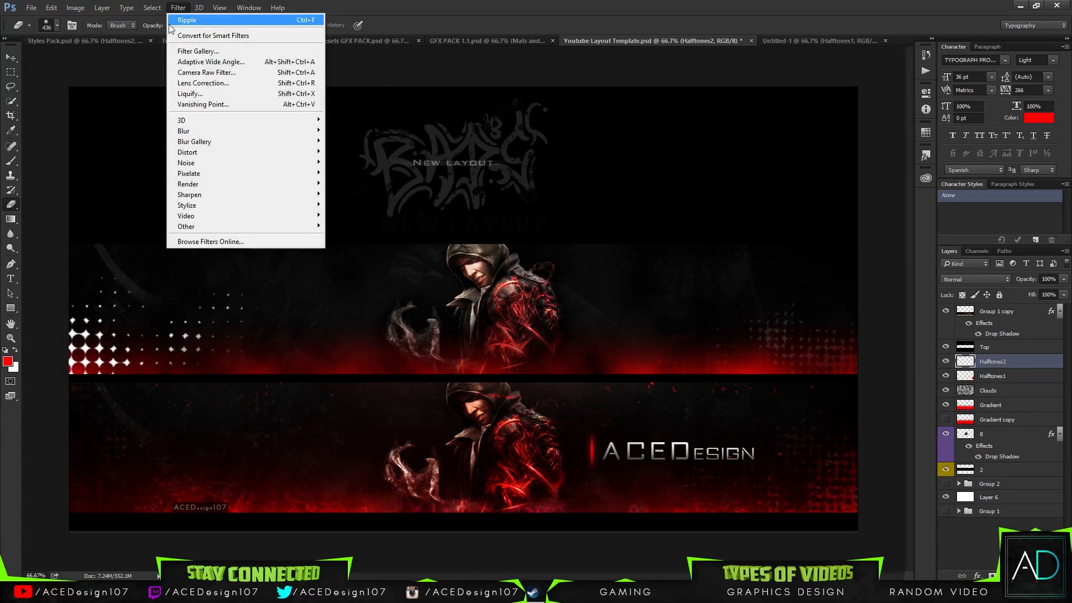
pyautogui.click(192, 20)
pyautogui.hotkey('ctrl', 'f')
pyautogui.hotkey('ctrl', 'f')
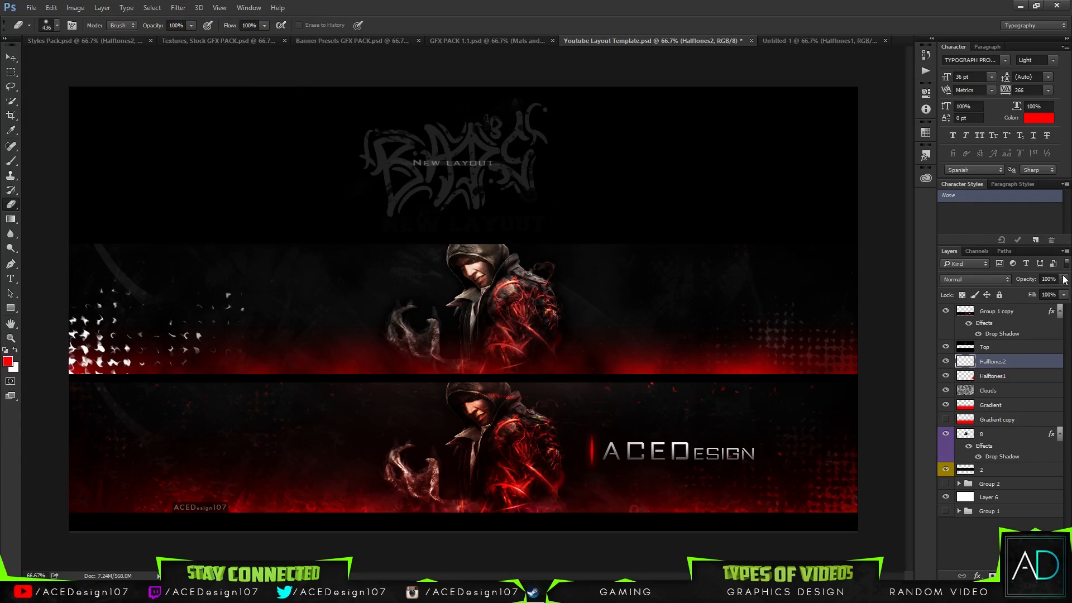
pyautogui.moveTo(1020, 291); pyautogui.dragTo(1015, 289)
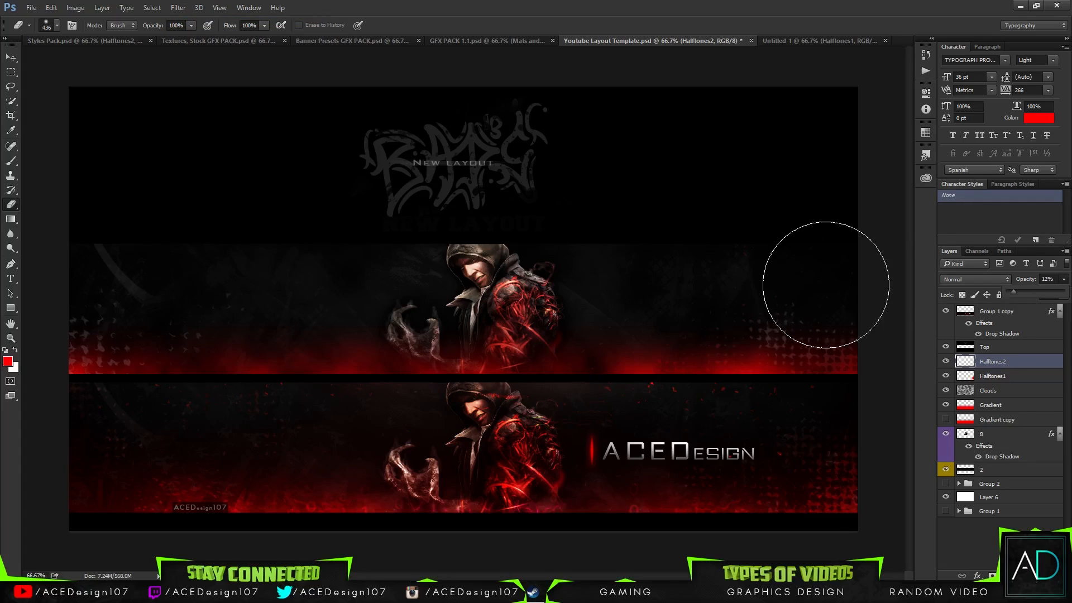
pyautogui.click(9, 58)
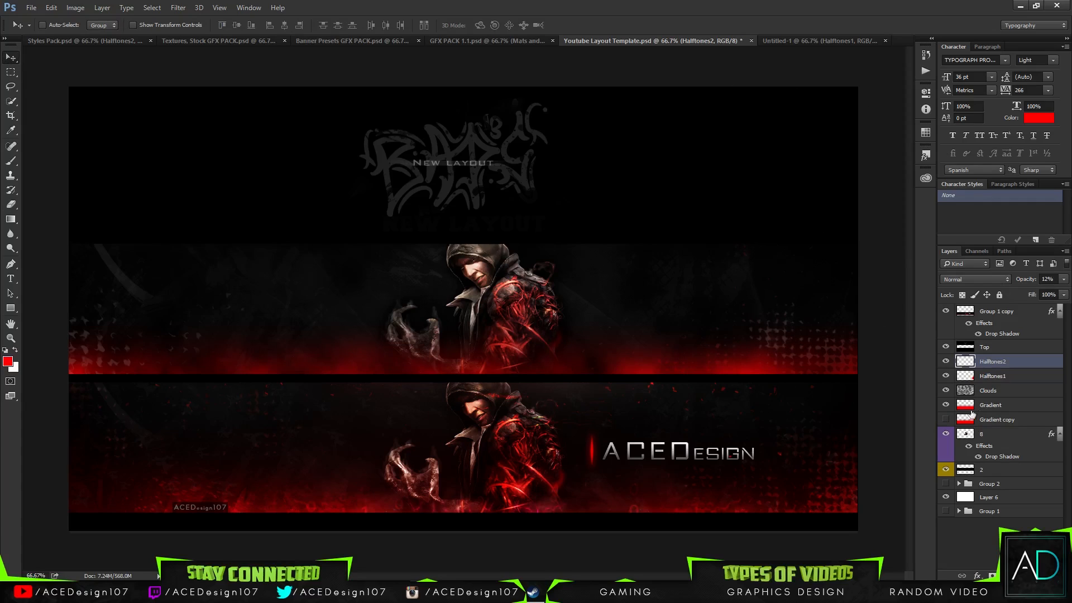
# - Erase the part of the Gradient layer that covers the character render at the banner's centre
pyautogui.click(1014, 424)
pyautogui.click(1012, 405)
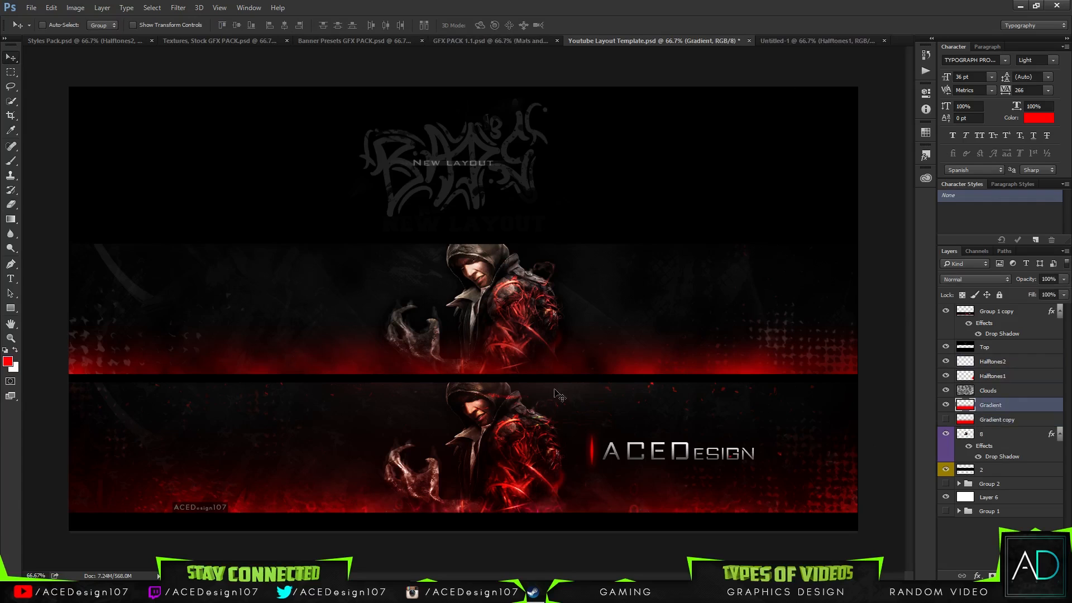
pyautogui.press('e')
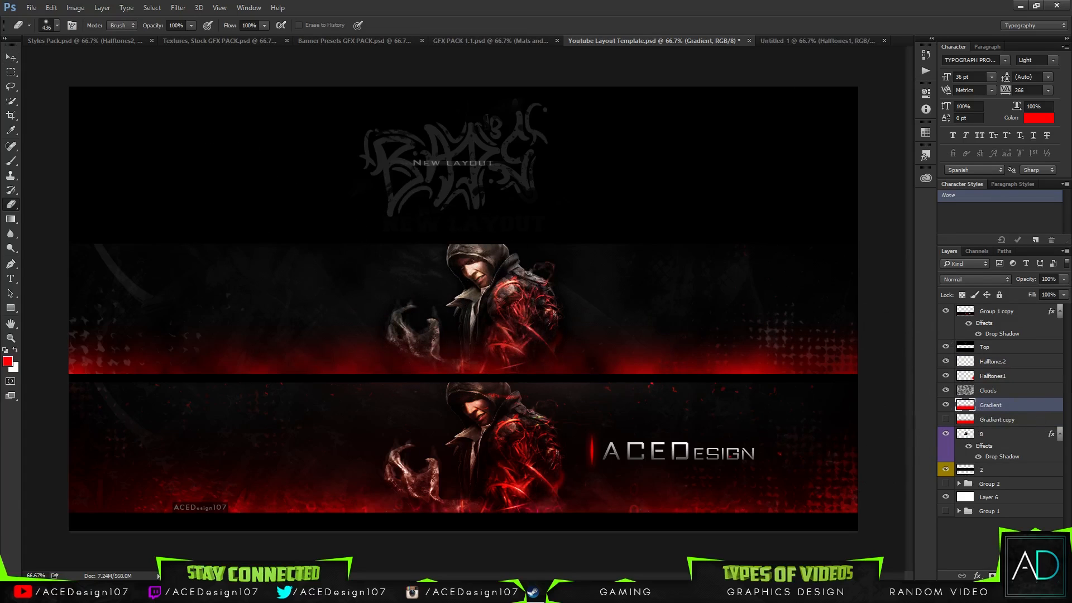
pyautogui.moveTo(418, 313)
pyautogui.mouseDown()
pyautogui.moveTo(466, 335)
pyautogui.moveTo(461, 326)
pyautogui.mouseUp()
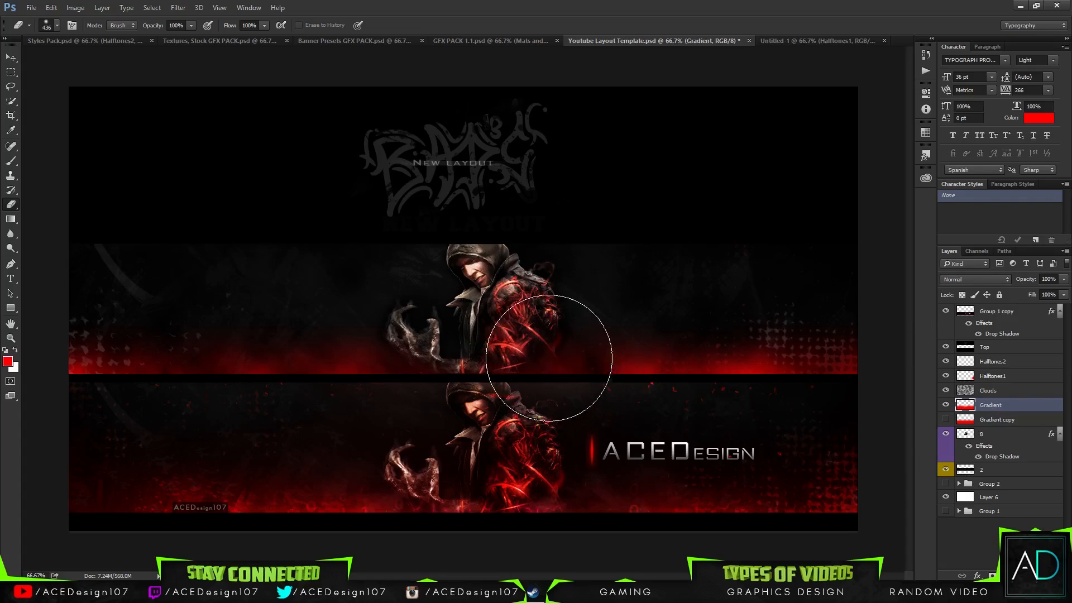
pyautogui.click(10, 57)
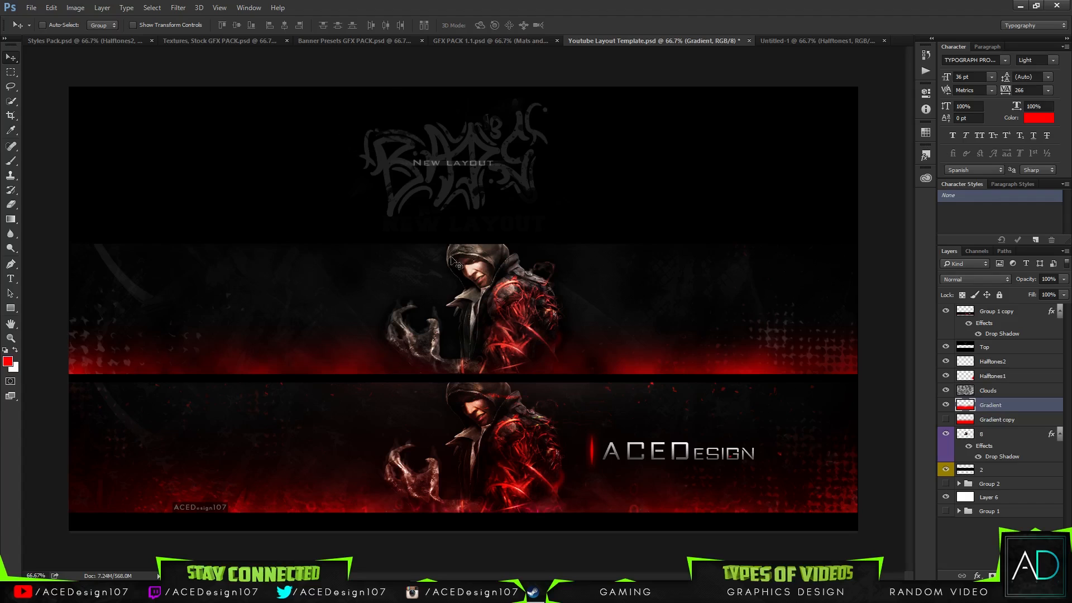
# - Copy the Halftones2 layer from Styles Pack.psd into Untitled-1, and hide it and collapse the Halftones group in the pack
pyautogui.click(77, 41)
pyautogui.moveTo(537, 354); pyautogui.dragTo(540, 297)
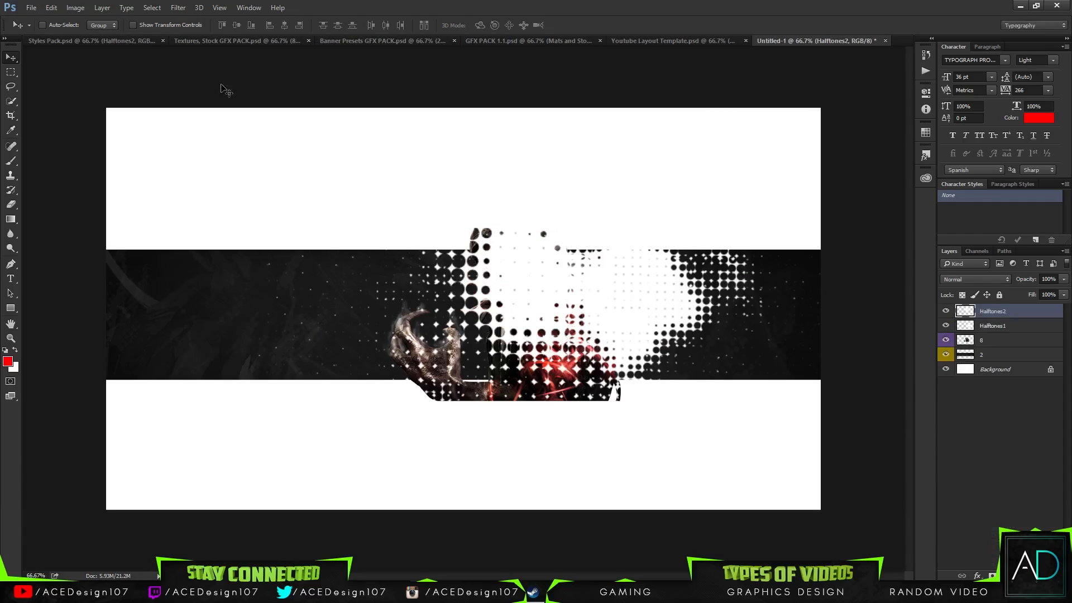
pyautogui.click(112, 39)
pyautogui.click(946, 489)
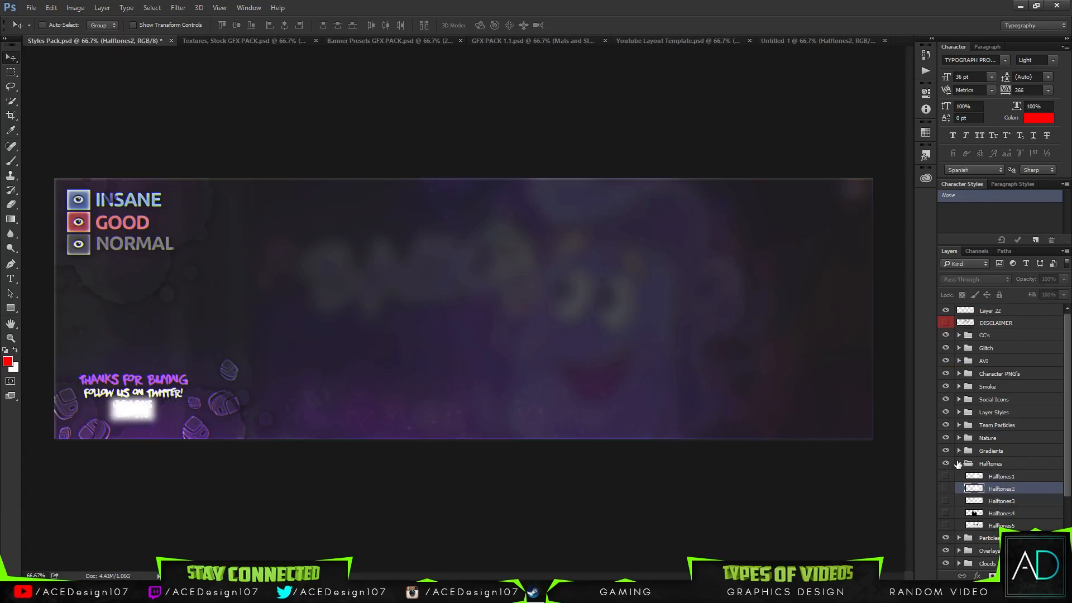
pyautogui.click(958, 464)
# - Copy the whole Team Particles group from Styles Pack.psd into the Untitled-1 document
pyautogui.click(959, 426)
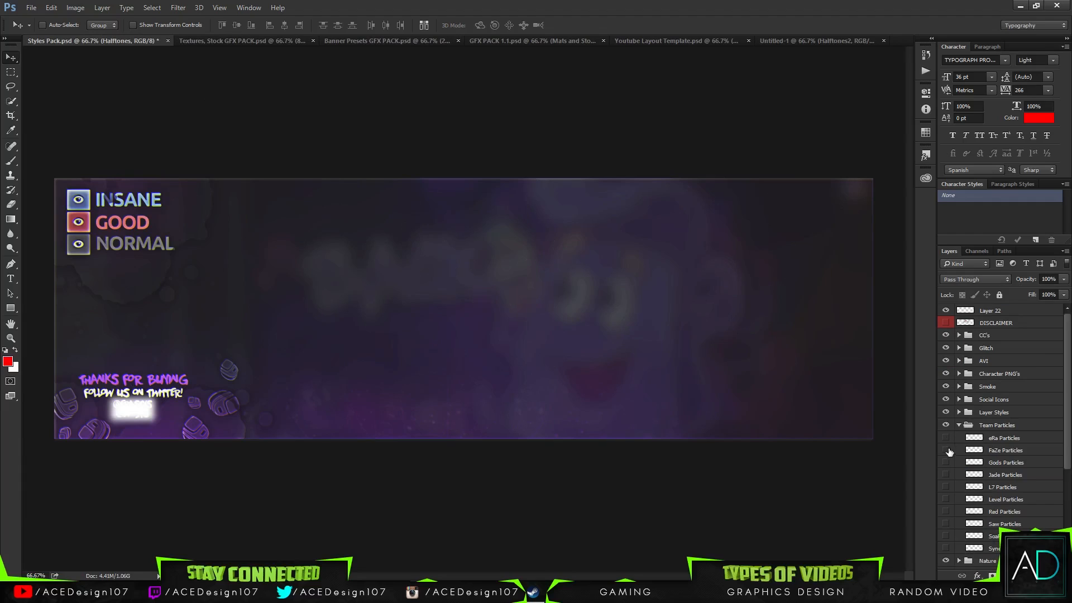
pyautogui.click(994, 427)
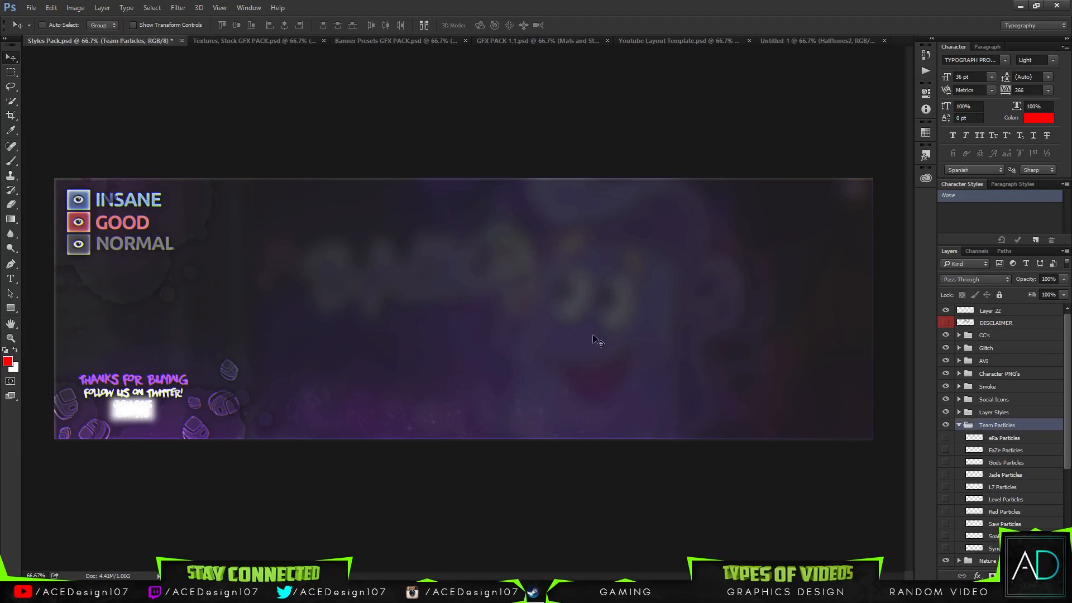
pyautogui.moveTo(598, 341); pyautogui.dragTo(547, 314)
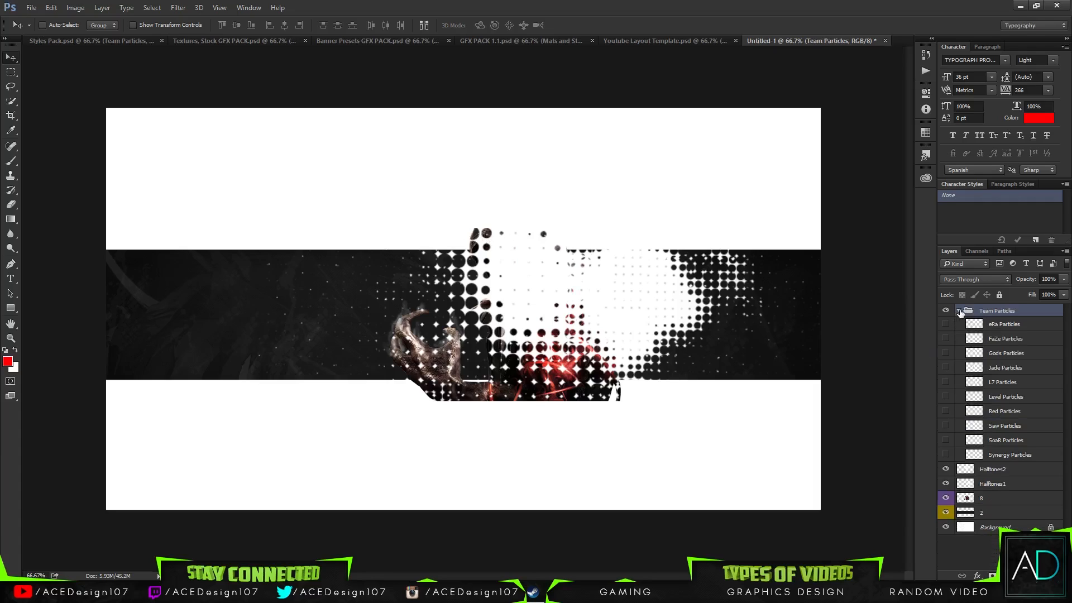
# - Copy the FaZe Particles layer from Styles Pack.psd onto the left of the template's upper banner, and move it directly above layer 8
pyautogui.click(959, 311)
pyautogui.click(105, 43)
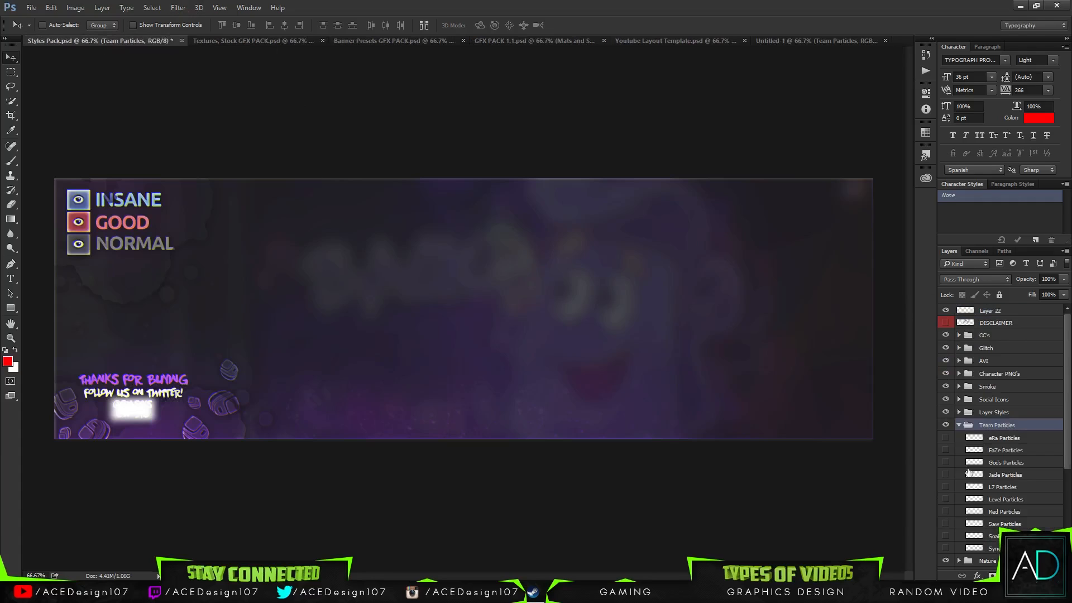
pyautogui.click(994, 451)
pyautogui.moveTo(505, 334); pyautogui.dragTo(301, 373)
pyautogui.moveTo(1038, 406); pyautogui.dragTo(1014, 447)
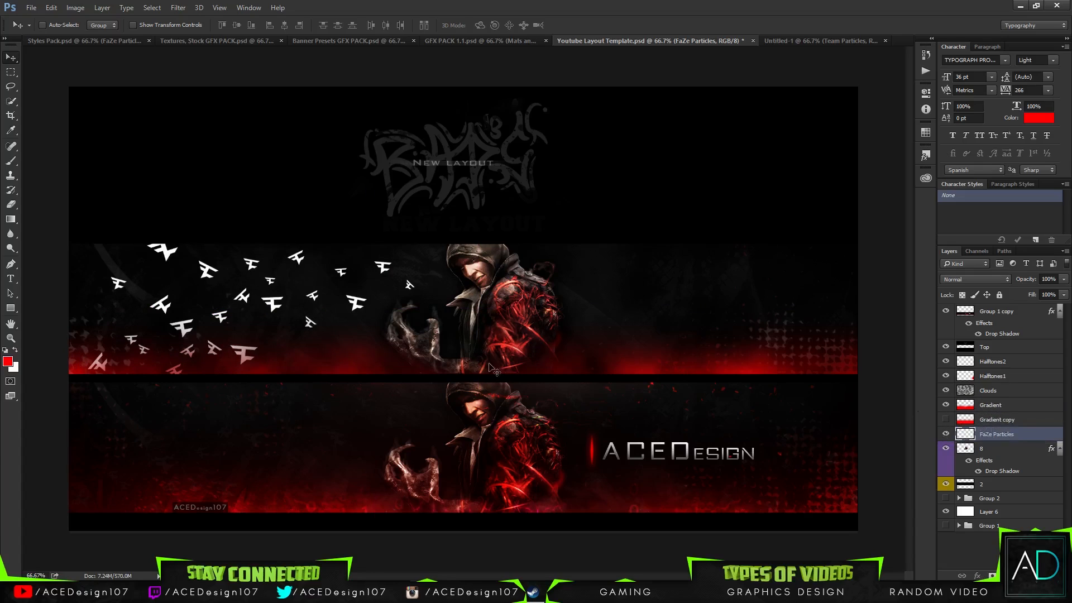
# - Lower the FaZe Particles layer's opacity to 5%
pyautogui.press('ctrl')
pyautogui.click(1063, 279)
pyautogui.moveTo(1023, 289); pyautogui.dragTo(1008, 290)
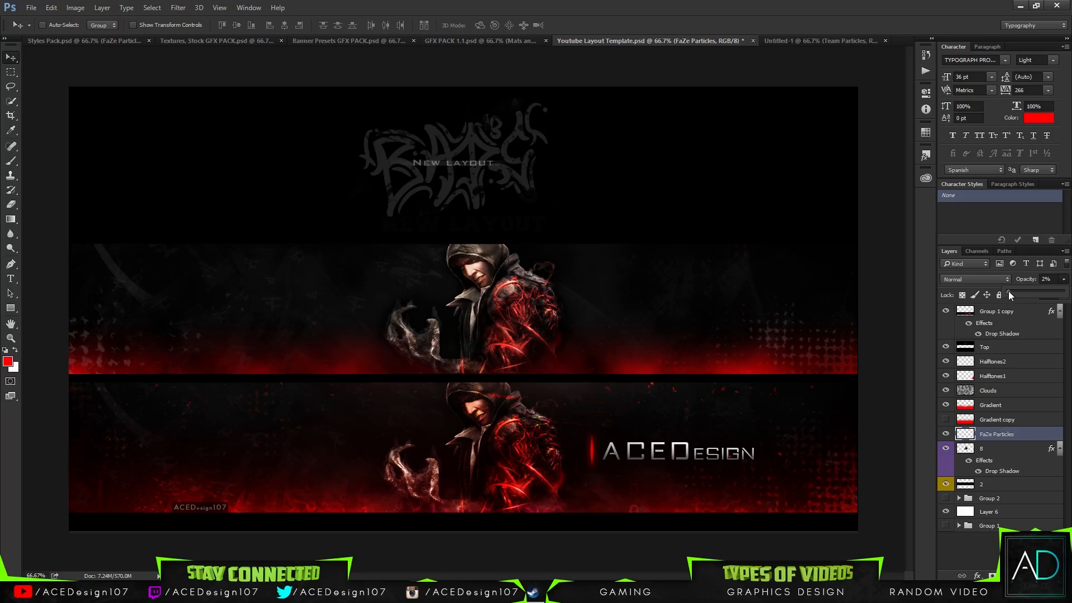
pyautogui.moveTo(1009, 290); pyautogui.dragTo(1010, 290)
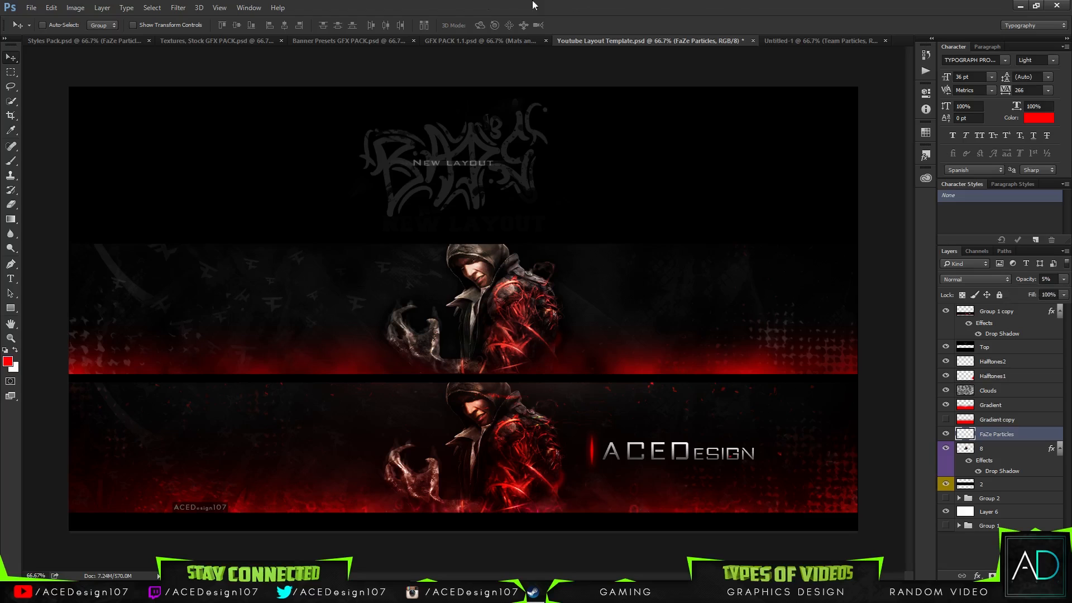
# - Distort the FaZe Particles layer with a medium-size Ripple filter
pyautogui.click(178, 7)
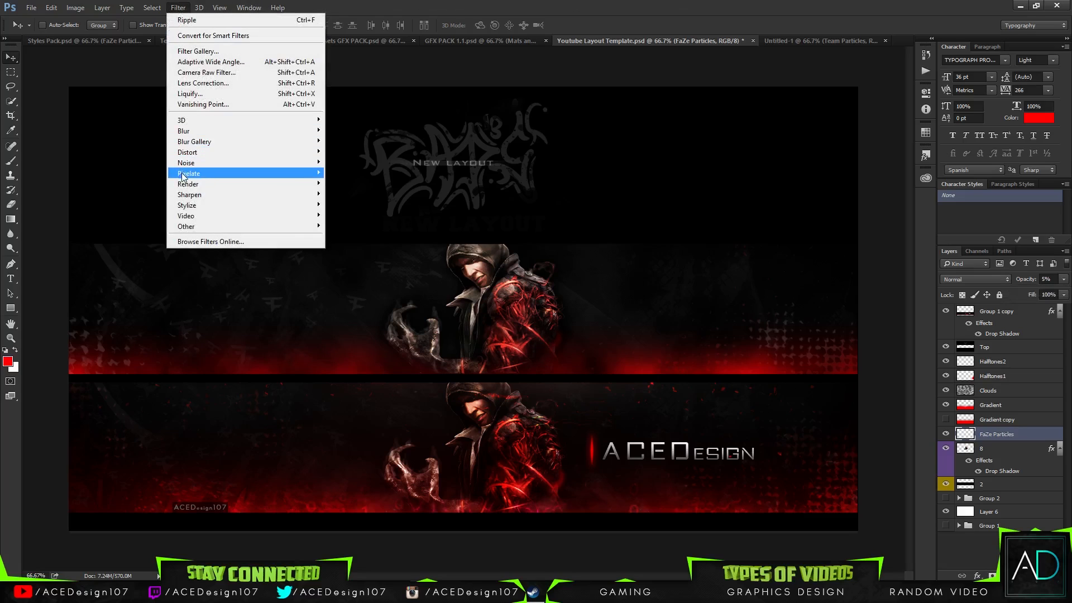
pyautogui.moveTo(188, 162)
pyautogui.click(347, 184)
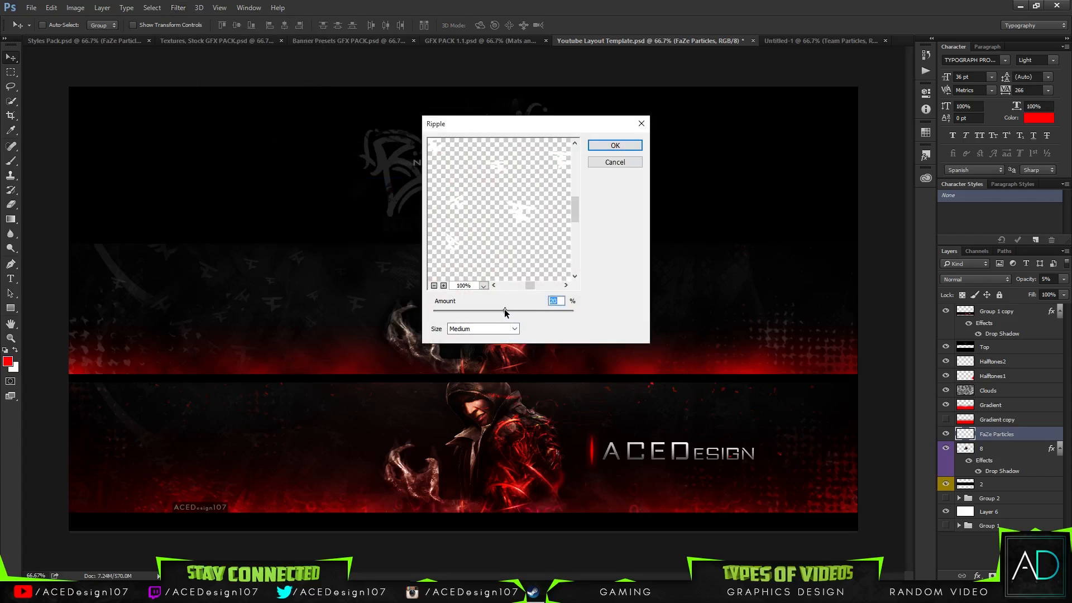
pyautogui.moveTo(510, 313); pyautogui.dragTo(514, 313)
pyautogui.click(614, 145)
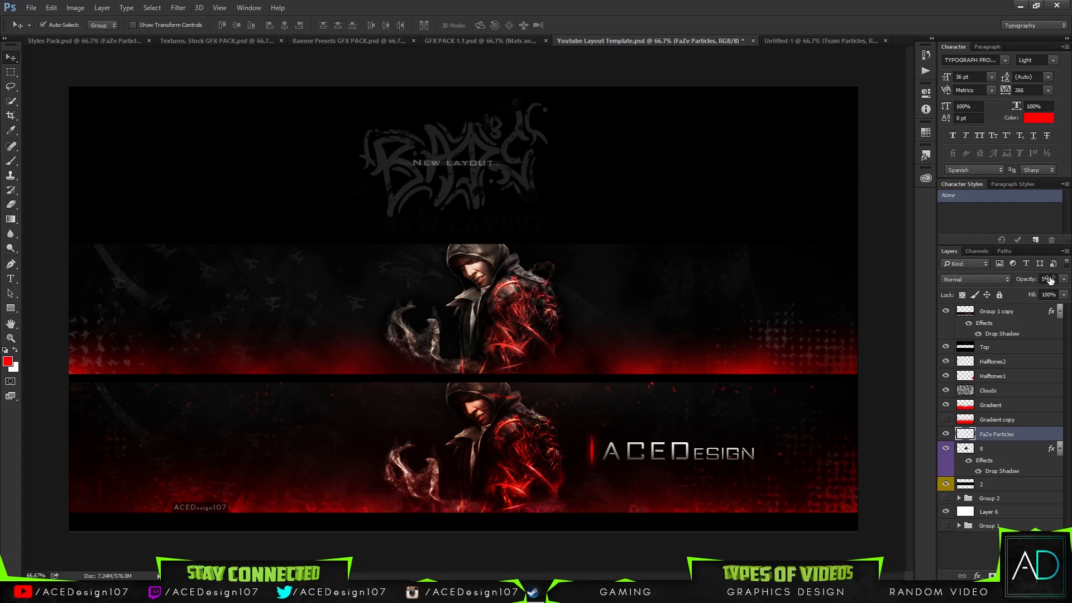
# - Duplicate the FaZe Particles layer, move the copy to the right half of the banner and flip it horizontally
pyautogui.hotkey('ctrl', 'j')
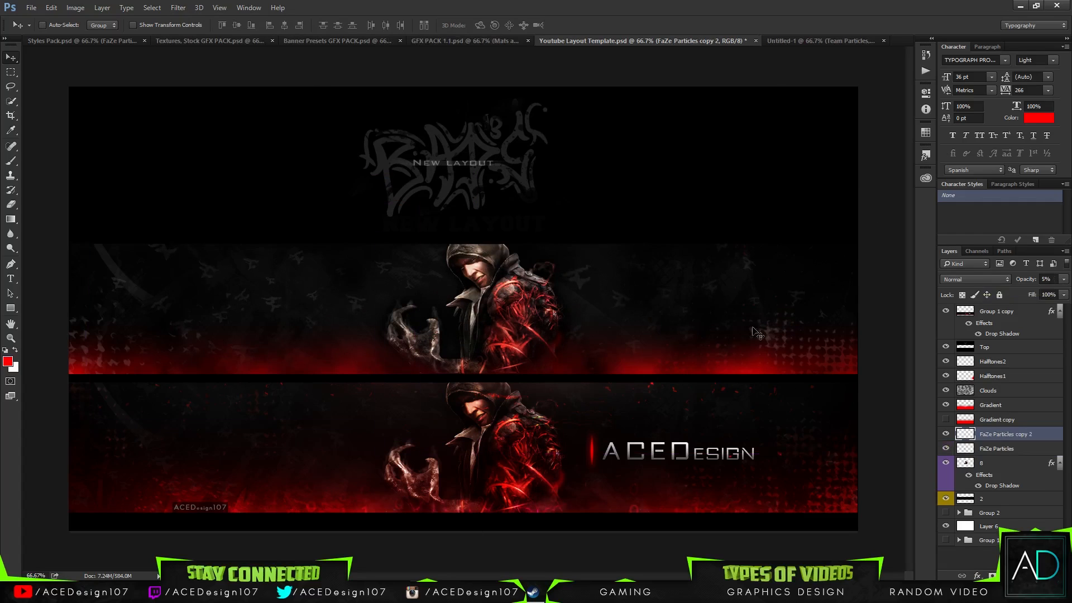
pyautogui.moveTo(718, 331)
pyautogui.mouseDown()
pyautogui.moveTo(731, 317)
pyautogui.moveTo(697, 335)
pyautogui.mouseUp()
pyautogui.hotkey('ctrl', 't')
pyautogui.rightClick(702, 325)
pyautogui.click(731, 492)
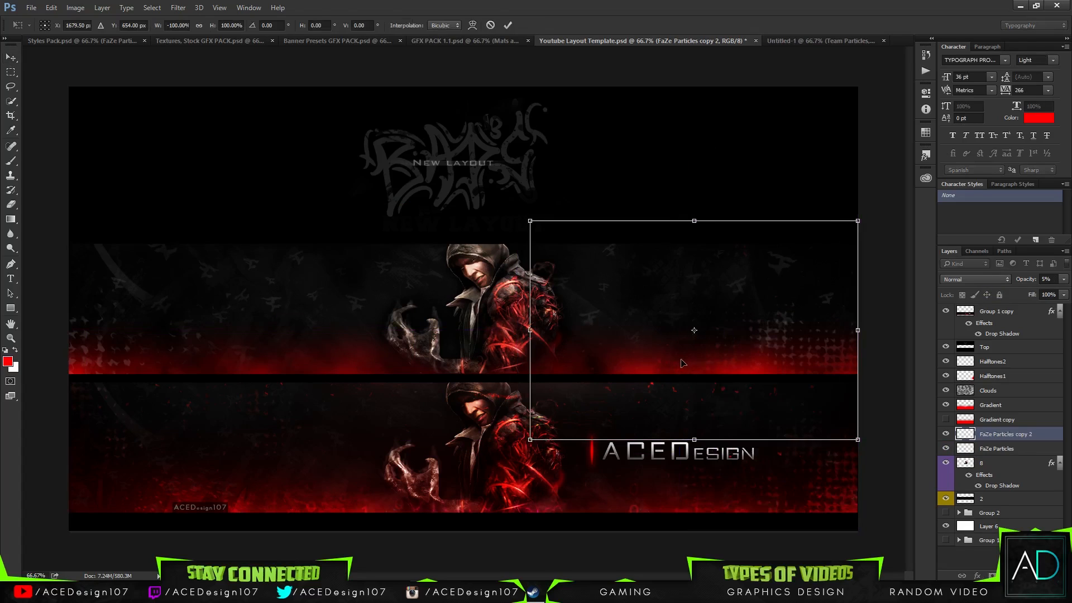
pyautogui.press('Return')
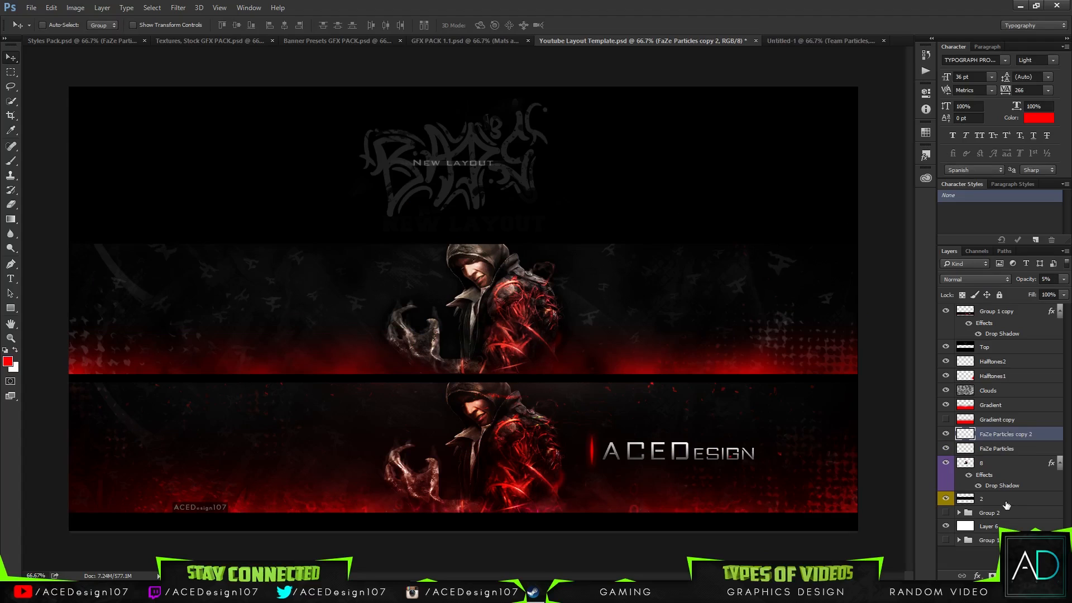
# - Darken the midtones of background layer 2 with a Levels adjustment
pyautogui.click(1006, 505)
pyautogui.press('i')
pyautogui.hotkey('ctrl', 'l')
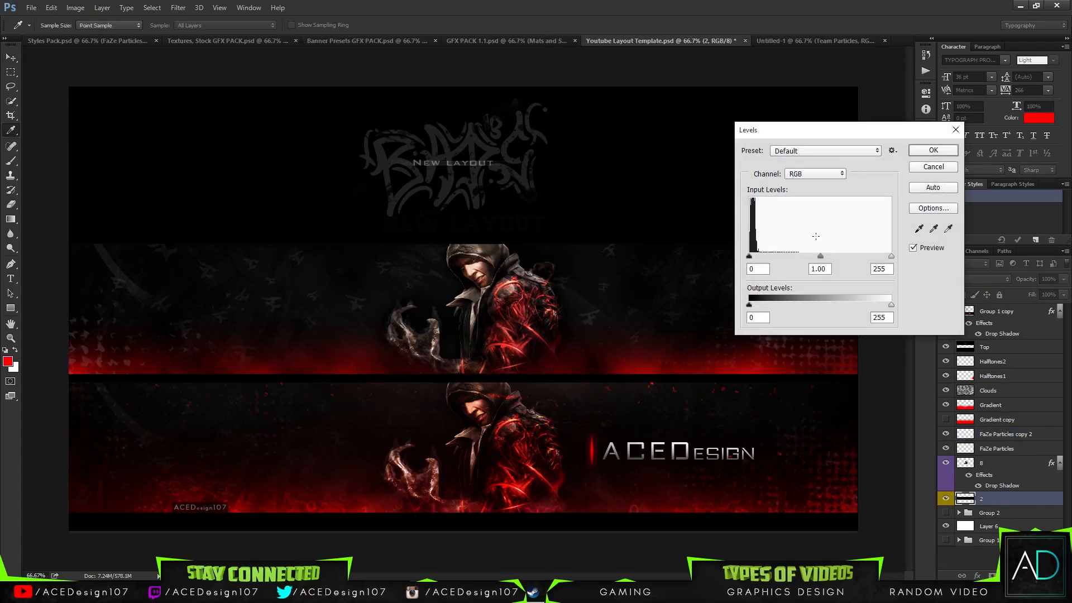
pyautogui.moveTo(800, 258)
pyautogui.mouseDown()
pyautogui.moveTo(831, 255)
pyautogui.moveTo(819, 255)
pyautogui.mouseUp()
pyautogui.moveTo(823, 255); pyautogui.dragTo(825, 255)
pyautogui.click(920, 152)
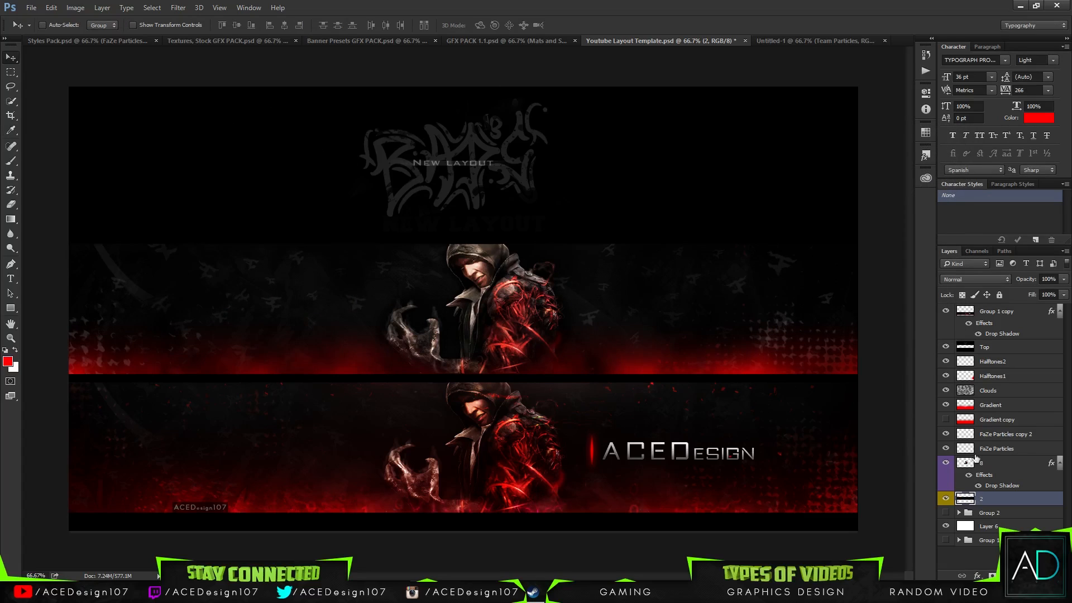
# - Lower the opacity of both FaZe Particles layers together to 2%
pyautogui.click(1026, 448)
pyautogui.keyDown('shift'); pyautogui.click(1026, 434); pyautogui.keyUp('shift')
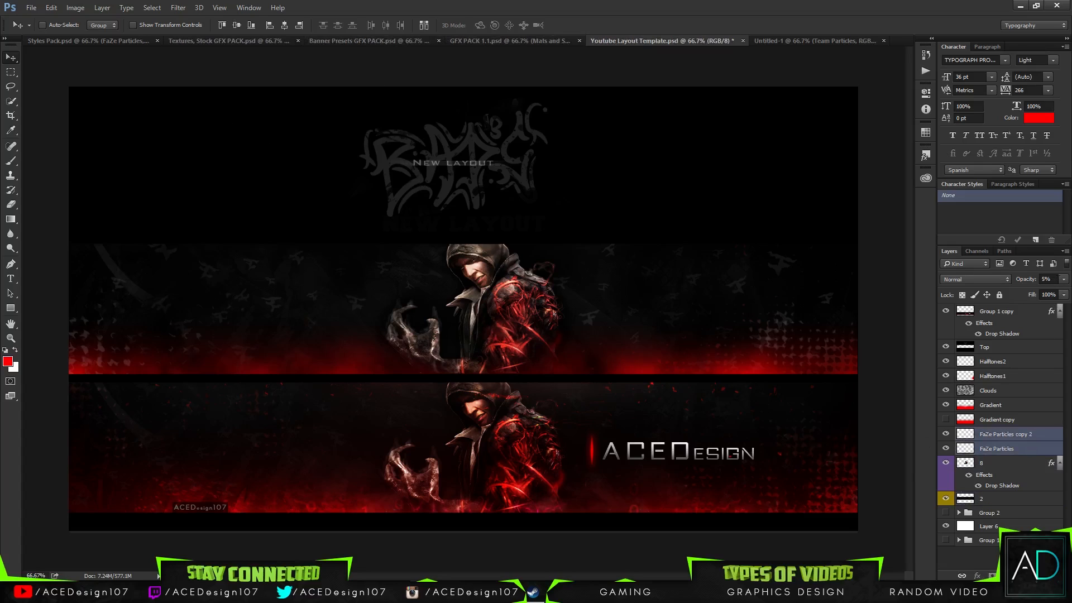
pyautogui.click(1063, 279)
pyautogui.click(227, 21)
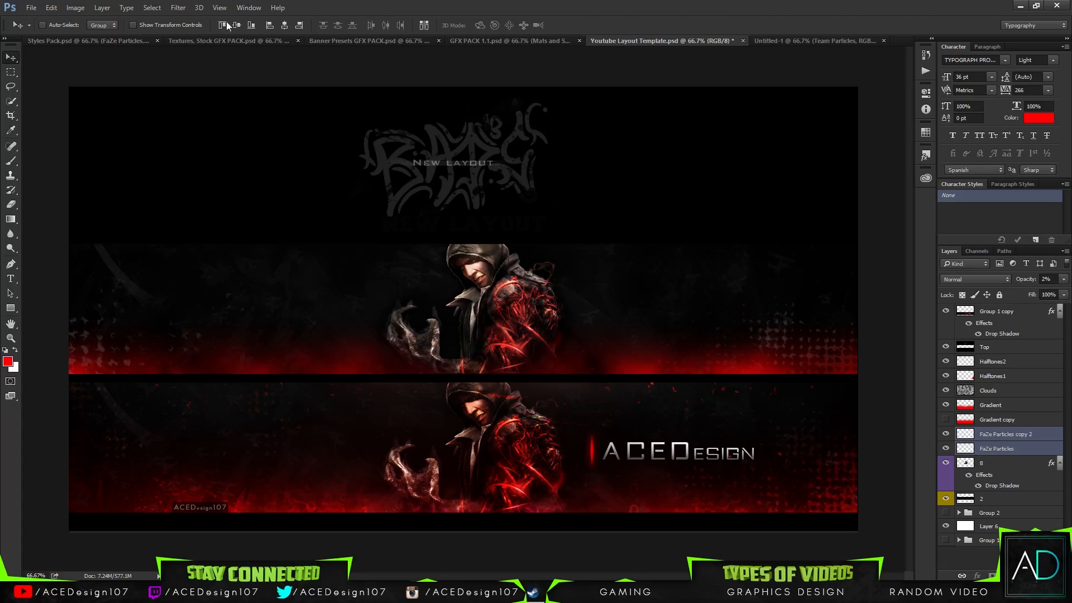
# - Hide the FaZe Particles layer in Styles Pack.psd and collapse its Team Particles group
pyautogui.click(67, 41)
pyautogui.click(945, 450)
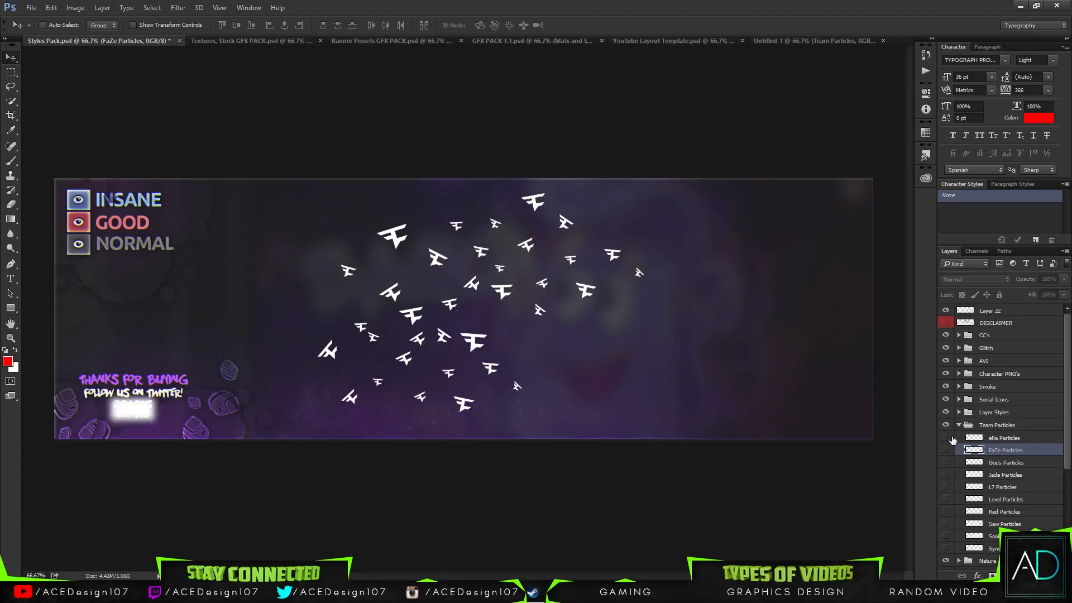
pyautogui.click(959, 425)
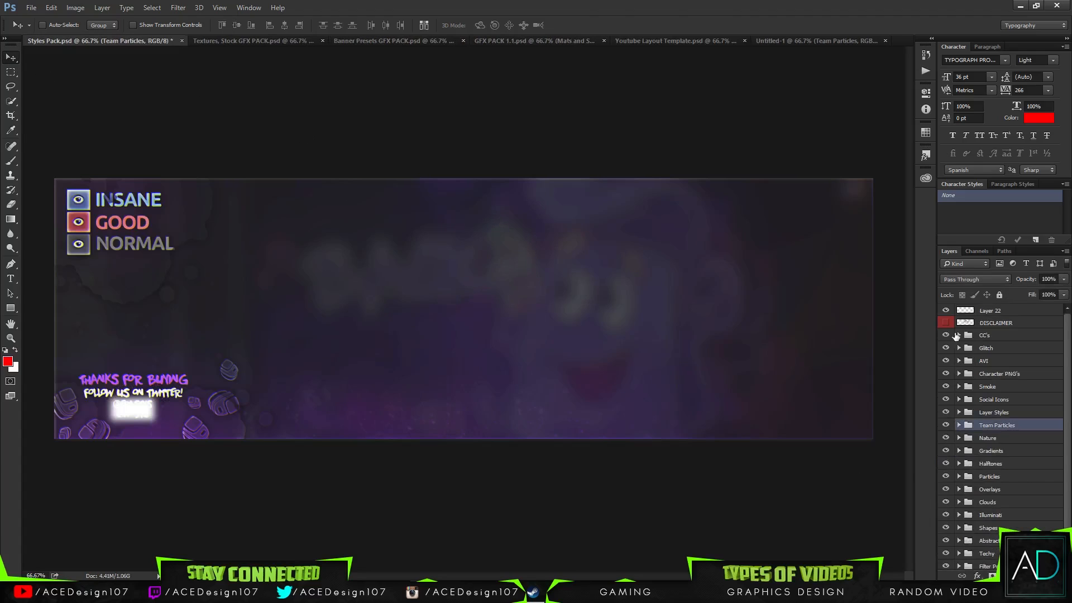
# - Show smoke1 in the Smoke group and align all five smoke layers to the canvas's horizontal centre
pyautogui.click(958, 387)
pyautogui.click(950, 400)
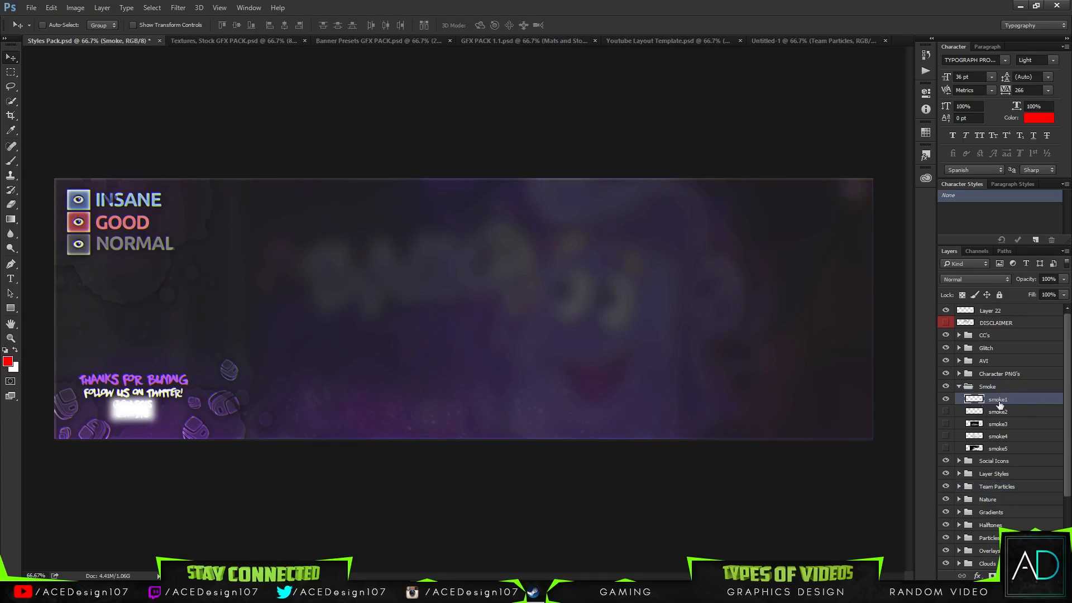
pyautogui.keyDown('shift'); pyautogui.click(1000, 448); pyautogui.keyUp('shift')
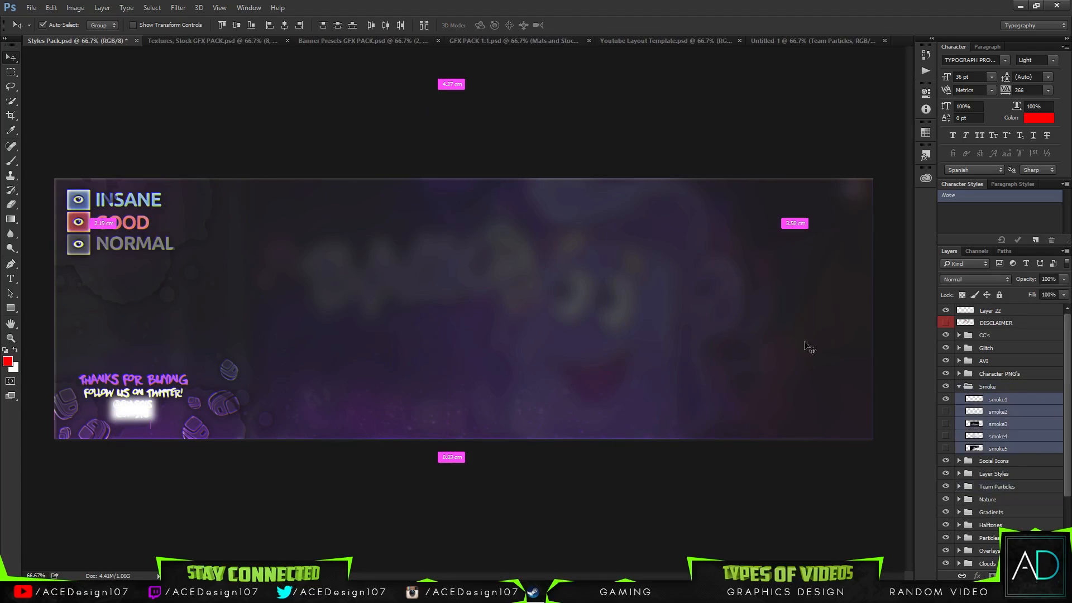
pyautogui.hotkey('ctrl', 'a')
pyautogui.click(284, 25)
pyautogui.hotkey('ctrl', 'd')
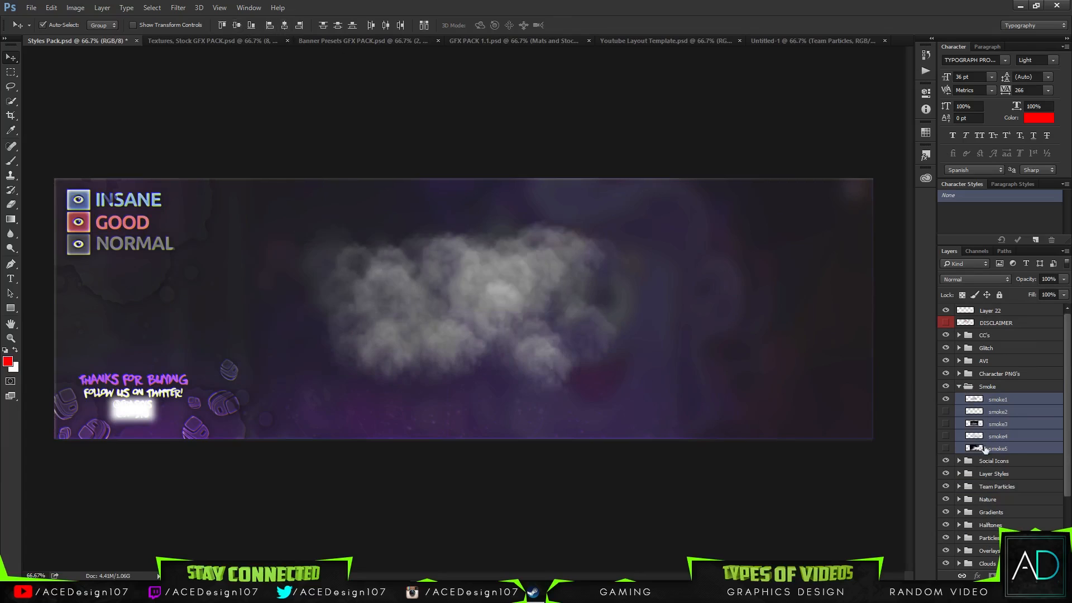
# - Copy smoke1 to the lower left of the template's upper banner, and place a duplicate of it at the lower right
pyautogui.click(1026, 400)
pyautogui.moveTo(469, 316); pyautogui.dragTo(205, 431)
pyautogui.hotkey('ctrl', 'j')
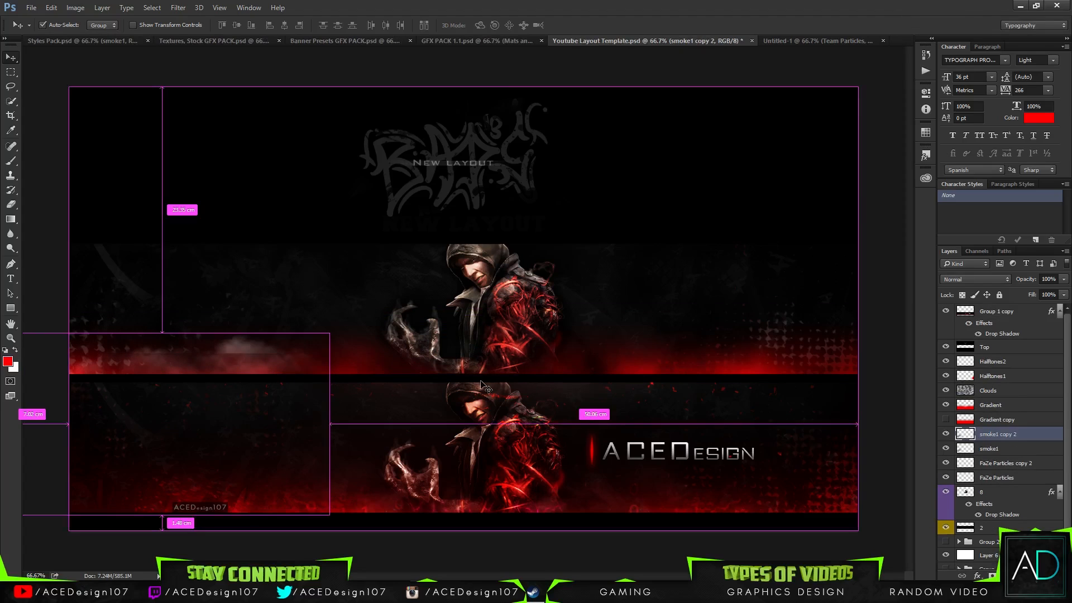
pyautogui.moveTo(179, 380); pyautogui.dragTo(606, 378)
pyautogui.hotkey('ctrl', 'j')
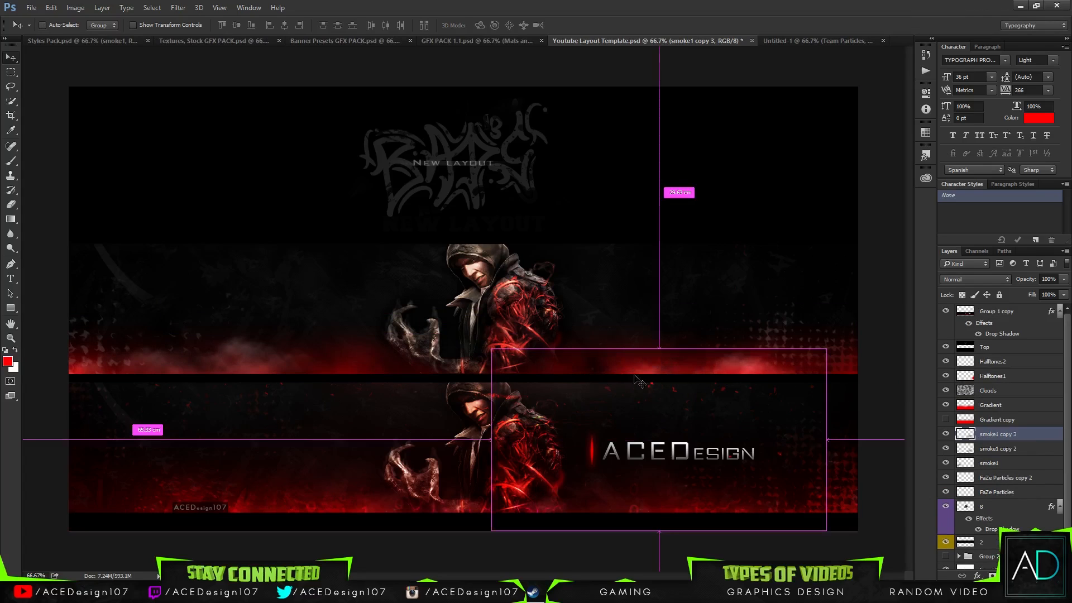
pyautogui.moveTo(732, 397); pyautogui.dragTo(375, 358)
pyautogui.moveTo(425, 410); pyautogui.dragTo(418, 409)
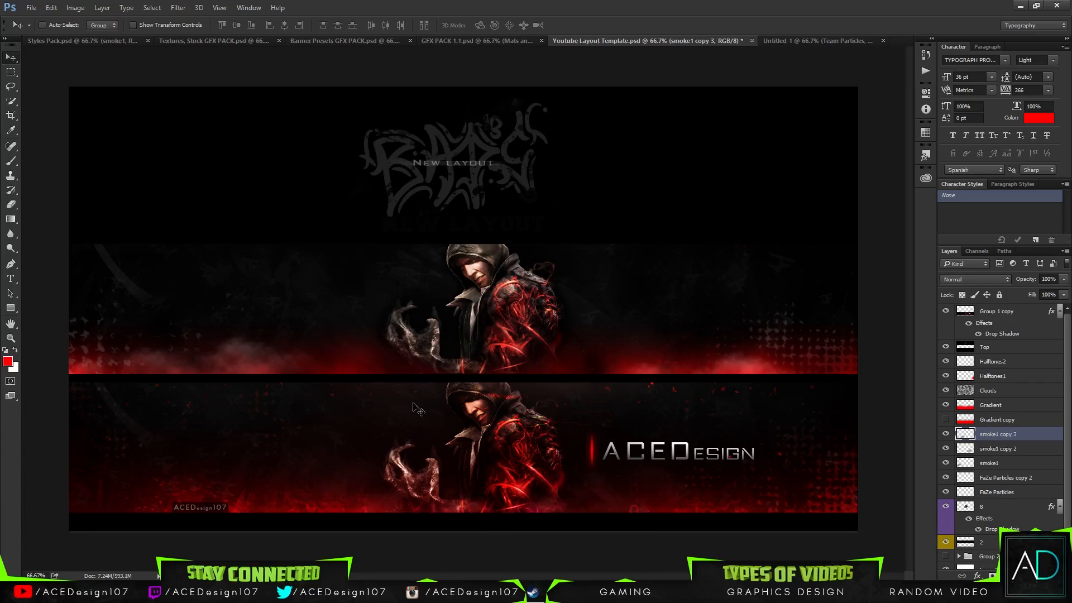
pyautogui.press('Delete')
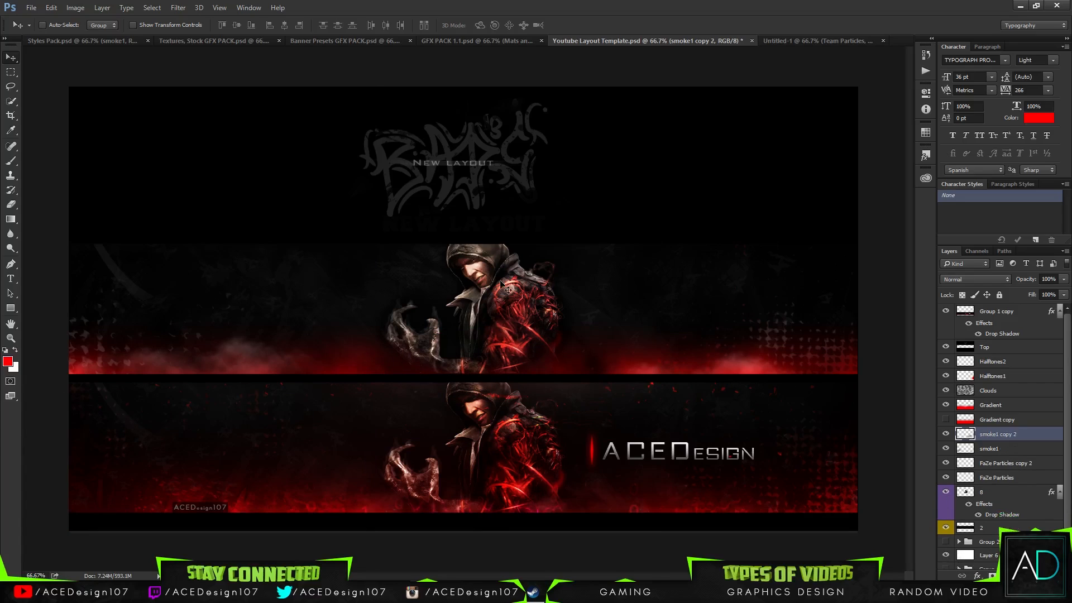
# - Move the smoke1 layer slightly lower at the left of the upper banner
pyautogui.click(1053, 448)
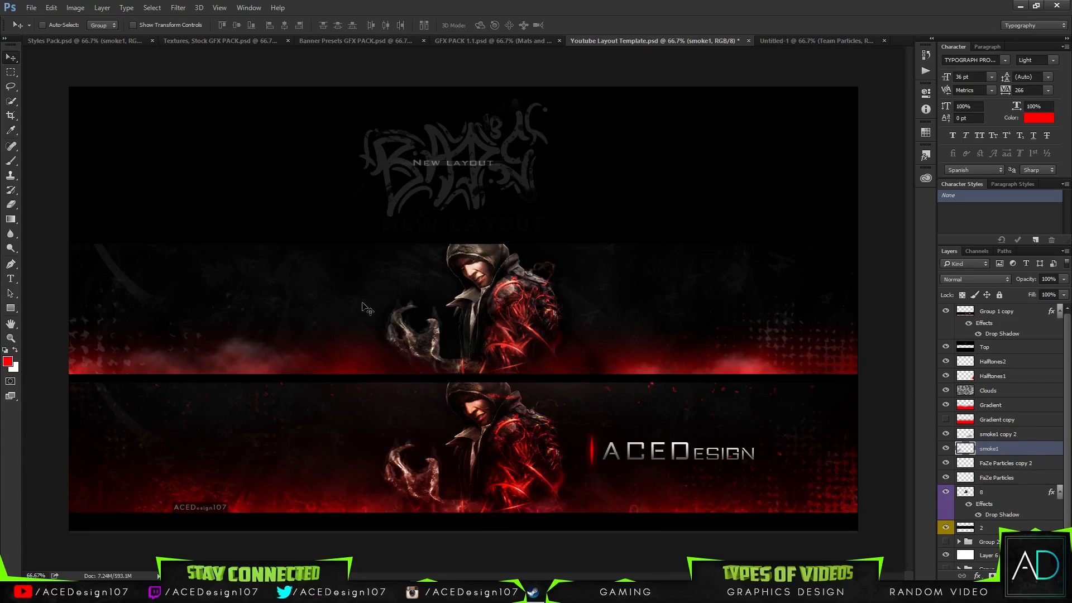
pyautogui.moveTo(192, 332); pyautogui.dragTo(185, 361)
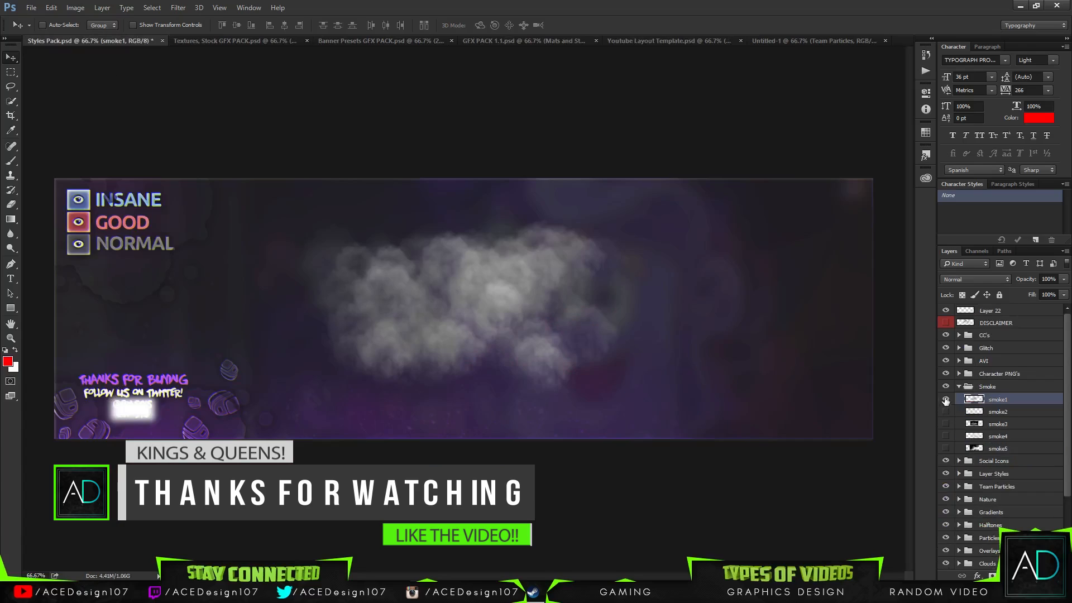
# - Hide smoke1 and collapse the Smoke group in Styles Pack.psd, and show and expand the Abstract Lights group
pyautogui.click(945, 400)
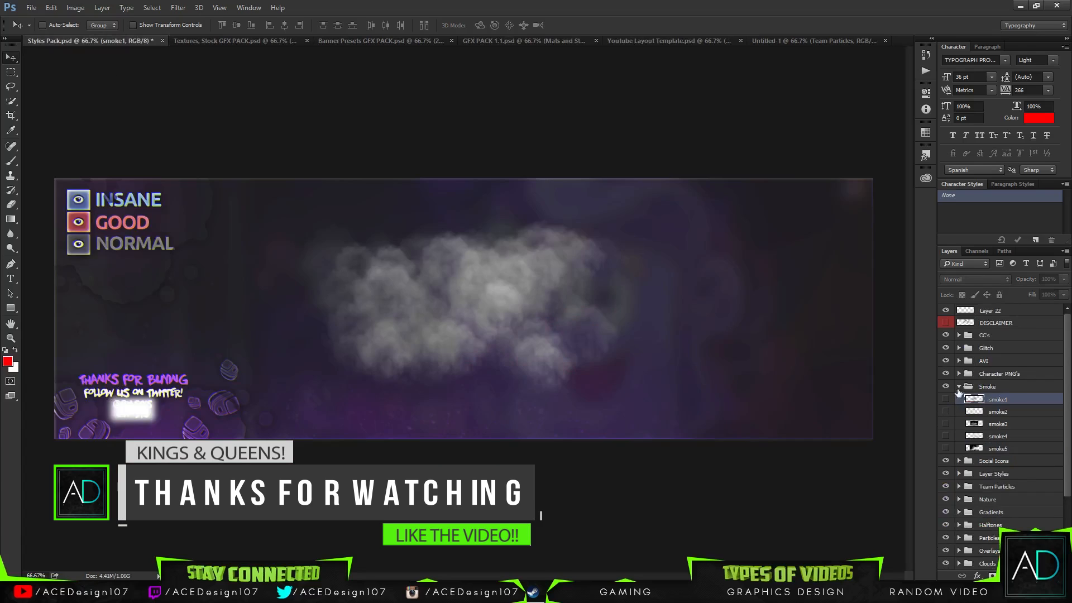
pyautogui.click(958, 386)
pyautogui.scroll(-3, 964, 421)
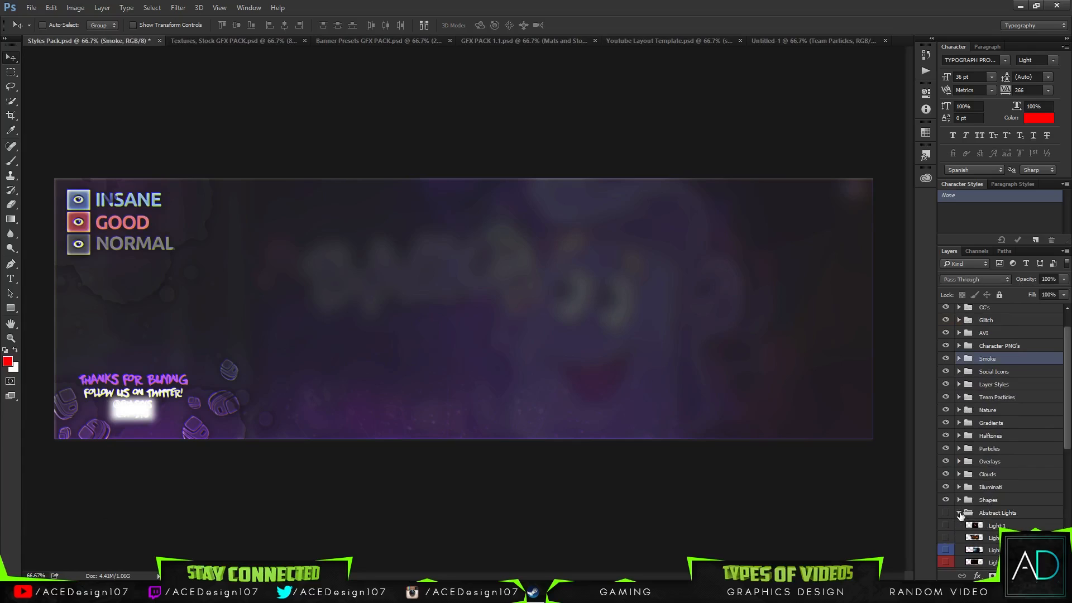
pyautogui.click(945, 513)
pyautogui.click(945, 512)
pyautogui.click(959, 512)
pyautogui.scroll(-3, 957, 519)
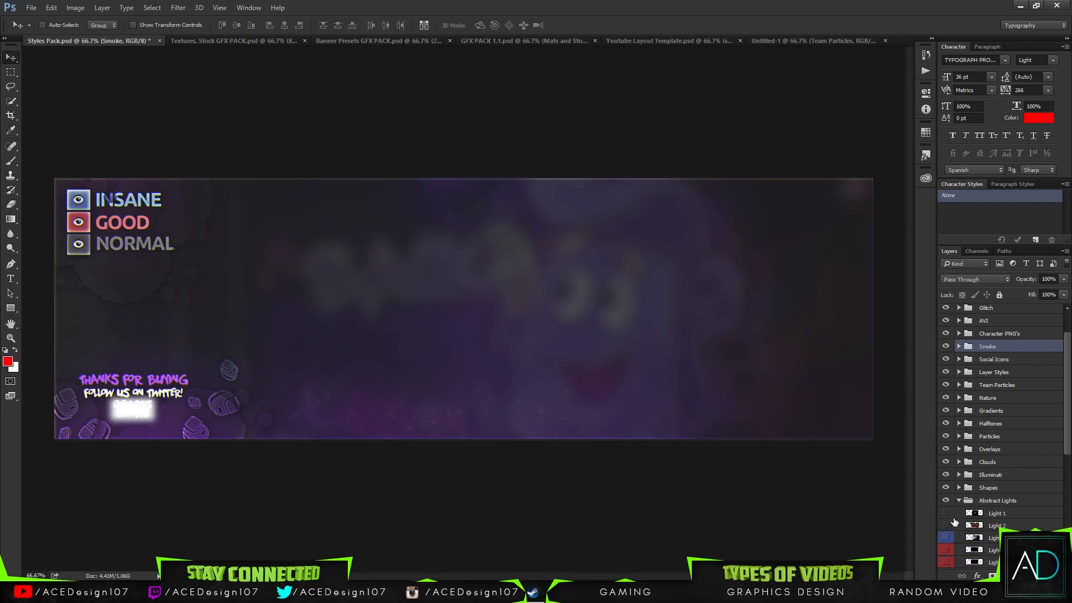
# - Show the Light 5 layer and copy it into the upper banner of Youtube Layout Template.psd
pyautogui.click(946, 489)
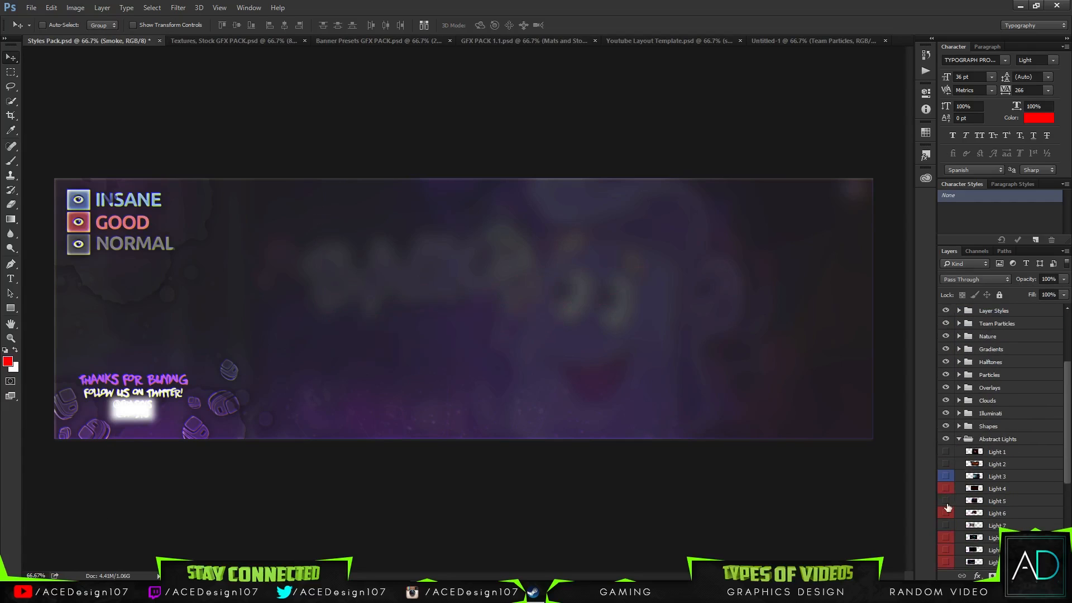
pyautogui.click(946, 500)
pyautogui.click(982, 503)
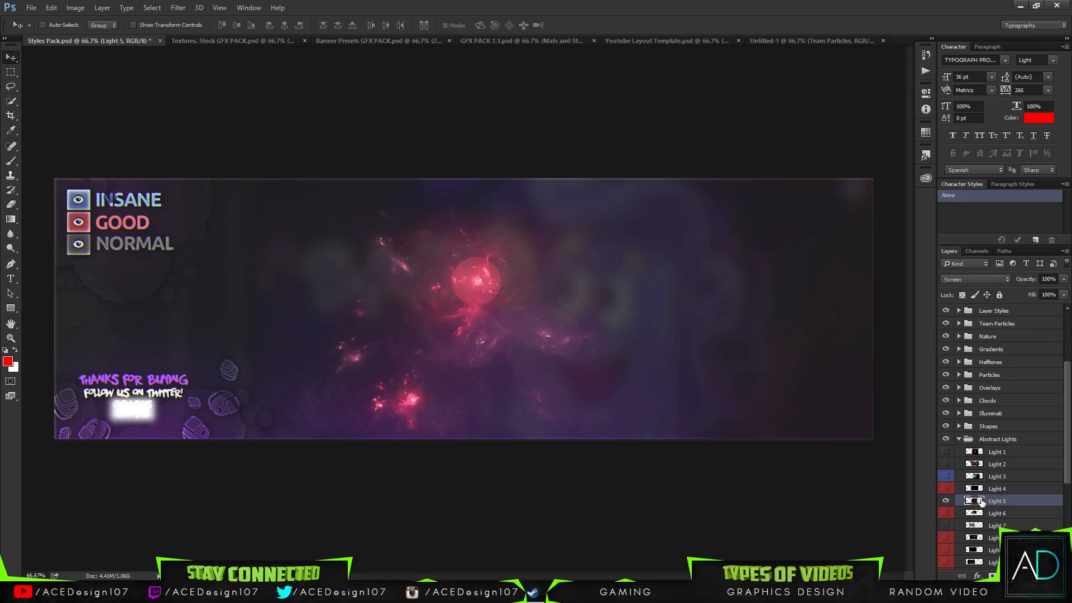
pyautogui.moveTo(598, 372); pyautogui.dragTo(393, 404)
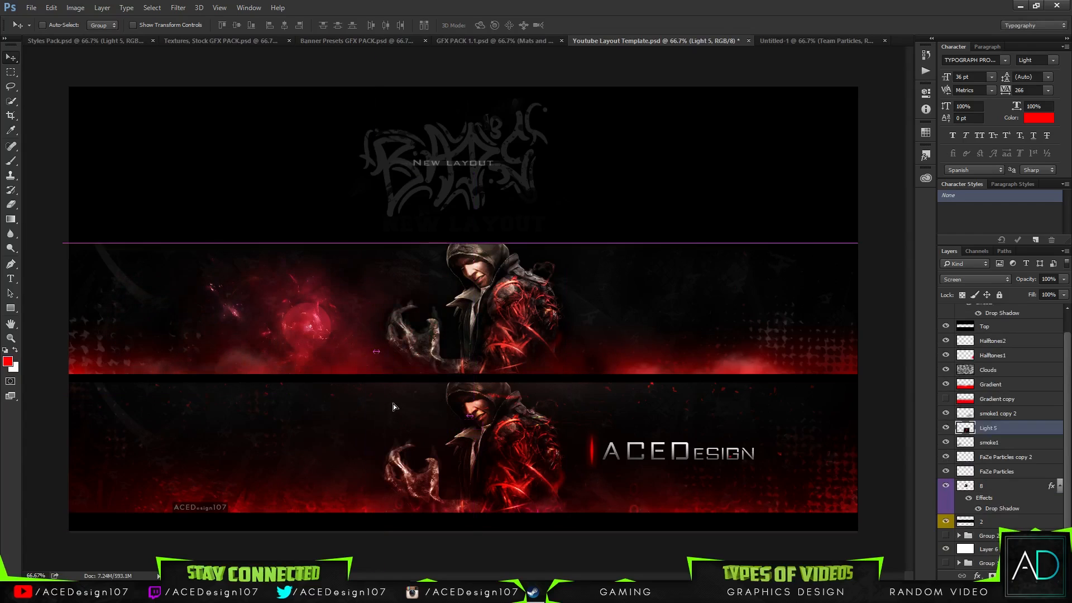
# - Free-transform the Light 5 layer and position it at the left end of the upper banner
pyautogui.hotkey('ctrl', 't')
pyautogui.moveTo(519, 226); pyautogui.dragTo(514, 518)
pyautogui.moveTo(359, 395); pyautogui.dragTo(164, 363)
pyautogui.press('Return')
pyautogui.press('e')
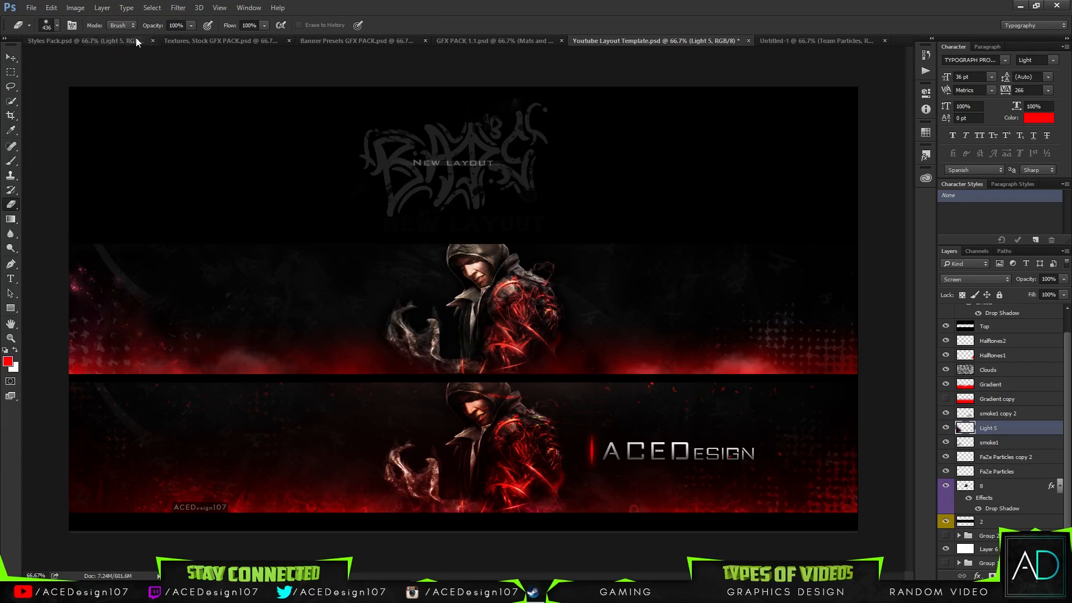
# - Preview the Light 4 and Light 2 layers in Styles Pack.psd, and copy Light 2 onto the left half of the template's upper banner
pyautogui.click(96, 42)
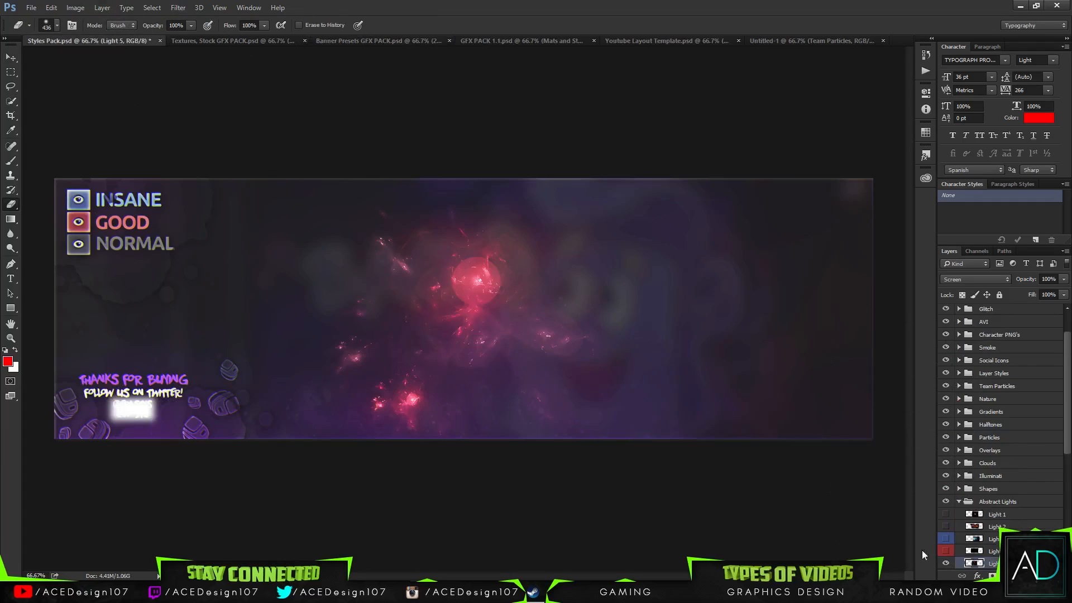
pyautogui.click(946, 552)
pyautogui.click(946, 551)
pyautogui.click(946, 527)
pyautogui.click(946, 527)
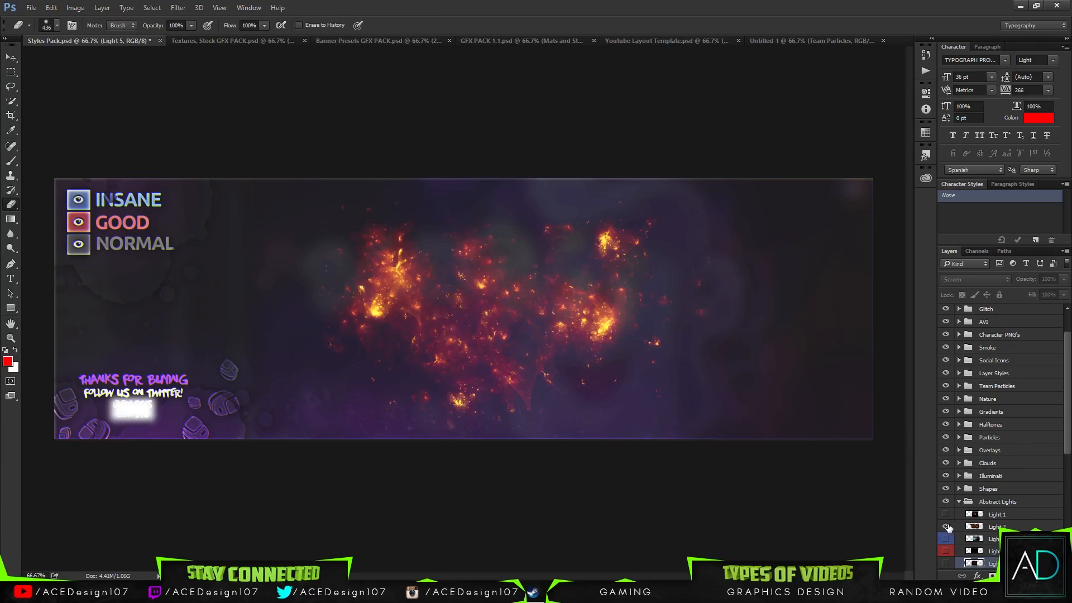
pyautogui.click(947, 527)
pyautogui.click(987, 526)
pyautogui.press('v')
pyautogui.moveTo(499, 313); pyautogui.dragTo(369, 424)
# - Move the Light 2 layer above Clouds in the layer order and shift its hue from orange toward red
pyautogui.click(1017, 413)
pyautogui.scroll(1, 1016, 430)
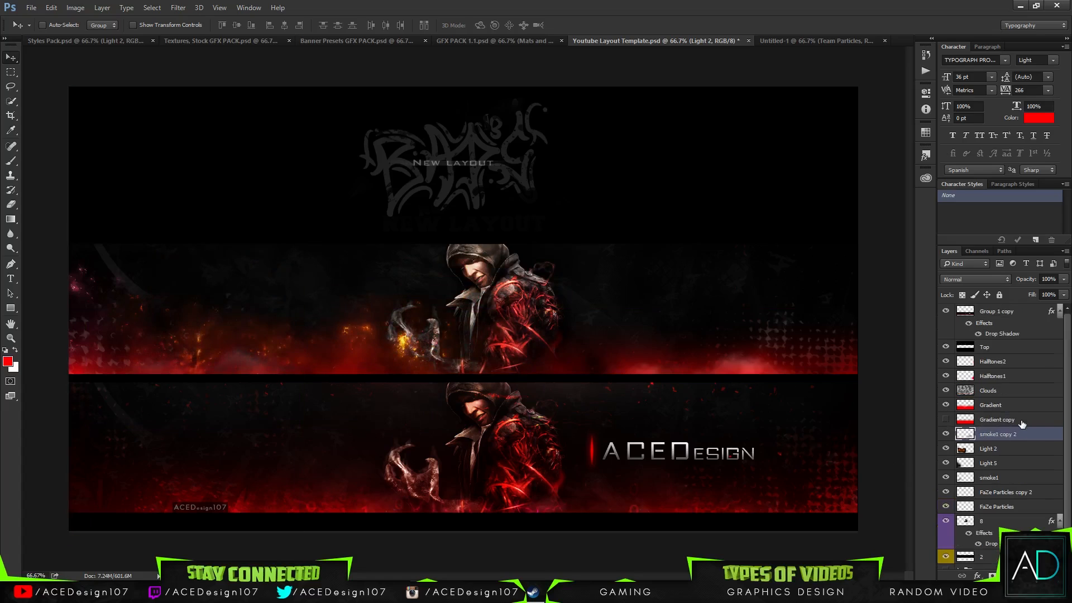
pyautogui.moveTo(1020, 453); pyautogui.dragTo(1015, 384)
pyautogui.hotkey('ctrl', 'u')
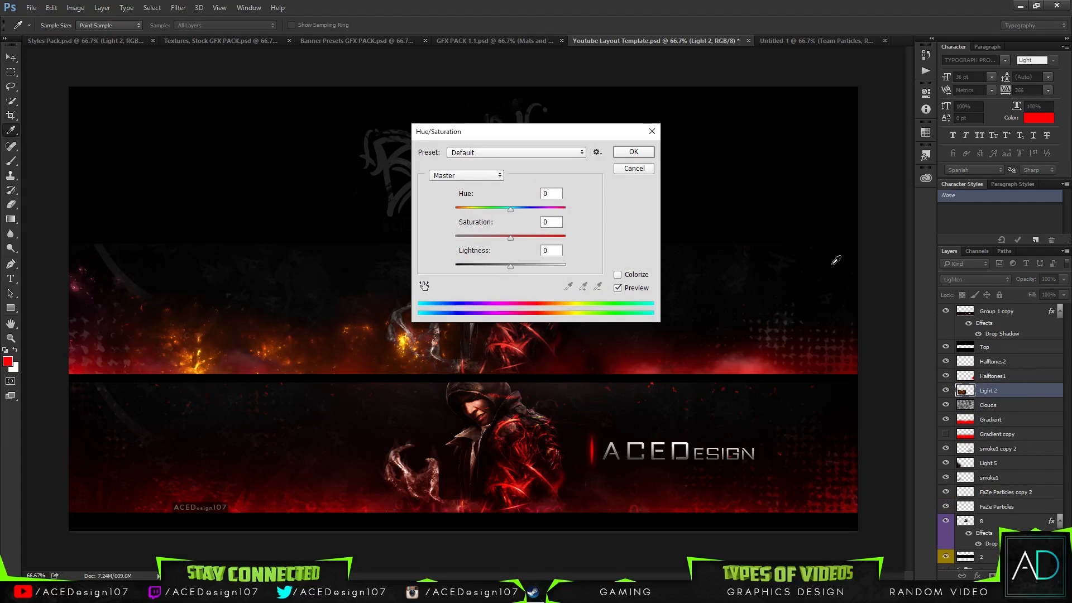
pyautogui.moveTo(504, 206)
pyautogui.mouseDown()
pyautogui.moveTo(458, 208)
pyautogui.moveTo(496, 210)
pyautogui.mouseUp()
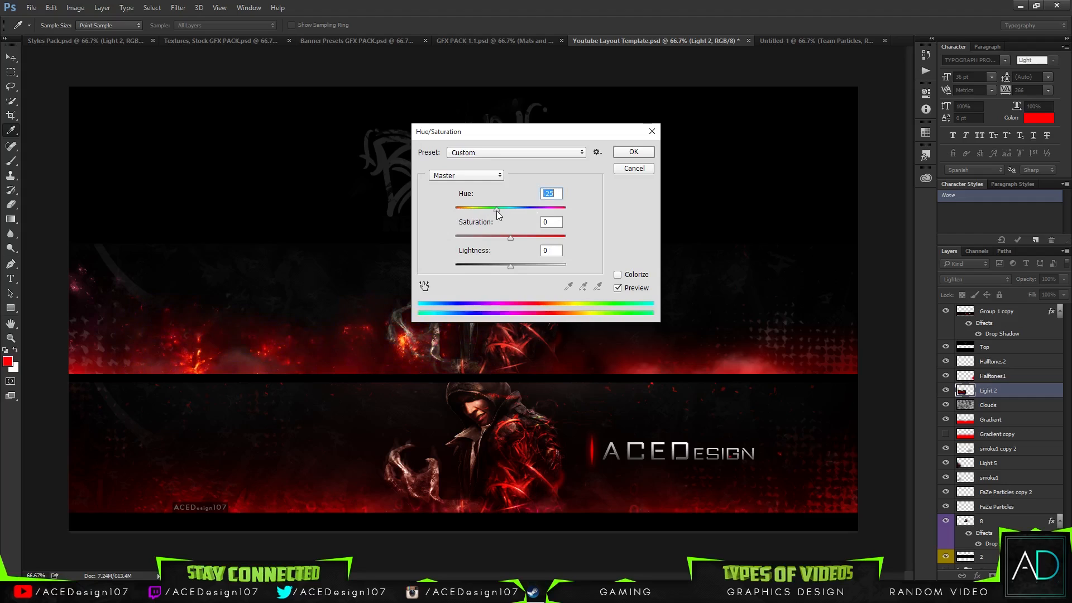
pyautogui.click(633, 152)
# - Move Light 2 to the lower edge of the upper banner's left half and erase the excess smoke there from the smoke layers
pyautogui.press('v')
pyautogui.moveTo(416, 351); pyautogui.dragTo(373, 366)
pyautogui.press('e')
pyautogui.click(1014, 448)
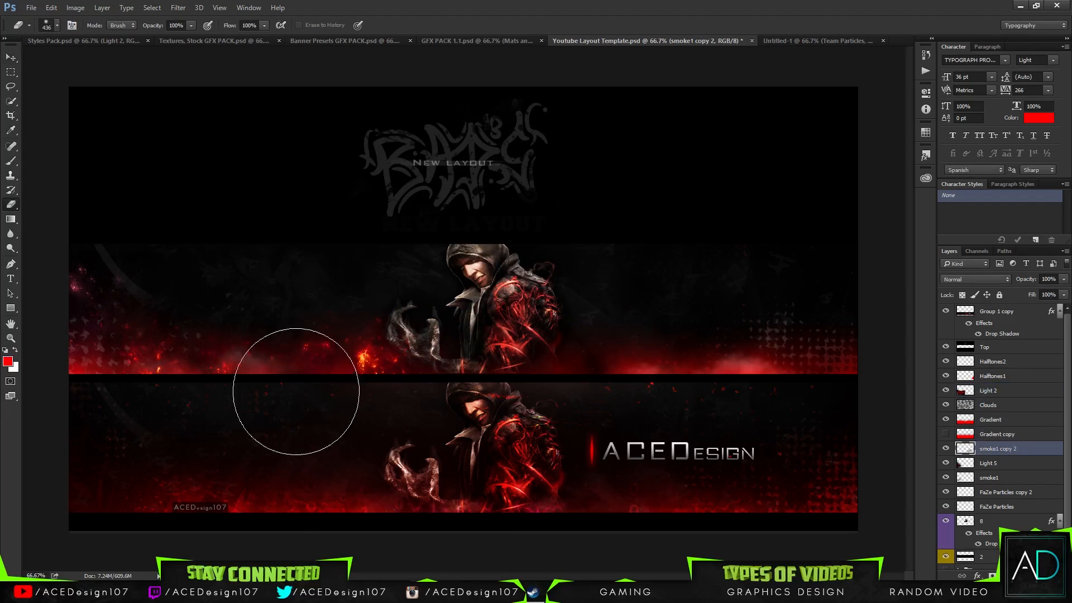
pyautogui.click(1007, 478)
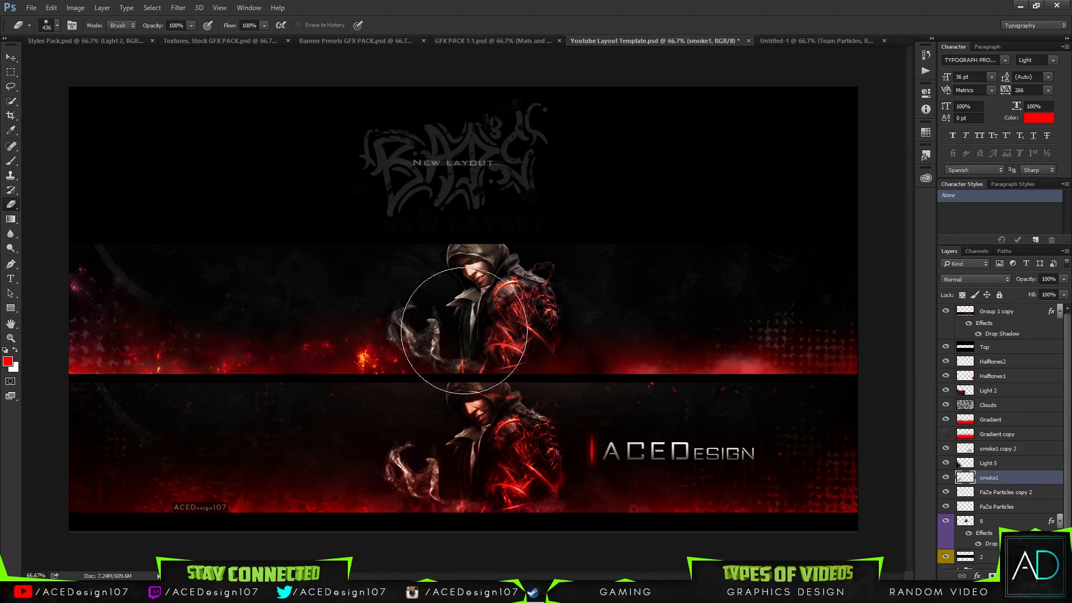
# - Copy Light 2 from Styles Pack.psd again, placing it over the right half of the template's upper banner
pyautogui.click(1030, 394)
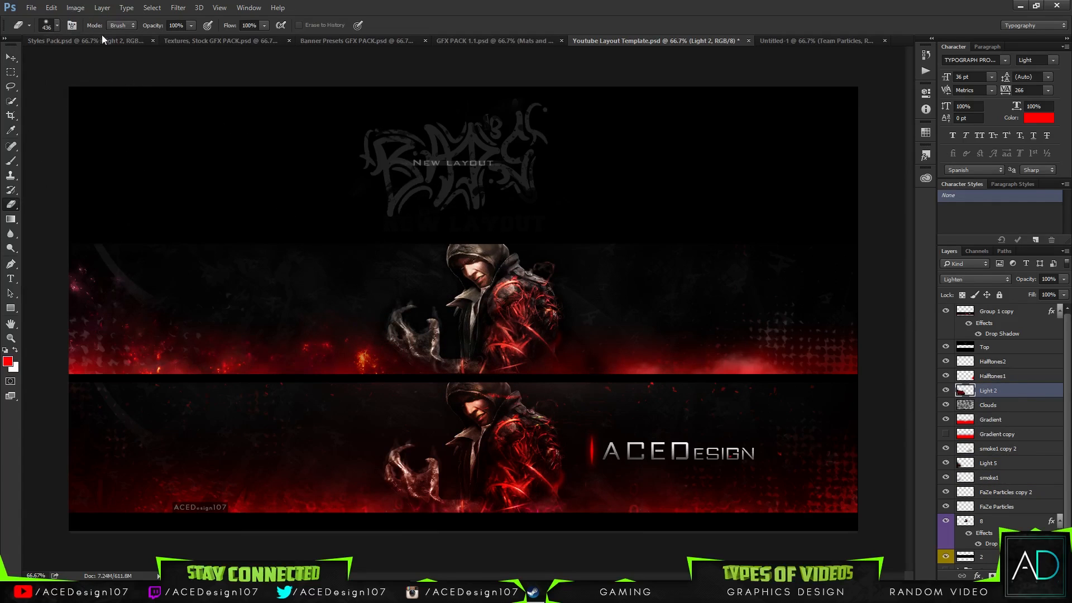
pyautogui.click(82, 42)
pyautogui.press('v')
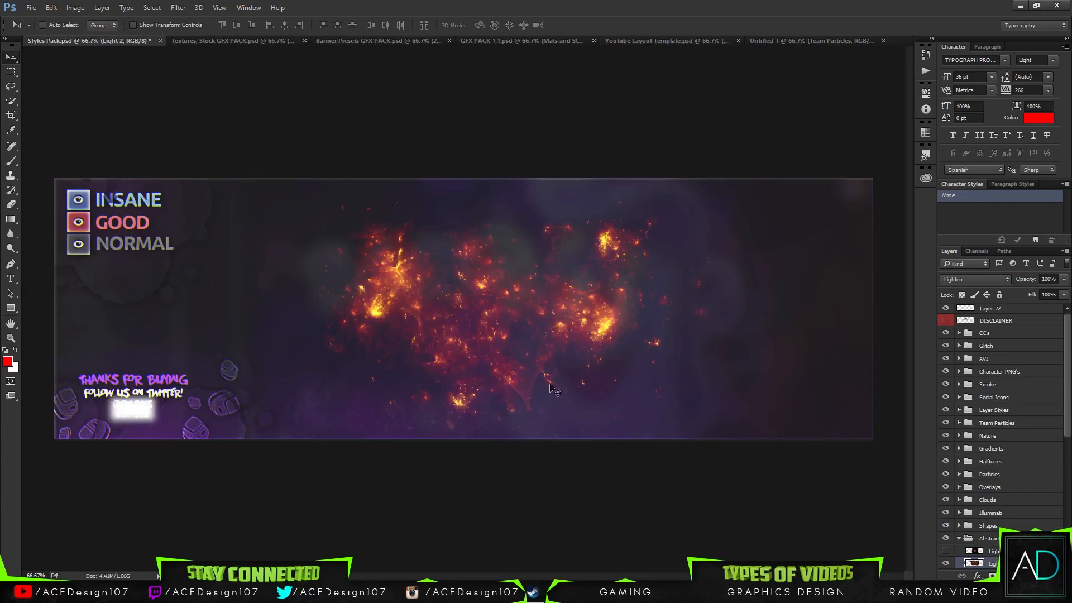
pyautogui.moveTo(554, 391); pyautogui.dragTo(664, 257)
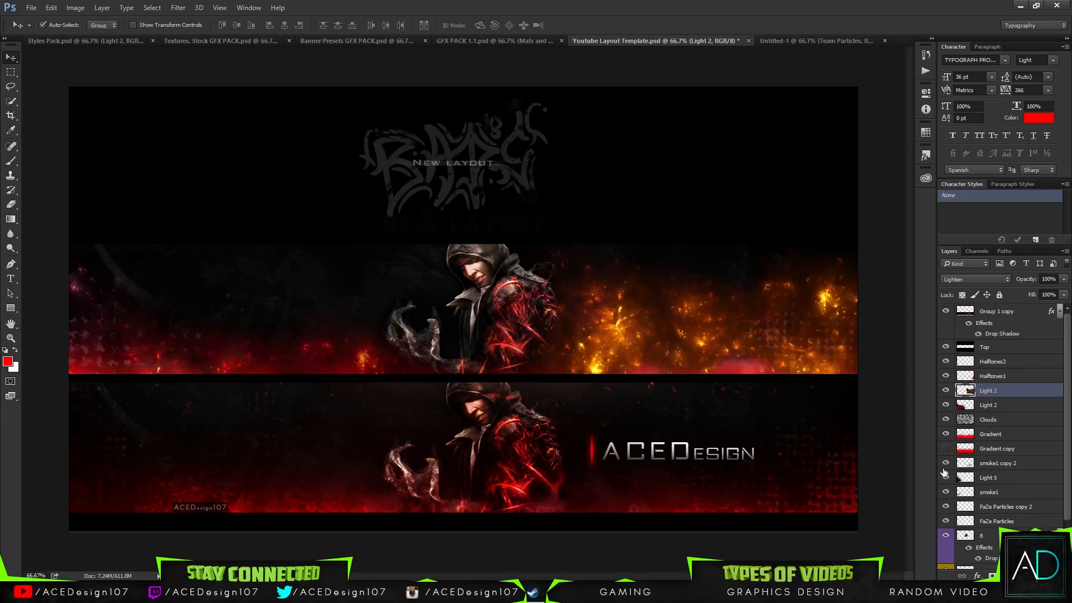
# - Flip the new Light 2 copy horizontally with Free Transform and lower it to the bottom edge of the upper banner
pyautogui.hotkey('ctrl', 't')
pyautogui.rightClick(741, 369)
pyautogui.click(781, 537)
pyautogui.moveTo(733, 372); pyautogui.dragTo(733, 447)
pyautogui.press('Return')
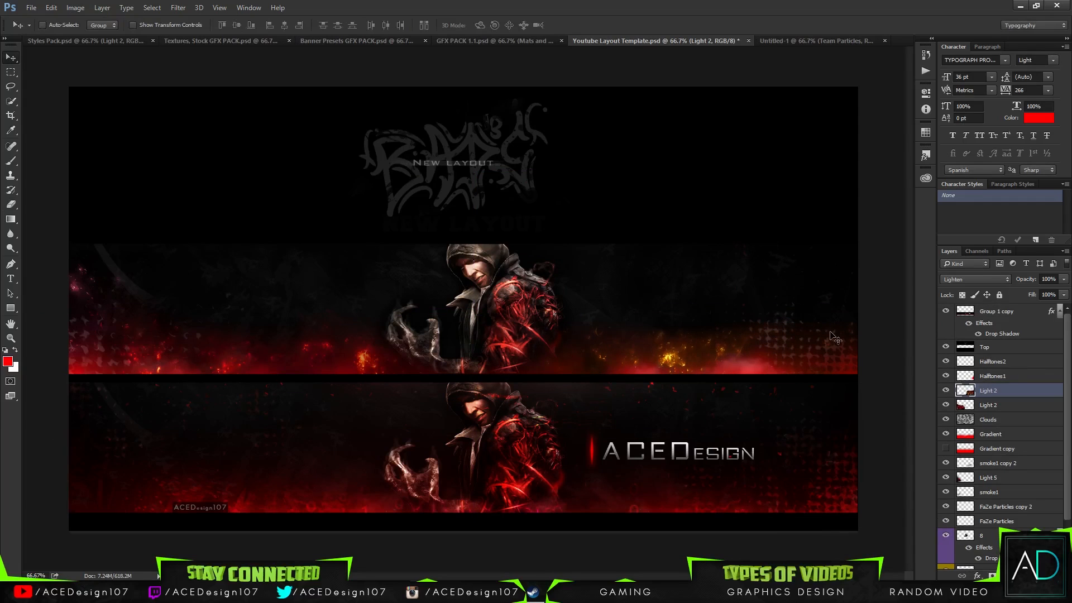
# - Shift the hue of the right-hand Light 2 copy toward red, and fine-tune it with a second slight Hue/Saturation adjustment
pyautogui.hotkey('ctrl', 'u')
pyautogui.moveTo(510, 210)
pyautogui.mouseDown()
pyautogui.moveTo(450, 215)
pyautogui.moveTo(494, 211)
pyautogui.mouseUp()
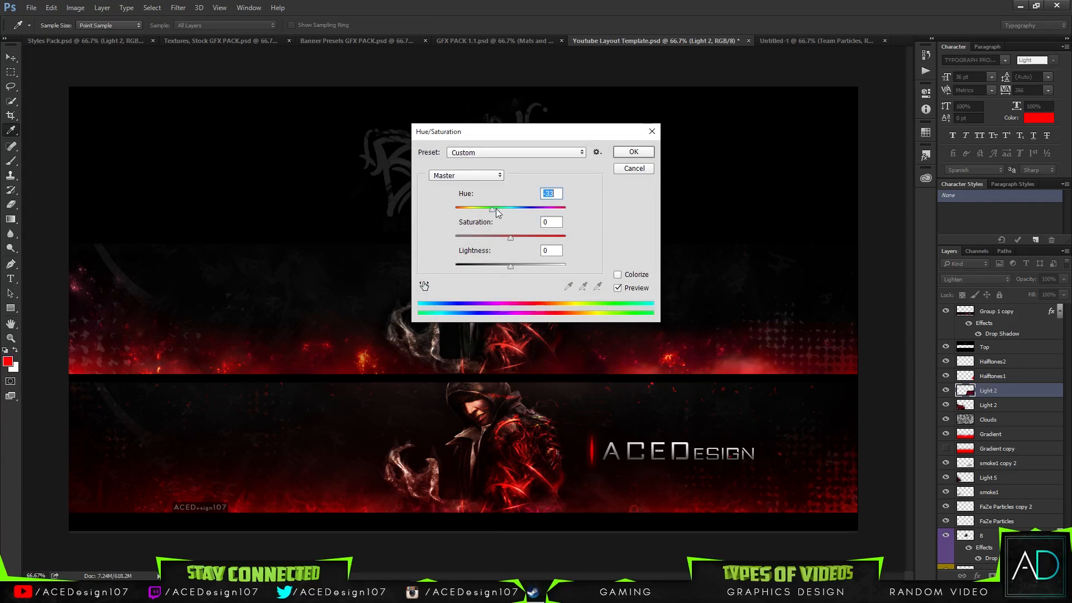
pyautogui.press('Return')
pyautogui.click(594, 199)
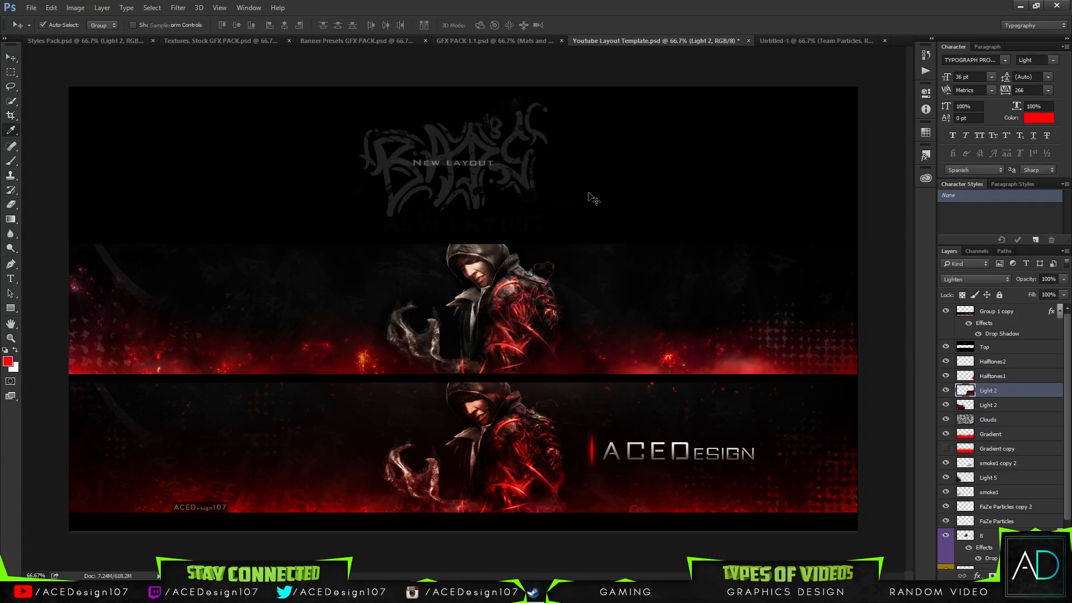
pyautogui.hotkey('ctrl', 'u')
pyautogui.moveTo(501, 210); pyautogui.dragTo(504, 214)
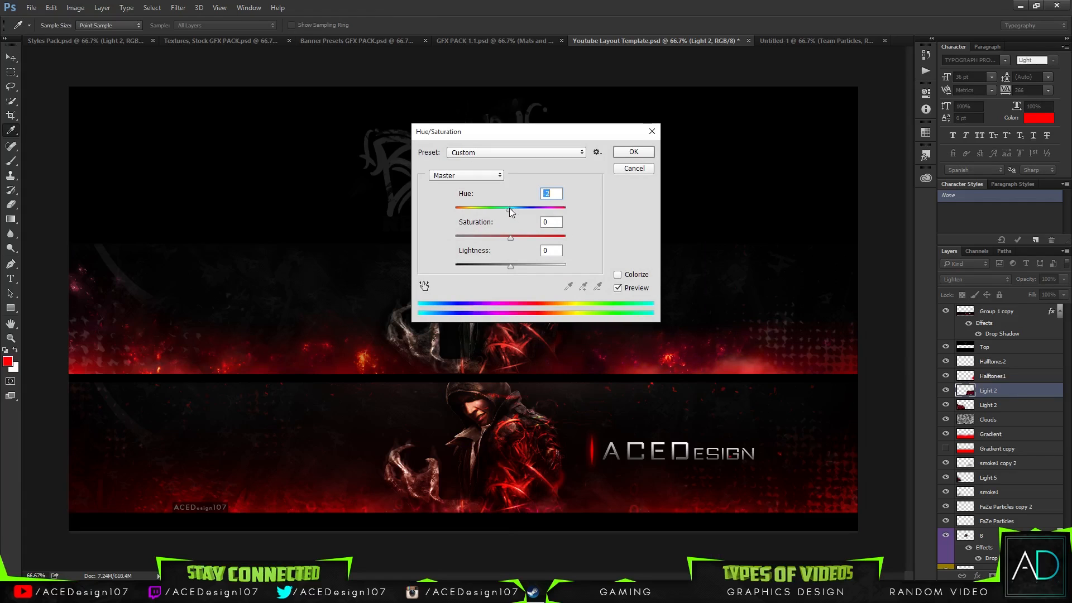
pyautogui.click(634, 153)
# - Toggle smoke1 copy 2 to check it, and erase the excess smoke at the lower right of the upper banner
pyautogui.press('e')
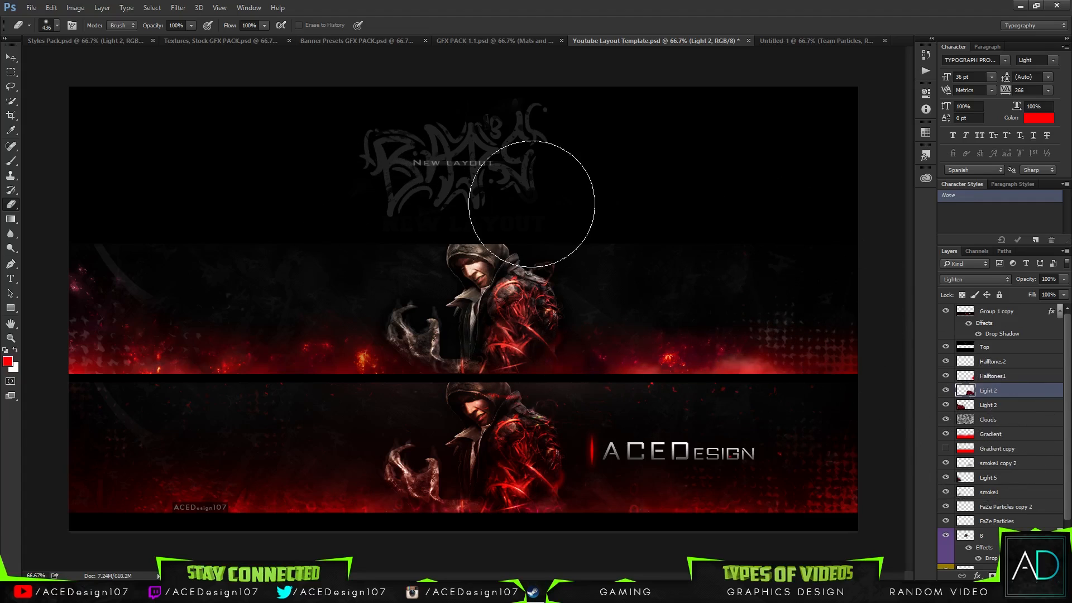
pyautogui.press('v')
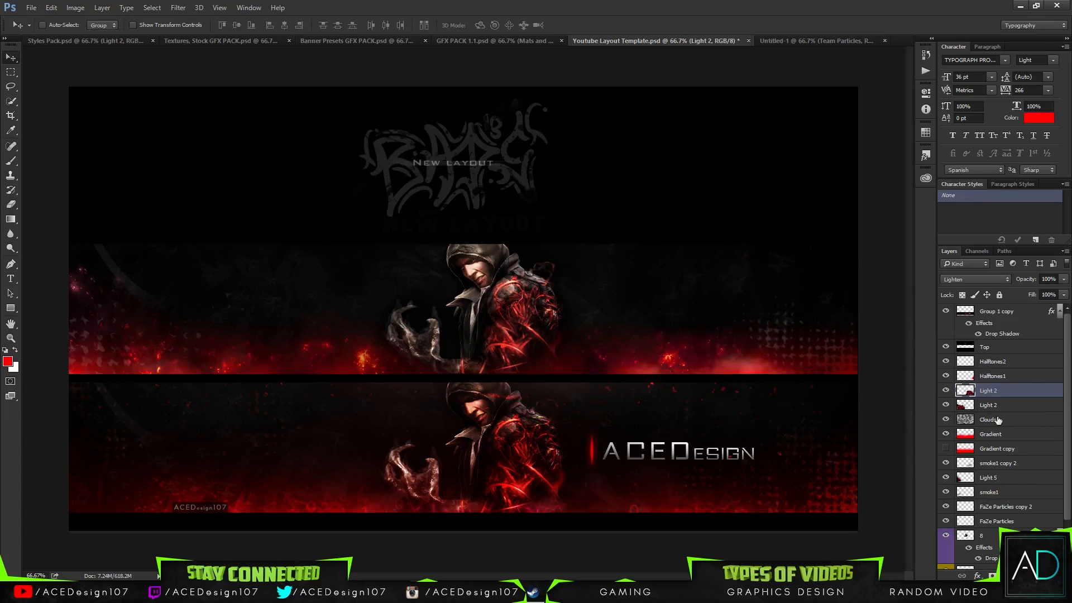
pyautogui.click(1015, 494)
pyautogui.click(947, 463)
pyautogui.click(945, 463)
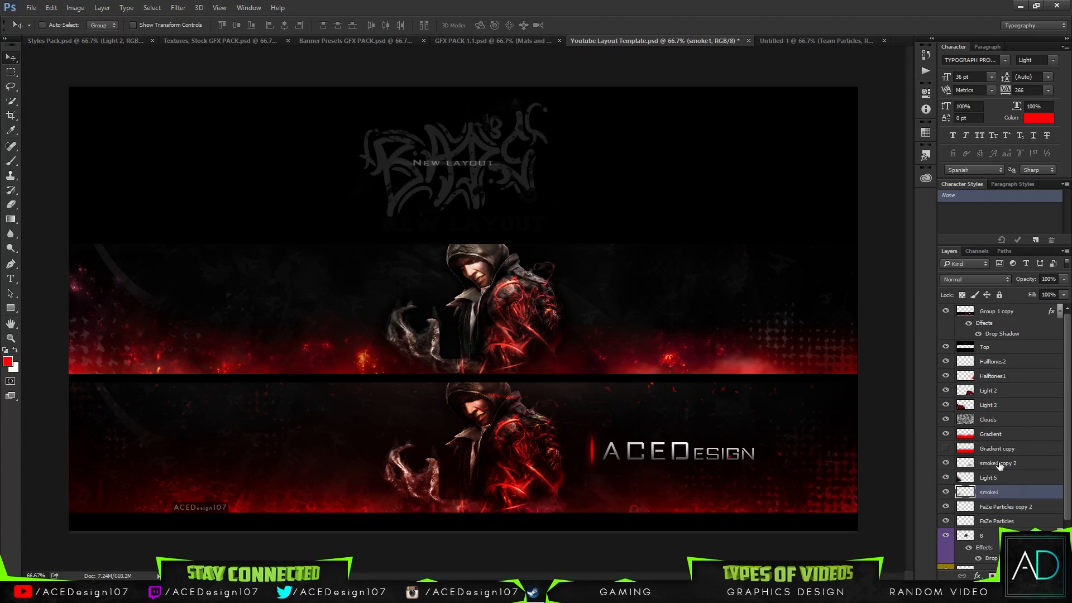
pyautogui.press('e')
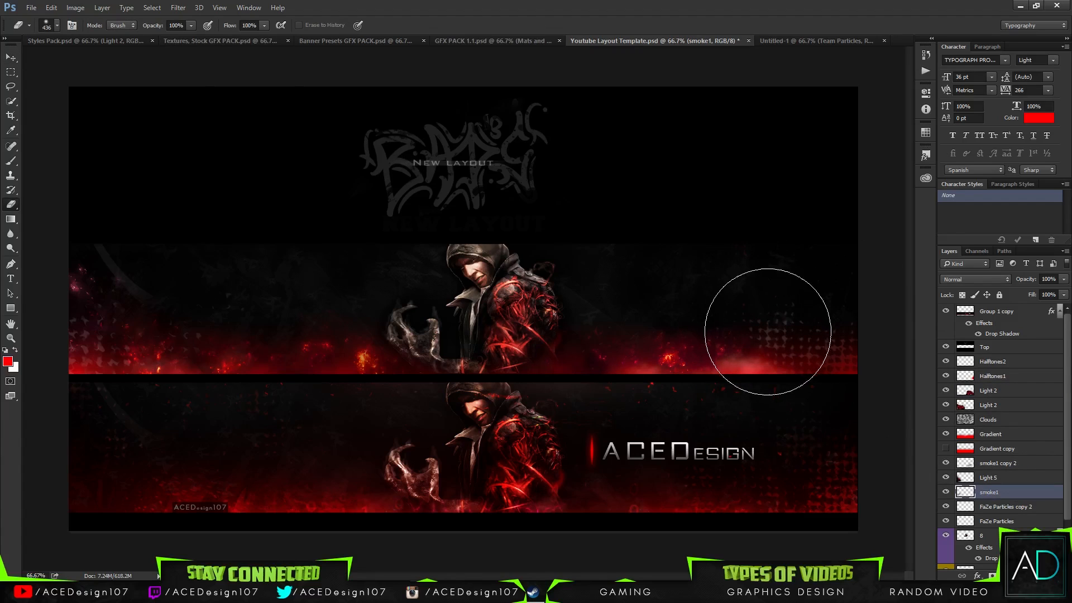
pyautogui.click(1025, 465)
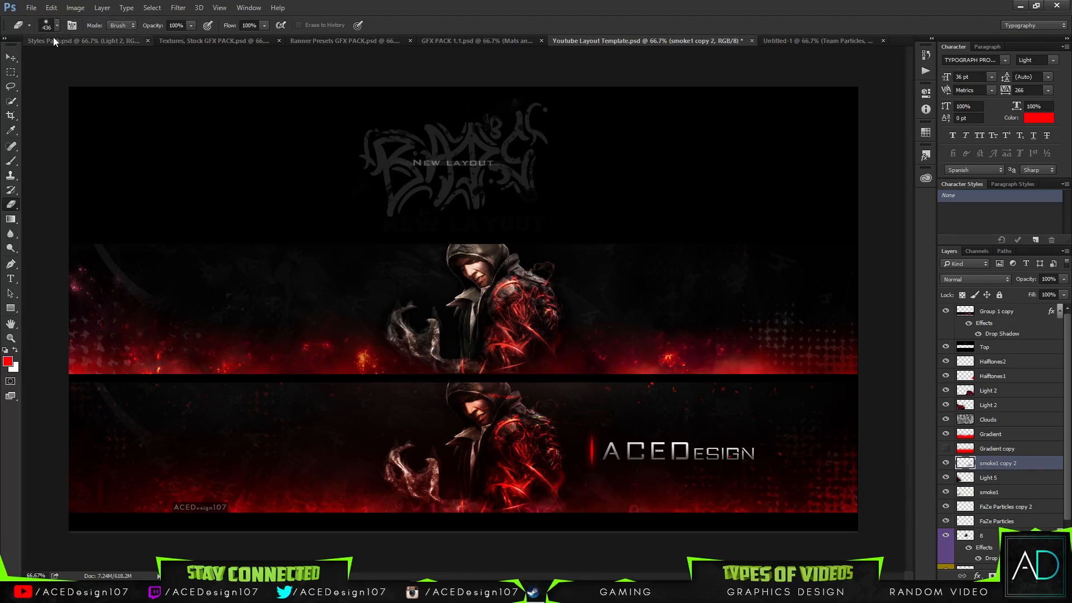
# - Hide the Light 2 layer and collapse the Abstract Lights group in Styles Pack.psd
pyautogui.click(72, 41)
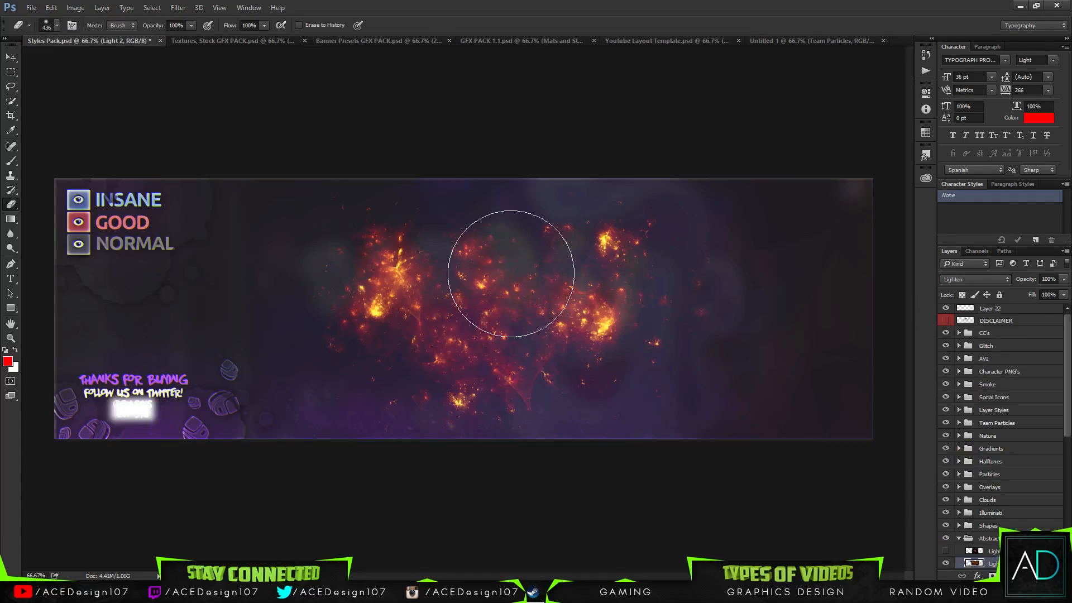
pyautogui.click(943, 564)
pyautogui.click(959, 539)
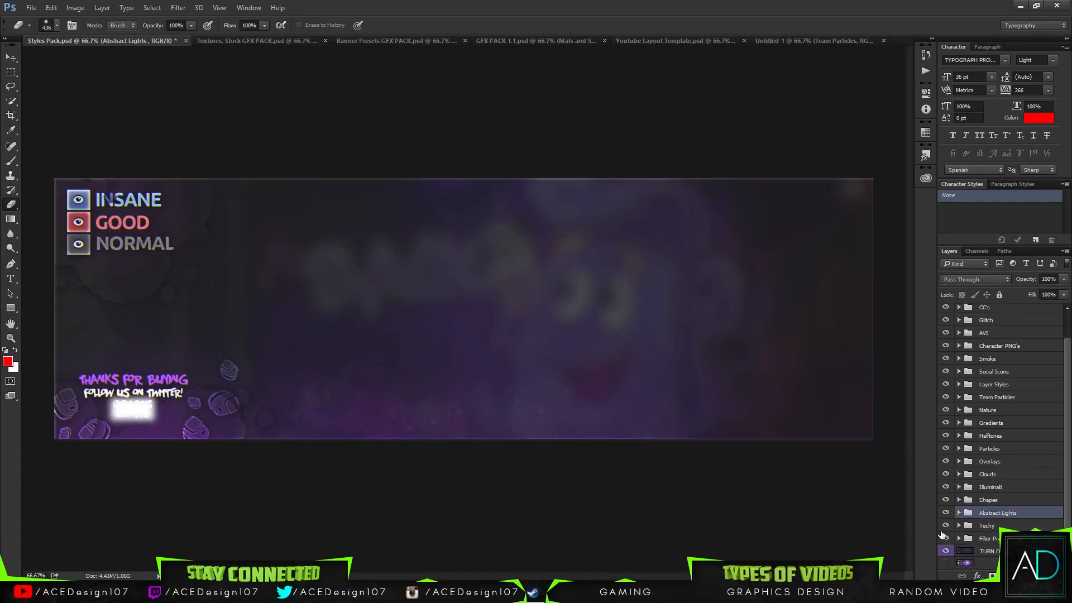
# - Expand the Techy group and preview the techy 4, techy 1 and techy 8 layers
pyautogui.scroll(-3, 952, 539)
pyautogui.click(947, 501)
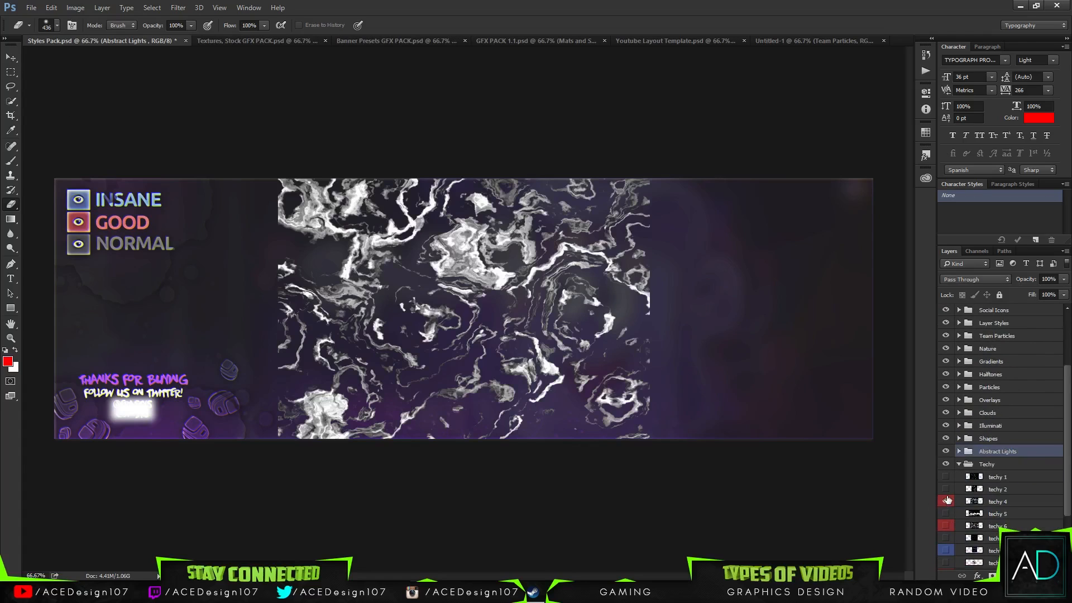
pyautogui.click(946, 500)
pyautogui.click(945, 477)
pyautogui.click(945, 477)
pyautogui.scroll(-3, 945, 502)
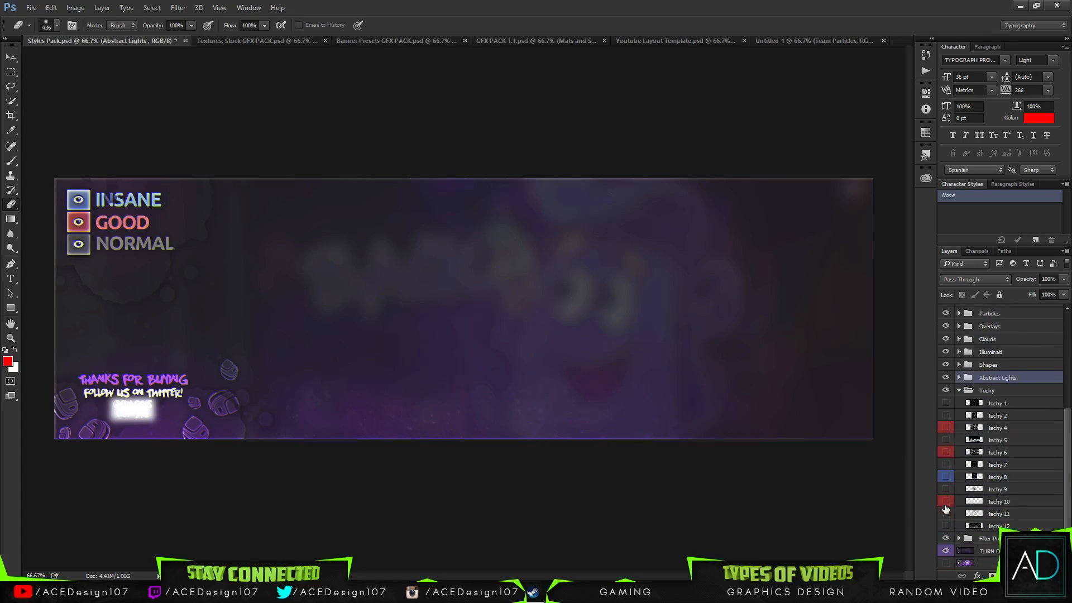
pyautogui.click(945, 477)
# - Show the techy 10 binary digits layer and copy it onto the upper banner of Youtube Layout Template.psd
pyautogui.click(945, 501)
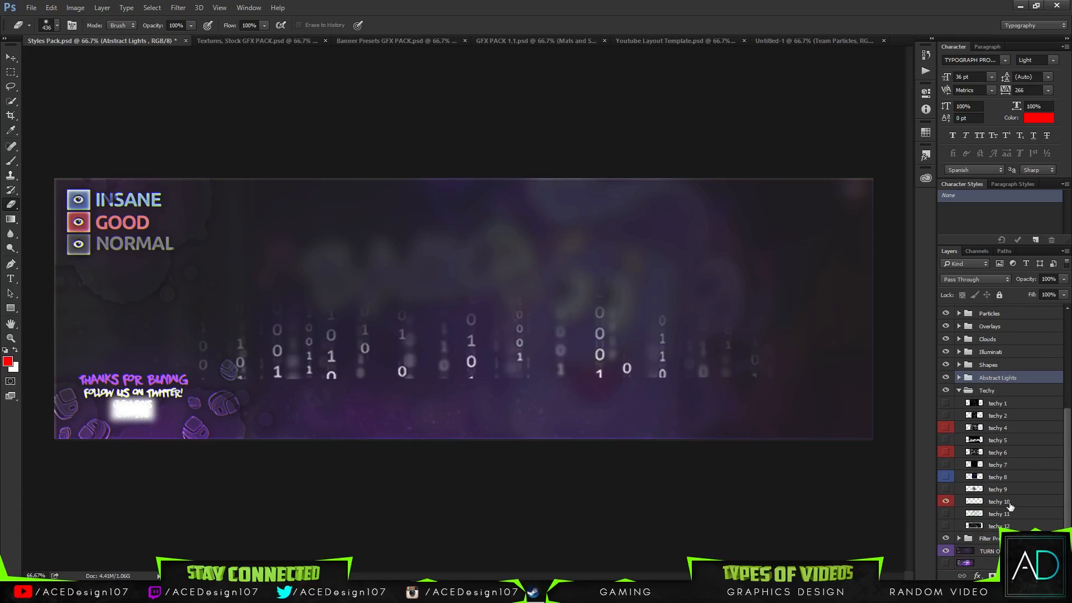
pyautogui.click(999, 500)
pyautogui.press('v')
pyautogui.moveTo(573, 377); pyautogui.dragTo(508, 49)
pyautogui.moveTo(669, 46); pyautogui.dragTo(542, 378)
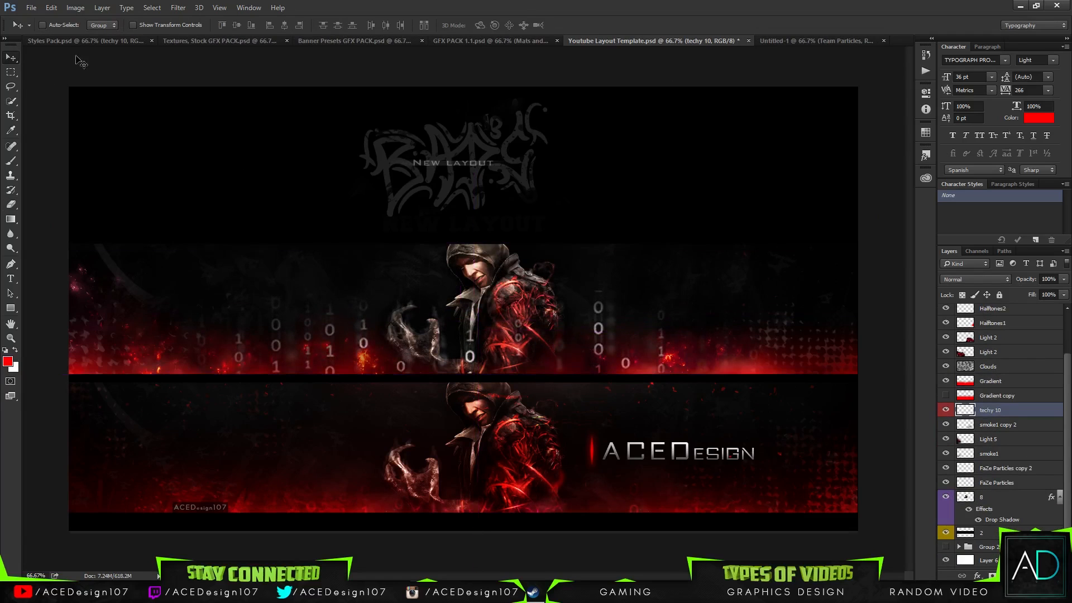
# - Copy techy 10 into the Untitled-1 document as well, and hide it and collapse its Techy group in Styles Pack.psd
pyautogui.click(96, 40)
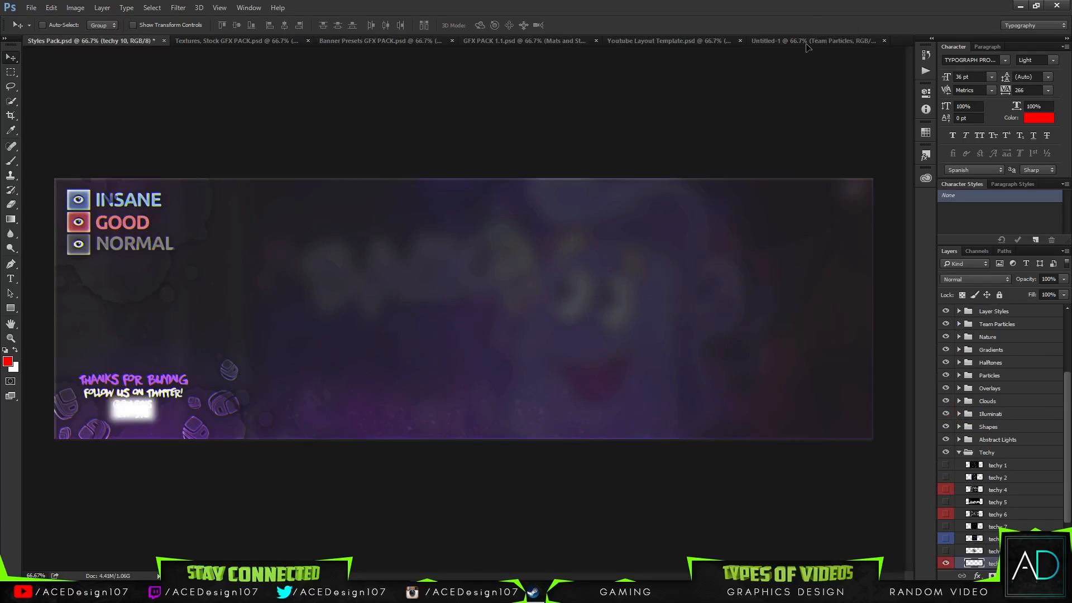
pyautogui.moveTo(805, 44); pyautogui.dragTo(391, 312)
pyautogui.click(128, 40)
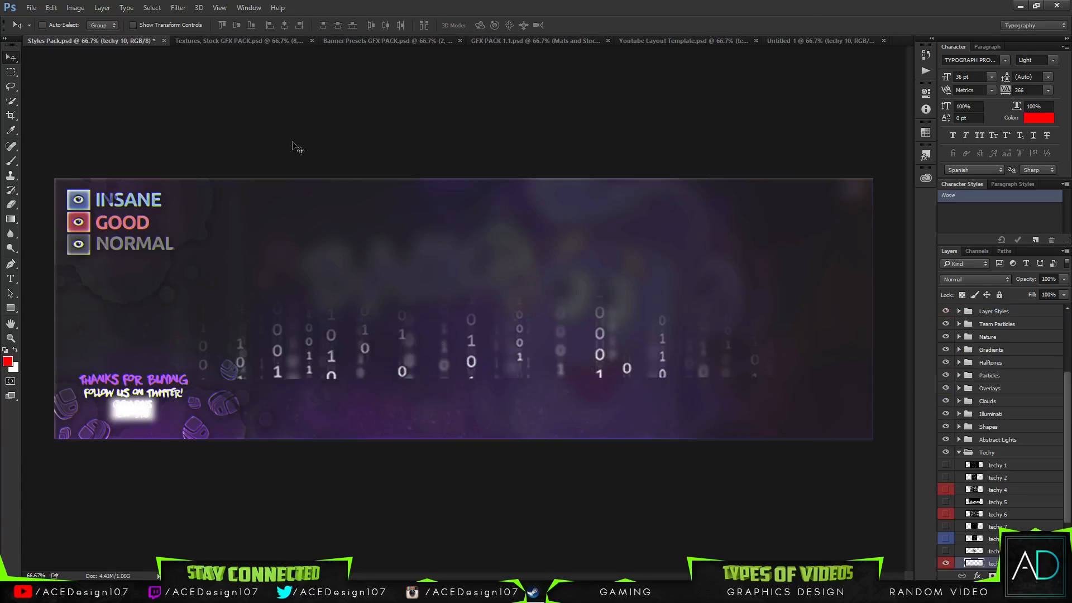
pyautogui.click(942, 569)
pyautogui.click(959, 452)
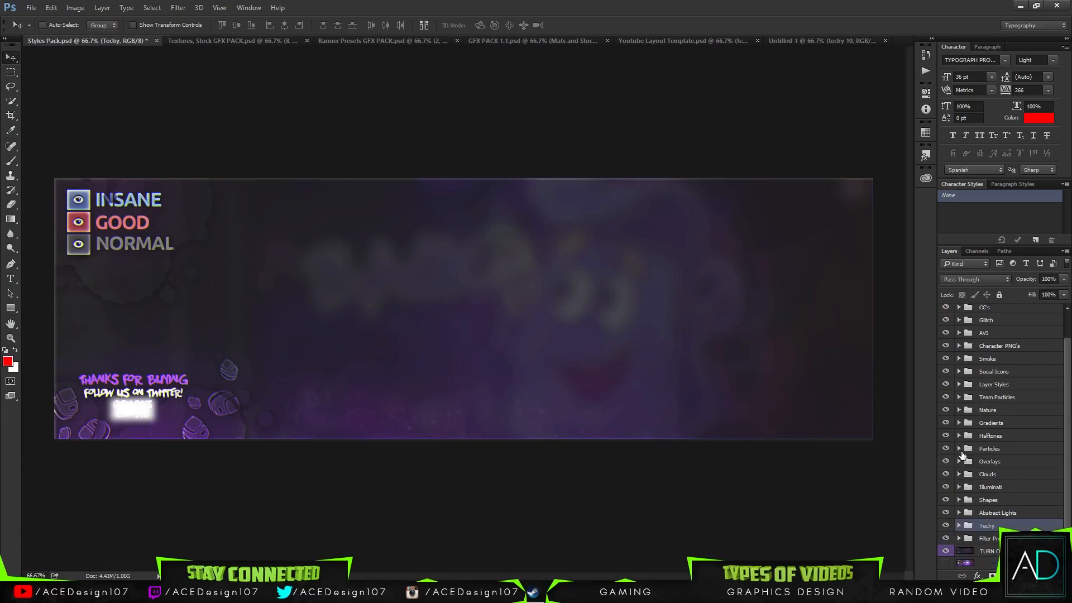
# - Expand the Abstract Lights group, show Light 2 and copy it onto the banner in Untitled-1
pyautogui.click(959, 512)
pyautogui.scroll(-5, 943, 413)
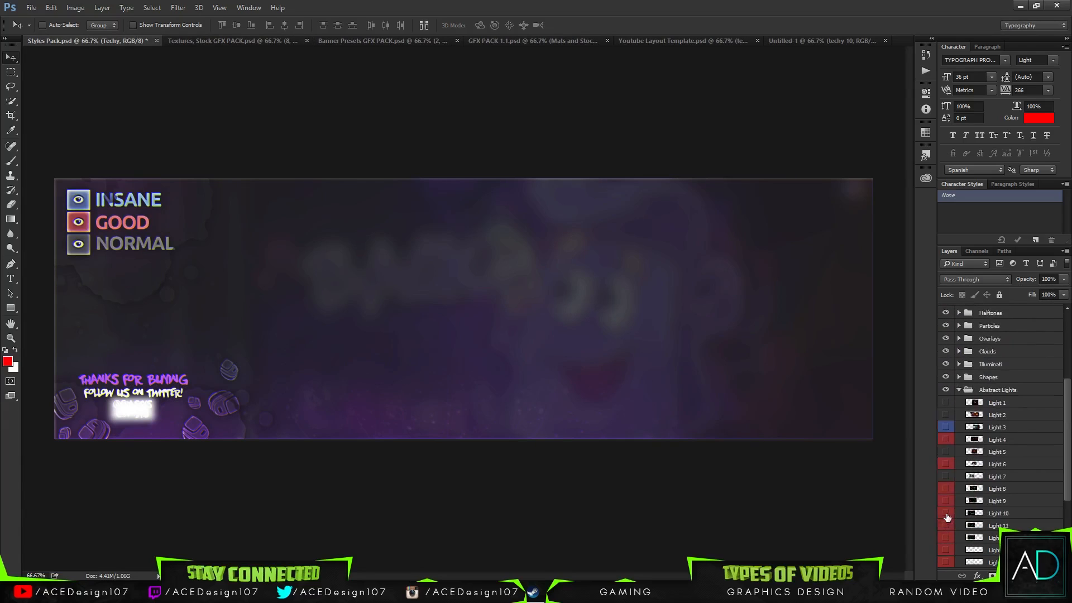
pyautogui.click(945, 403)
pyautogui.click(1014, 406)
pyautogui.press('b')
pyautogui.press('v')
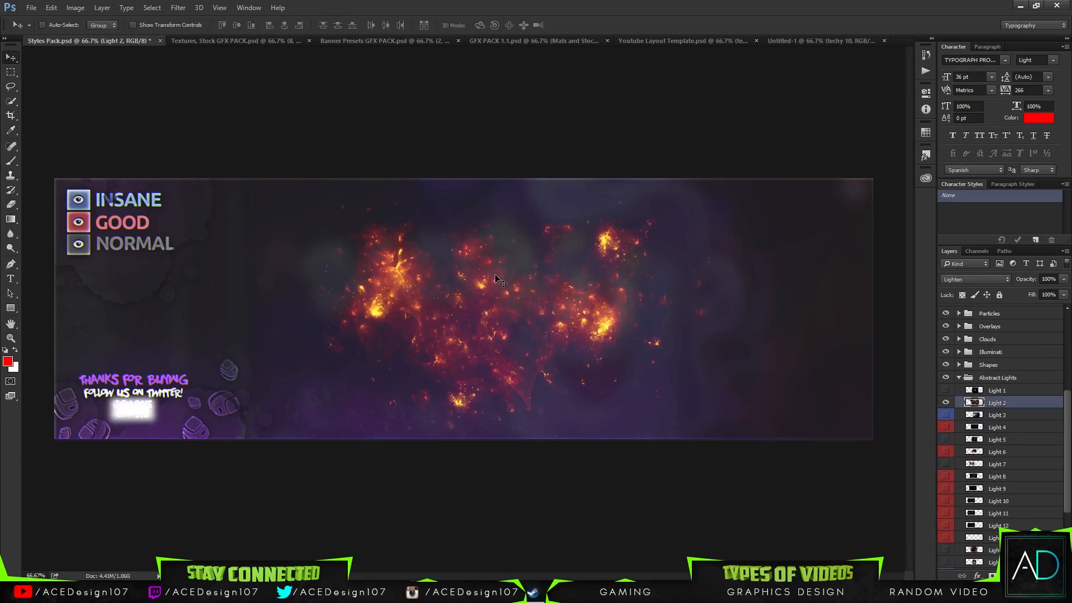
pyautogui.moveTo(495, 279)
pyautogui.mouseDown()
pyautogui.moveTo(815, 41)
pyautogui.moveTo(721, 83)
pyautogui.moveTo(512, 284)
pyautogui.mouseUp()
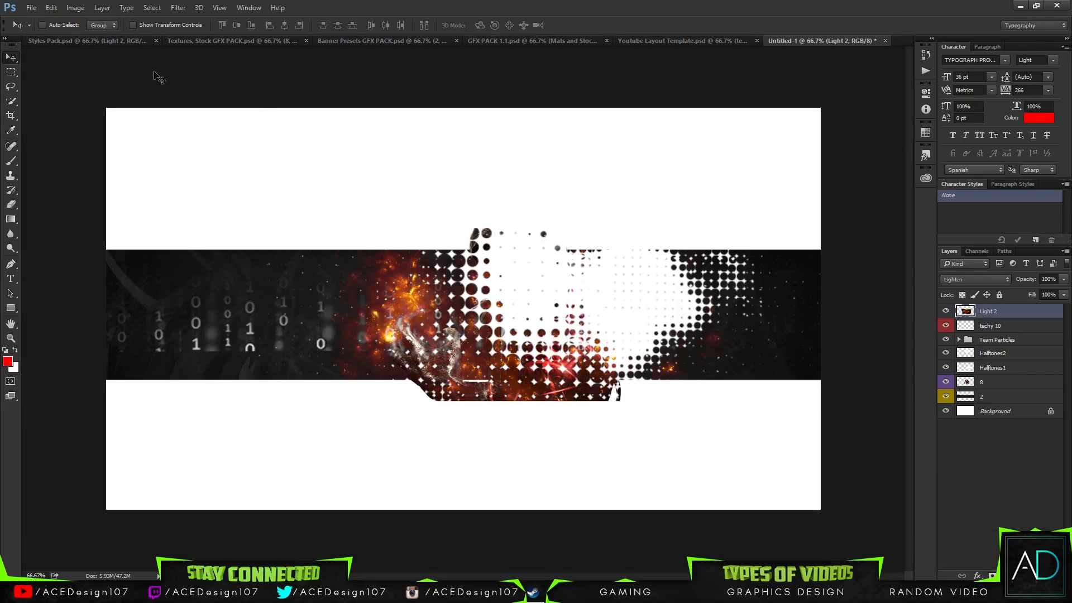
# - Return to Youtube Layout Template.psd and set the techy 10 layer's opacity to 55%
pyautogui.click(105, 40)
pyautogui.click(533, 41)
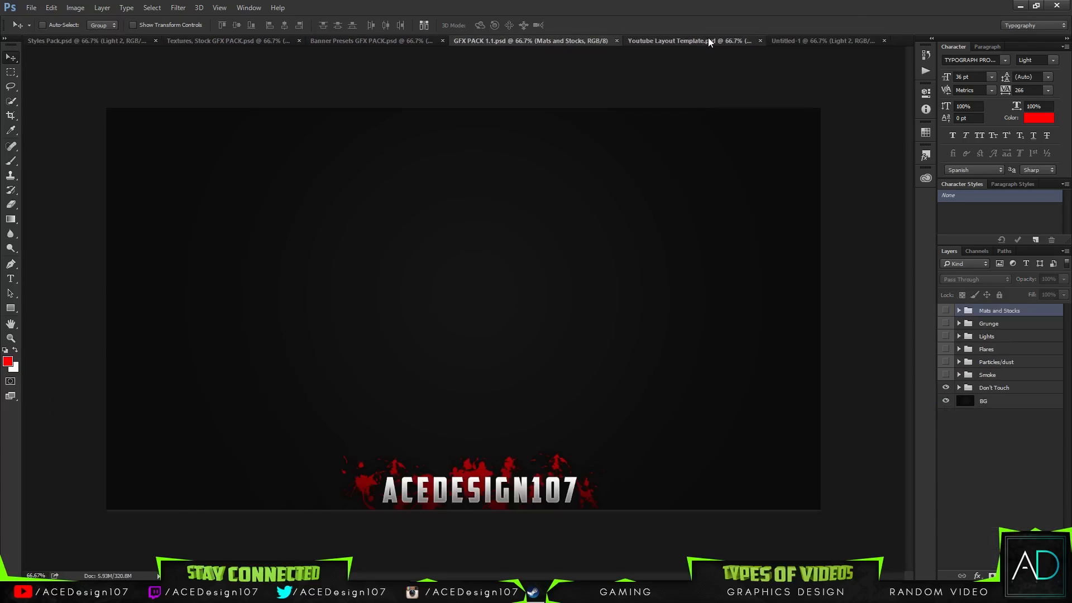
pyautogui.click(709, 41)
pyautogui.moveTo(605, 323); pyautogui.dragTo(608, 315)
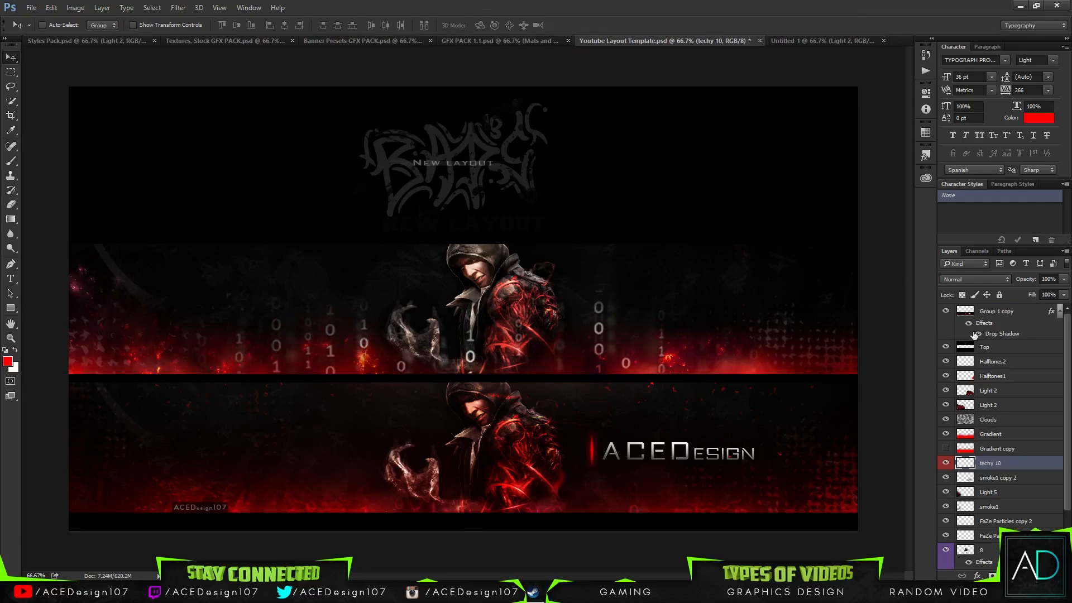
pyautogui.moveTo(1013, 297); pyautogui.dragTo(1025, 290)
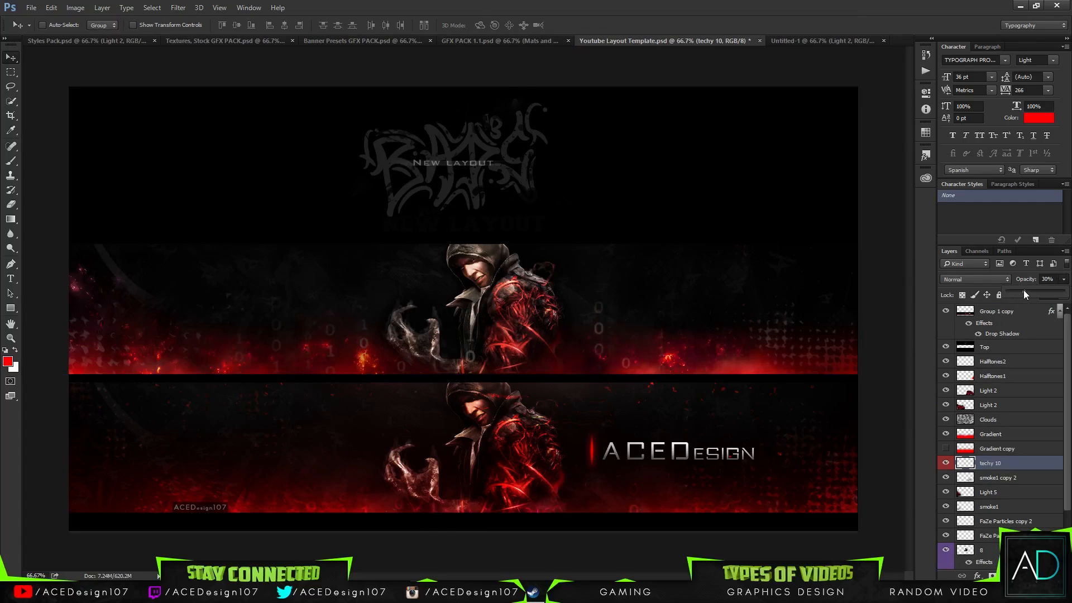
# - Erase the techy 10 digits overlapping the character and shift the layer toward the lower right of the upper banner
pyautogui.press('e')
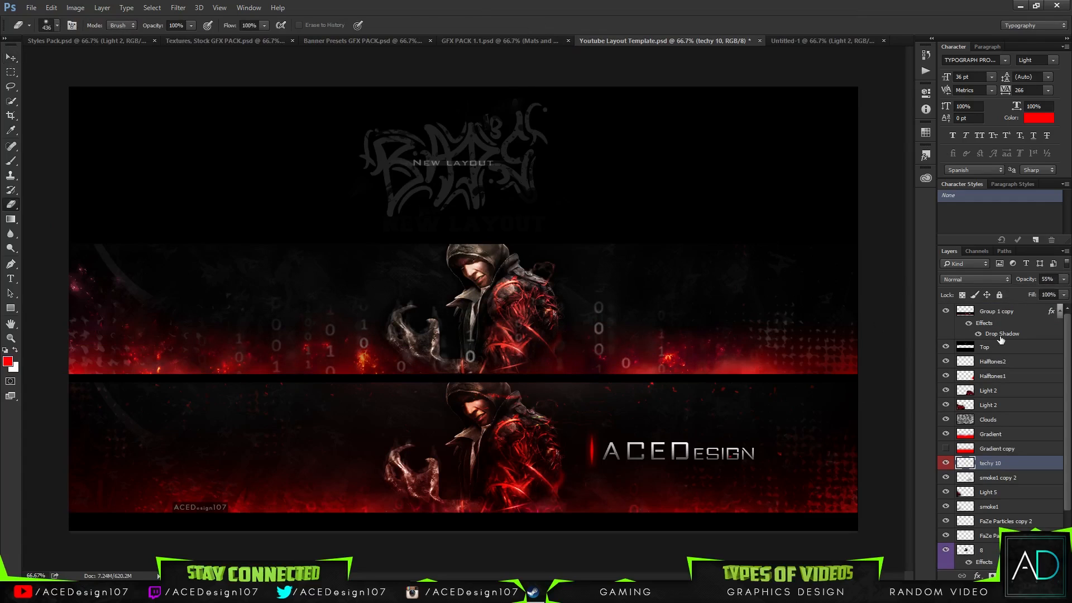
pyautogui.press('v')
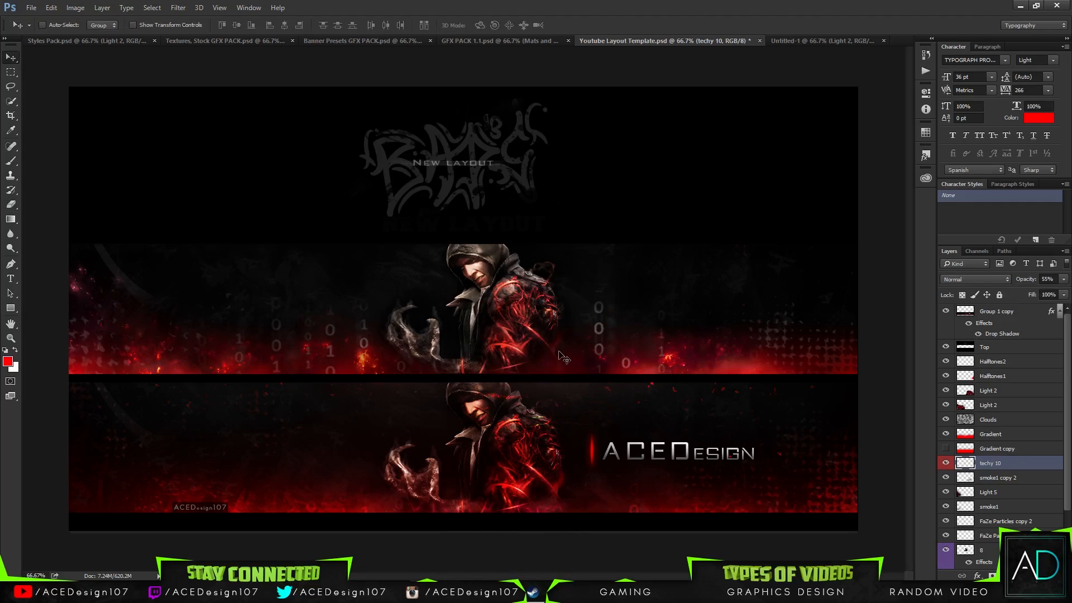
pyautogui.moveTo(557, 357)
pyautogui.mouseDown()
pyautogui.moveTo(570, 387)
pyautogui.moveTo(600, 363)
pyautogui.moveTo(670, 371)
pyautogui.moveTo(656, 370)
pyautogui.mouseUp()
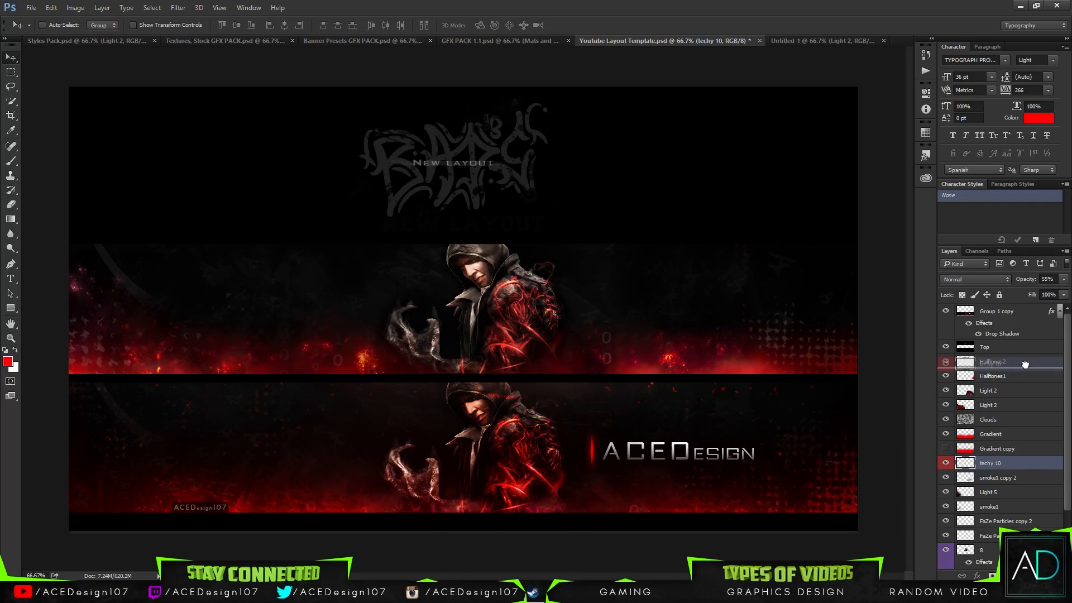
# - Move the techy 10 layer up in the stack to sit between Halftones2 and Halftones1
pyautogui.moveTo(1016, 371); pyautogui.dragTo(1017, 375)
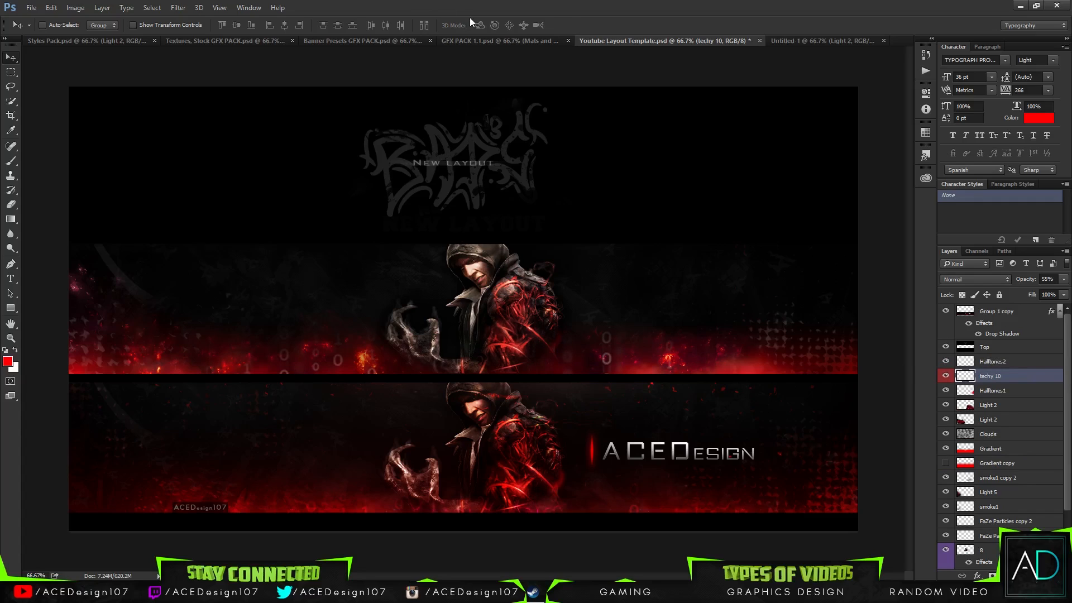
# - Show the middle of the three "Light." layers in the Lights group of GFX PACK 1.1.psd and copy it onto the upper banner in Youtube Layout Template.psd
pyautogui.click(473, 41)
pyautogui.click(945, 336)
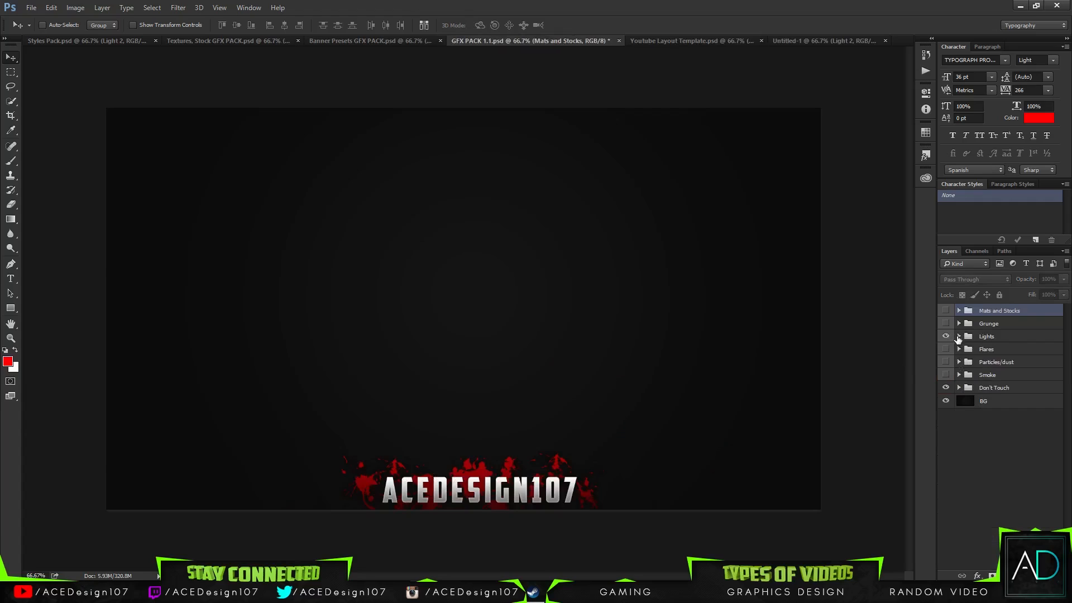
pyautogui.click(959, 336)
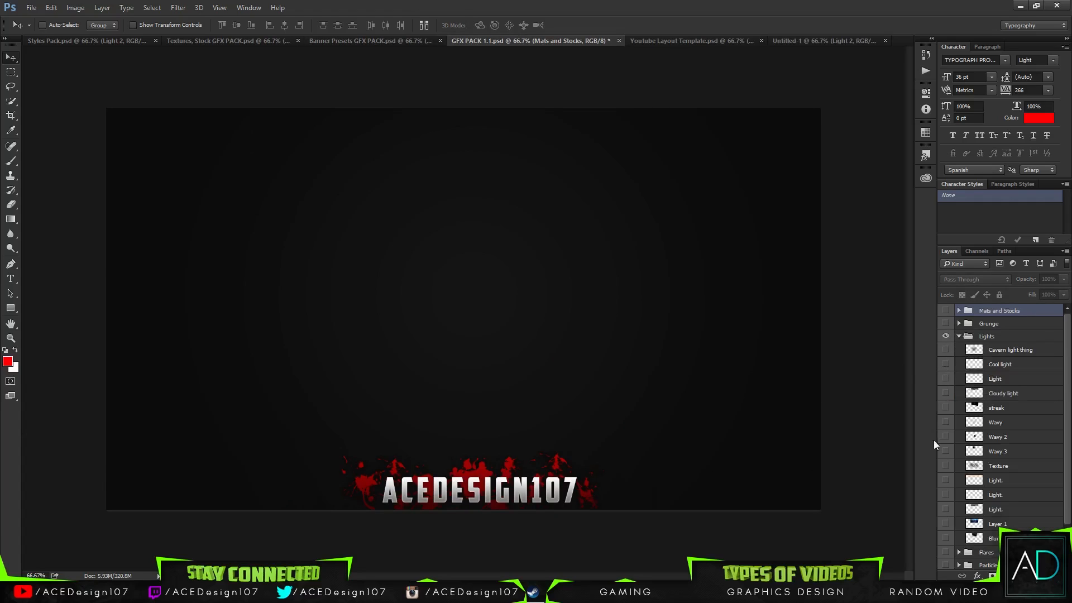
pyautogui.moveTo(945, 407); pyautogui.dragTo(949, 423)
pyautogui.click(945, 421)
pyautogui.click(947, 495)
pyautogui.click(996, 494)
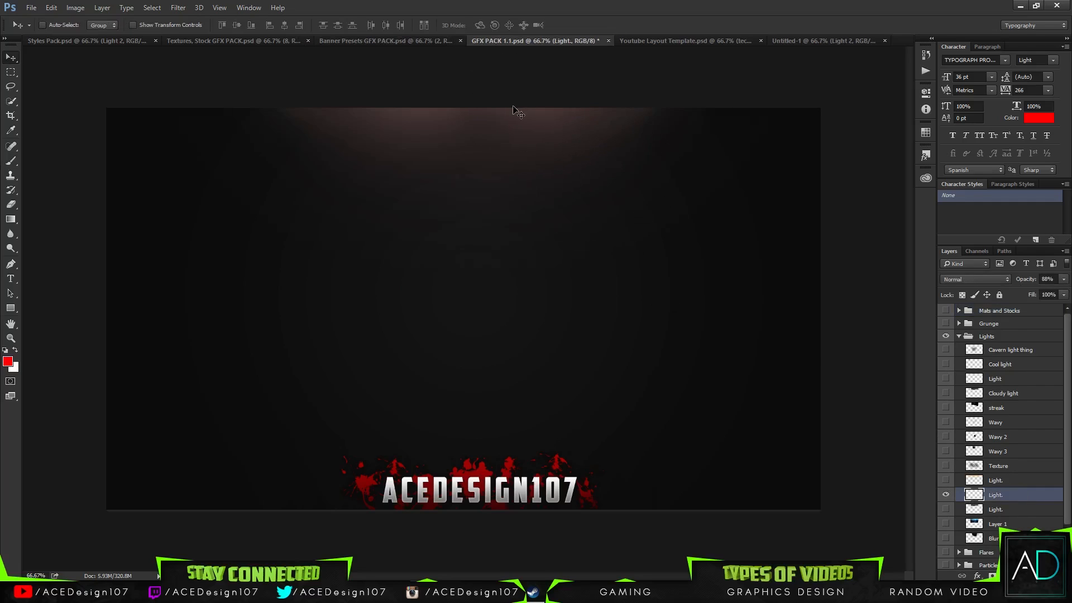
pyautogui.moveTo(514, 109); pyautogui.dragTo(522, 304)
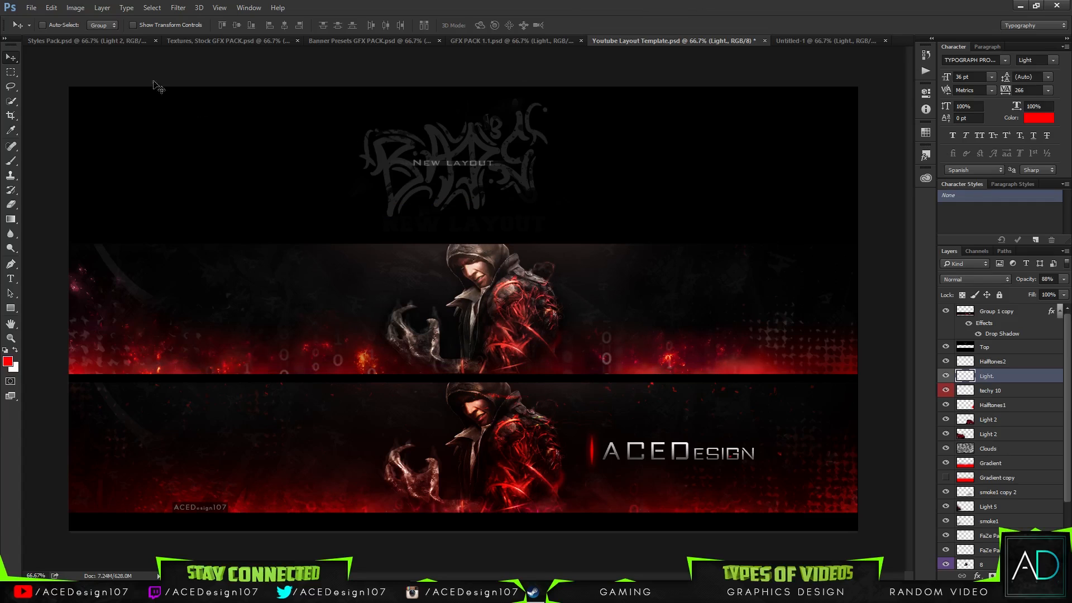
# - Switch to Styles Pack.psd and hide the Light 2 layer in the Abstract Lights group
pyautogui.click(120, 41)
pyautogui.click(946, 564)
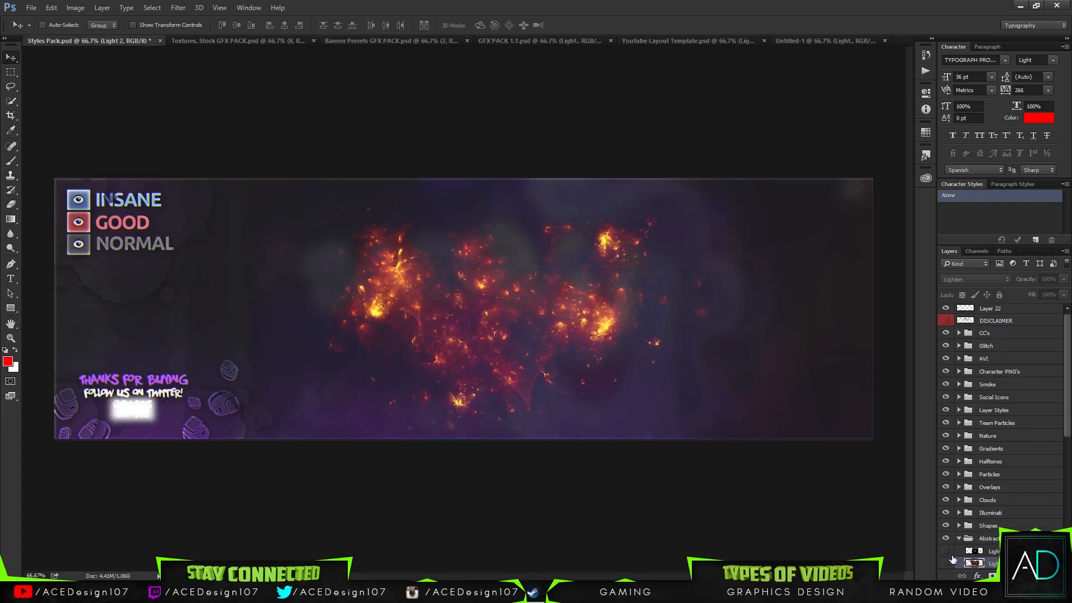
# - Close the Abstract Lights group, preview the patterns in the Halftones group and leave Halftones3 shown
pyautogui.click(959, 539)
pyautogui.click(958, 462)
pyautogui.click(947, 498)
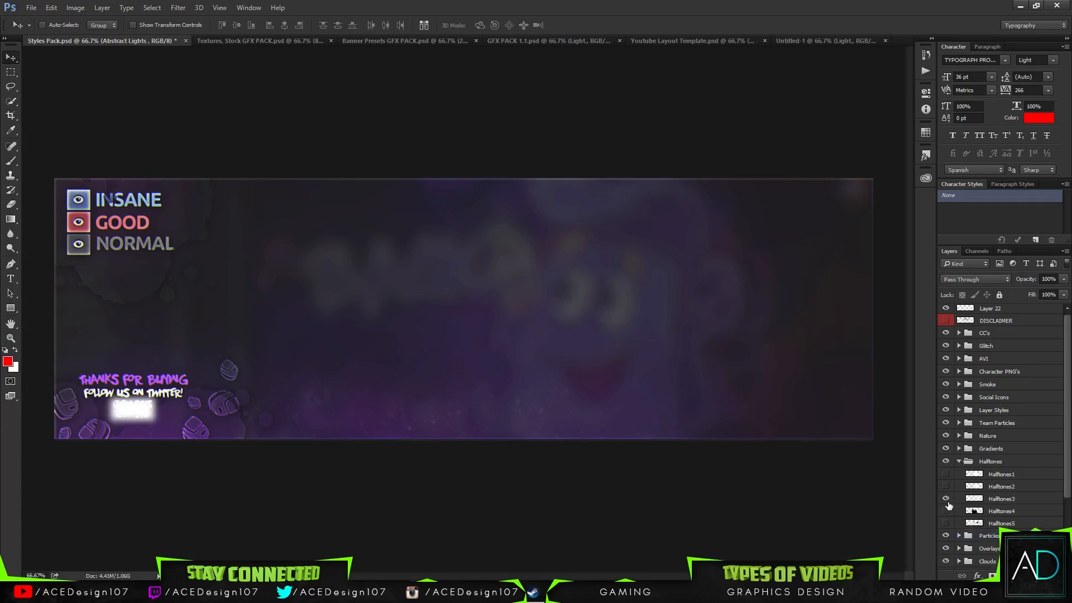
pyautogui.click(948, 498)
pyautogui.click(947, 511)
pyautogui.click(947, 511)
pyautogui.click(947, 498)
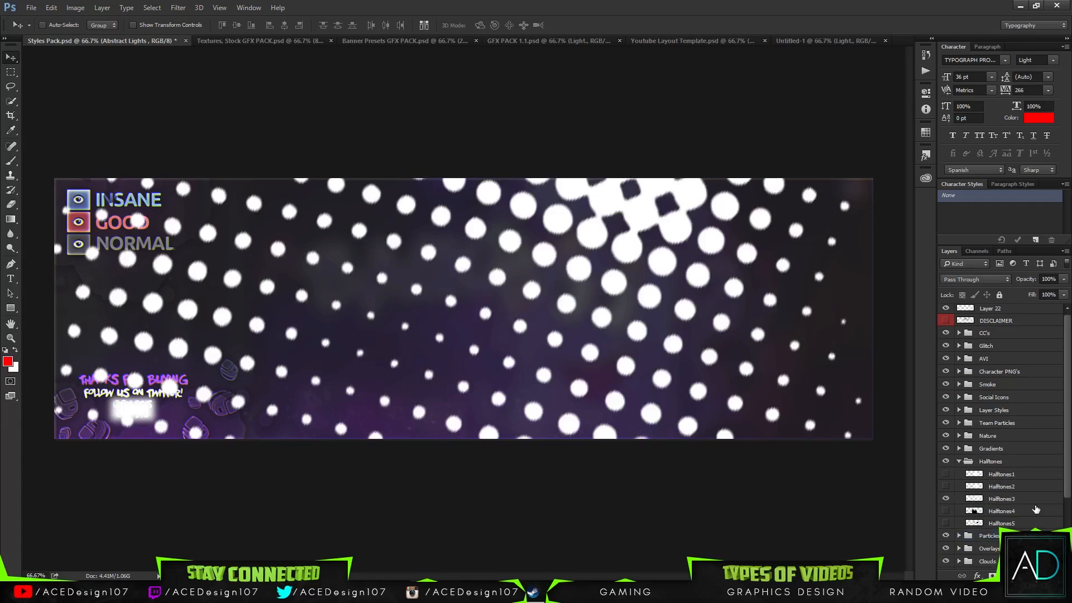
# - Copy the Halftones3 layer from Styles Pack.psd into Youtube Layout Template.psd
pyautogui.click(974, 511)
pyautogui.press('b')
pyautogui.click(1028, 499)
pyautogui.press('v')
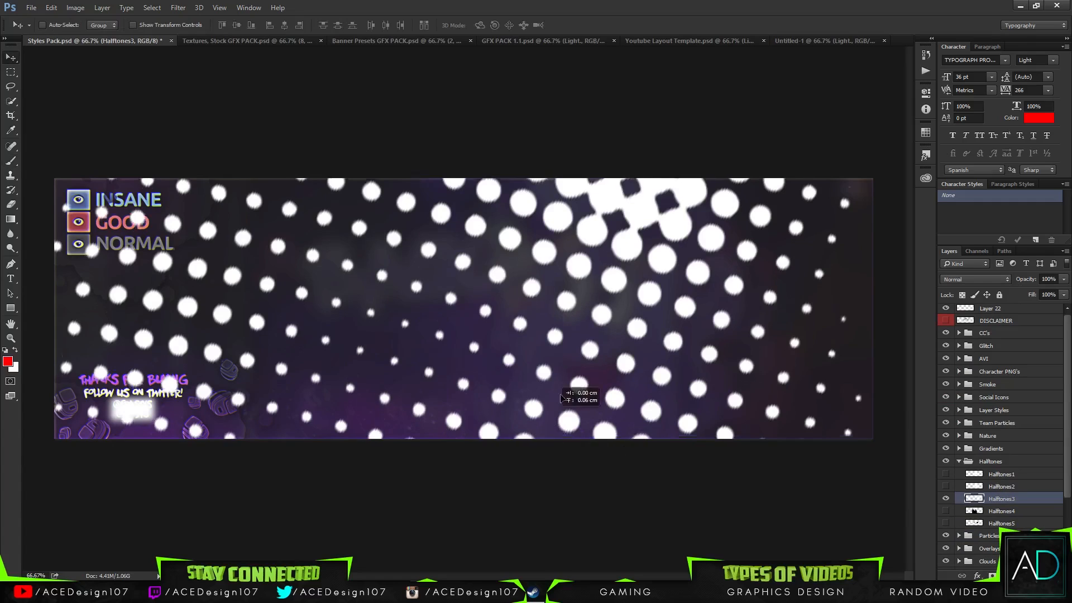
pyautogui.moveTo(574, 397)
pyautogui.mouseDown()
pyautogui.moveTo(662, 49)
pyautogui.moveTo(313, 346)
pyautogui.moveTo(189, 193)
pyautogui.moveTo(466, 131)
pyautogui.mouseUp()
# - Scale the oversized Halftones3 pattern down to a small square over the left part of the layout
pyautogui.hotkey('ctrl', 't')
pyautogui.hotkey('ctrl', '0')
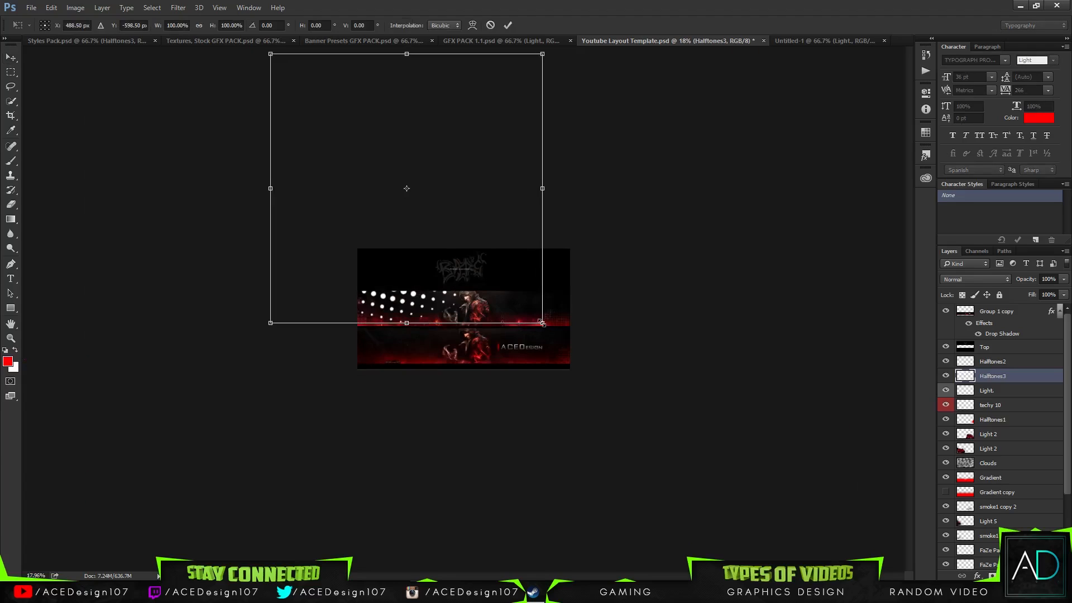
pyautogui.moveTo(542, 322); pyautogui.dragTo(410, 306)
pyautogui.press('Return')
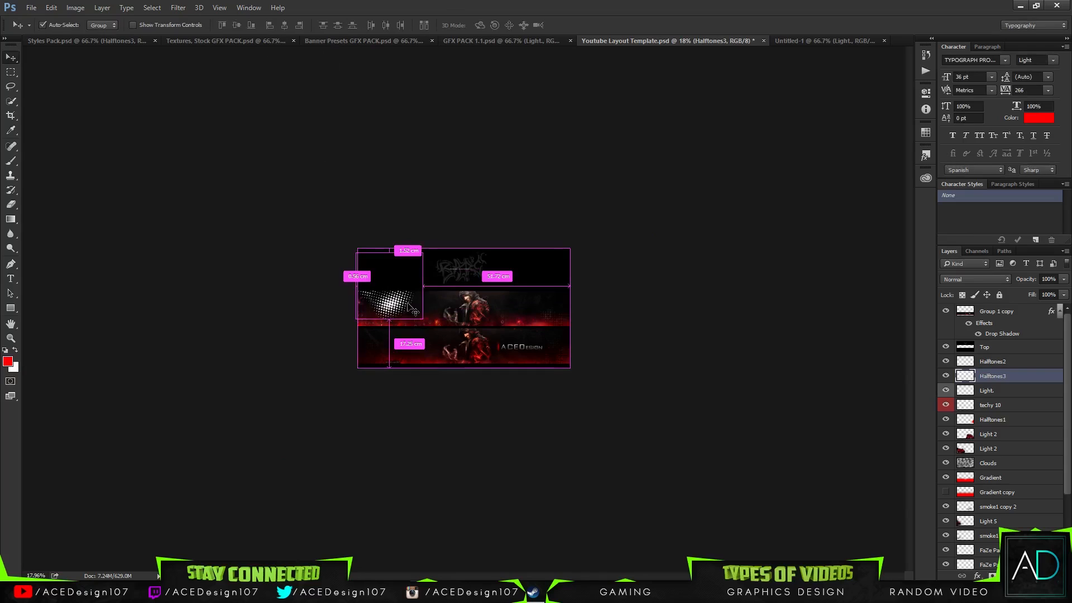
# - Reposition and enlarge the Halftones3 dots so they cover the left side of the upper banner
pyautogui.hotkey('ctrl', '0')
pyautogui.moveTo(190, 287); pyautogui.dragTo(263, 237)
pyautogui.hotkey('ctrl', 't')
pyautogui.moveTo(370, 306); pyautogui.dragTo(516, 448)
pyautogui.moveTo(380, 303); pyautogui.dragTo(236, 233)
pyautogui.press('Return')
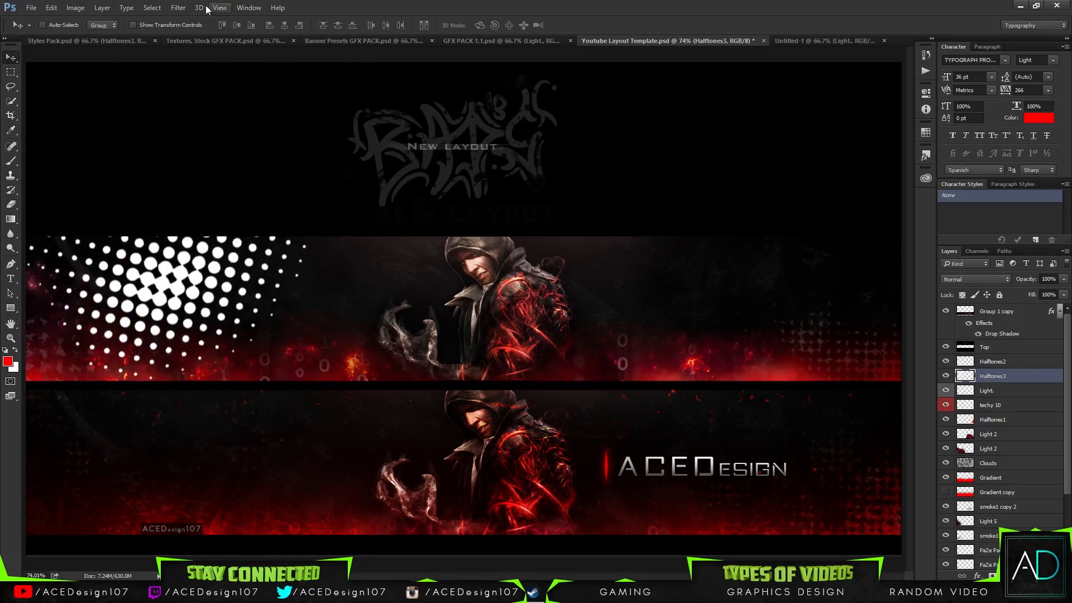
# - Apply the Ripple filter repeatedly to Halftones3 to distort its dots into jagged shapes
pyautogui.click(178, 8)
pyautogui.click(185, 20)
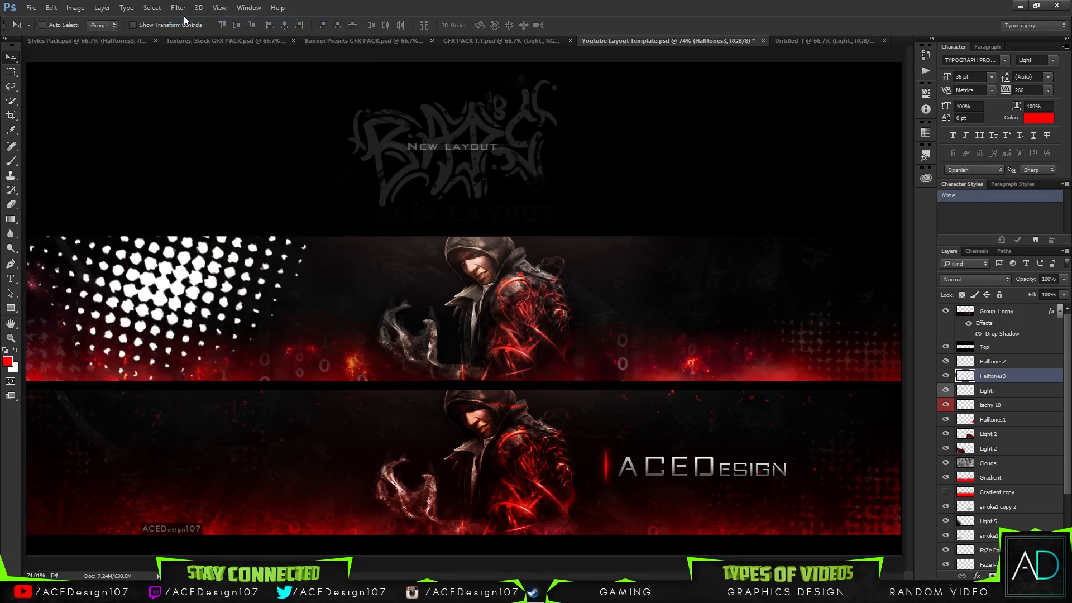
pyautogui.click(179, 8)
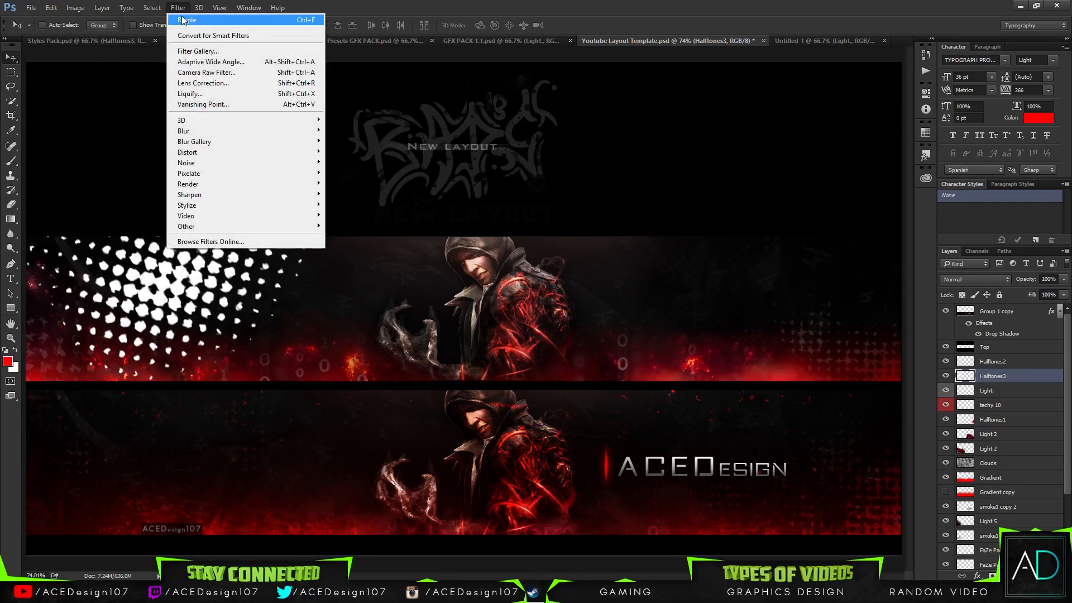
pyautogui.click(223, 18)
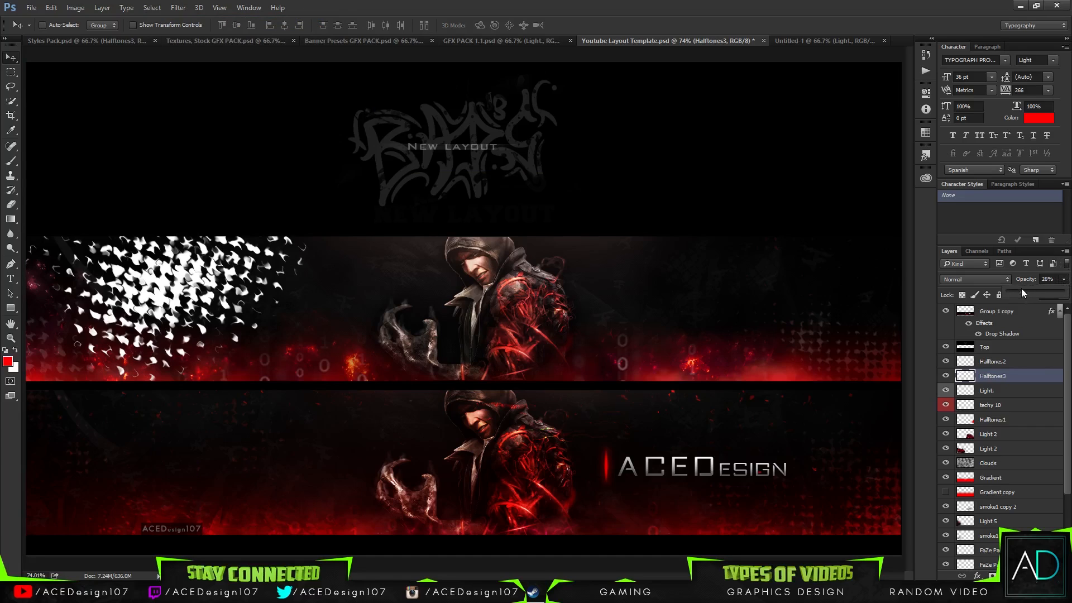
# - Lower the Halftones3 opacity to 5% and shift the pattern toward the upper banner's top-left corner
pyautogui.moveTo(1021, 289); pyautogui.dragTo(1013, 287)
pyautogui.click(1010, 282)
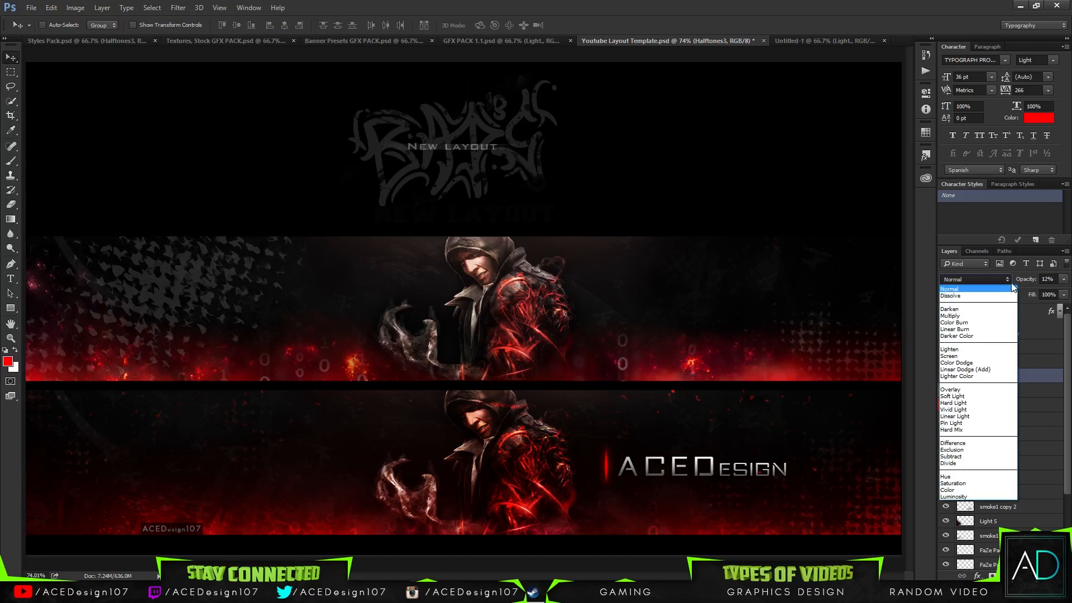
pyautogui.click(1012, 286)
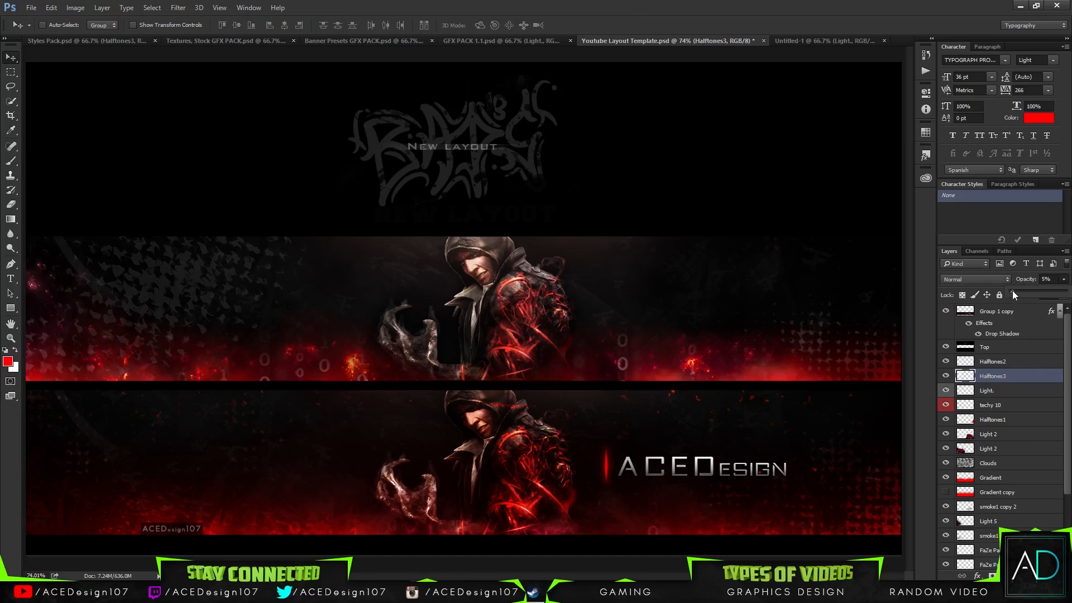
pyautogui.press('b')
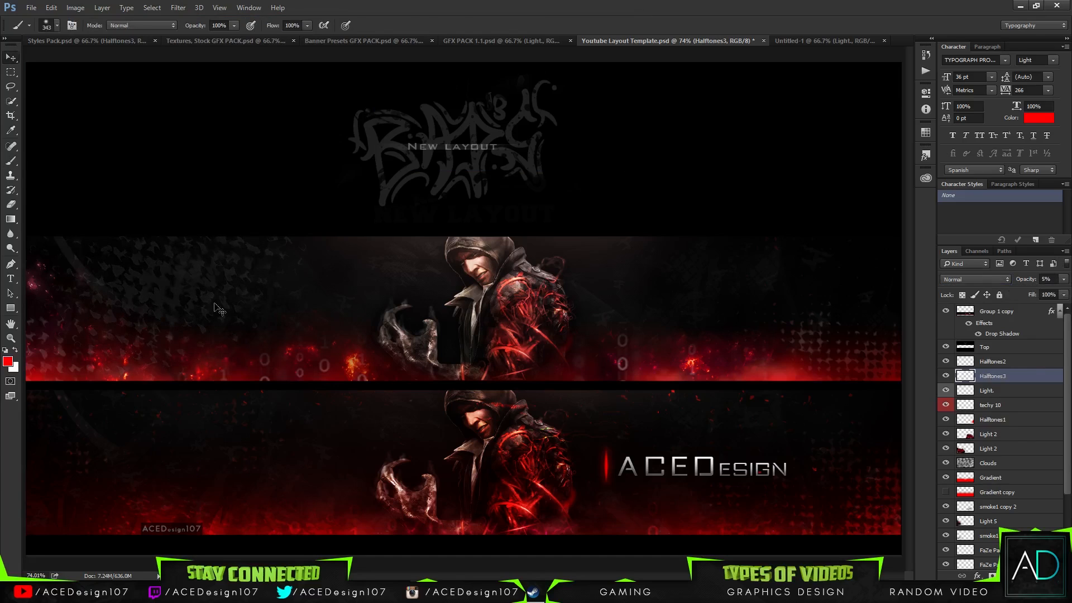
pyautogui.press('v')
pyautogui.moveTo(209, 299); pyautogui.dragTo(126, 226)
pyautogui.press('e')
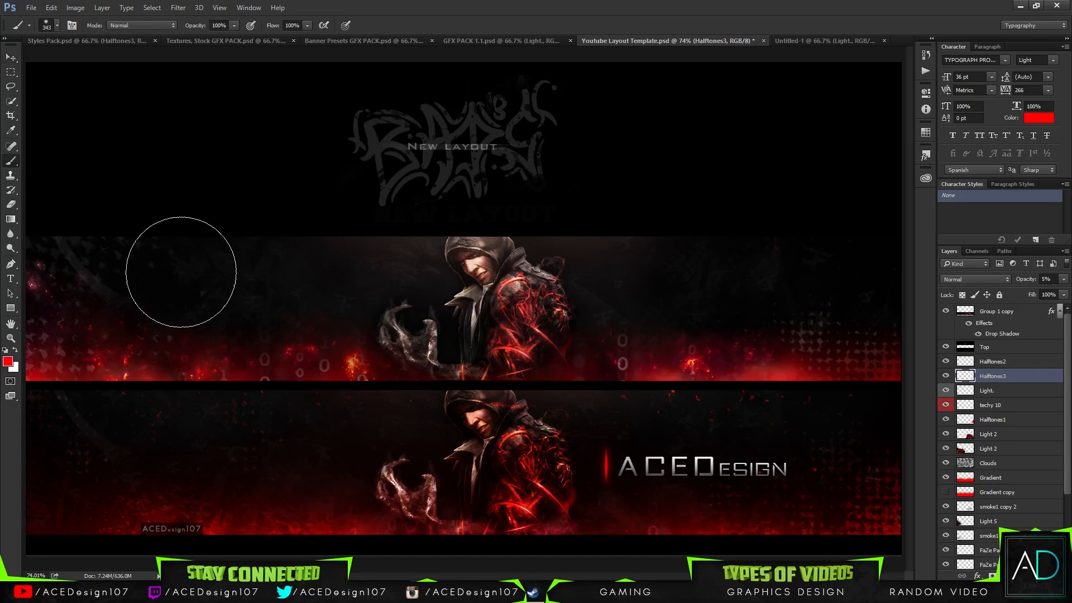
pyautogui.keyDown('ctrl'); pyautogui.click(963, 380); pyautogui.keyUp('ctrl')
pyautogui.press('b')
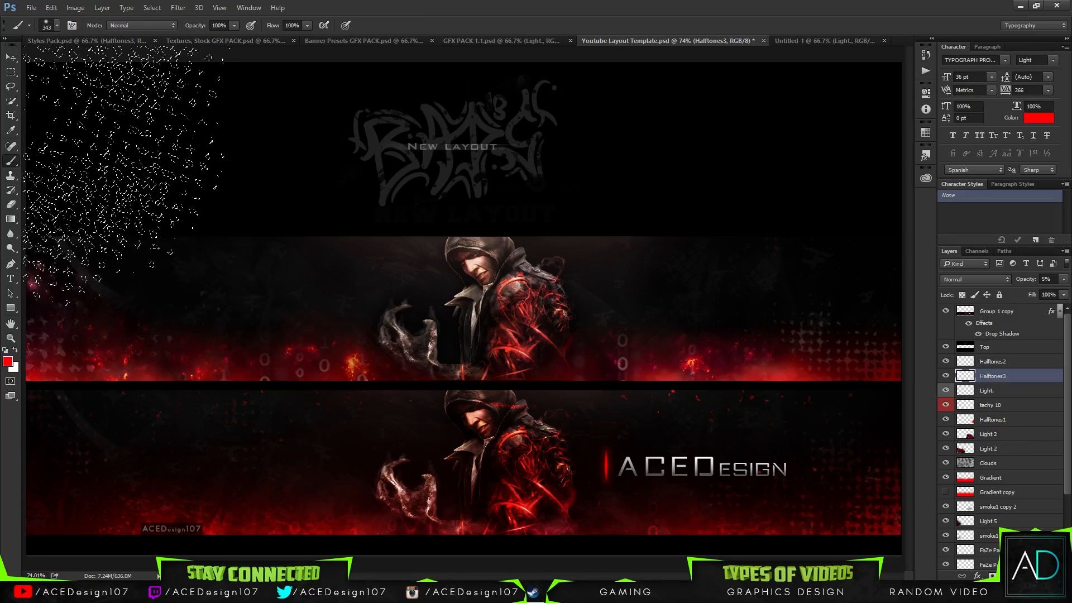
pyautogui.hotkey('ctrl', 'd')
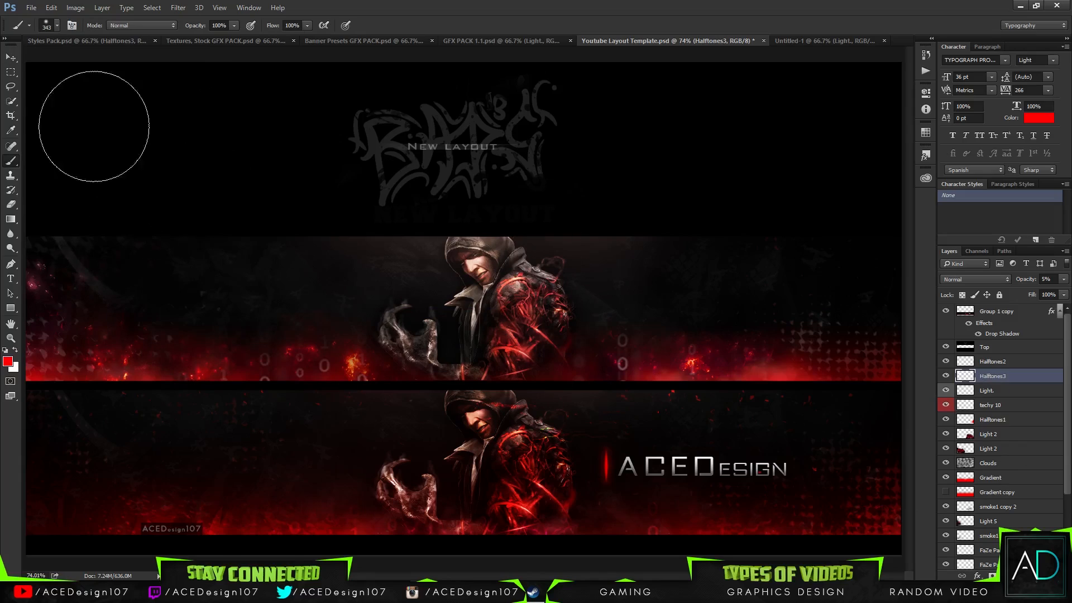
pyautogui.press('v')
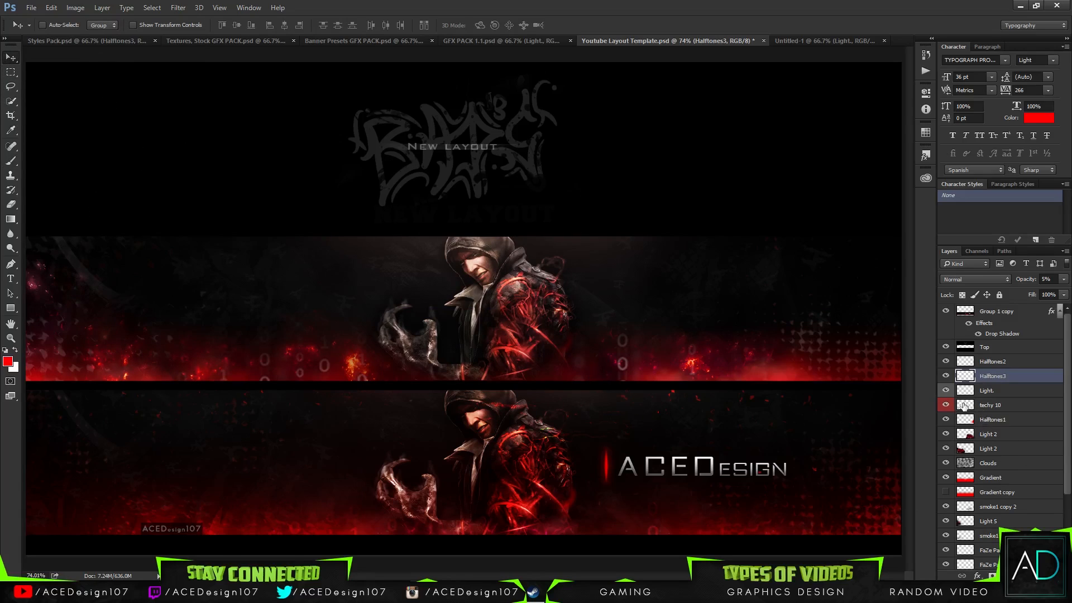
# - Make the Gradient copy layer visible to strengthen the red glow along the upper banner's bottom edge
pyautogui.click(946, 420)
pyautogui.click(946, 492)
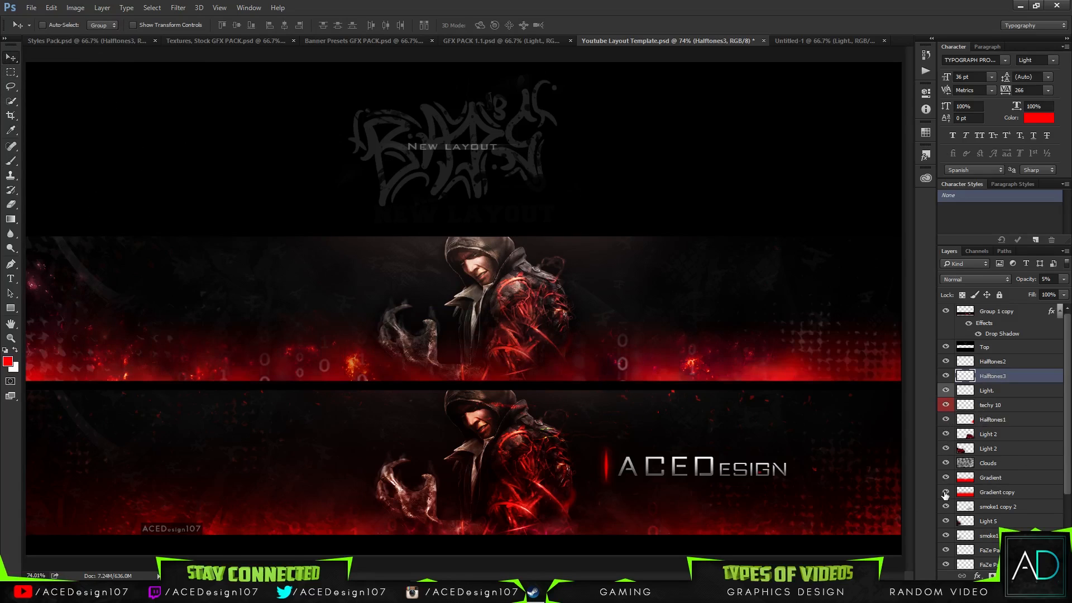
pyautogui.click(945, 493)
pyautogui.click(944, 493)
pyautogui.scroll(-3, 1036, 513)
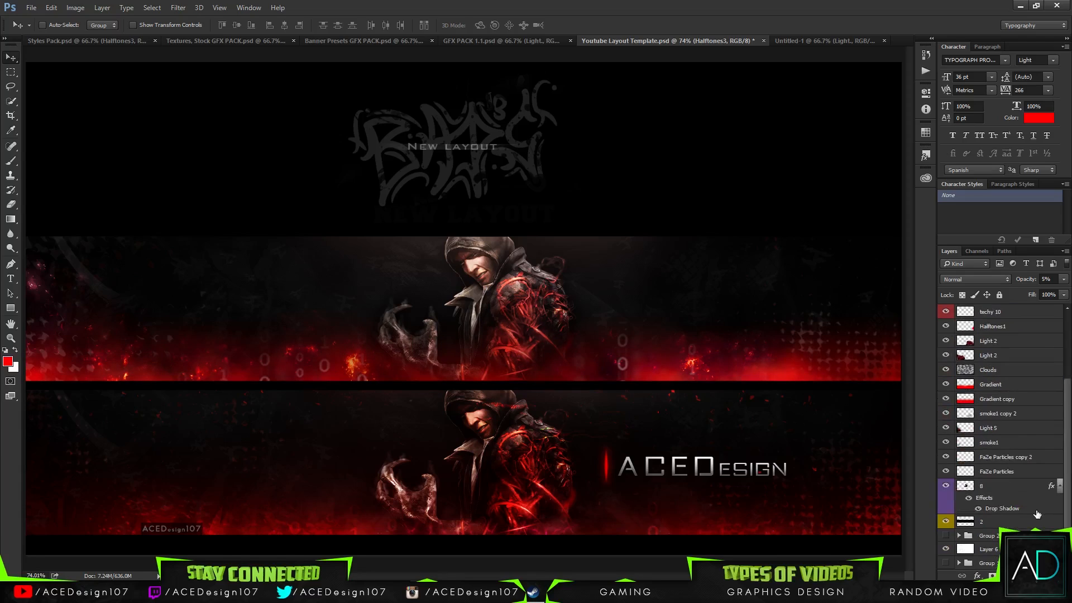
pyautogui.scroll(3, 987, 510)
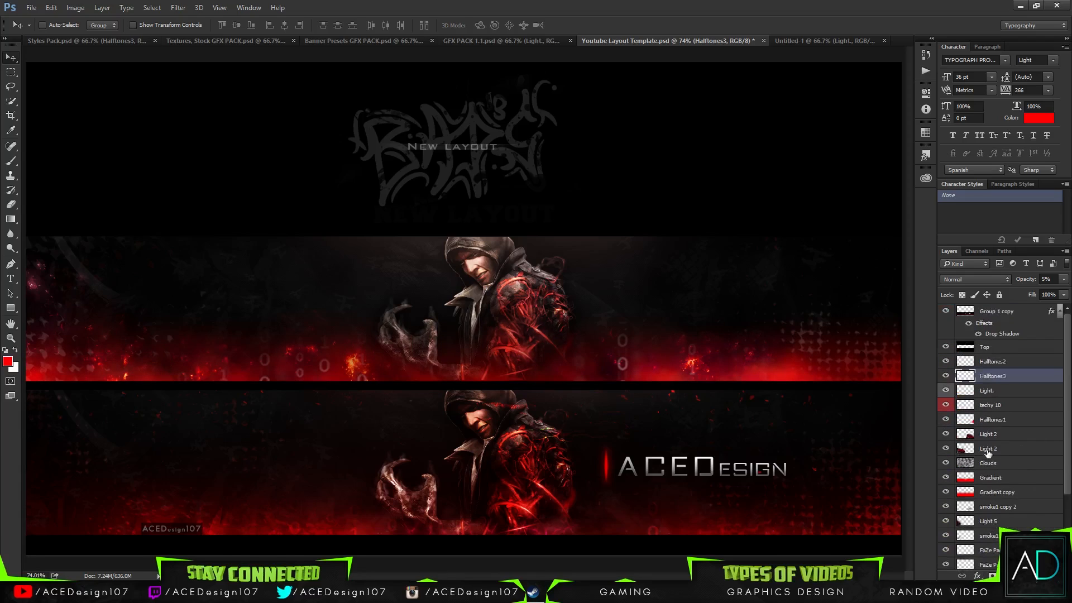
# - Load the Halftones2 dots as a selection, brush over them in red, and clear the selection
pyautogui.keyDown('ctrl'); pyautogui.click(971, 370); pyautogui.keyUp('ctrl')
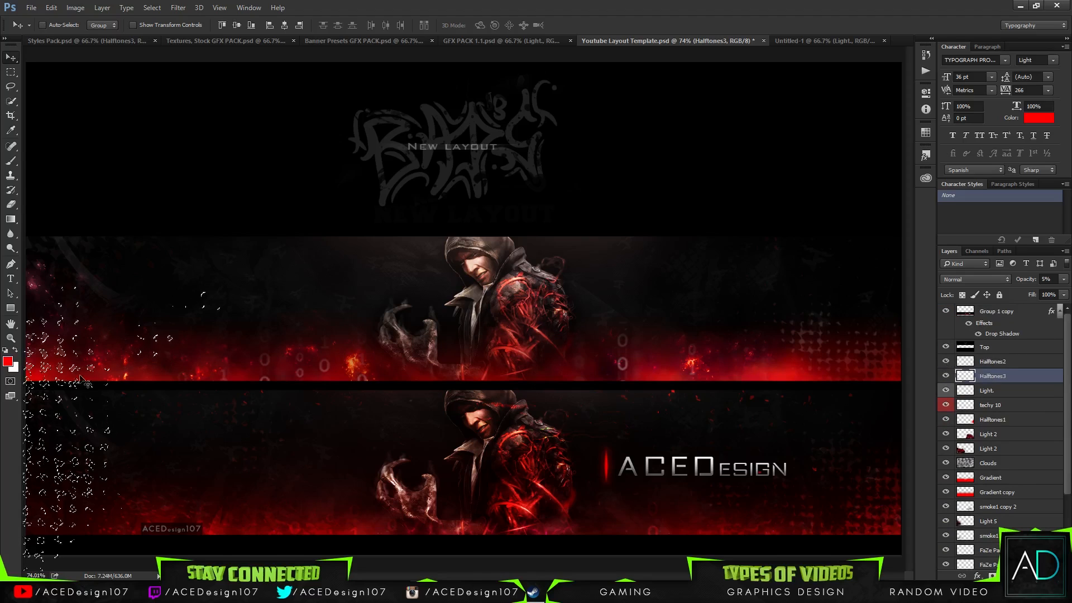
pyautogui.press('b')
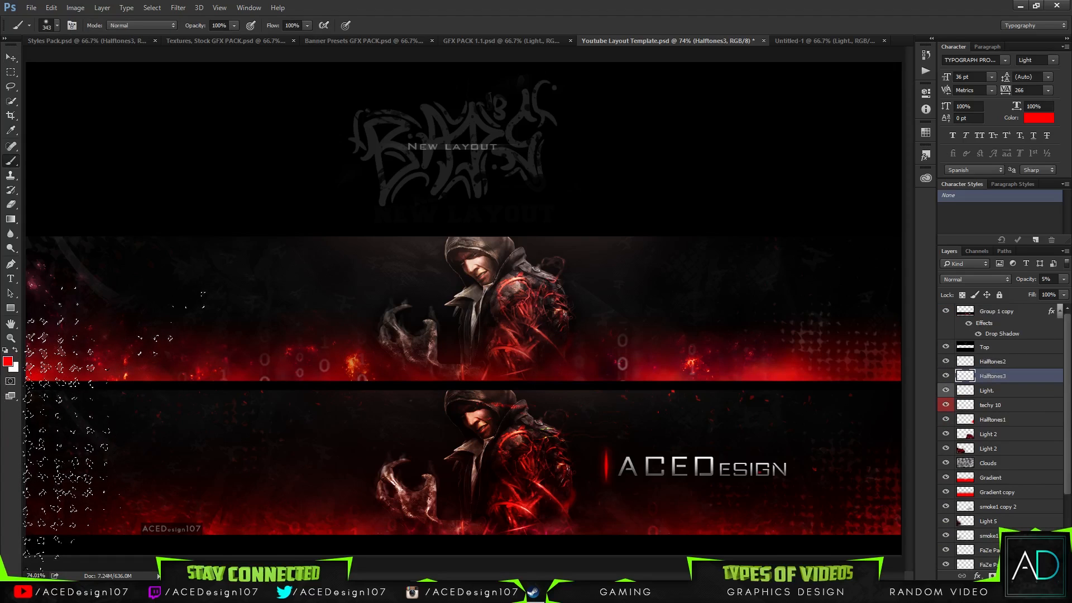
pyautogui.hotkey('ctrl', 'd')
pyautogui.click(10, 58)
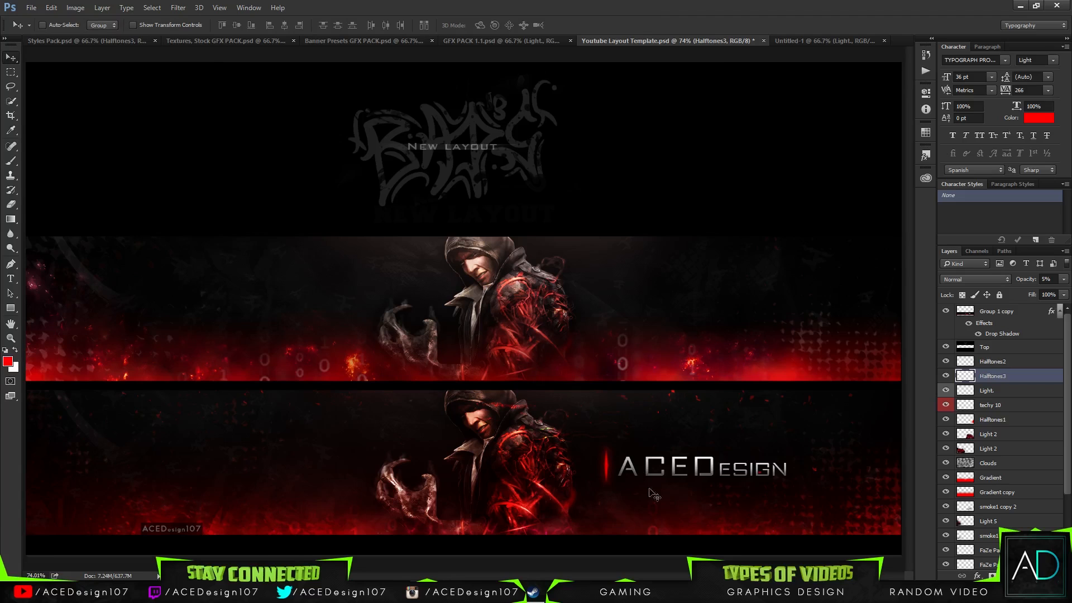
# - Examine the hooded character in both banners up close, comparing the two designs
pyautogui.hotkey('ctrl', '+')
pyautogui.hotkey('ctrl', '+')
pyautogui.hotkey('ctrl', '+')
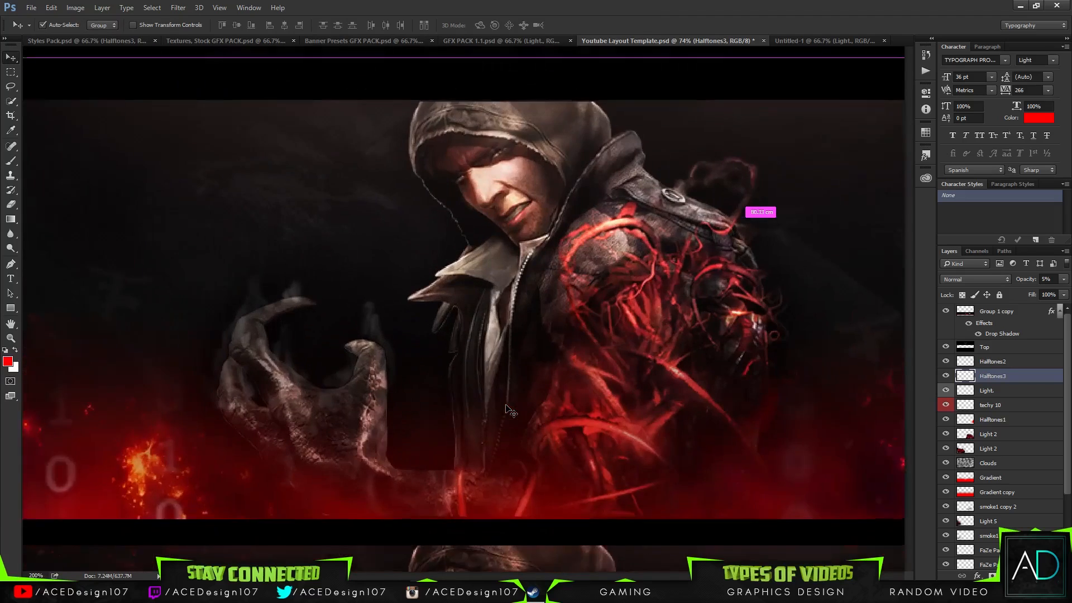
pyautogui.scroll(-3, 622, 440)
pyautogui.scroll(-5, 622, 440)
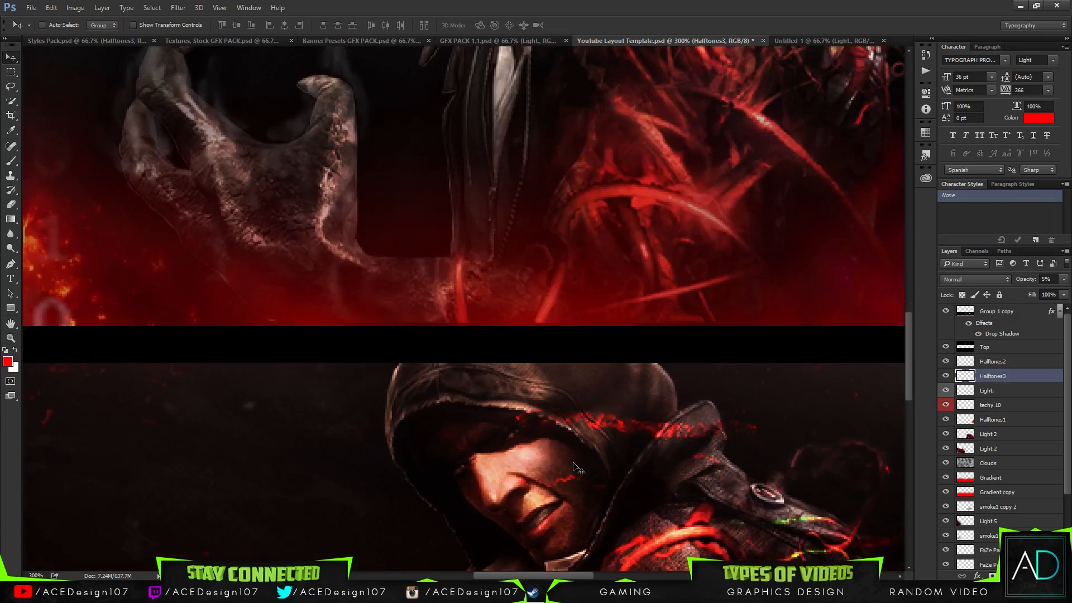
pyautogui.hotkey('ctrl', '0')
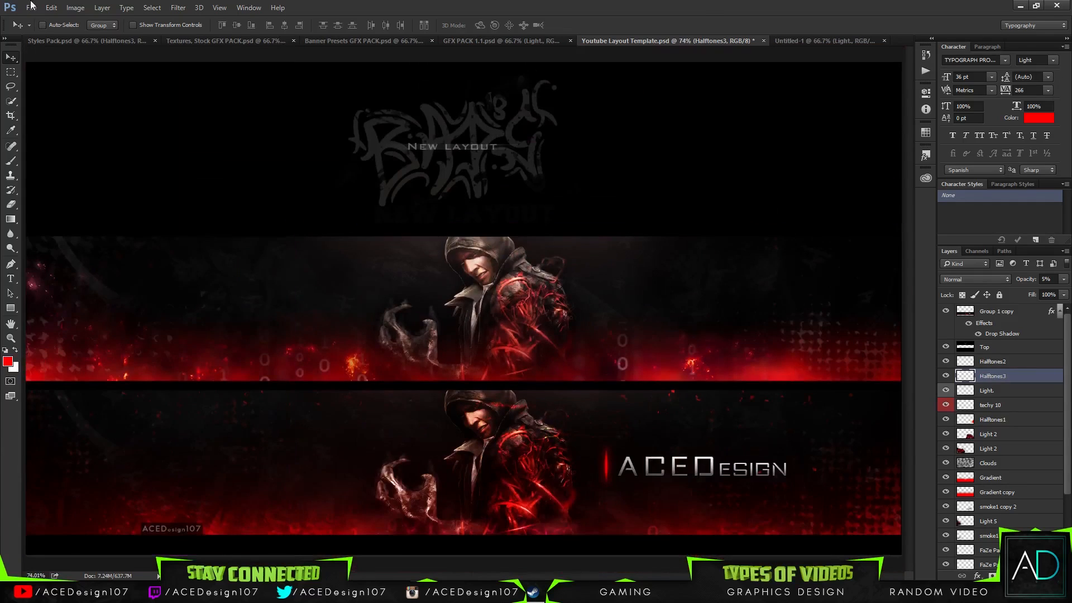
# - Return to Styles Pack.psd, hide Halftones3 and collapse the Halftones group
pyautogui.click(69, 43)
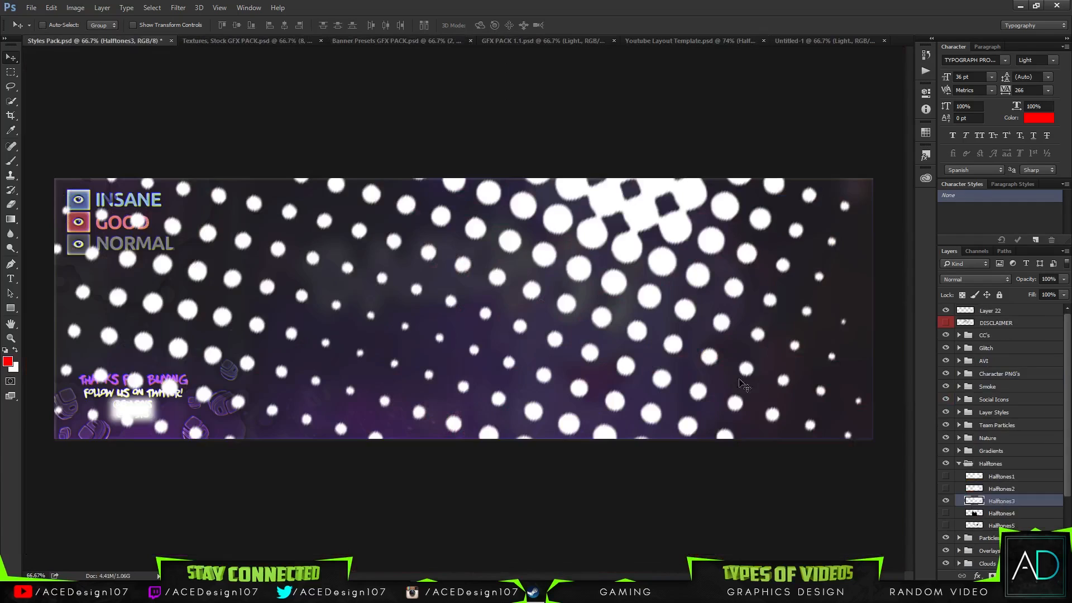
pyautogui.click(945, 499)
pyautogui.click(958, 464)
pyautogui.scroll(-1, 1000, 513)
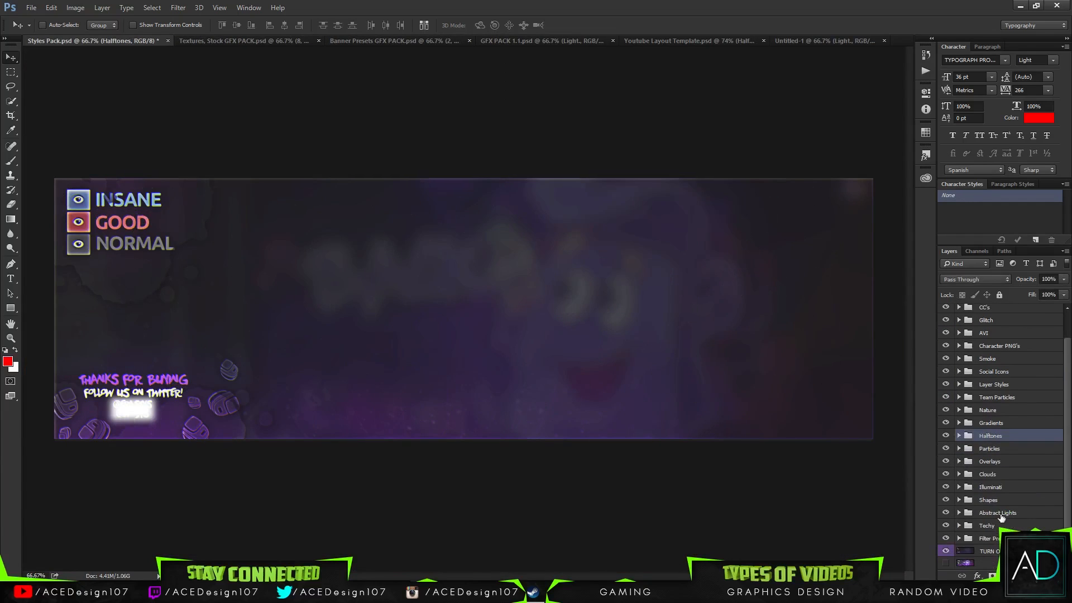
# - Expand the Techy group and preview its upper layers one at a time, from techy 7 up to techy 1
pyautogui.click(958, 526)
pyautogui.click(945, 513)
pyautogui.click(946, 514)
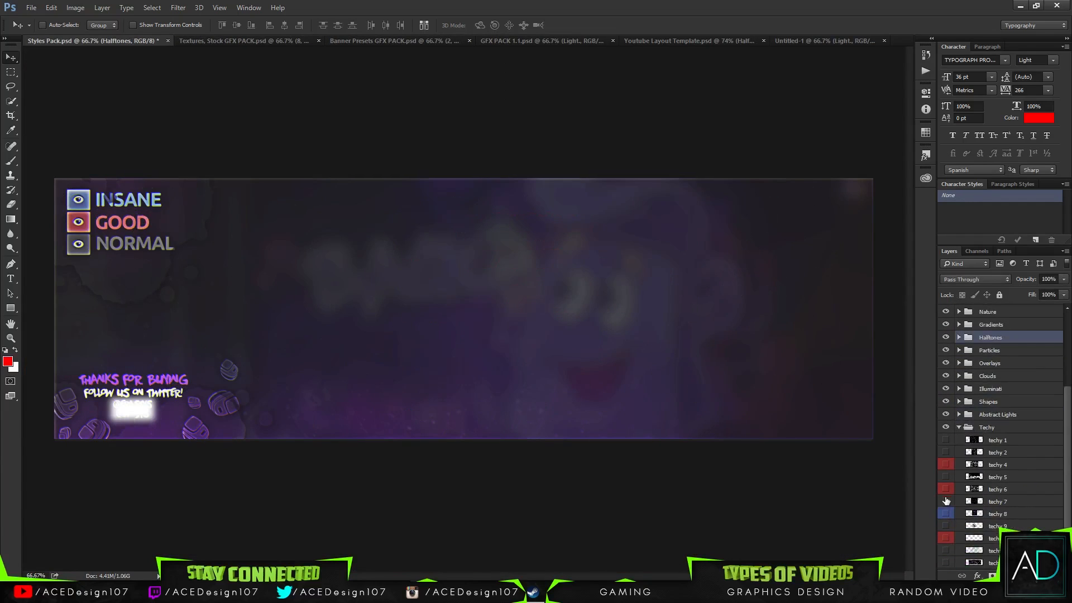
pyautogui.click(945, 501)
pyautogui.click(946, 501)
pyautogui.click(945, 477)
pyautogui.click(945, 478)
pyautogui.click(946, 489)
pyautogui.click(946, 489)
pyautogui.click(946, 464)
pyautogui.click(946, 465)
pyautogui.click(946, 452)
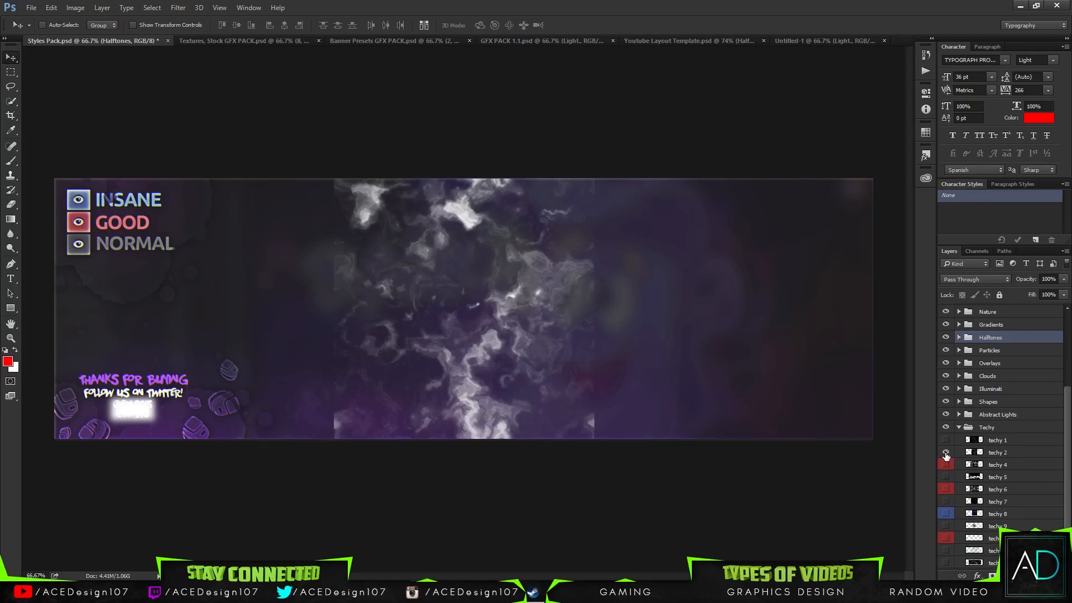
pyautogui.click(945, 452)
pyautogui.click(945, 439)
pyautogui.click(945, 439)
pyautogui.scroll(-3, 999, 475)
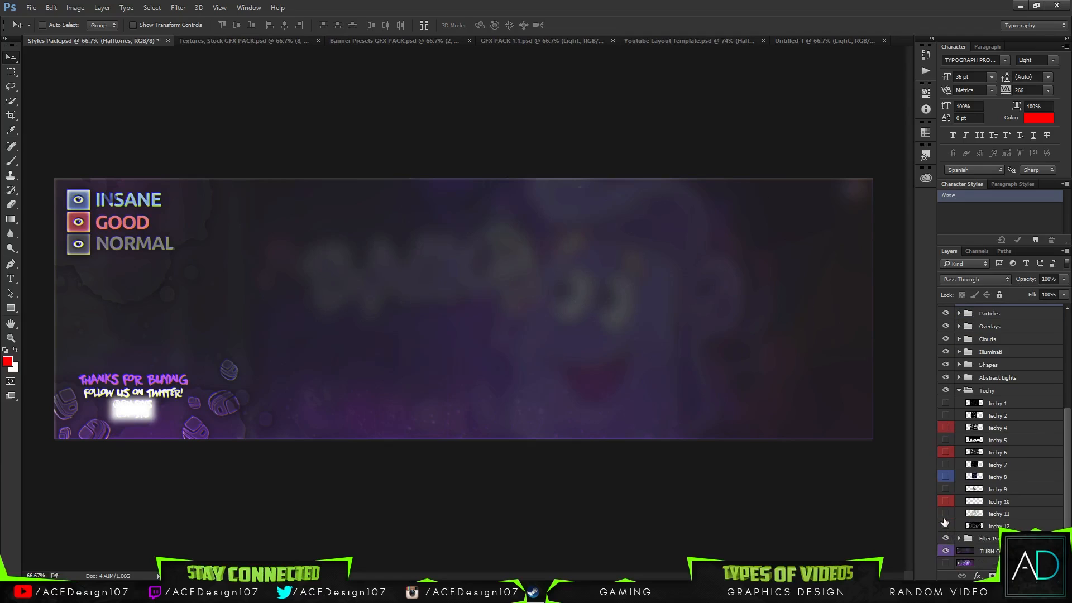
# - Compare the techy 11 and techy 12 layers, leaving only techy 12 shown
pyautogui.click(946, 526)
pyautogui.click(946, 514)
pyautogui.click(946, 526)
pyautogui.click(946, 526)
pyautogui.click(946, 526)
pyautogui.click(946, 513)
pyautogui.click(946, 514)
# - Copy techy 12 onto the left of the upper banner in Youtube Layout Template.psd and place it directly beneath character layer 8
pyautogui.click(989, 525)
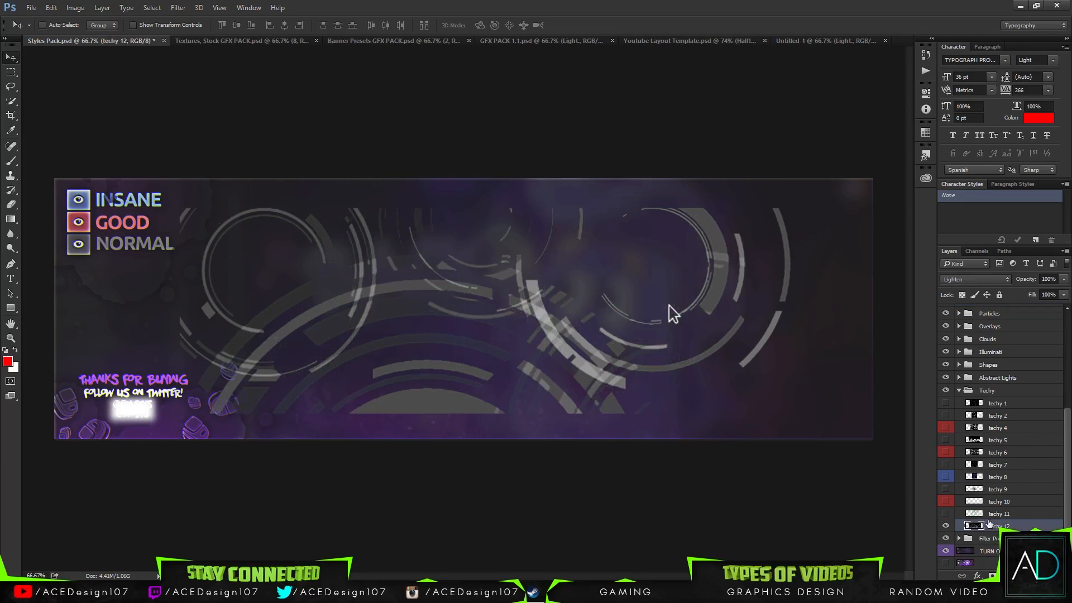
pyautogui.moveTo(406, 346); pyautogui.dragTo(254, 353)
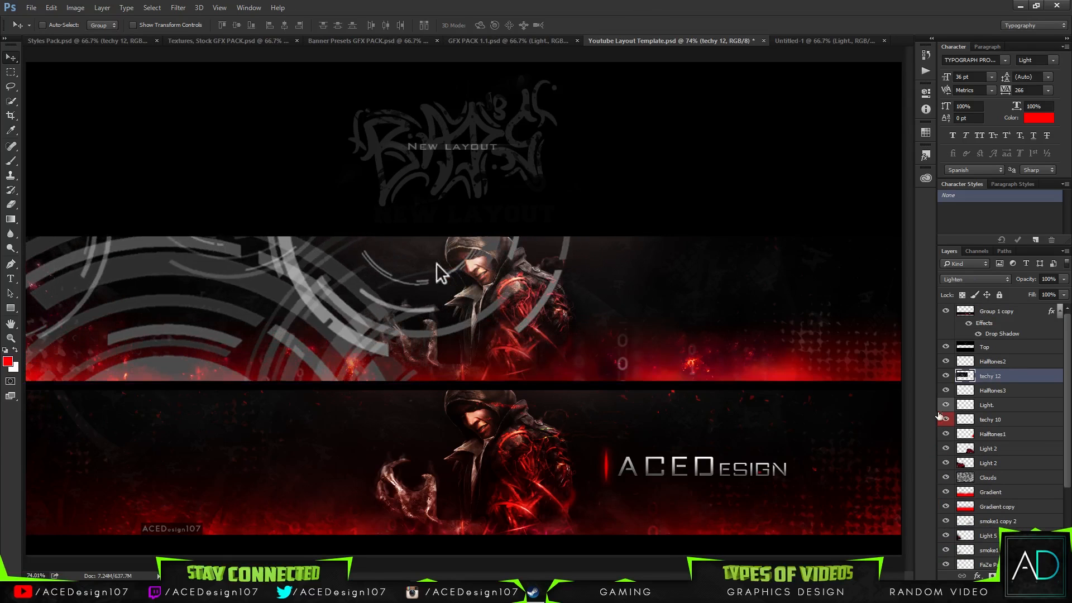
pyautogui.scroll(-5, 1005, 424)
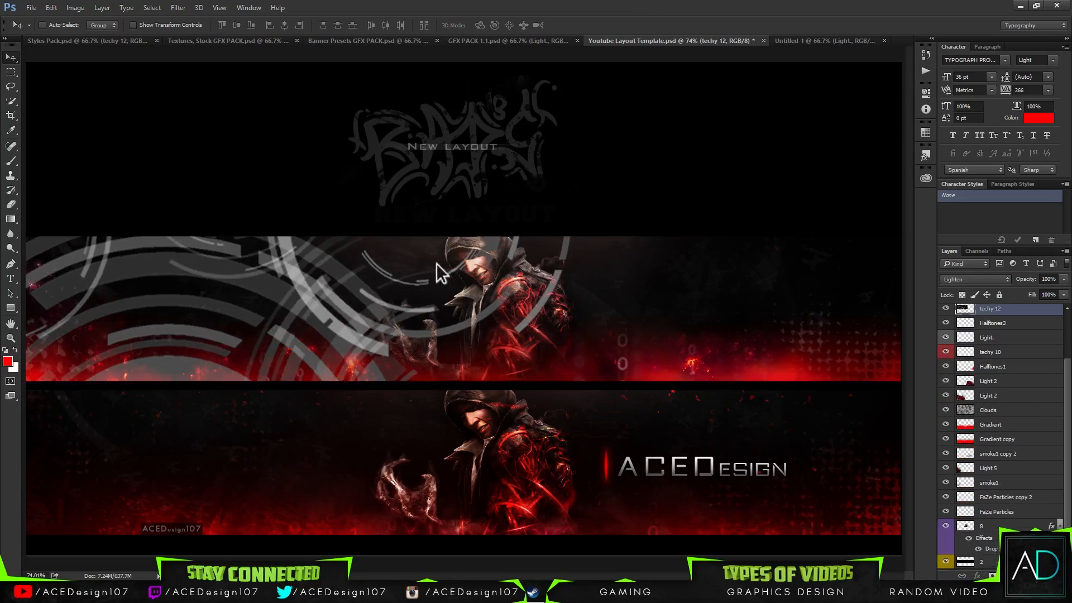
pyautogui.moveTo(990, 463); pyautogui.dragTo(991, 510)
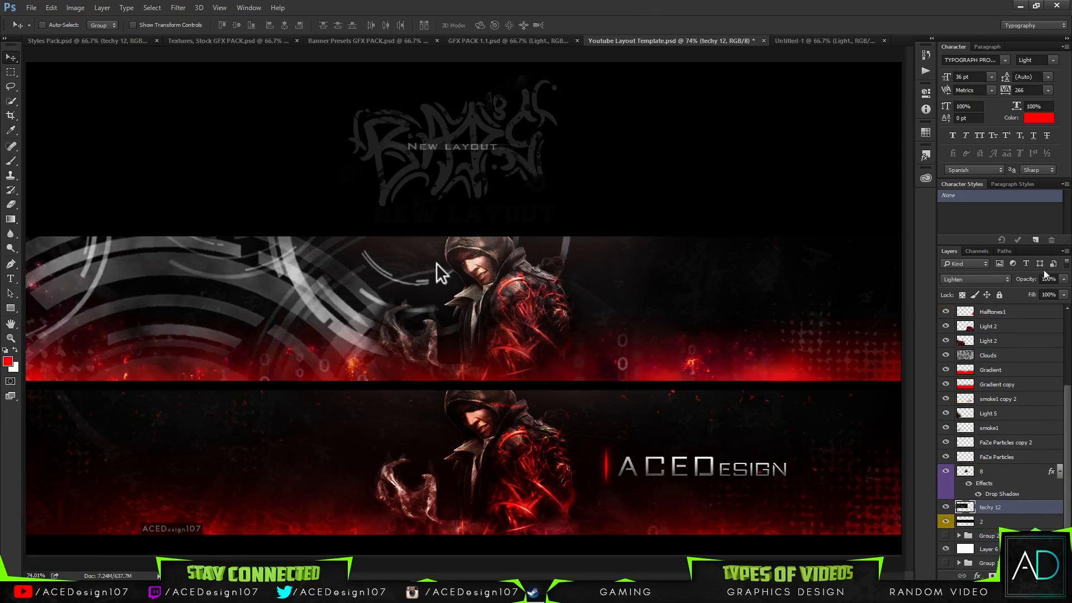
# - Lower the techy 12 layer's opacity to 12%
pyautogui.click(1063, 279)
pyautogui.moveTo(1062, 295); pyautogui.dragTo(1015, 289)
pyautogui.click(996, 292)
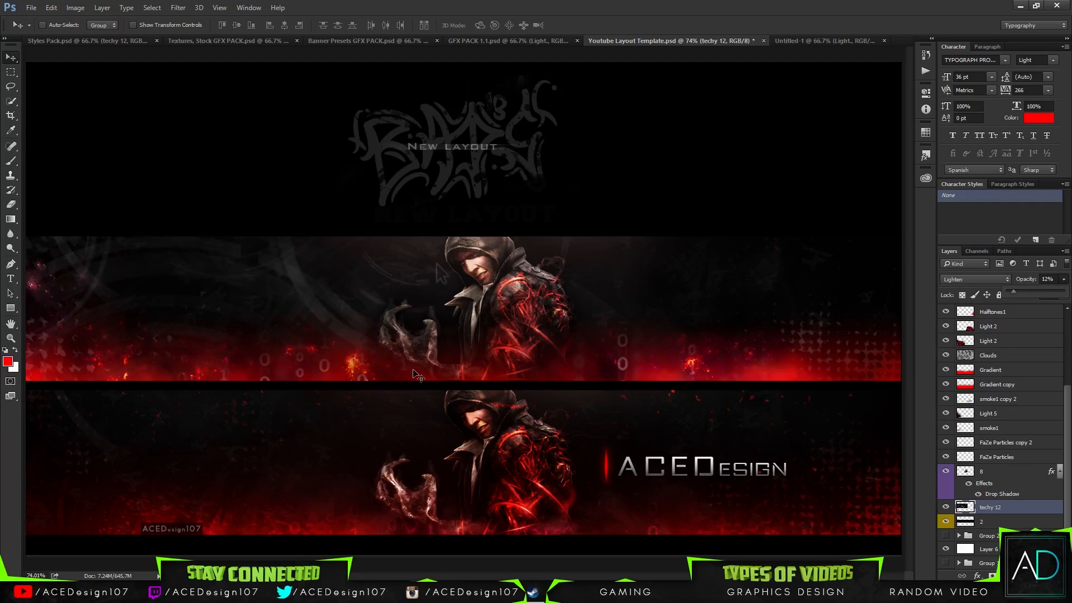
# - Duplicate the techy 12 layer to the banner's right side, flip the copy horizontally and place it opposite the original
pyautogui.moveTo(416, 375); pyautogui.dragTo(345, 342)
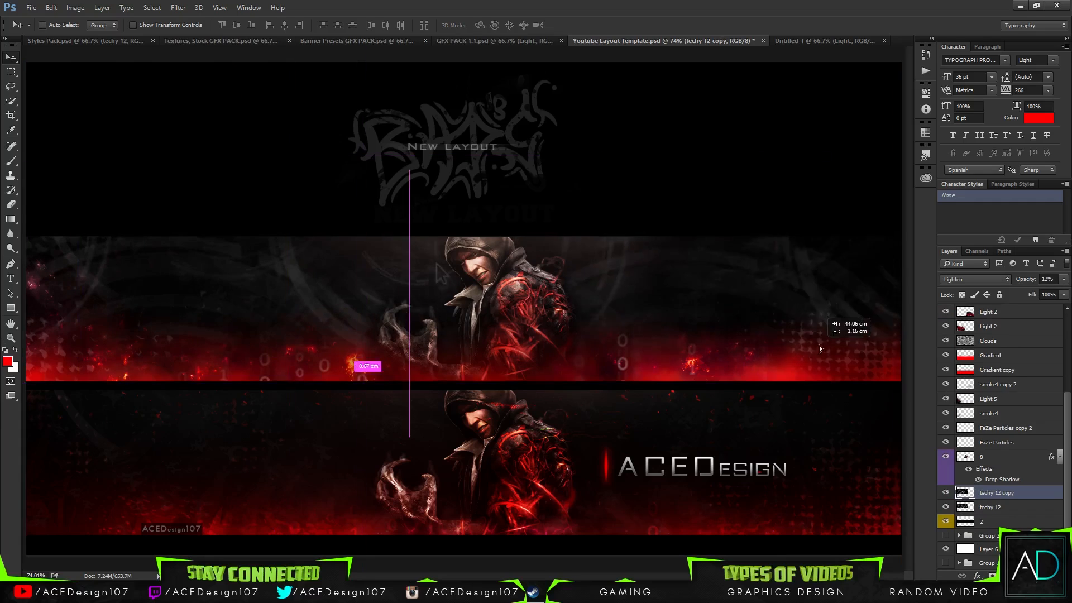
pyautogui.hotkey('ctrl', 't')
pyautogui.rightClick(719, 329)
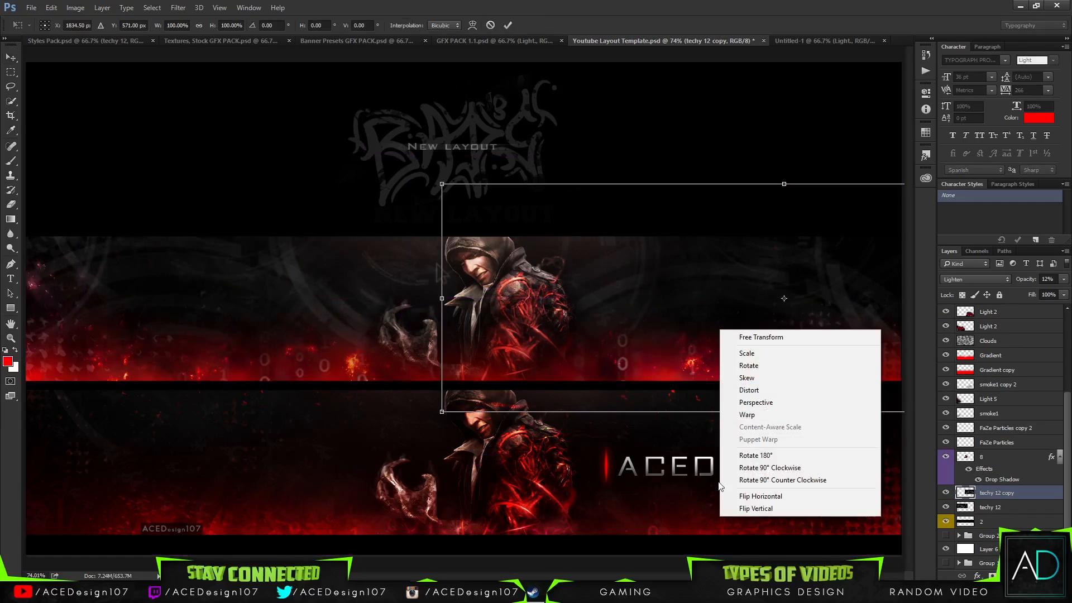
pyautogui.click(725, 496)
pyautogui.moveTo(688, 337); pyautogui.dragTo(663, 338)
pyautogui.press('Return')
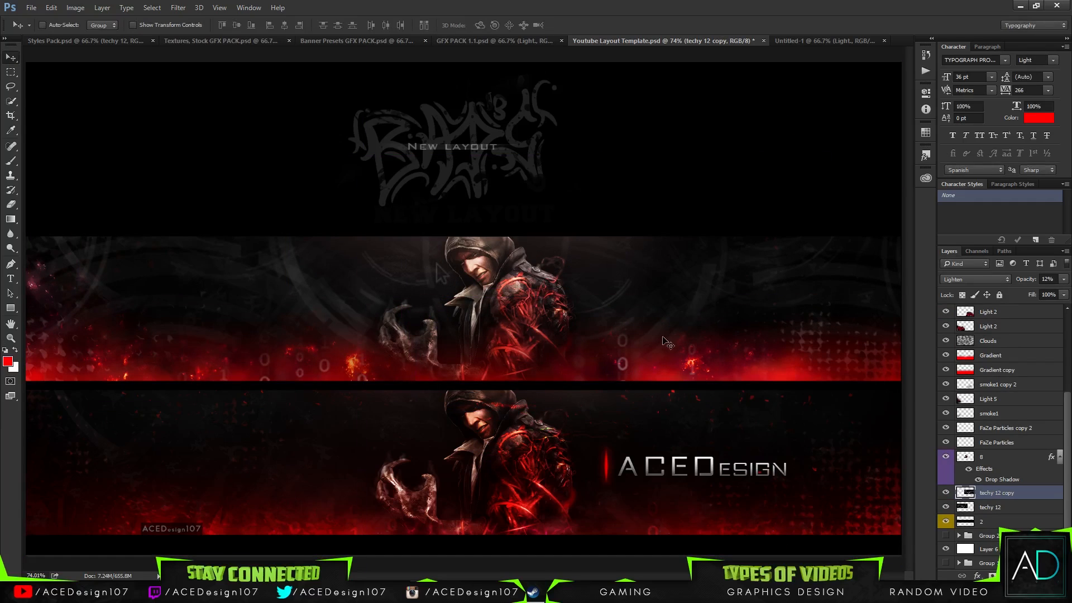
# - Erase parts of the techy 12 and techy 12 copy layers with the Eraser to soften them around the character
pyautogui.press('e')
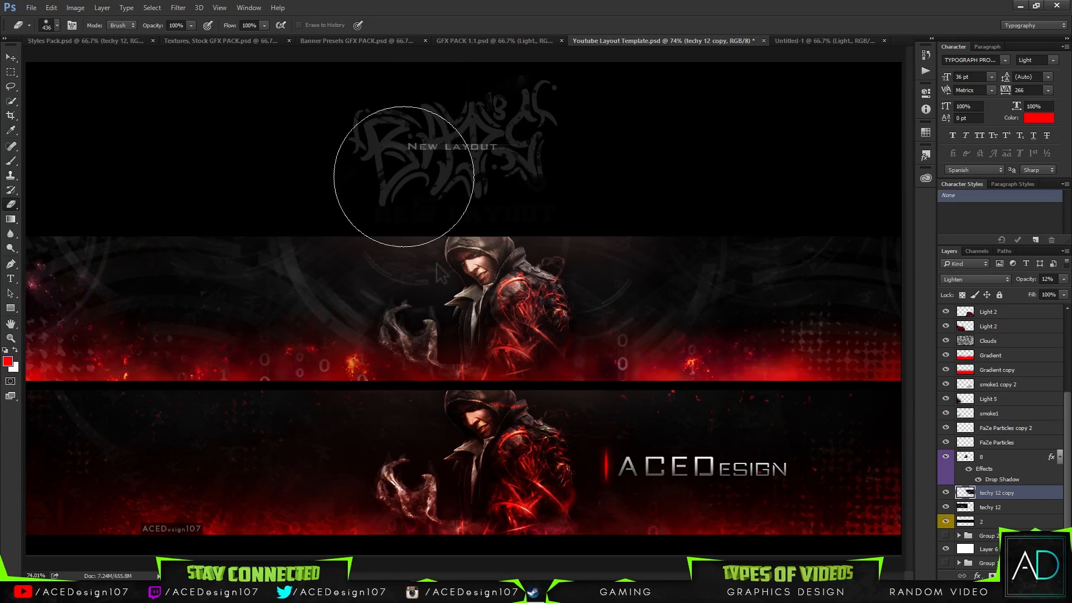
pyautogui.click(1033, 511)
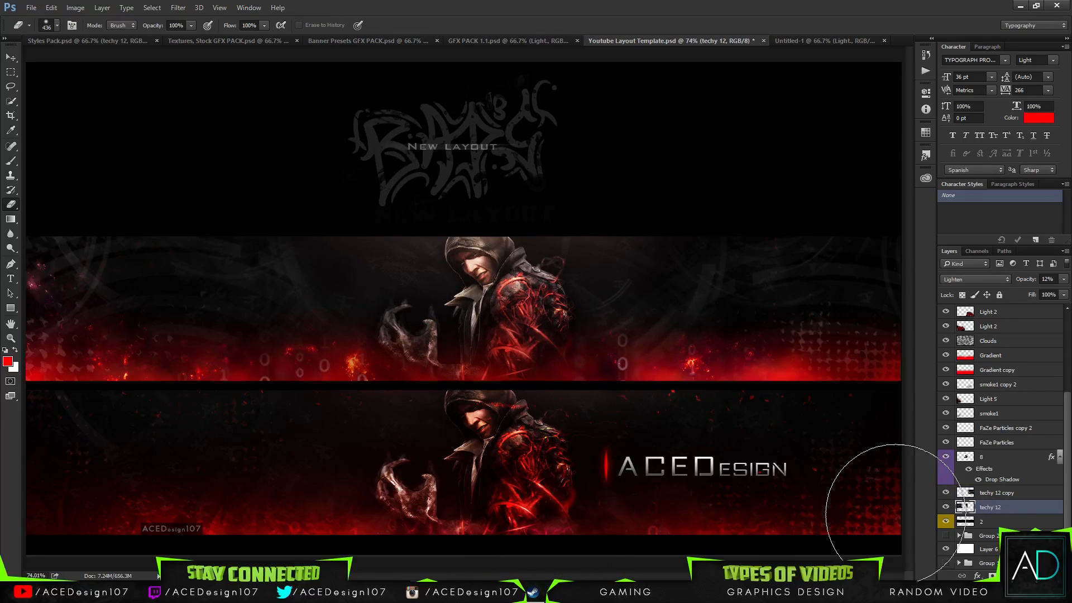
pyautogui.click(1030, 492)
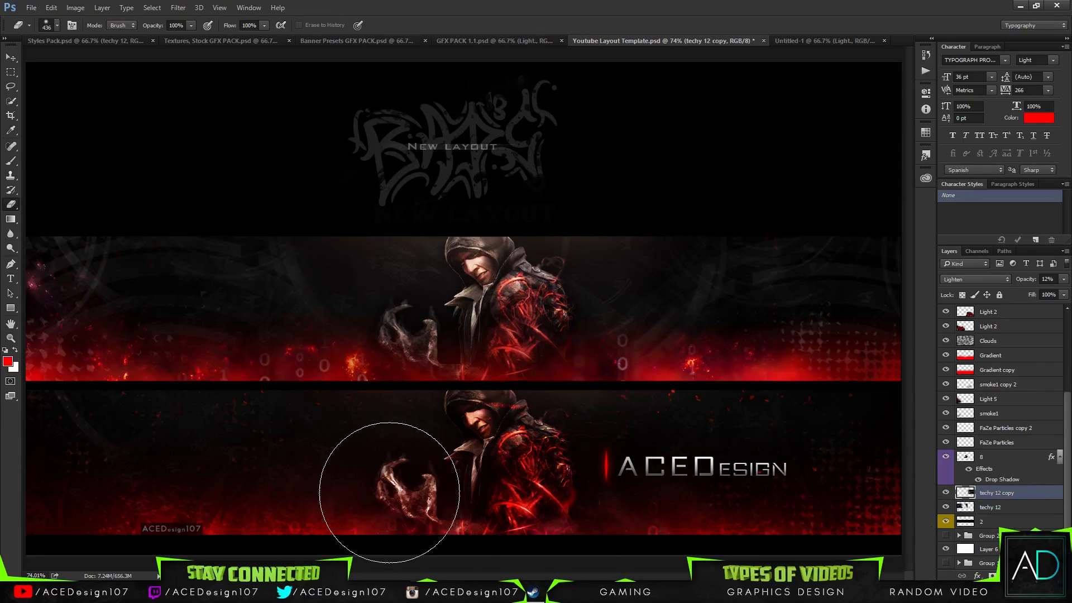
# - Merge the FaZe Particles layer with FaZe Particles copy 2 and set the merged layer's opacity to 69%
pyautogui.click(1025, 442)
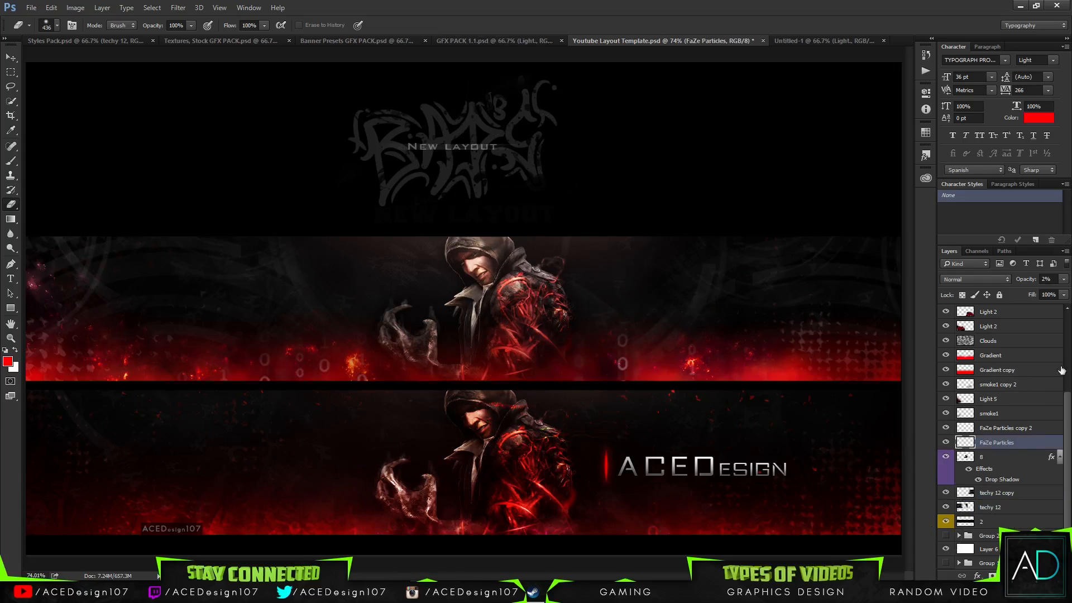
pyautogui.keyDown('ctrl'); pyautogui.click(1036, 432); pyautogui.keyUp('ctrl')
pyautogui.hotkey('ctrl', 'e')
pyautogui.click(1063, 279)
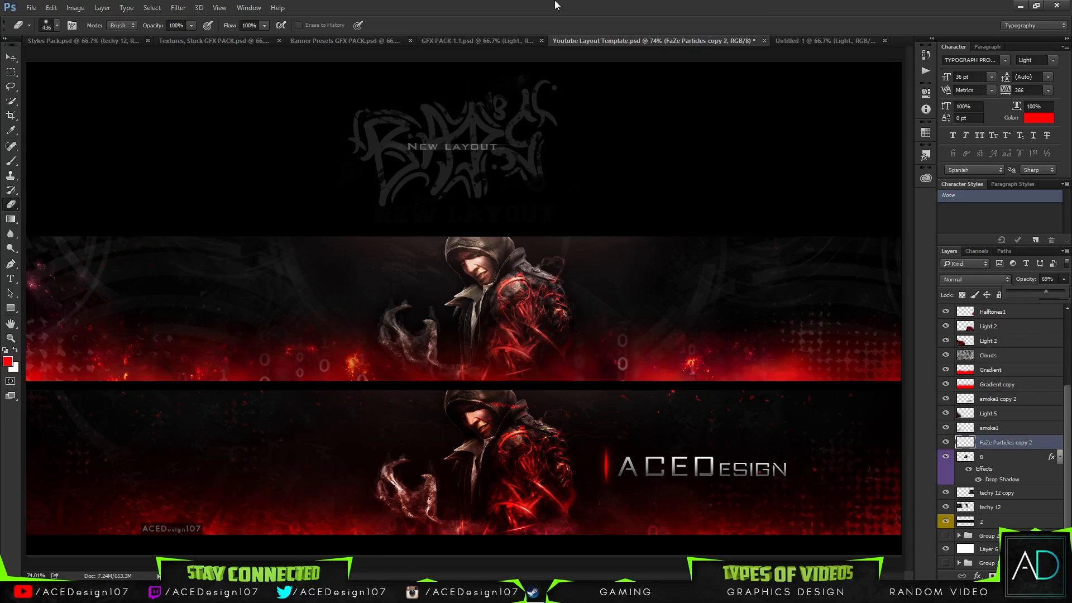
# - Switch to Styles Pack.psd, hide the techy 12 layer and collapse the Techy group
pyautogui.click(10, 57)
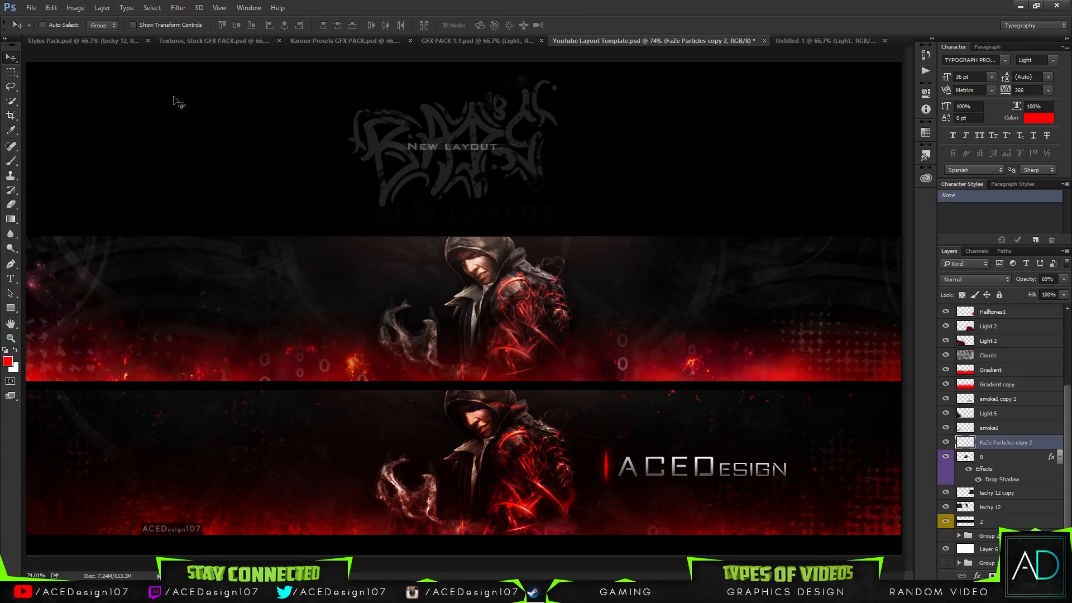
pyautogui.click(72, 37)
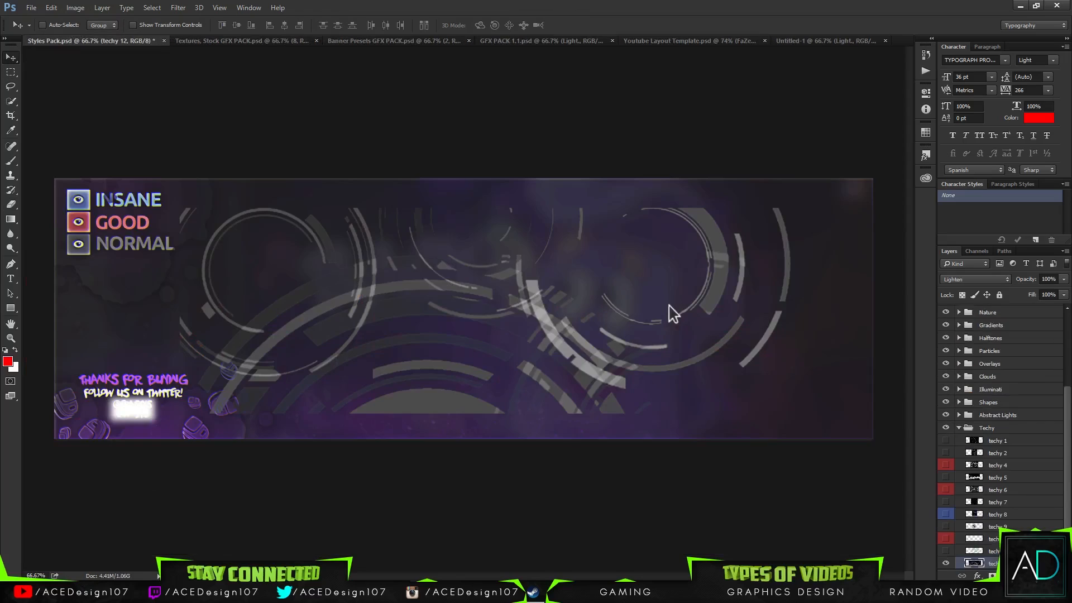
pyautogui.click(946, 562)
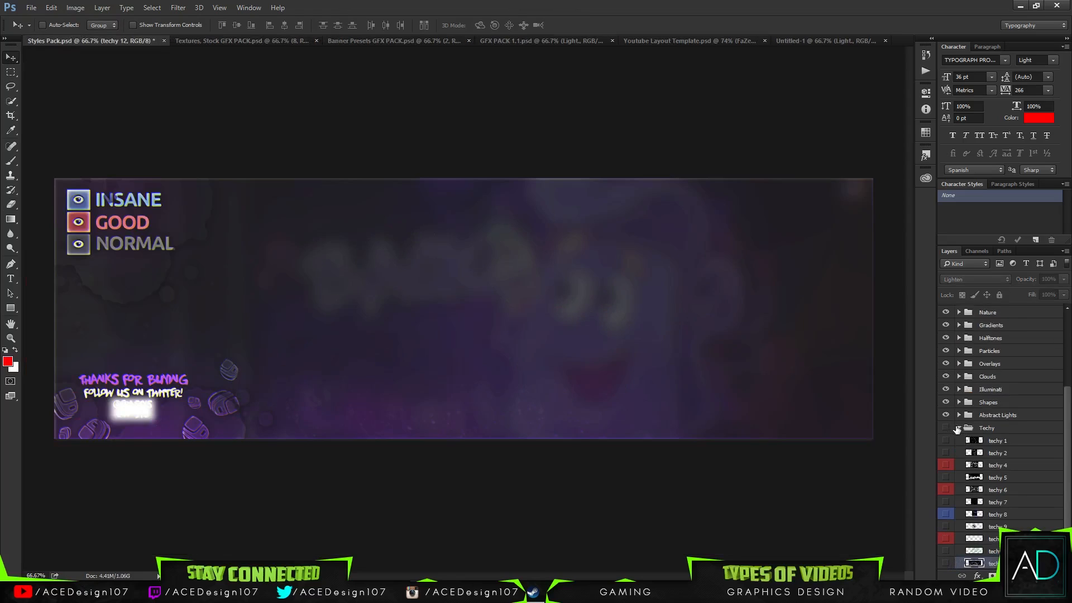
pyautogui.click(959, 428)
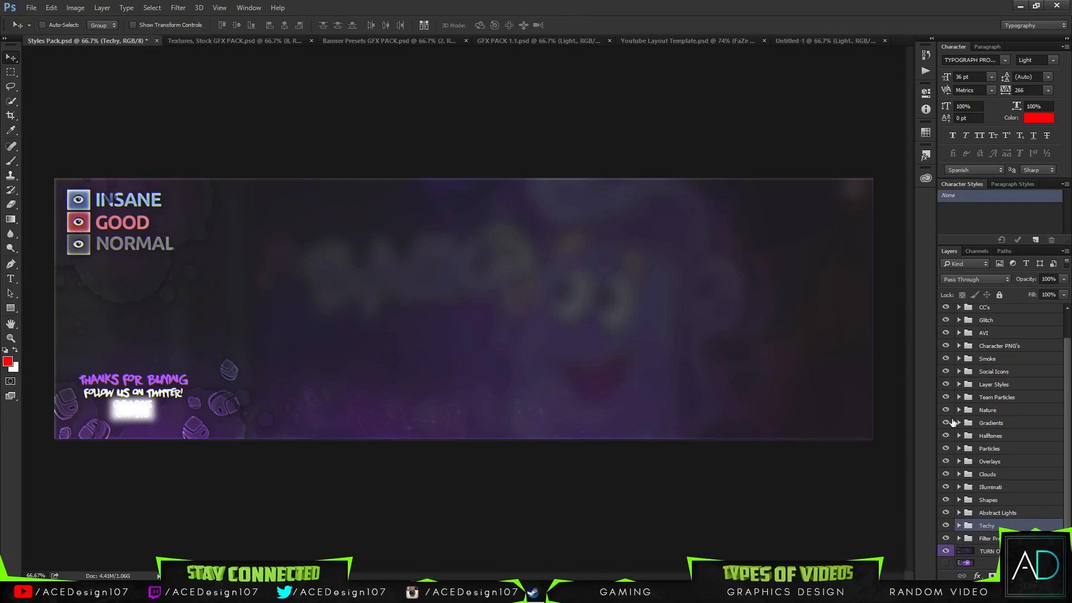
# - Expand the Glitch group and preview Glitch1, Glitch3, Glitch5 and Glitch6 one at a time, leaving only Glitch6 shown
pyautogui.scroll(2, 989, 453)
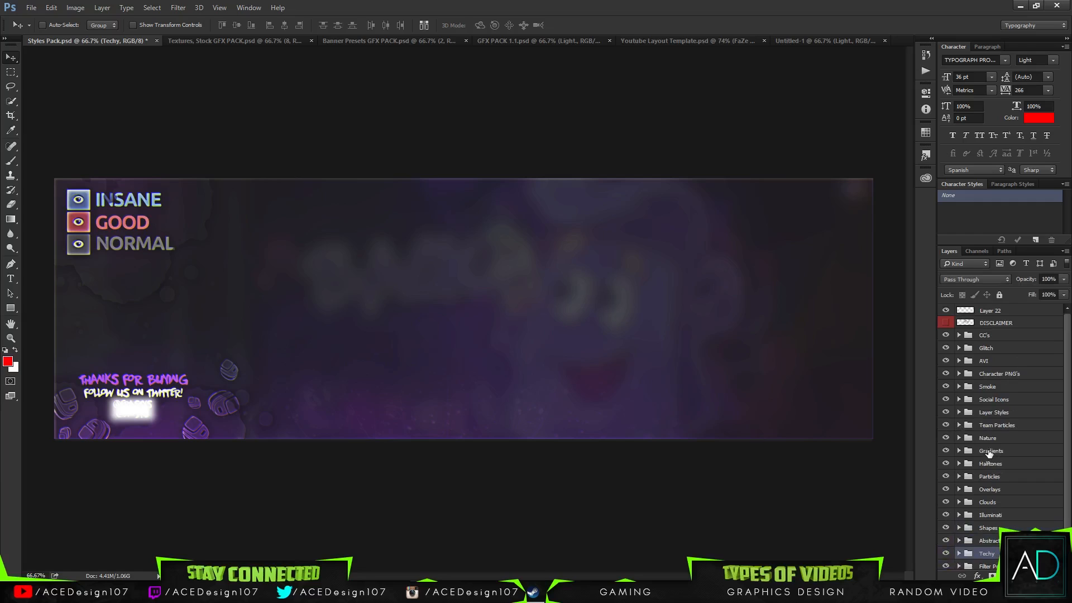
pyautogui.click(960, 347)
pyautogui.click(945, 364)
pyautogui.click(945, 363)
pyautogui.click(947, 383)
pyautogui.click(947, 383)
pyautogui.click(946, 409)
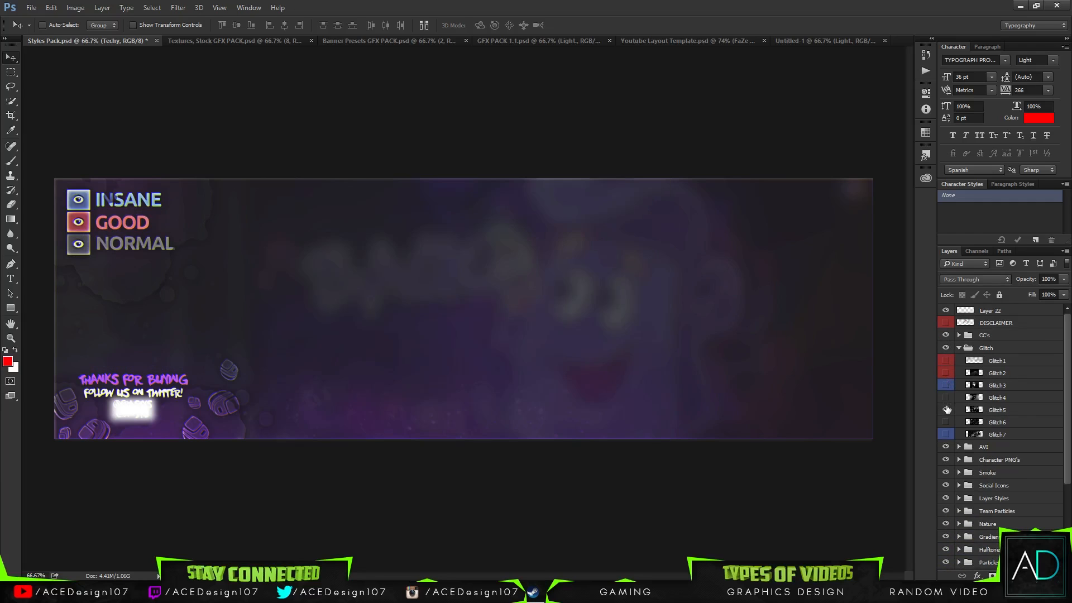
pyautogui.click(946, 408)
pyautogui.click(946, 422)
pyautogui.click(946, 422)
pyautogui.click(946, 422)
# - Copy the Glitch6 layer onto the left of the upper banner in Youtube Layout Template.psd
pyautogui.click(1015, 424)
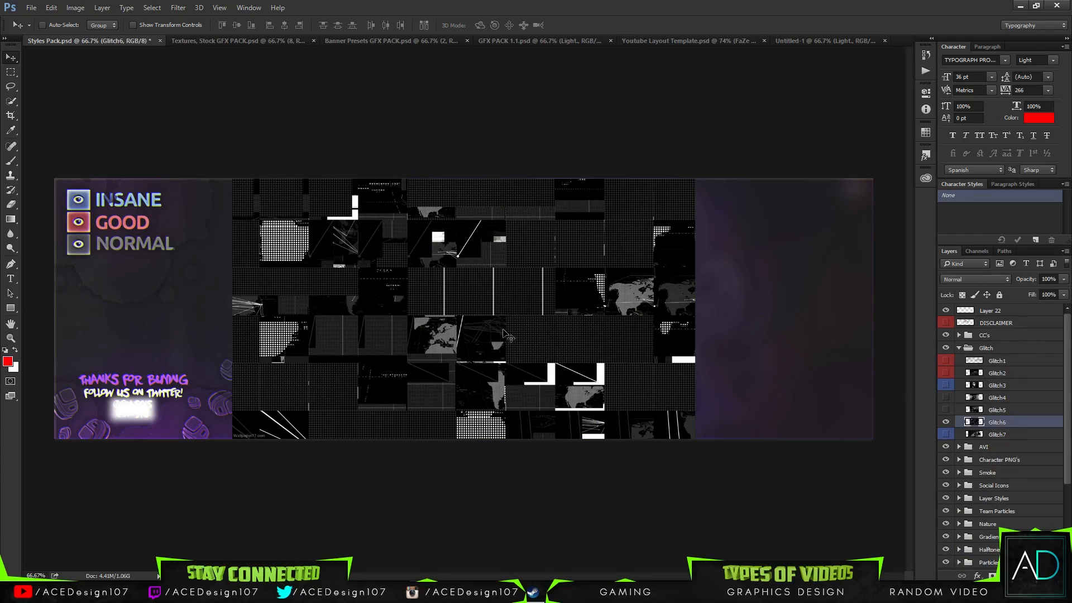
pyautogui.click(671, 42)
pyautogui.moveTo(549, 339); pyautogui.dragTo(553, 339)
pyautogui.moveTo(561, 341); pyautogui.dragTo(320, 355)
pyautogui.click(976, 279)
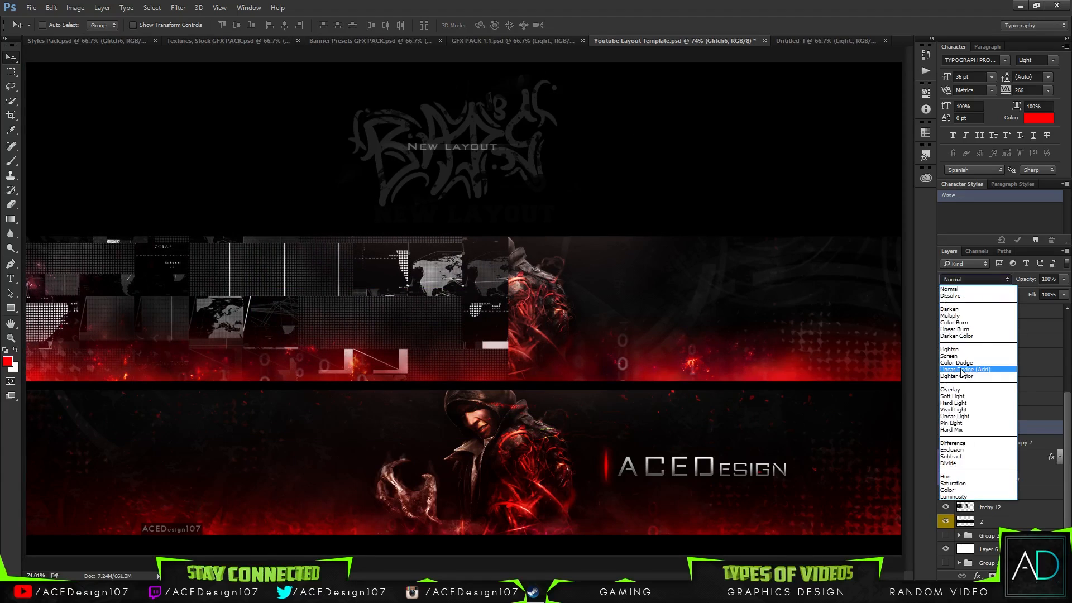
pyautogui.click(957, 385)
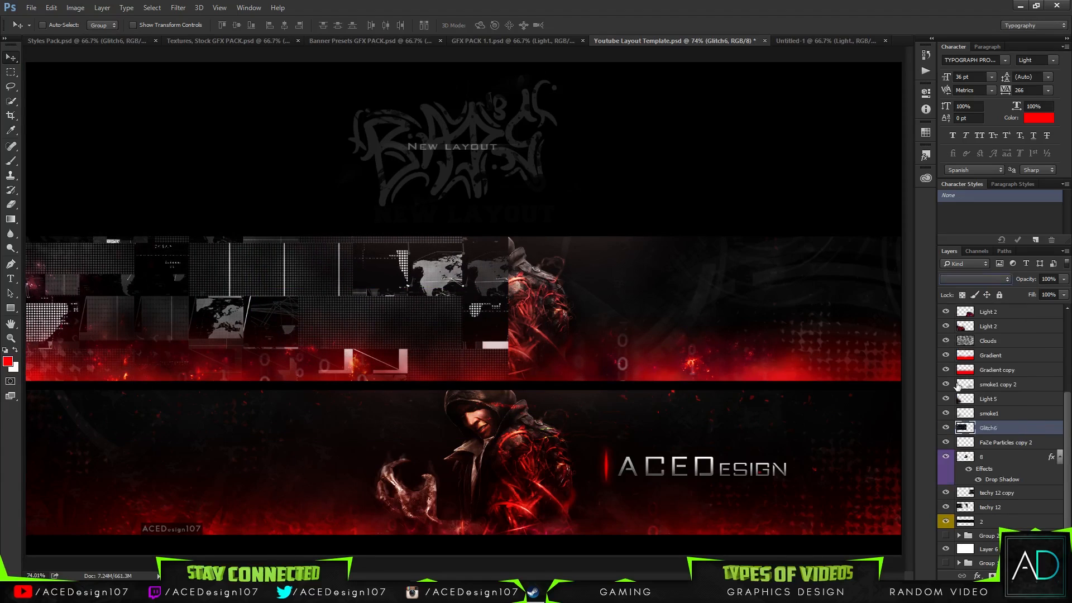
pyautogui.click(949, 279)
pyautogui.click(956, 390)
# - Try different blend modes on the Light 5 layer, leaving it on Color Dodge
pyautogui.click(959, 395)
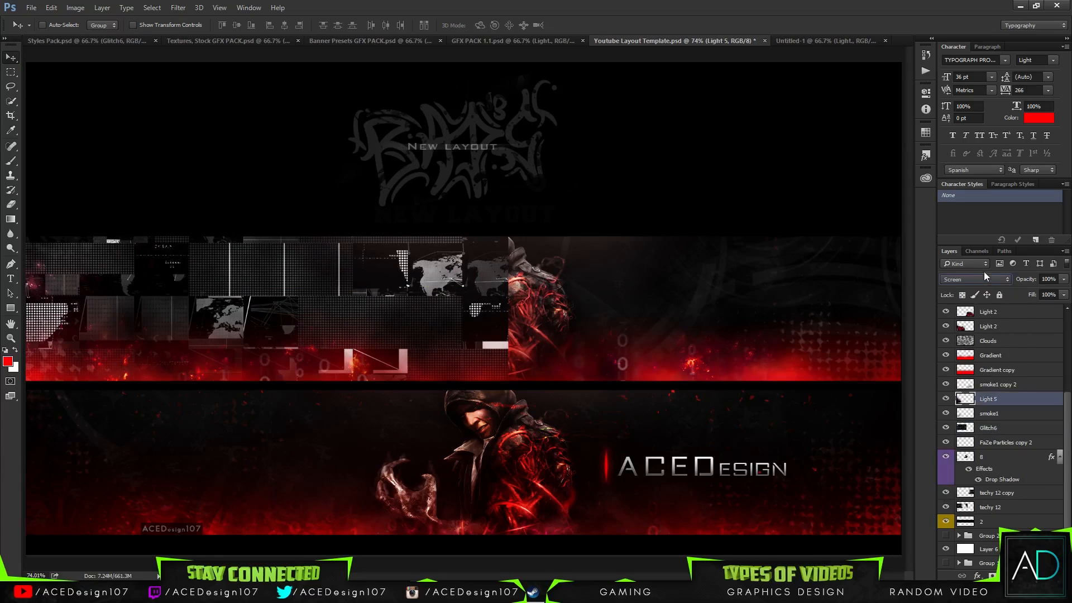
pyautogui.click(976, 279)
pyautogui.click(953, 396)
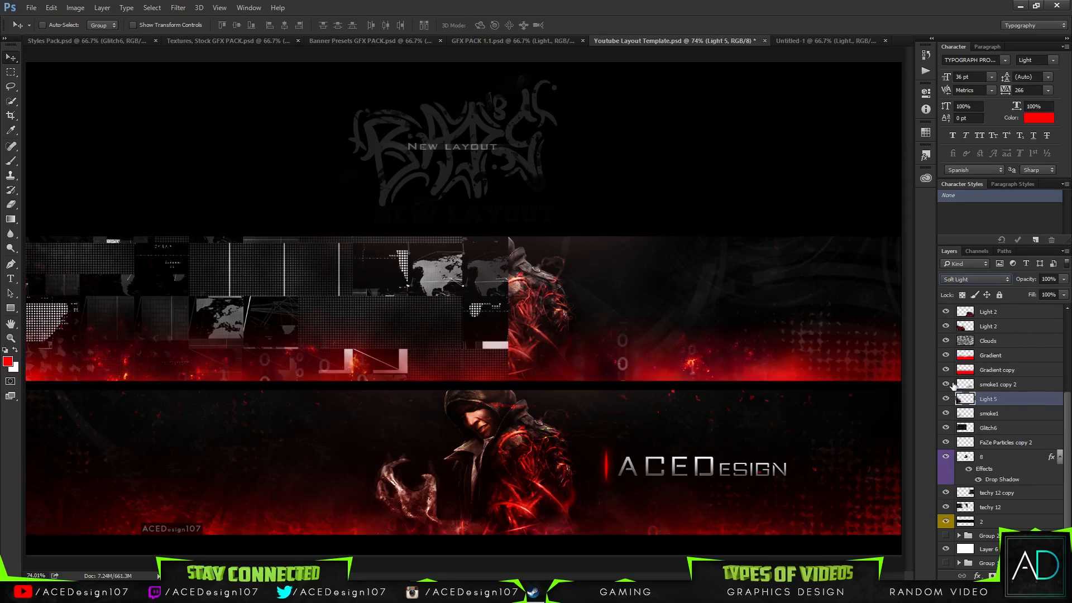
pyautogui.press('Up')
pyautogui.press('Up')
pyautogui.press('Up')
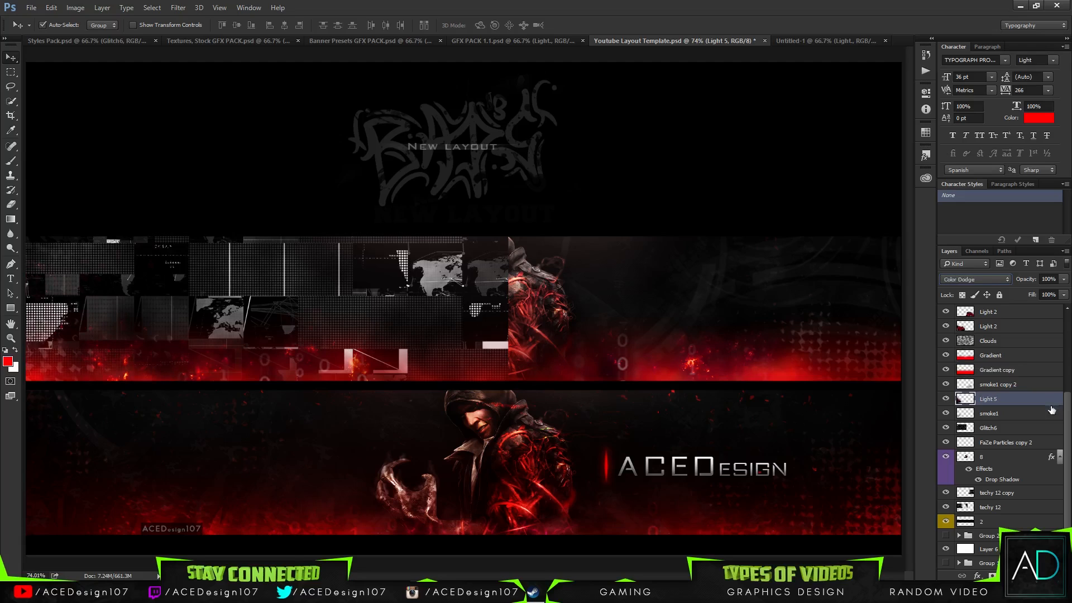
# - Set the Glitch6 layer to Color Dodge, shift it toward the banner's left edge and lower its opacity to 7%
pyautogui.click(999, 415)
pyautogui.click(993, 429)
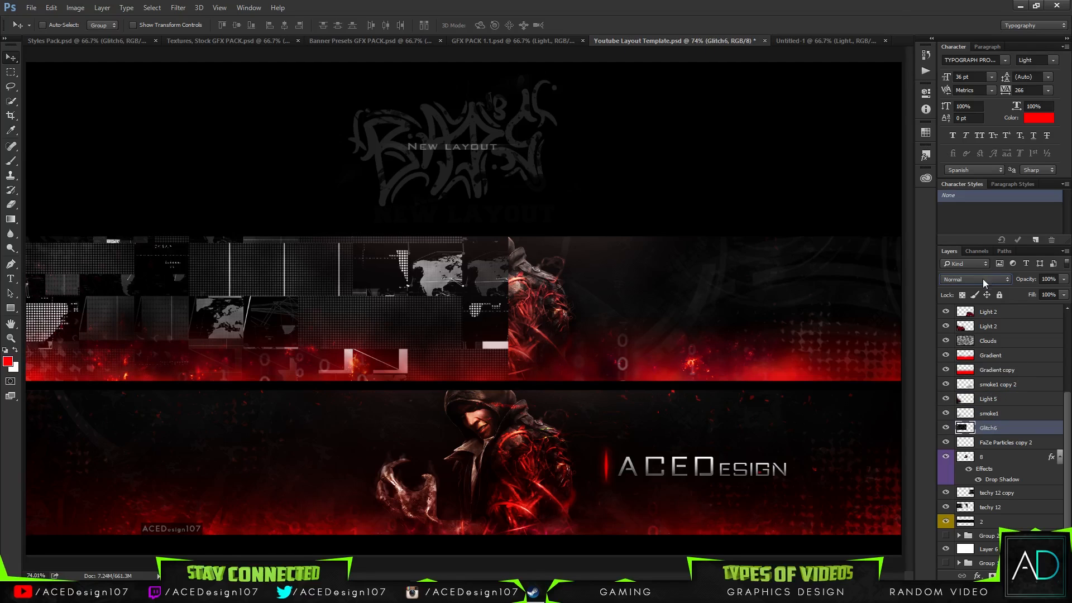
pyautogui.click(971, 282)
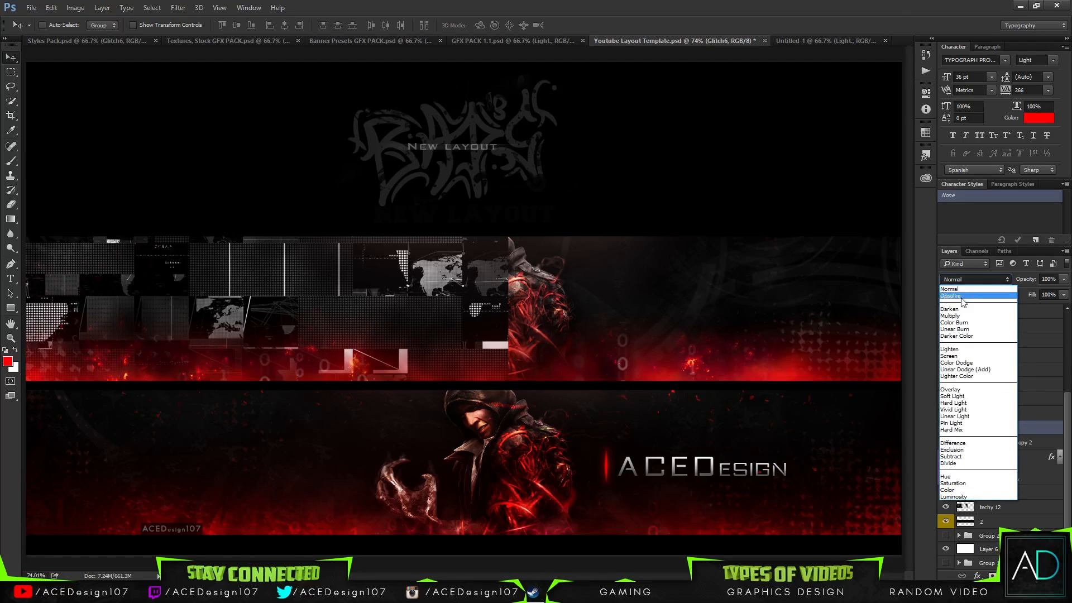
pyautogui.click(958, 363)
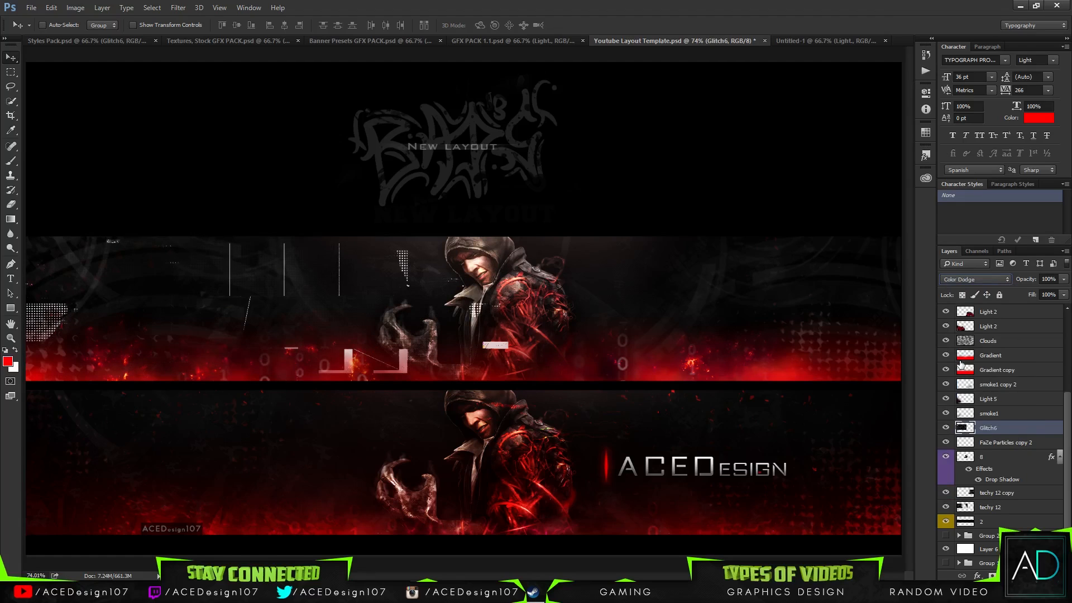
pyautogui.moveTo(556, 239); pyautogui.dragTo(244, 309)
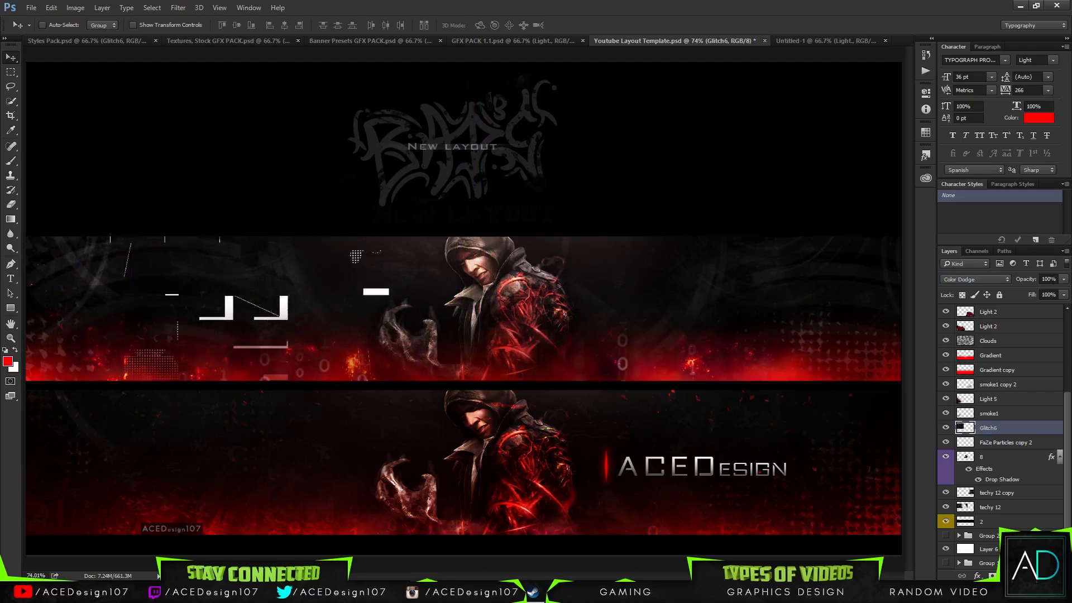
pyautogui.moveTo(1056, 288); pyautogui.dragTo(1012, 295)
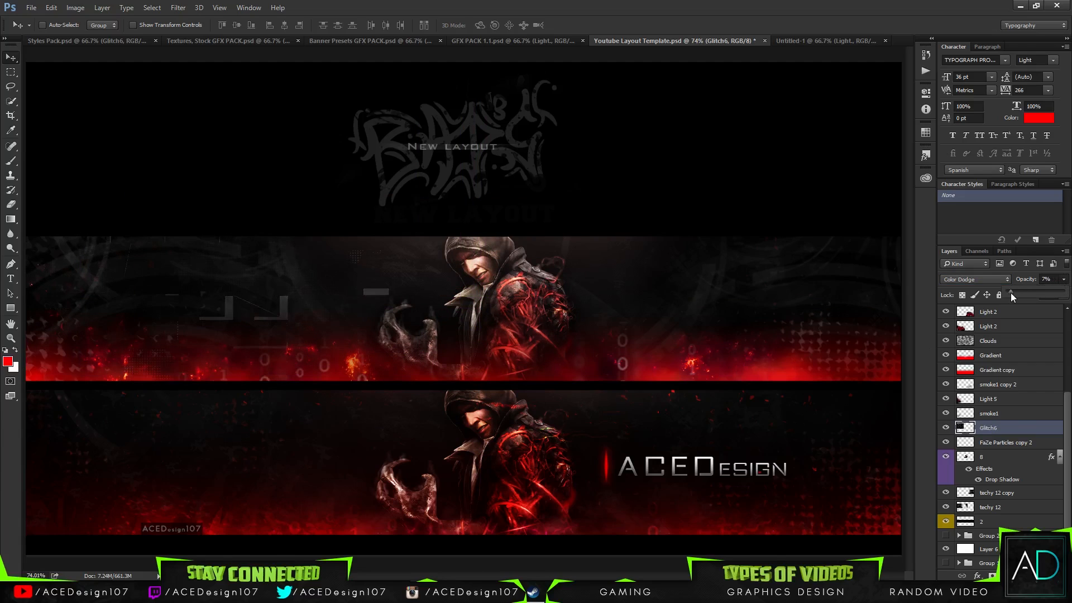
# - Hide both techy 12 layers, and move Glitch6 up beside the character with its excess shapes erased
pyautogui.click(944, 493)
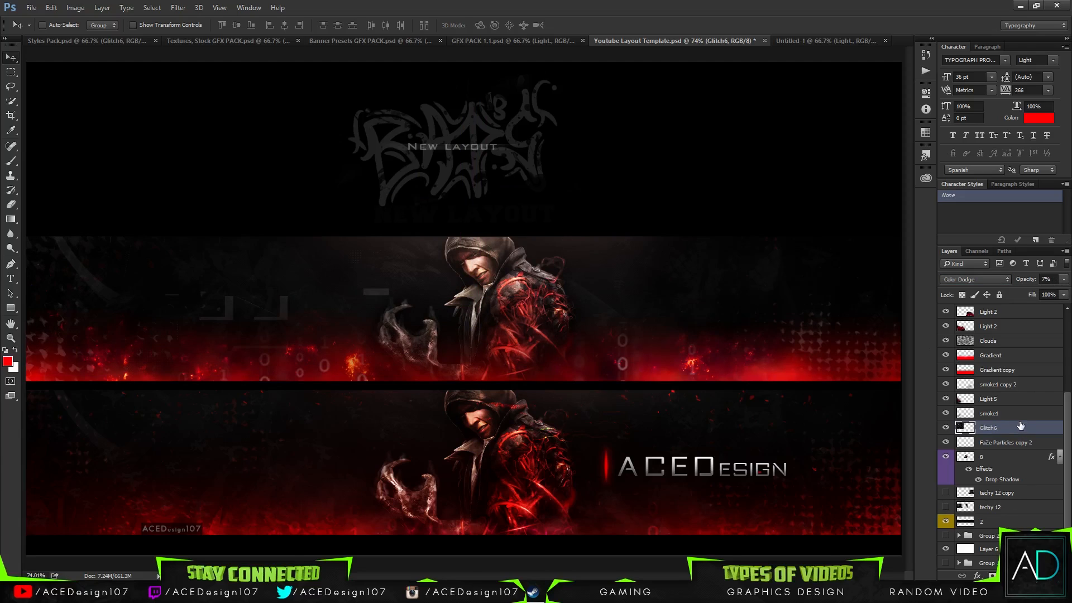
pyautogui.moveTo(413, 302)
pyautogui.mouseDown()
pyautogui.moveTo(424, 297)
pyautogui.moveTo(337, 254)
pyautogui.moveTo(504, 260)
pyautogui.moveTo(534, 247)
pyautogui.mouseUp()
pyautogui.press('e')
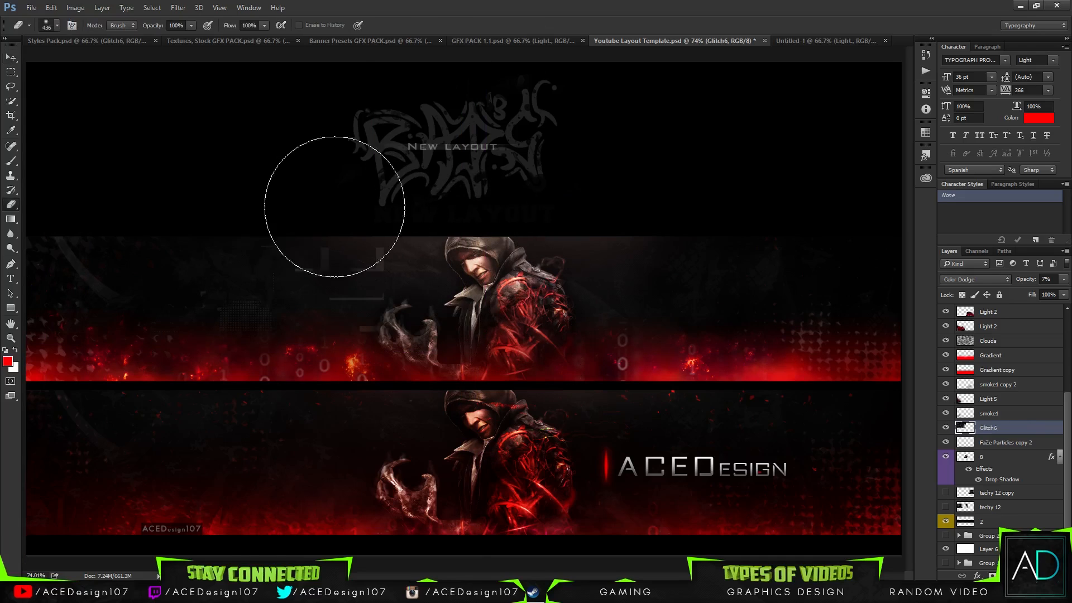
pyautogui.moveTo(294, 244)
pyautogui.mouseDown()
pyautogui.moveTo(263, 215)
pyautogui.moveTo(274, 212)
pyautogui.mouseUp()
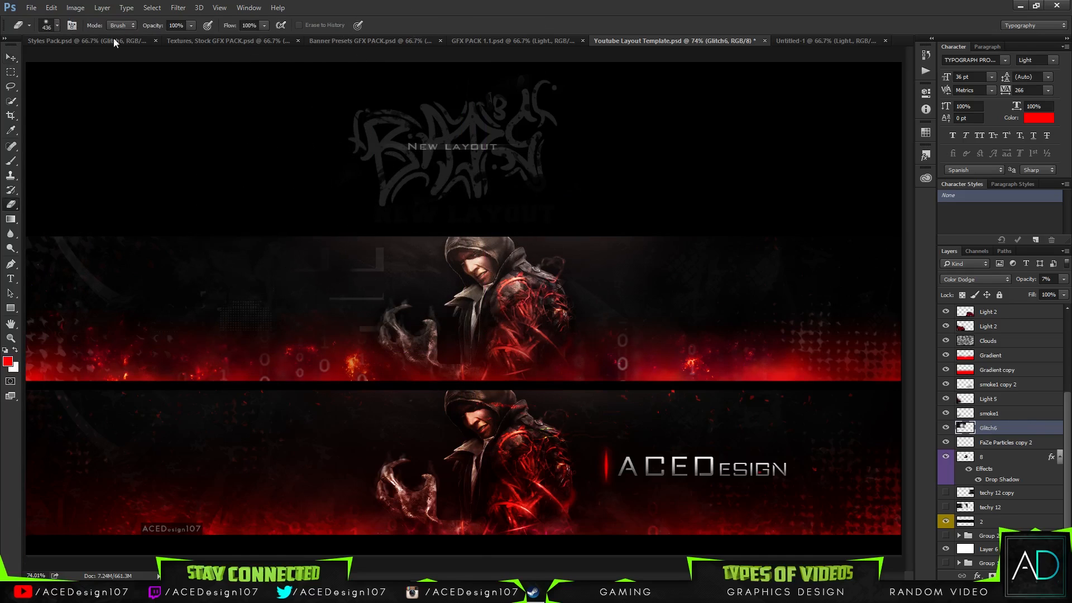
# - Copy the Glitch6 layer from Styles Pack.psd into the Untitled-1 document and return to Styles Pack.psd
pyautogui.click(87, 39)
pyautogui.press('v')
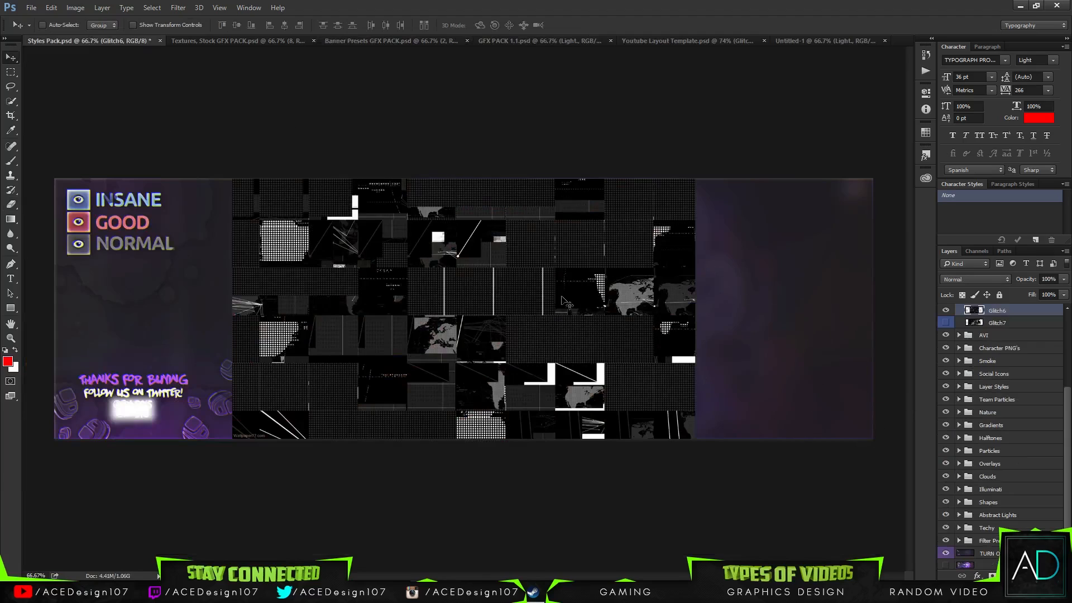
pyautogui.moveTo(477, 316); pyautogui.dragTo(130, 115)
pyautogui.click(62, 41)
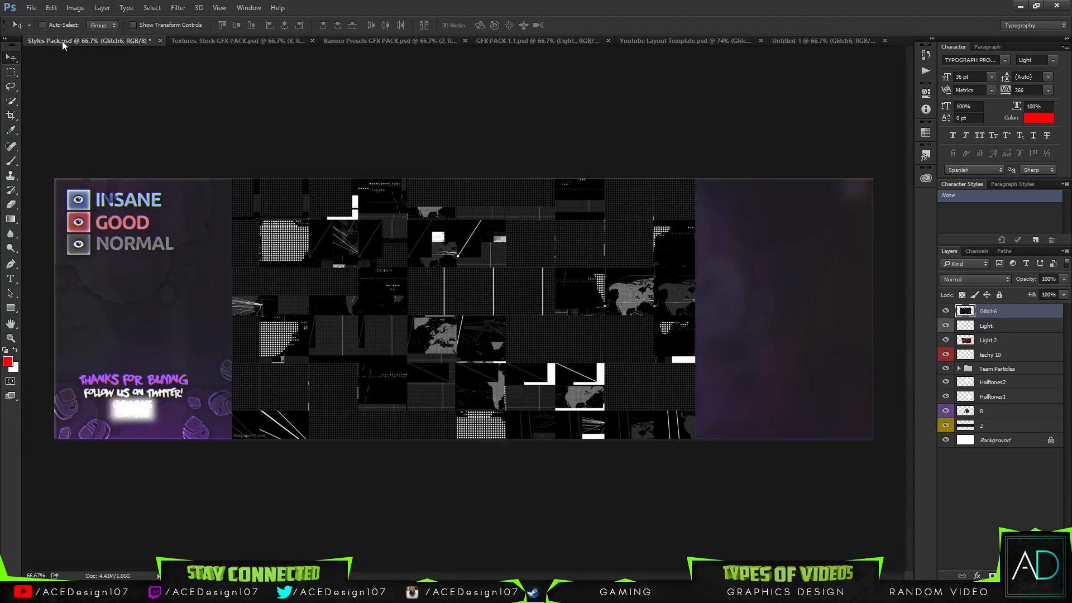
# - Show Glitch5 instead of Glitch6 and copy it onto the right of the upper banner in Youtube Layout Template.psd
pyautogui.click(946, 422)
pyautogui.click(946, 410)
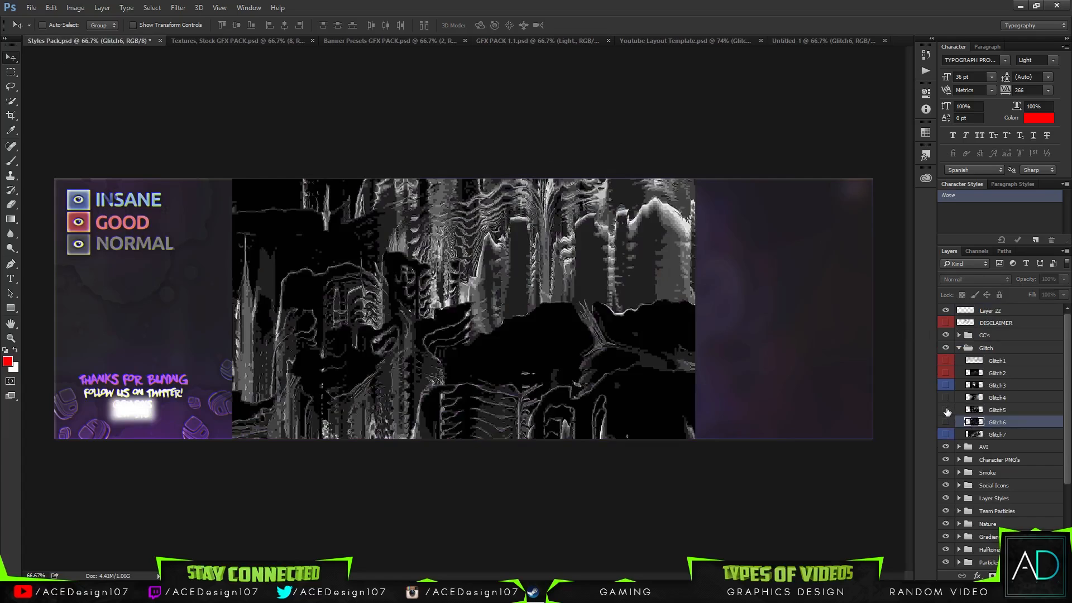
pyautogui.click(1002, 411)
pyautogui.moveTo(518, 299); pyautogui.dragTo(875, 274)
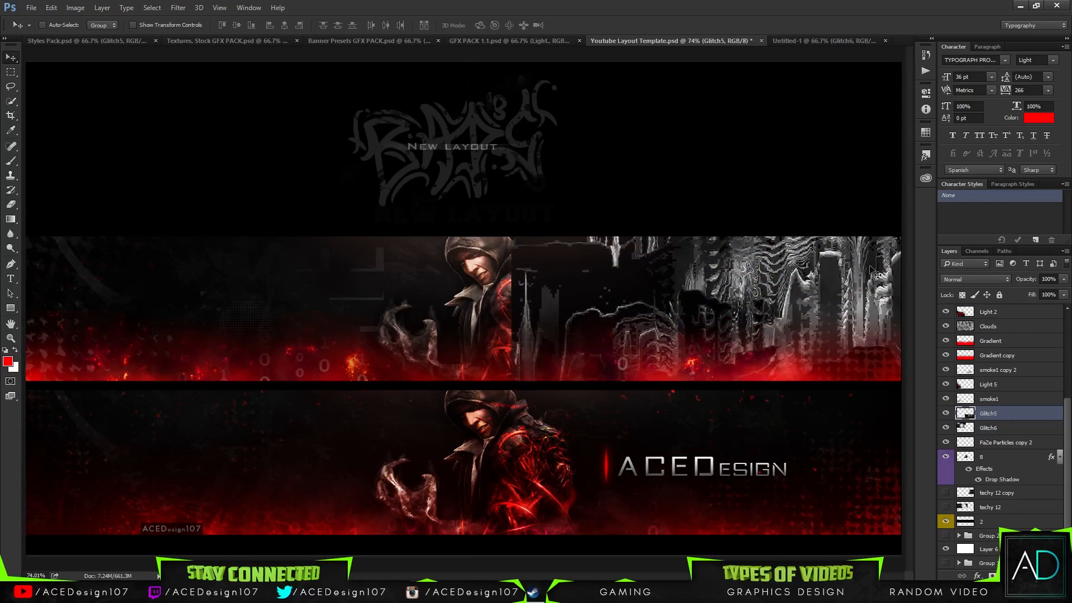
# - Set the Glitch5 layer's blend mode to Color Dodge, reposition it right of the character and erase its excess areas
pyautogui.click(963, 283)
pyautogui.click(974, 363)
pyautogui.moveTo(771, 327)
pyautogui.mouseDown()
pyautogui.moveTo(527, 328)
pyautogui.moveTo(785, 343)
pyautogui.mouseUp()
pyautogui.press('e')
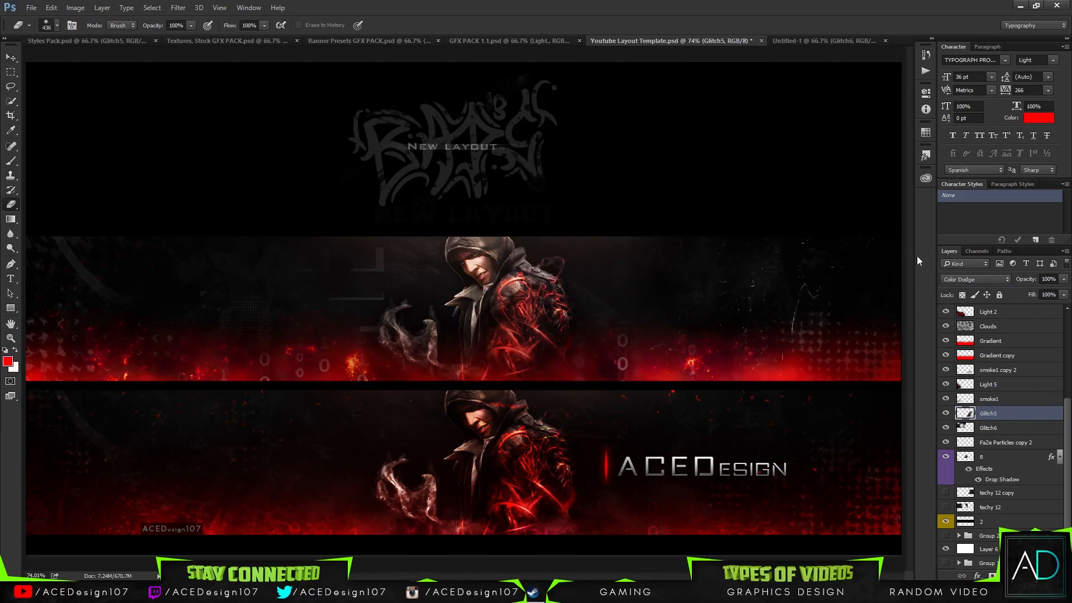
# - Load the Glitch5 layer's outline as a selection, paint its shapes red on the upper banner, and clear the selection
pyautogui.keyDown('ctrl'); pyautogui.click(965, 417); pyautogui.keyUp('ctrl')
pyautogui.press('b')
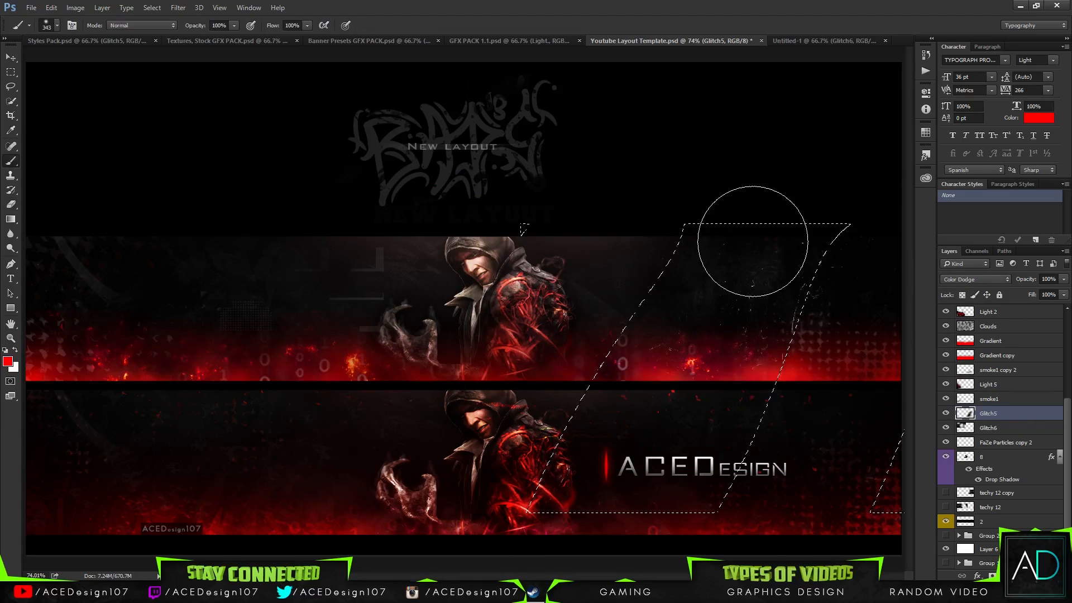
pyautogui.click(773, 257)
pyautogui.hotkey('ctrl', 'z')
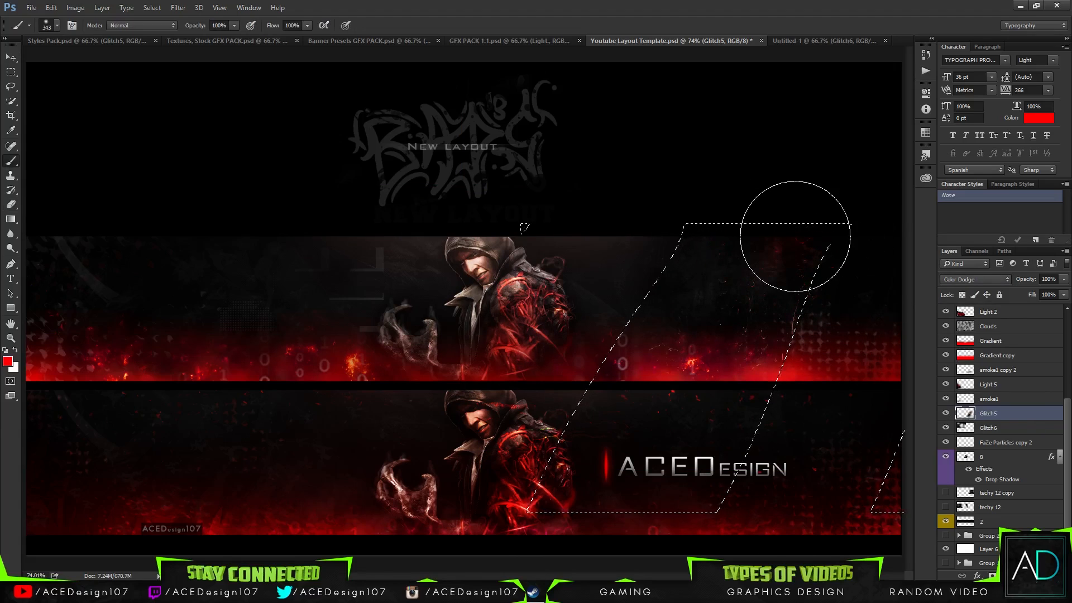
pyautogui.hotkey('ctrl', 'd')
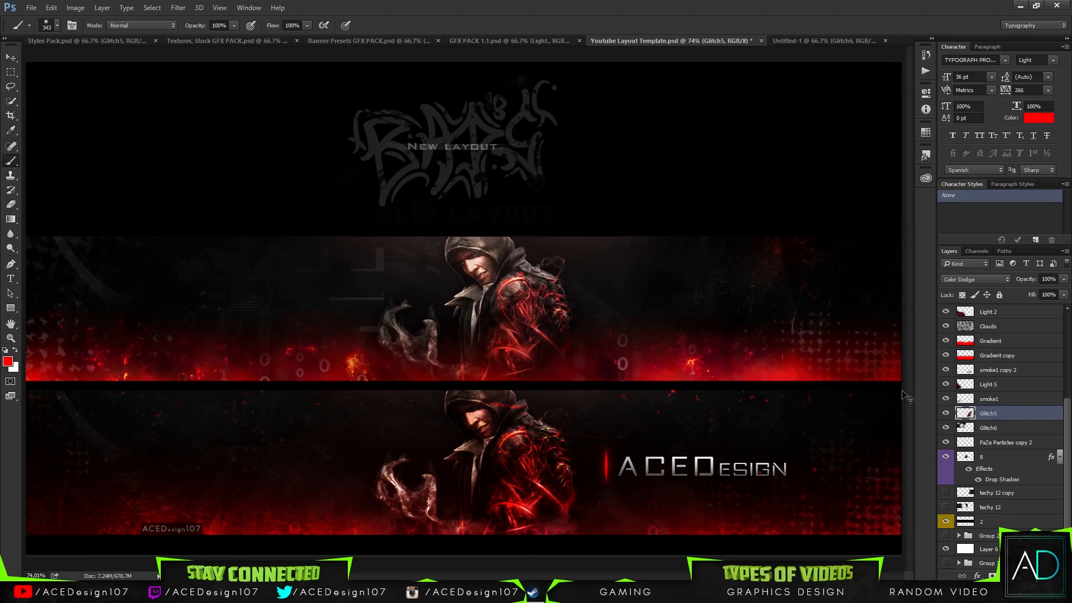
# - Rotate the Glitch5 layer to -90° and place it on the upper banner just right of the character
pyautogui.press('v')
pyautogui.moveTo(502, 335); pyautogui.dragTo(509, 346)
pyautogui.hotkey('ctrl', 't')
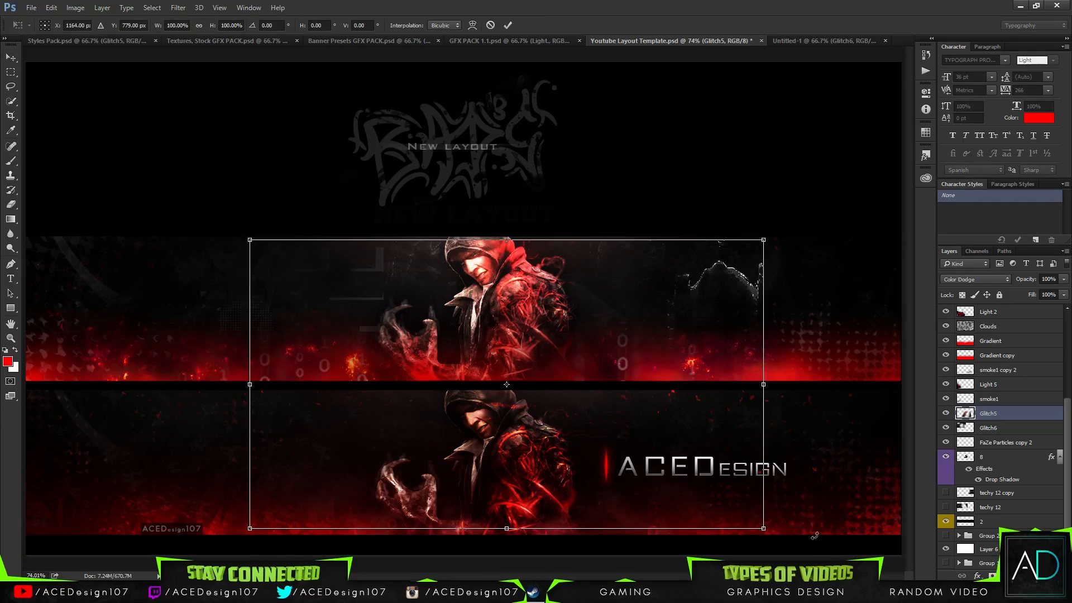
pyautogui.moveTo(814, 535); pyautogui.dragTo(598, 74)
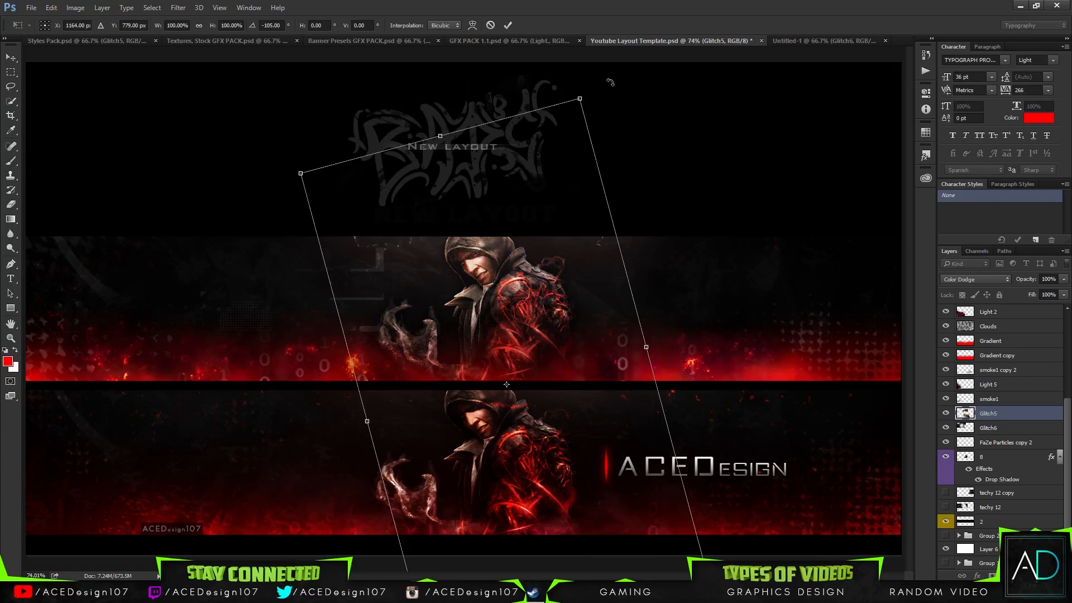
pyautogui.moveTo(610, 82); pyautogui.dragTo(675, 108)
pyautogui.moveTo(526, 342); pyautogui.dragTo(673, 216)
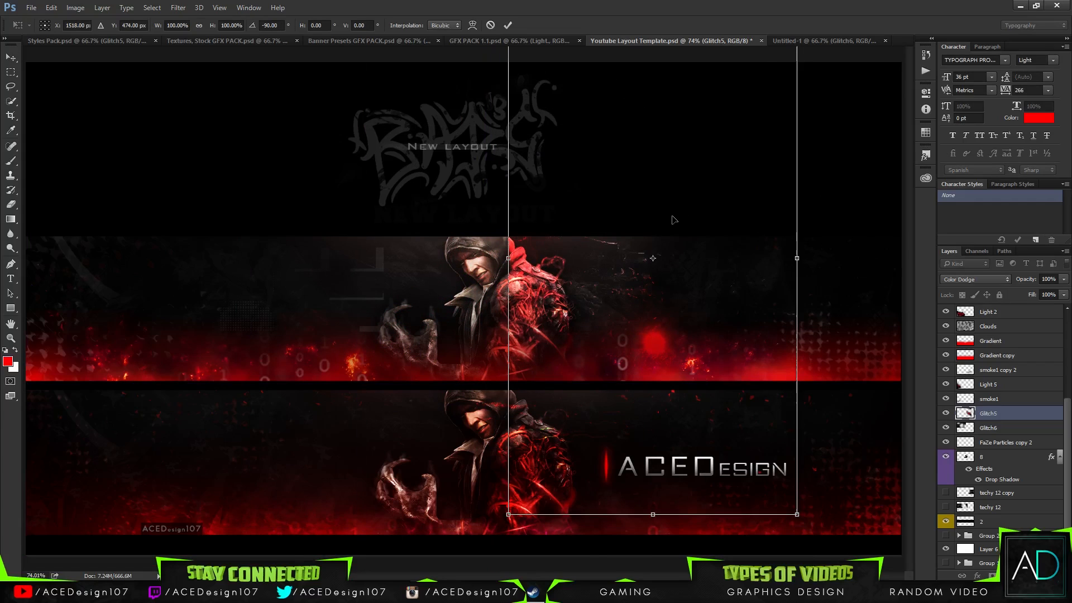
pyautogui.press('Return')
# - Move Glitch5 closer to the character's shoulder and erase its excess red area beside the character
pyautogui.press('e')
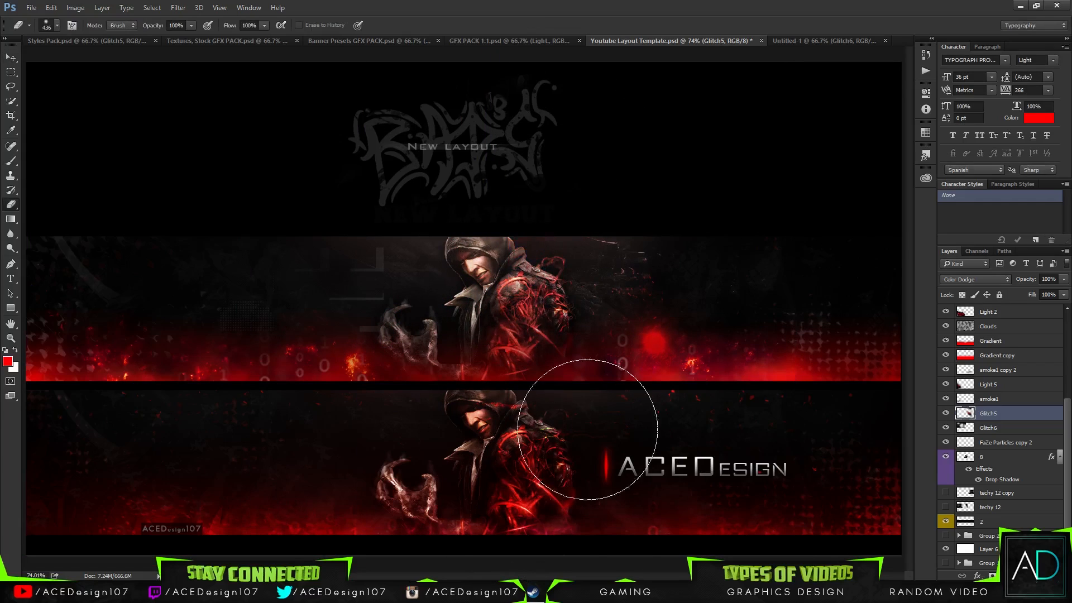
pyautogui.press('v')
pyautogui.moveTo(660, 338); pyautogui.dragTo(631, 330)
pyautogui.press('e')
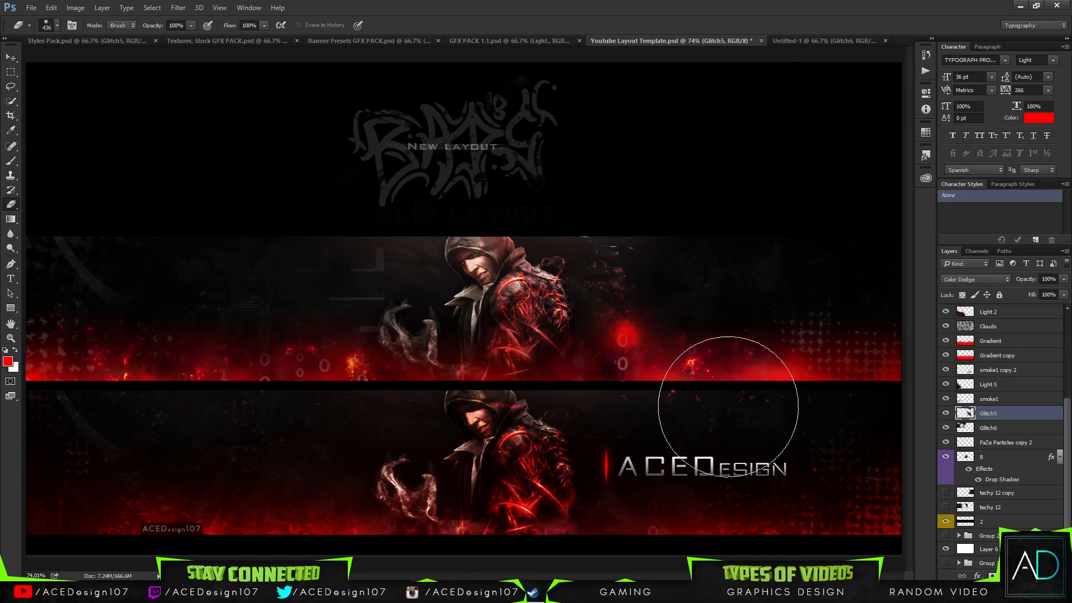
pyautogui.press('v')
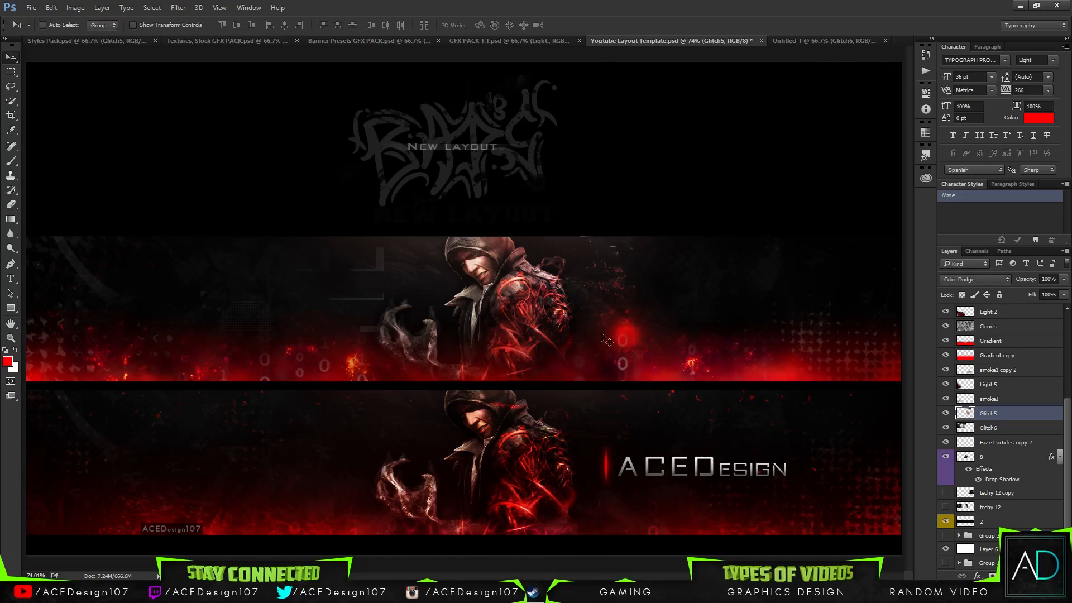
pyautogui.moveTo(601, 333); pyautogui.dragTo(574, 316)
pyautogui.press('e')
pyautogui.click(619, 353)
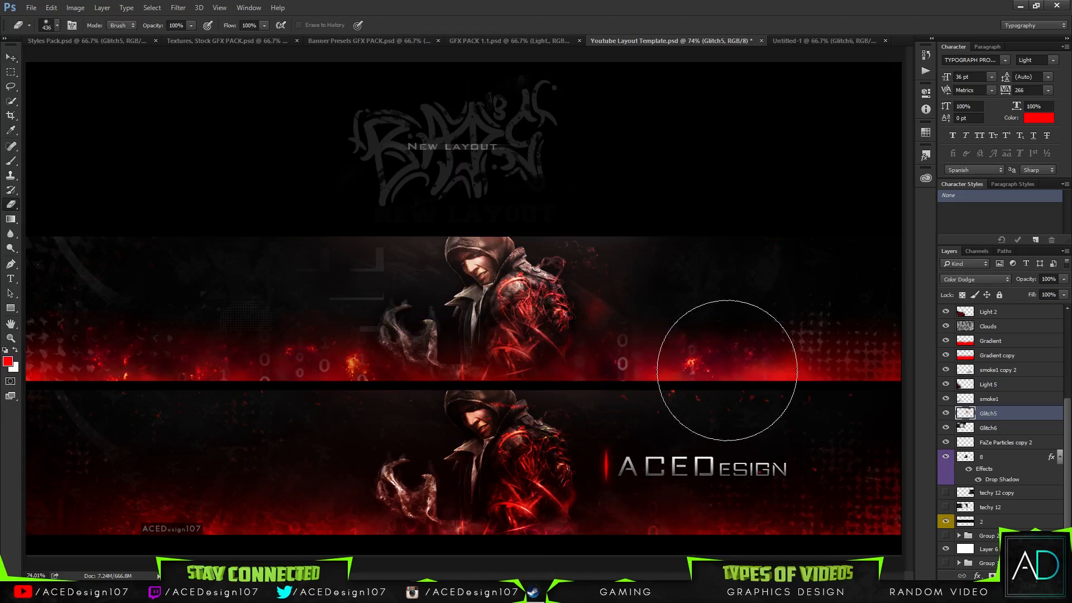
# - Duplicate the Glitch5 layer, move the copy up beside the character's hood, and compare the banner with and without it
pyautogui.press('v')
pyautogui.hotkey('ctrl', 'j')
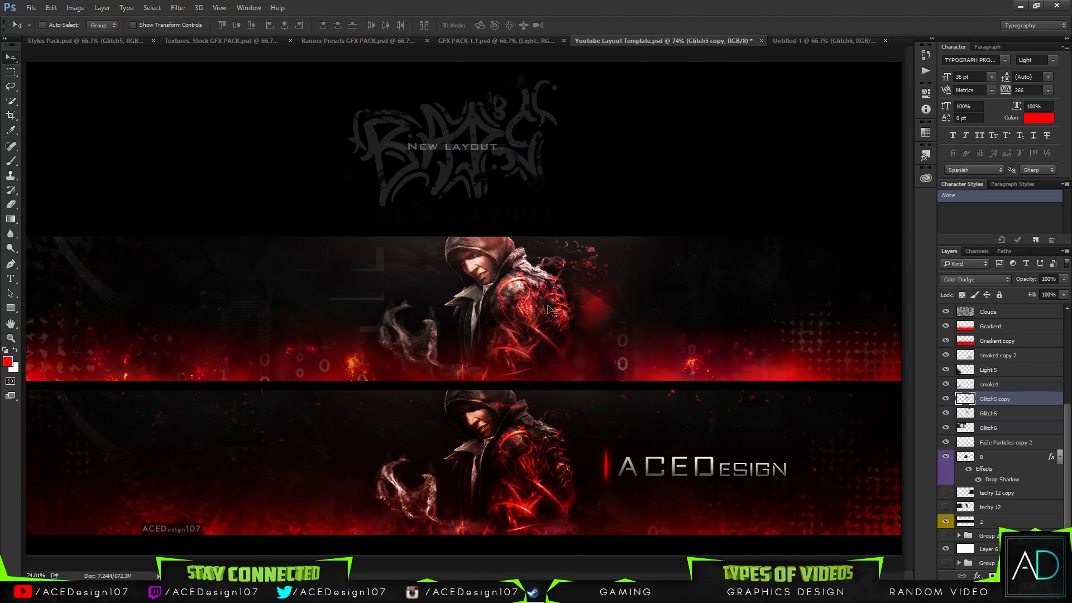
pyautogui.moveTo(553, 312); pyautogui.dragTo(537, 247)
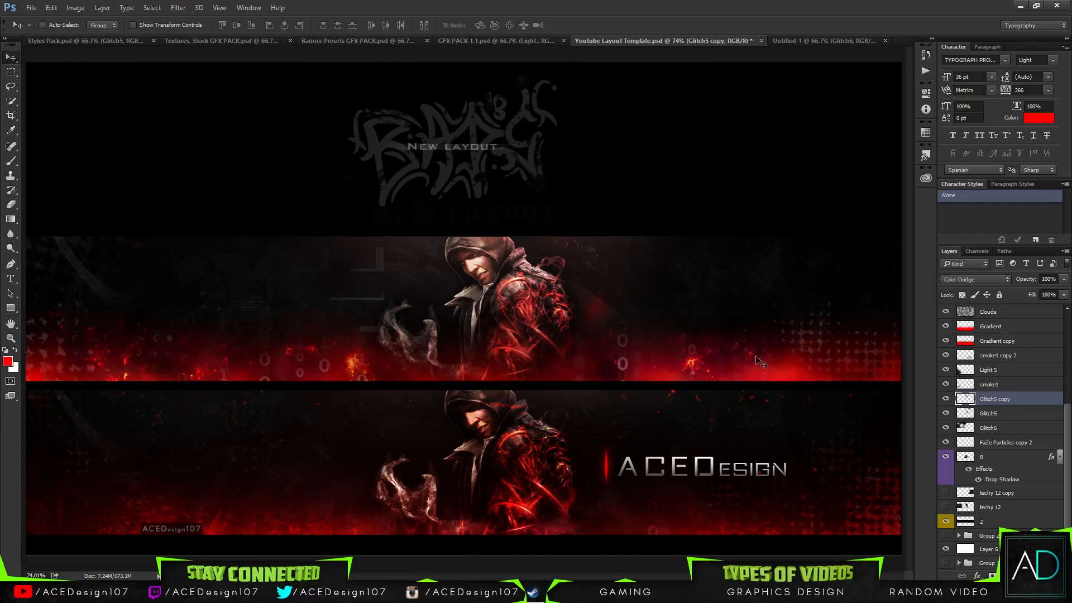
pyautogui.click(946, 400)
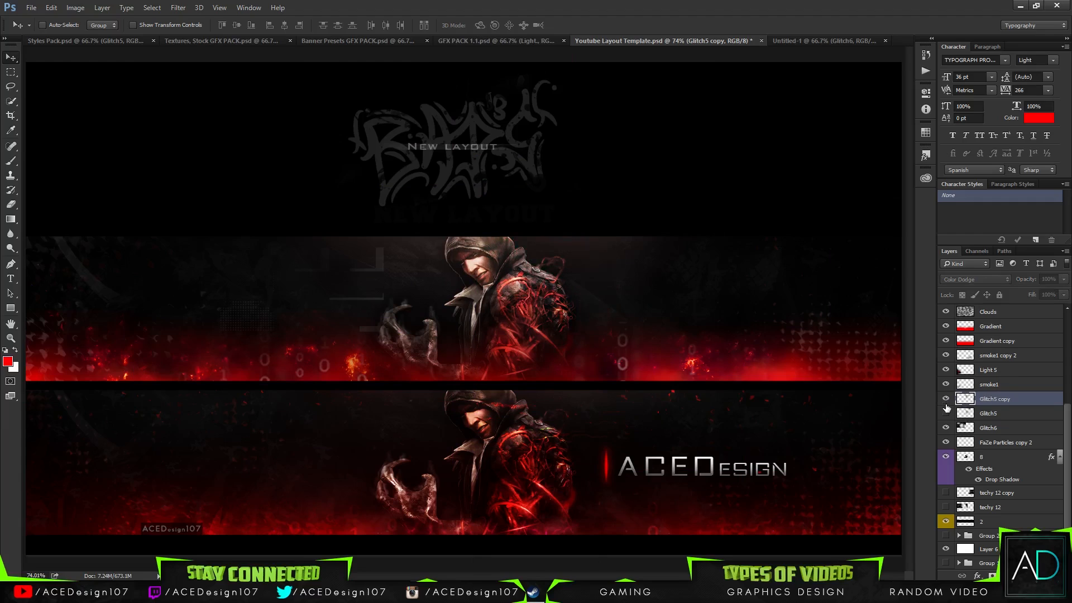
pyautogui.click(945, 399)
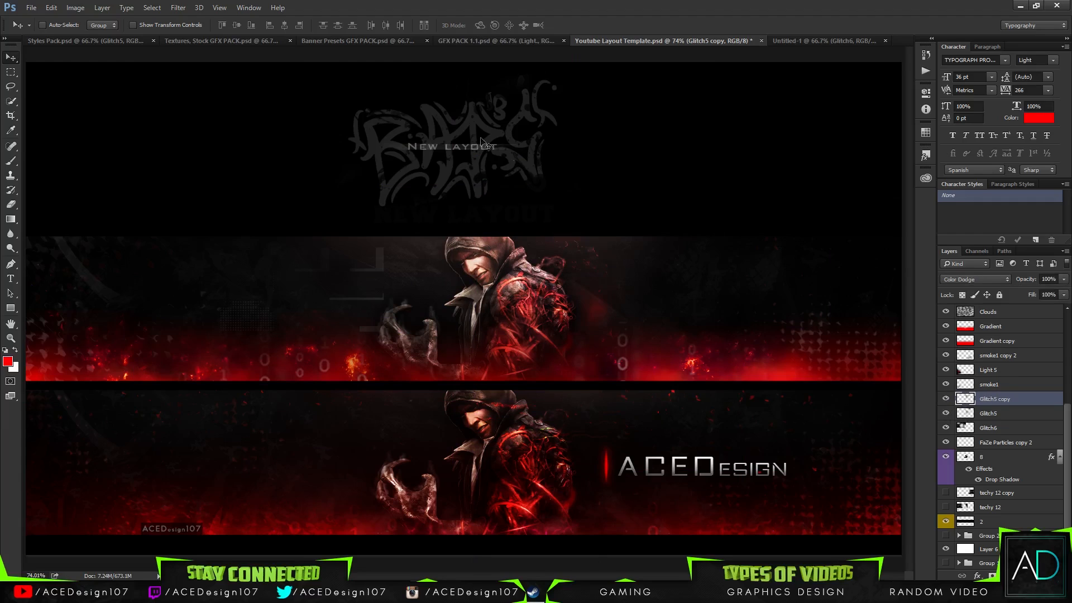
# - Return to Styles Pack.psd, hide the Glitch5 layer and collapse the Glitch group
pyautogui.click(109, 41)
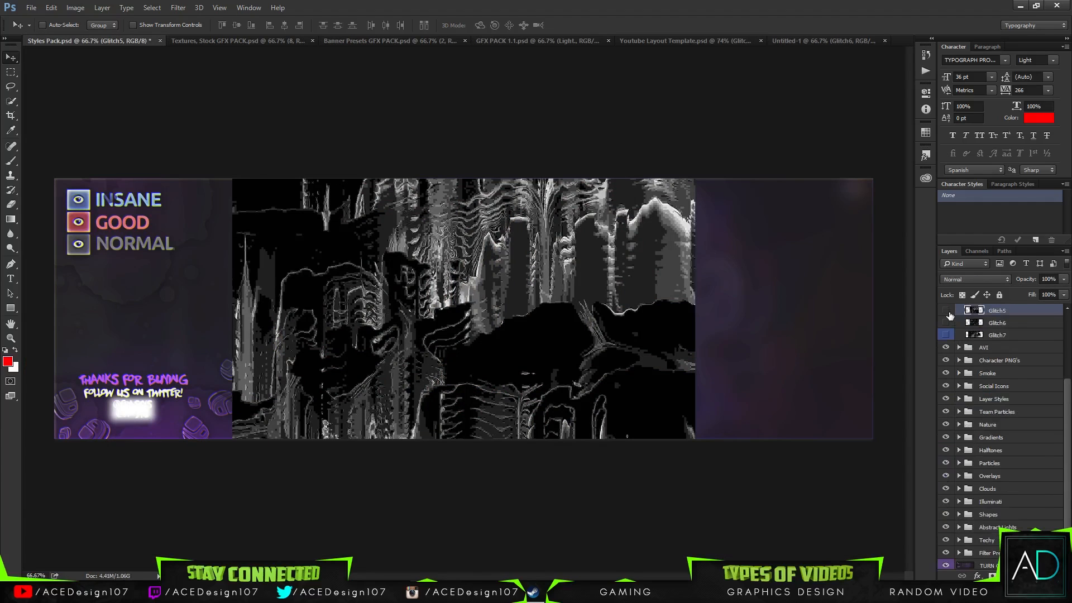
pyautogui.click(949, 311)
pyautogui.scroll(2, 952, 320)
pyautogui.click(958, 311)
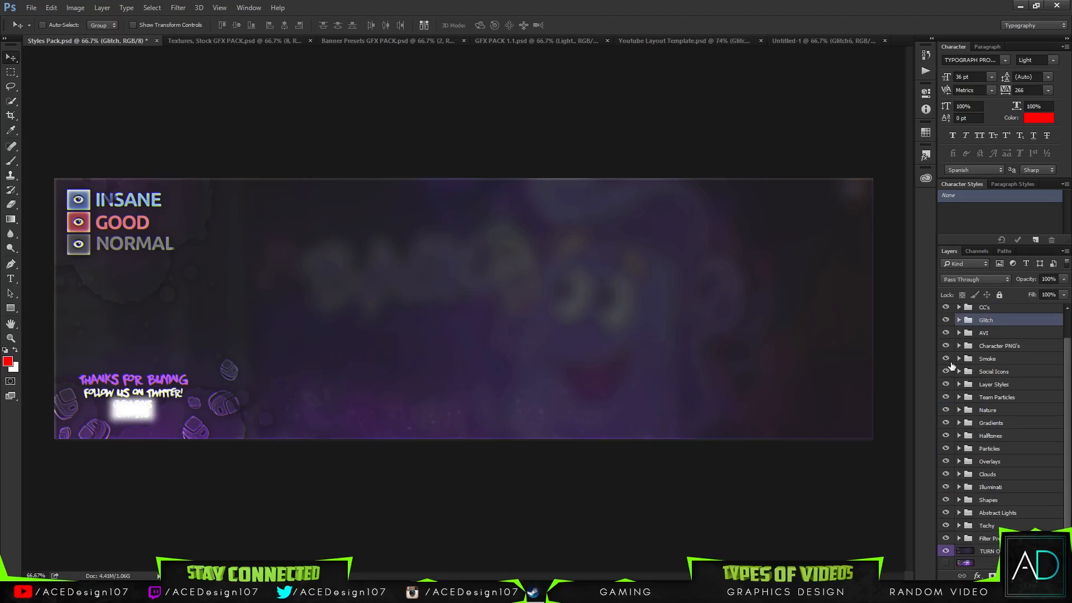
# - Expand the Particles group, preview particles 1, and leave only the particles 2 layer showing
pyautogui.scroll(2, 962, 448)
pyautogui.scroll(-2, 961, 458)
pyautogui.click(959, 449)
pyautogui.click(946, 461)
pyautogui.click(945, 461)
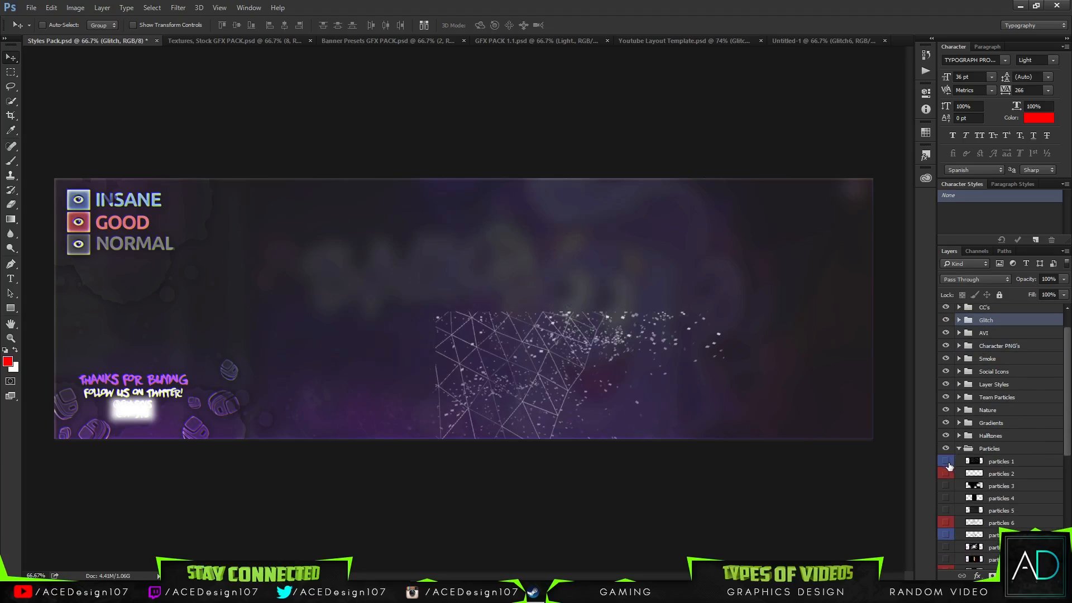
pyautogui.click(946, 473)
pyautogui.click(946, 473)
pyautogui.click(945, 473)
# - Copy the particles 2 layer onto the upper banner in Youtube Layout Template.psd and paint its particles red
pyautogui.click(1004, 474)
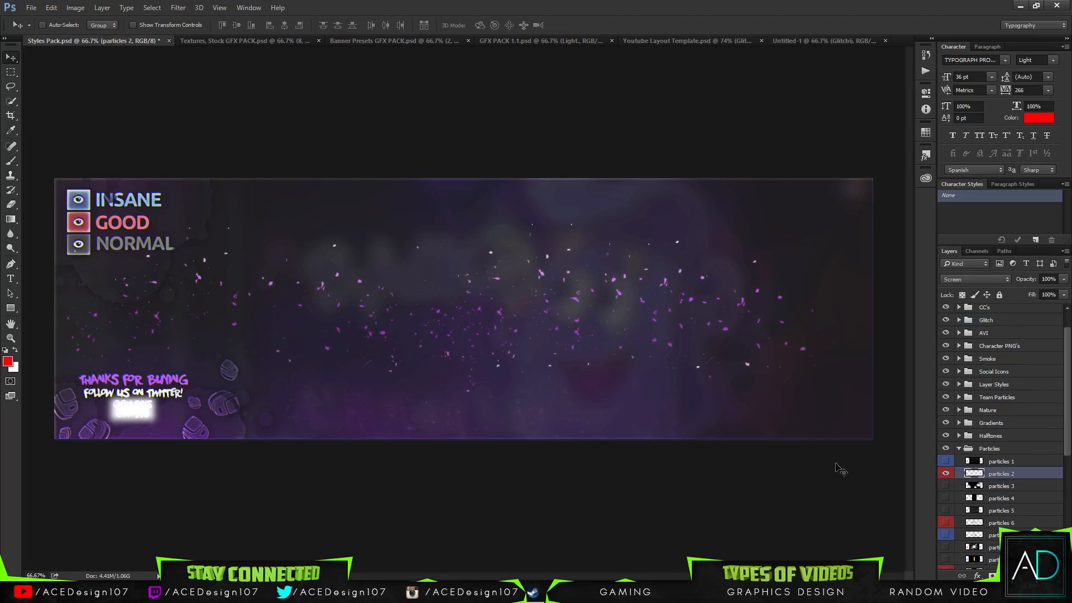
pyautogui.moveTo(448, 260); pyautogui.dragTo(500, 171)
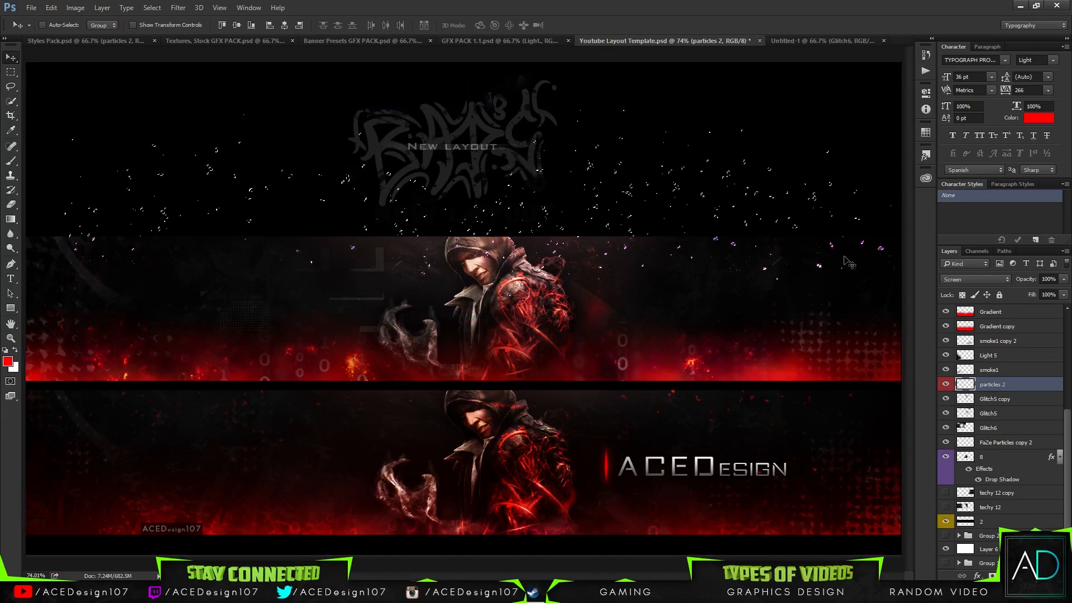
pyautogui.press('b')
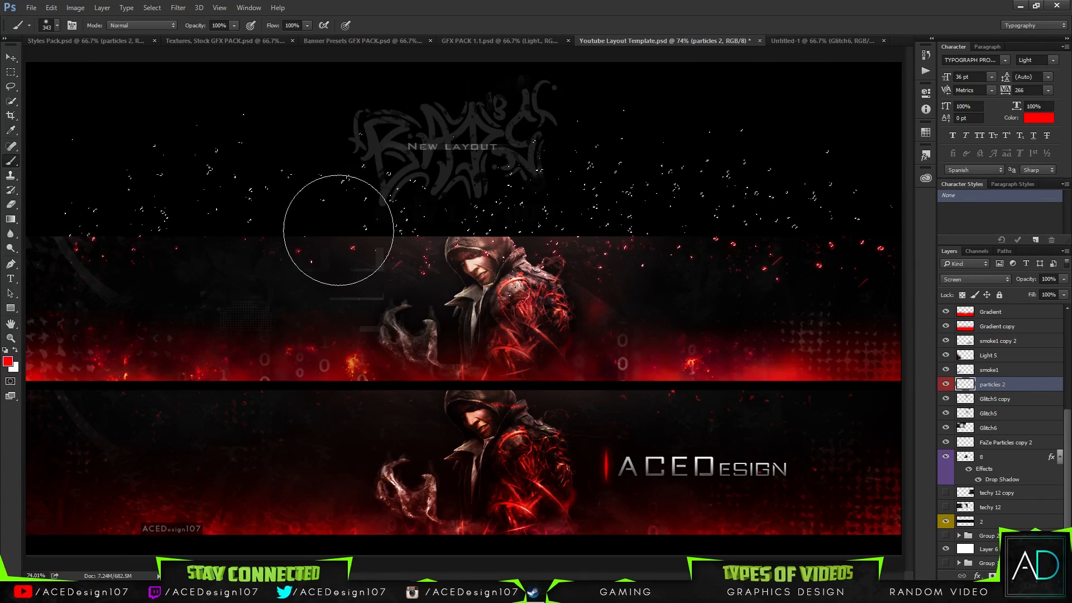
pyautogui.hotkey('ctrl', 'd')
# - Flip the red particles vertically and spread them over both upper sides of the banner, keeping a single particles 2 layer
pyautogui.press('v')
pyautogui.moveTo(762, 276)
pyautogui.mouseDown()
pyautogui.moveTo(773, 291)
pyautogui.moveTo(758, 321)
pyautogui.moveTo(773, 494)
pyautogui.moveTo(763, 371)
pyautogui.moveTo(793, 335)
pyautogui.mouseUp()
pyautogui.hotkey('ctrl', 't')
pyautogui.rightClick(677, 279)
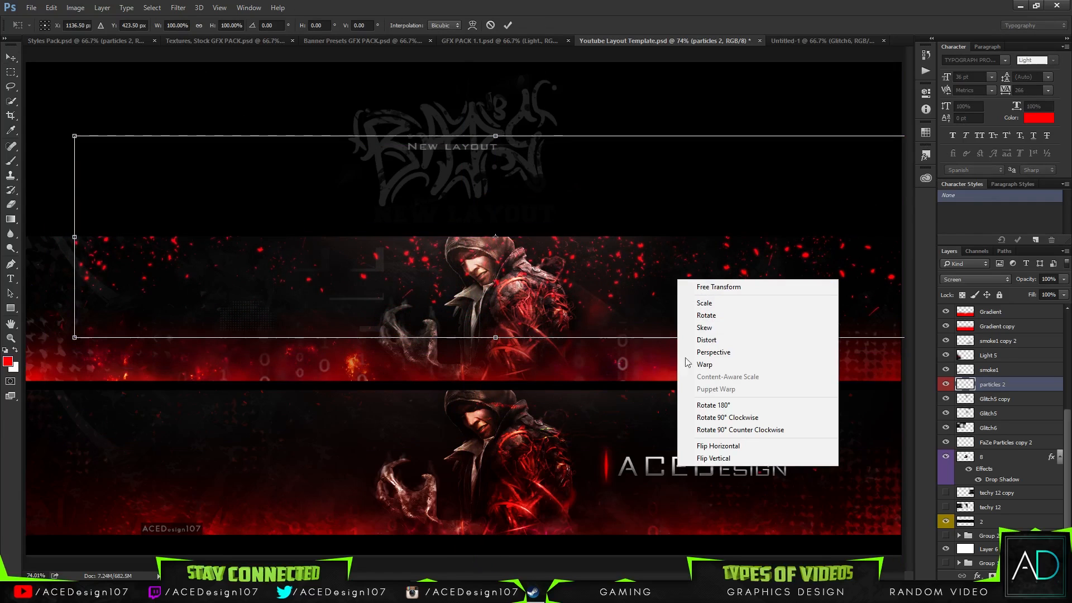
pyautogui.click(704, 457)
pyautogui.moveTo(694, 302); pyautogui.dragTo(279, 222)
pyautogui.press('Return')
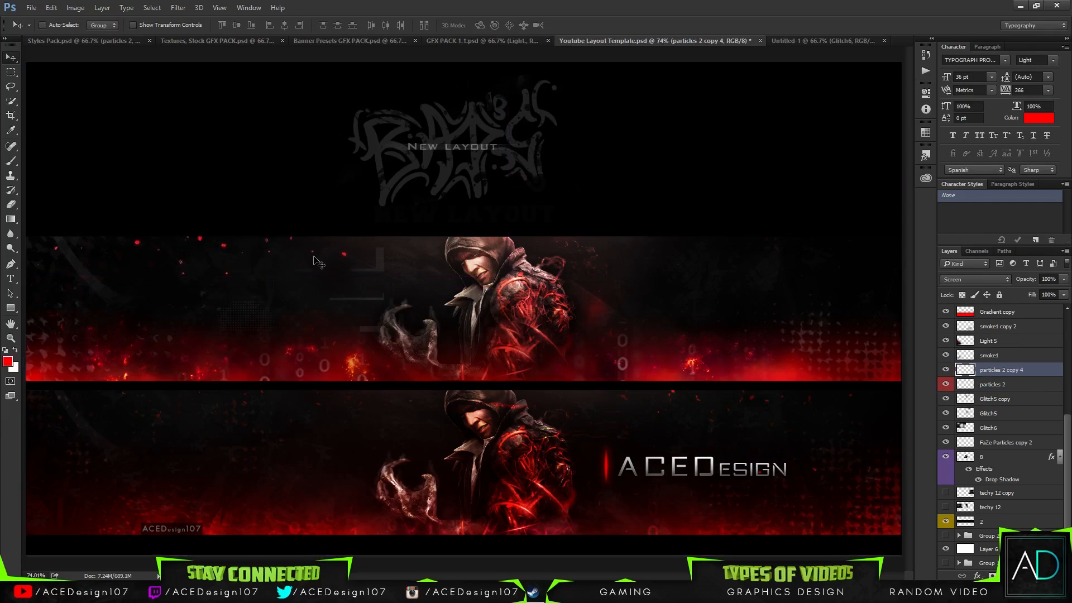
pyautogui.moveTo(318, 262); pyautogui.dragTo(805, 260)
pyautogui.press('Delete')
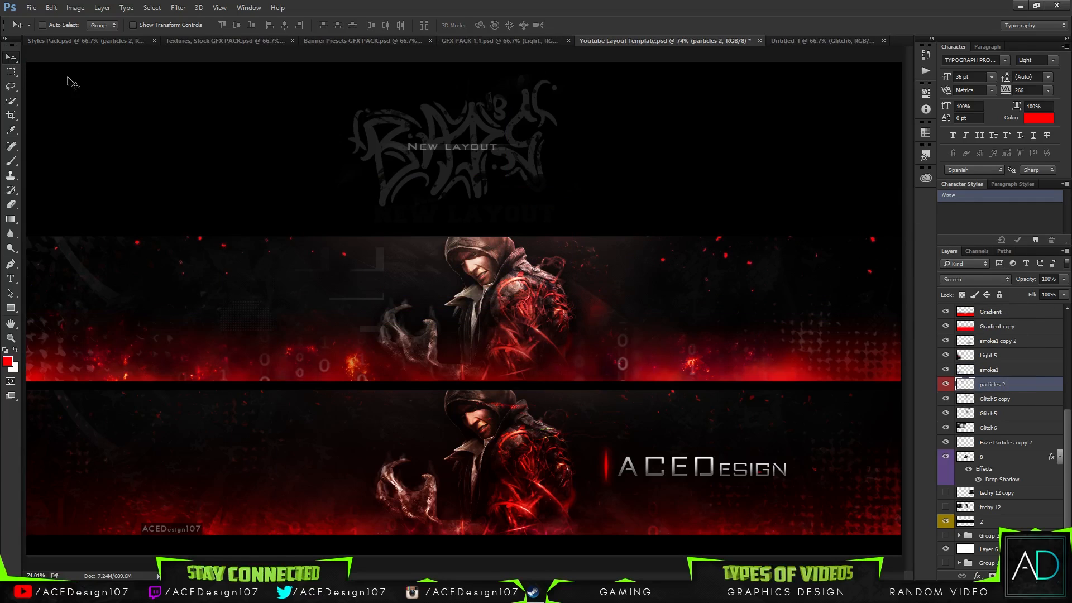
# - Check the whole layout, and delete the techy 12 copy and techy 12 layers
pyautogui.hotkey('ctrl', '-')
pyautogui.hotkey('ctrl', '-')
pyautogui.hotkey('ctrl', '-')
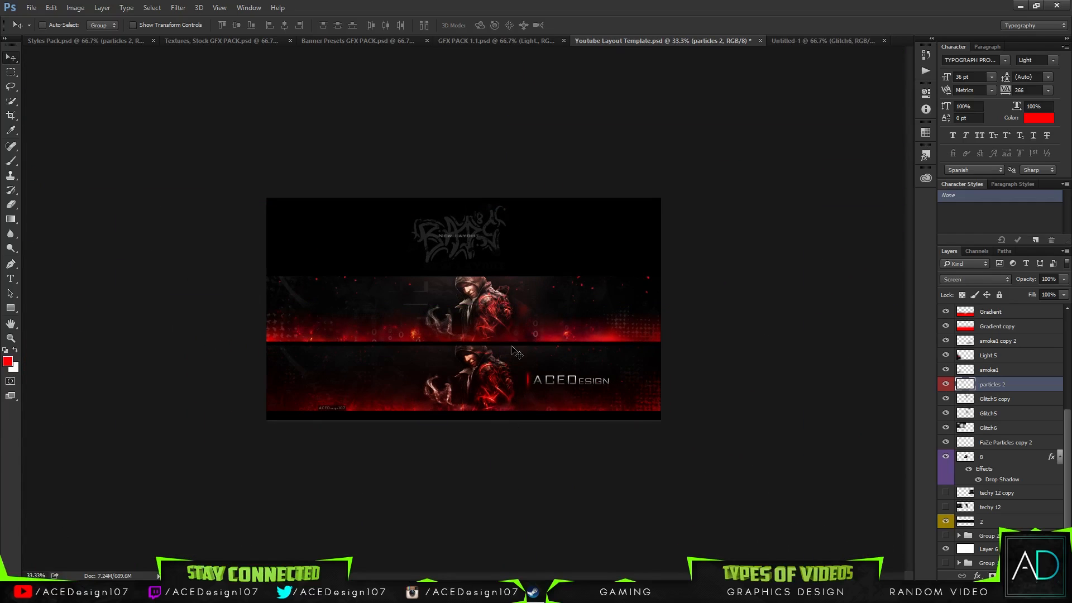
pyautogui.hotkey('ctrl', '+')
pyautogui.hotkey('ctrl', '+')
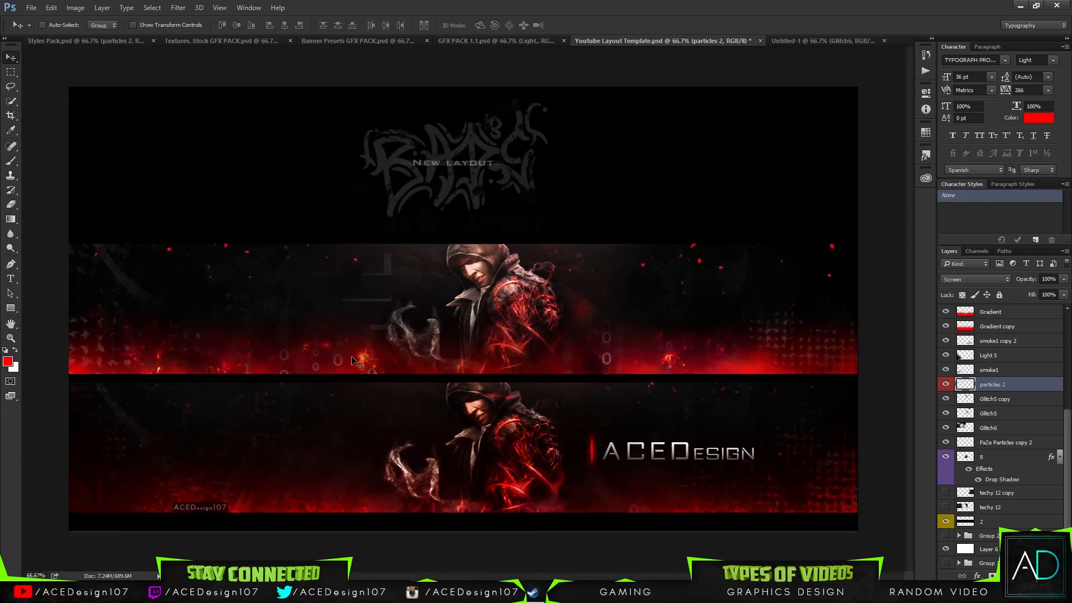
pyautogui.click(945, 492)
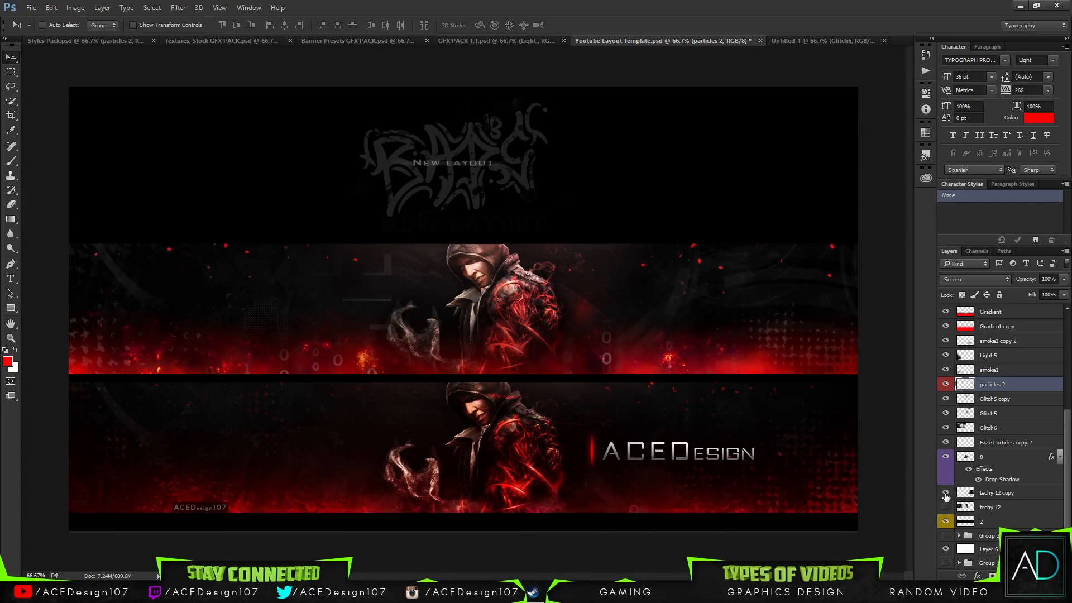
pyautogui.click(1012, 496)
pyautogui.press('Delete')
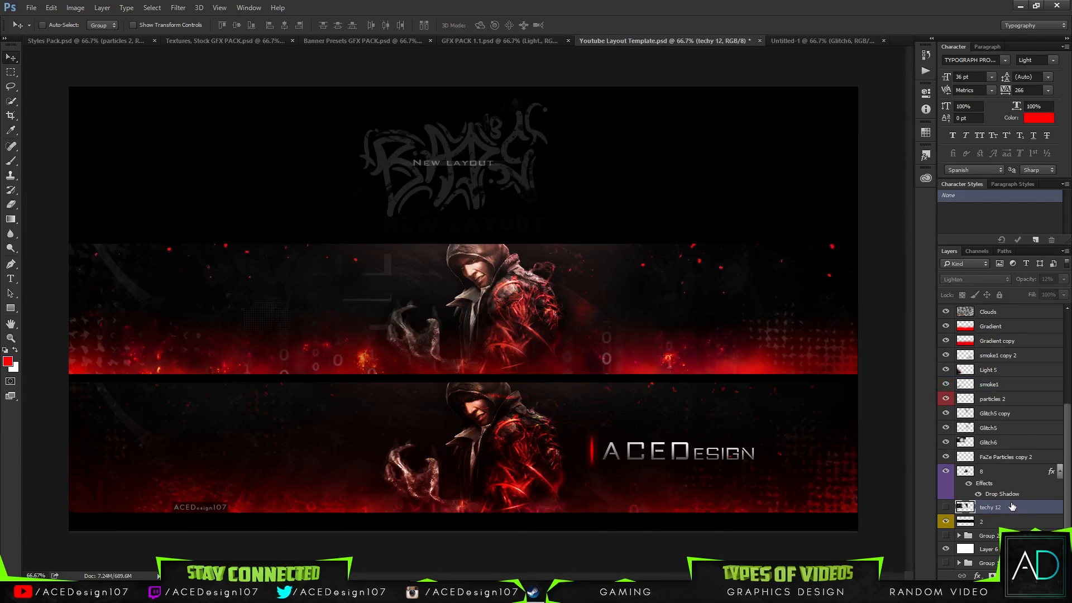
pyautogui.press('Delete')
# - Copy the particles 2 layer from Styles Pack.psd into the Untitled-1 document and return to Youtube Layout Template.psd
pyautogui.click(122, 42)
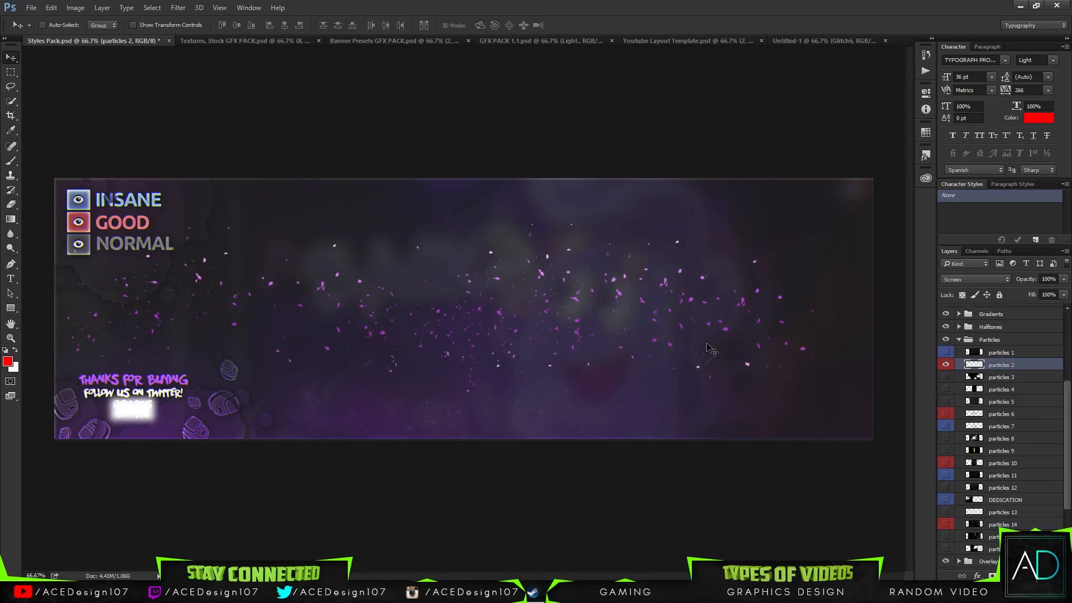
pyautogui.moveTo(573, 357); pyautogui.dragTo(770, 167)
pyautogui.click(670, 41)
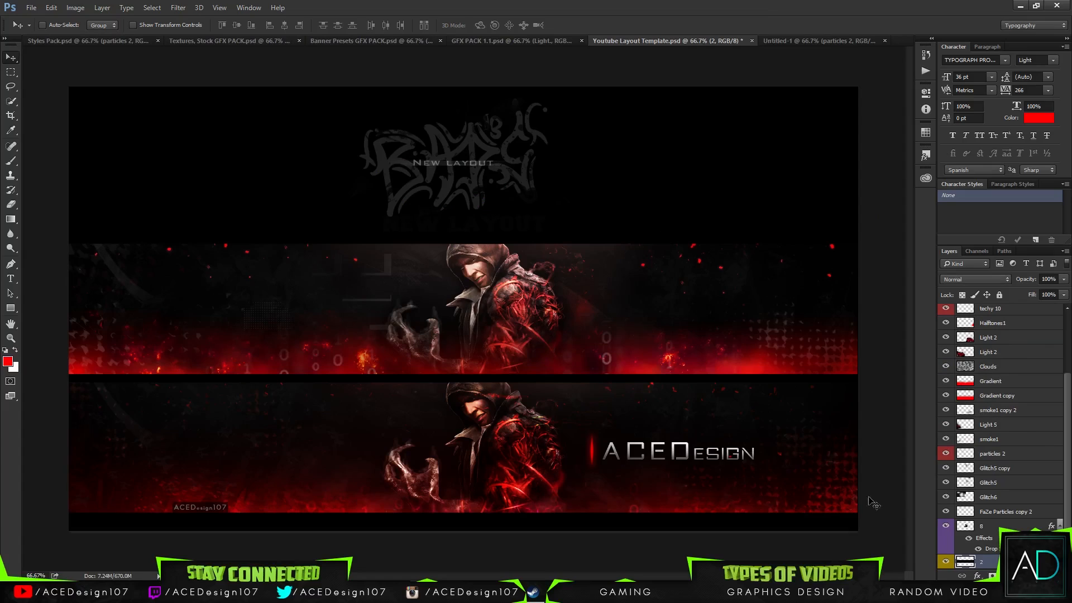
# - Toggle the Halftones1 and Light 2 layers off and on to examine what each adds to the banner
pyautogui.scroll(-3, 964, 494)
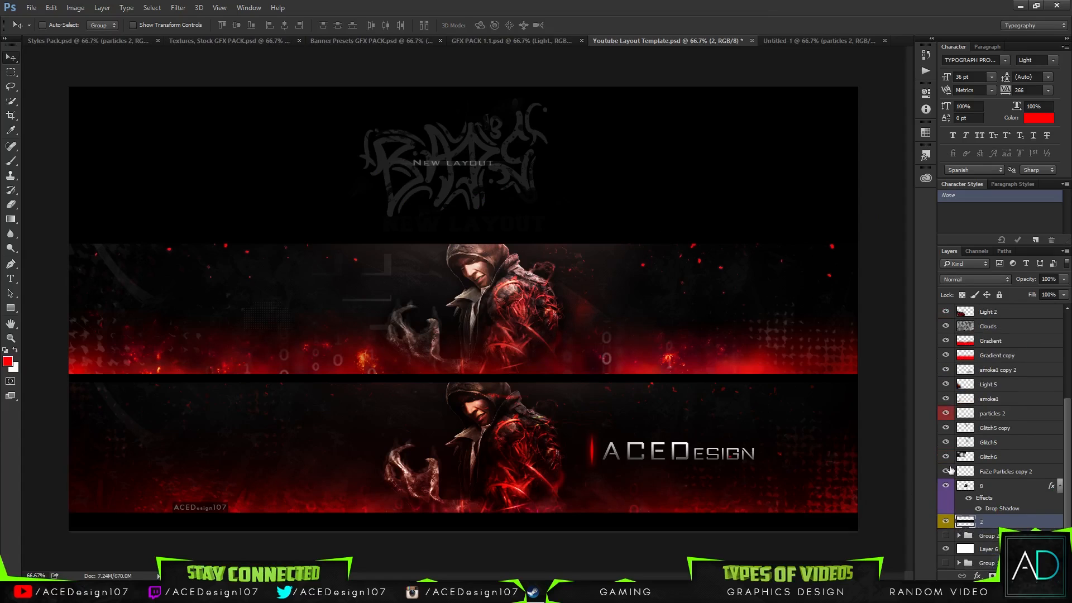
pyautogui.scroll(10, 951, 458)
pyautogui.click(946, 419)
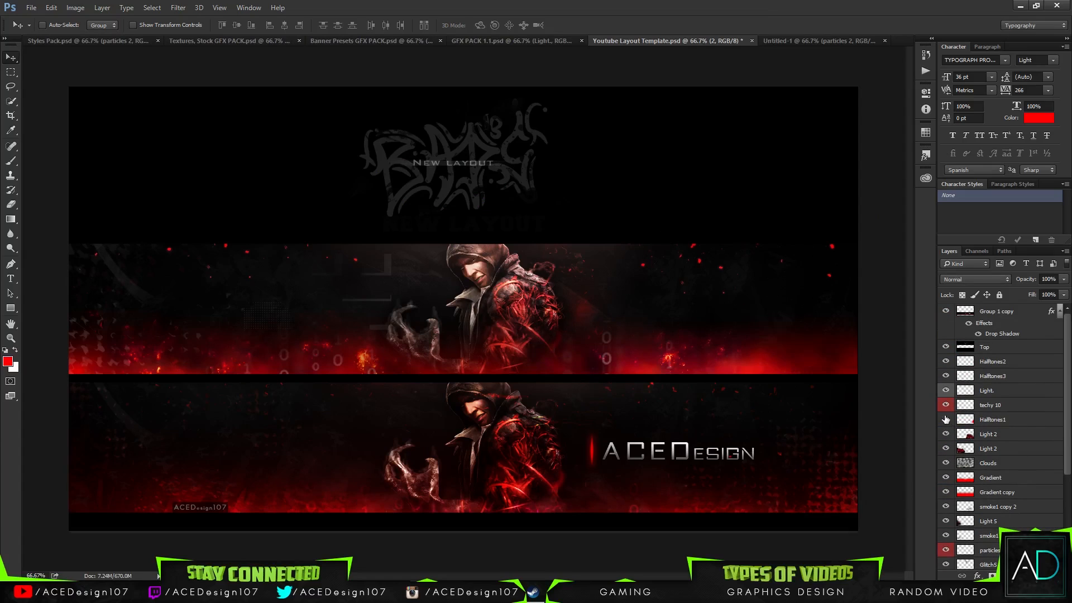
pyautogui.click(946, 421)
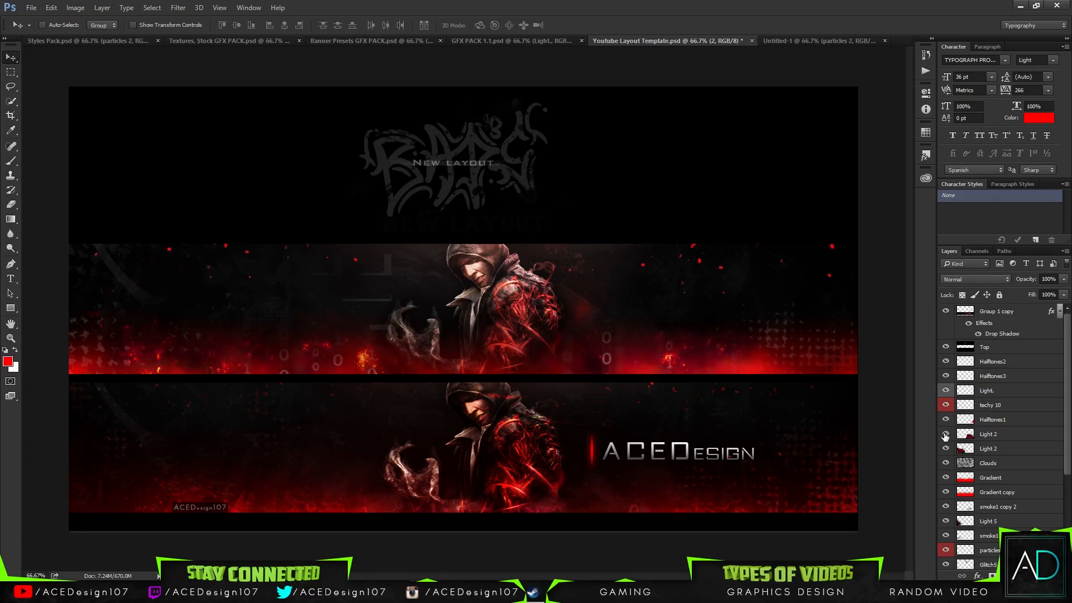
pyautogui.click(945, 448)
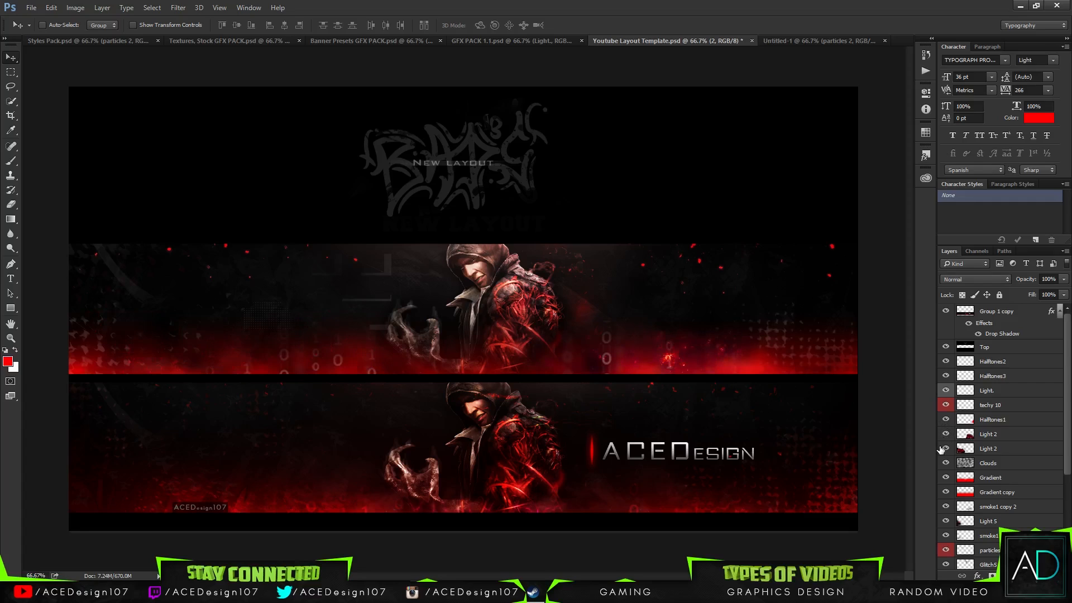
# - Check the techy 10 layer's effect on the banner and delete that layer
pyautogui.click(944, 409)
pyautogui.click(1017, 404)
pyautogui.press('Delete')
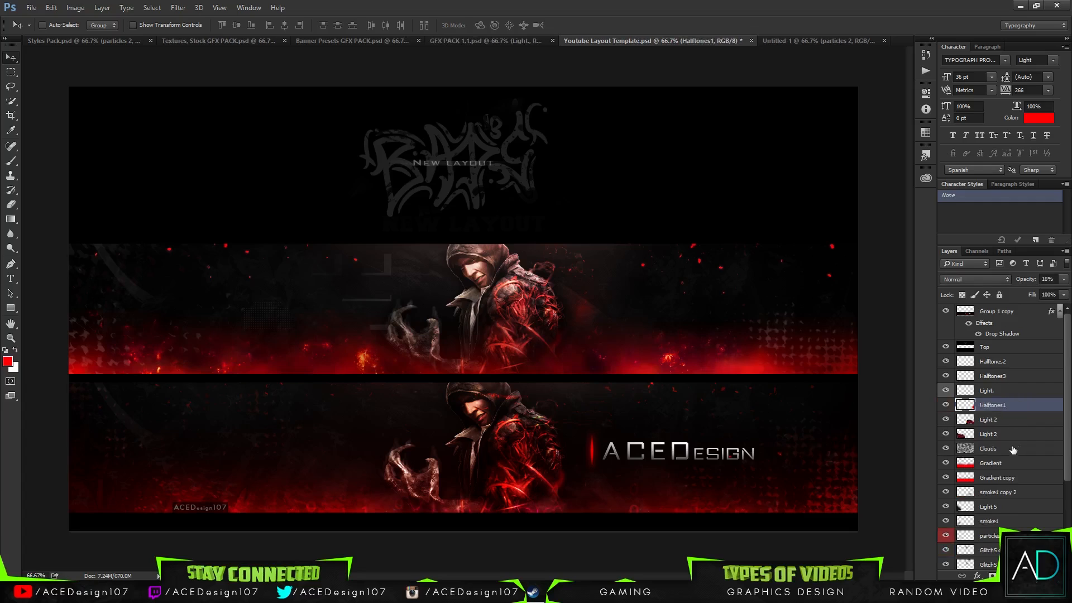
# - Move the Gradient and Gradient copy layers together lower on the banner to soften the red glow
pyautogui.click(1012, 463)
pyautogui.click(1011, 478)
pyautogui.keyDown('shift'); pyautogui.click(1011, 463); pyautogui.keyUp('shift')
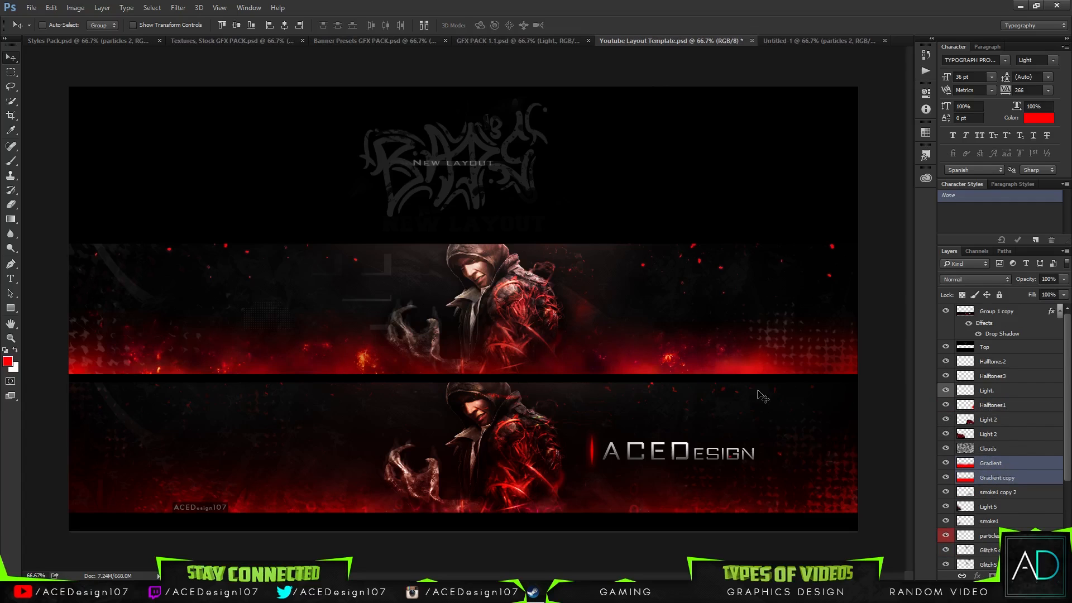
pyautogui.moveTo(607, 359); pyautogui.dragTo(719, 397)
# - Shift the two Light 2 layers downward, moving the upper one and the lower one separately
pyautogui.click(1020, 432)
pyautogui.keyDown('shift'); pyautogui.click(1021, 419); pyautogui.keyUp('shift')
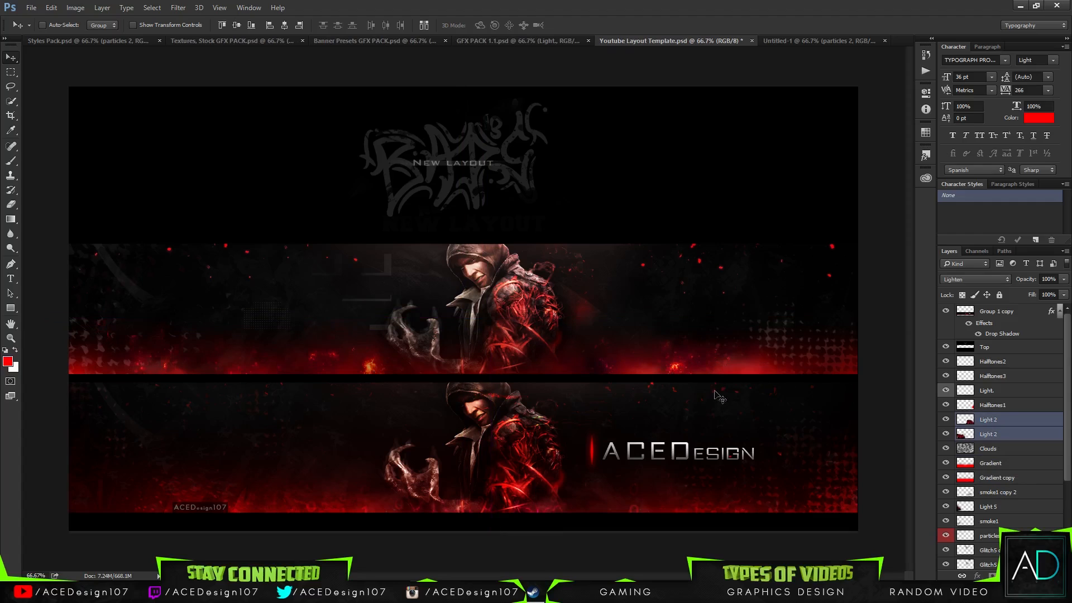
pyautogui.click(1009, 419)
pyautogui.moveTo(787, 385); pyautogui.dragTo(767, 398)
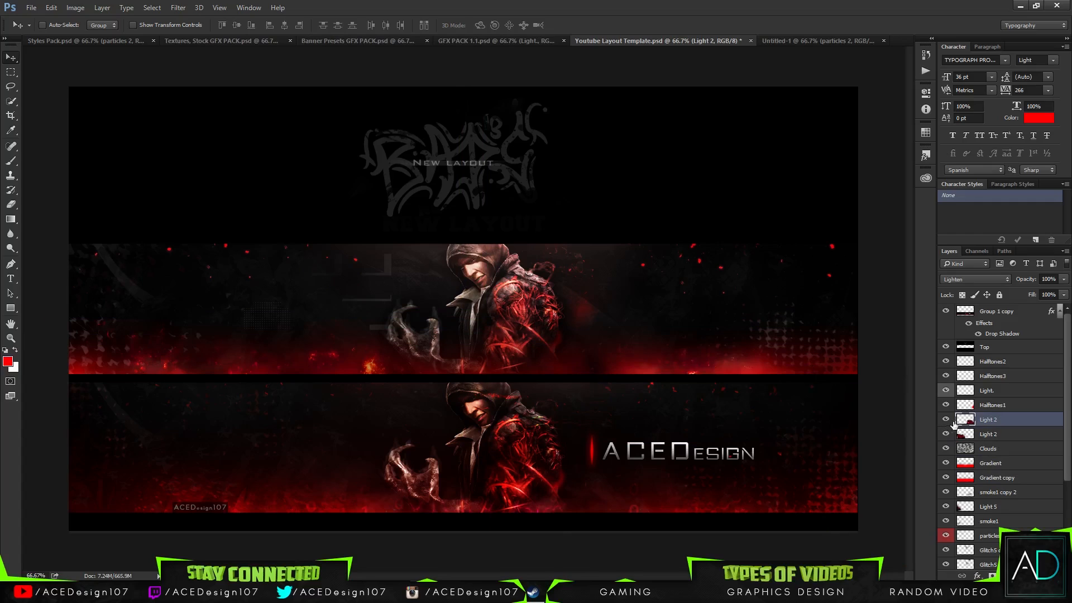
pyautogui.click(1007, 435)
pyautogui.moveTo(397, 397); pyautogui.dragTo(374, 406)
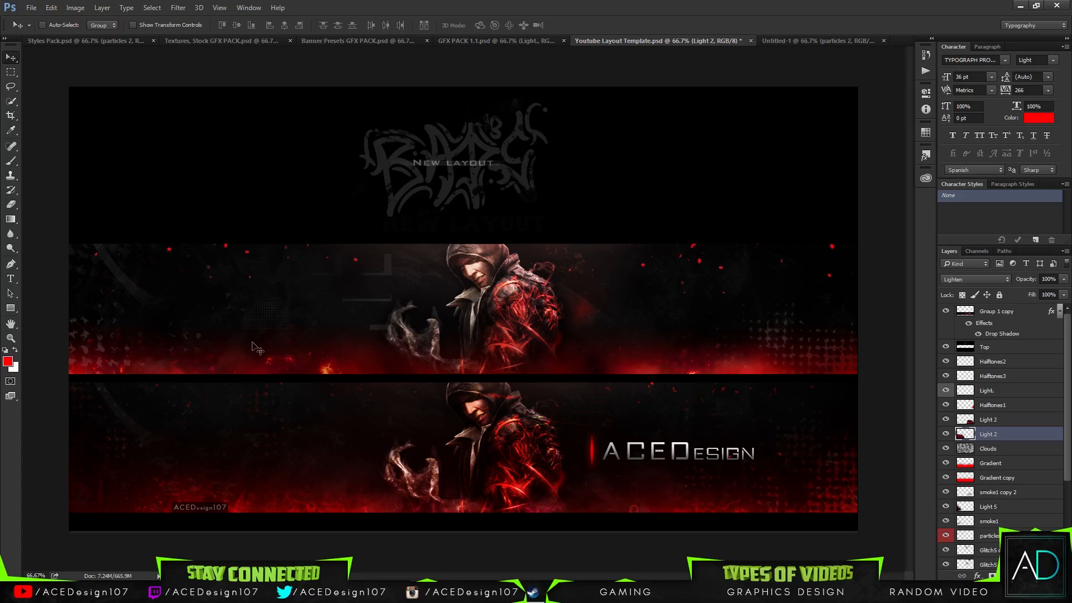
# - Add a new layer above Clouds and draw a red-to-transparent gradient on it from below the banner up towards its upper edge
pyautogui.click(999, 463)
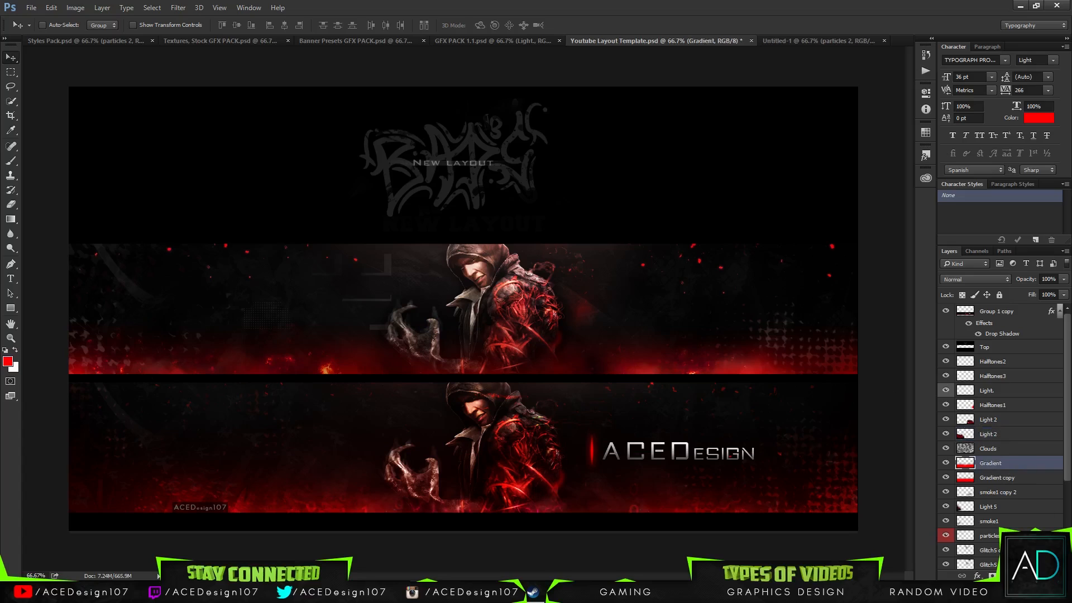
pyautogui.hotkey('ctrl', 'shift', 'alt', 'n')
pyautogui.moveTo(1029, 414); pyautogui.dragTo(943, 387)
pyautogui.press('g')
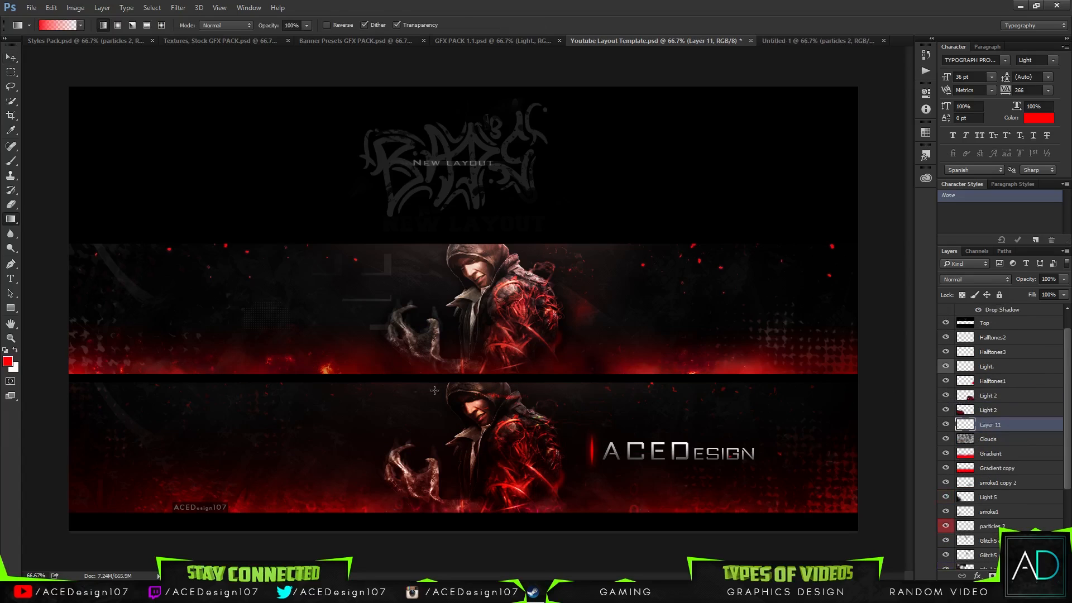
pyautogui.moveTo(504, 363); pyautogui.dragTo(504, 309)
pyautogui.hotkey('ctrl', 'z')
pyautogui.moveTo(494, 394); pyautogui.dragTo(498, 282)
pyautogui.hotkey('ctrl', 'z')
pyautogui.moveTo(497, 428); pyautogui.dragTo(497, 195)
pyautogui.hotkey('ctrl', 'z')
pyautogui.moveTo(488, 401); pyautogui.dragTo(498, 257)
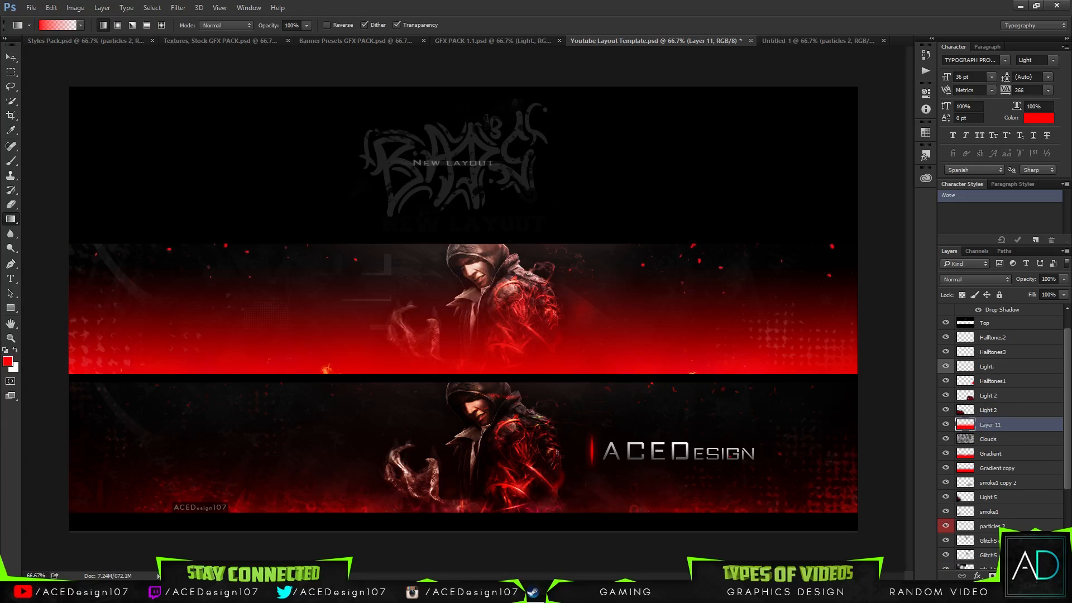
# - Set the new gradient layer's blend mode to Overlay and move it directly below layer 8
pyautogui.click(986, 280)
pyautogui.click(966, 375)
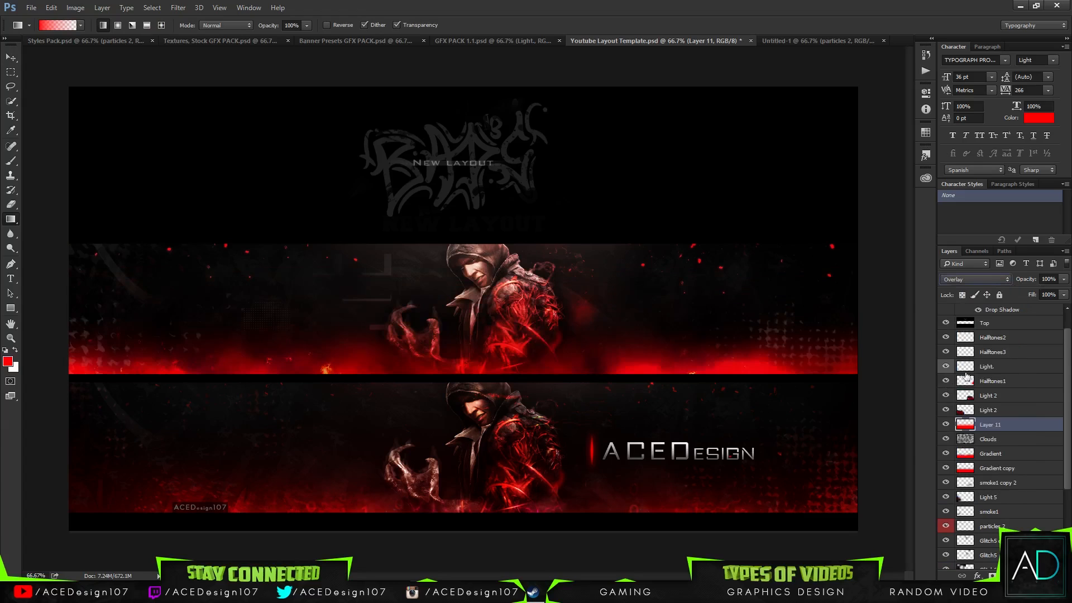
pyautogui.scroll(-5, 1005, 502)
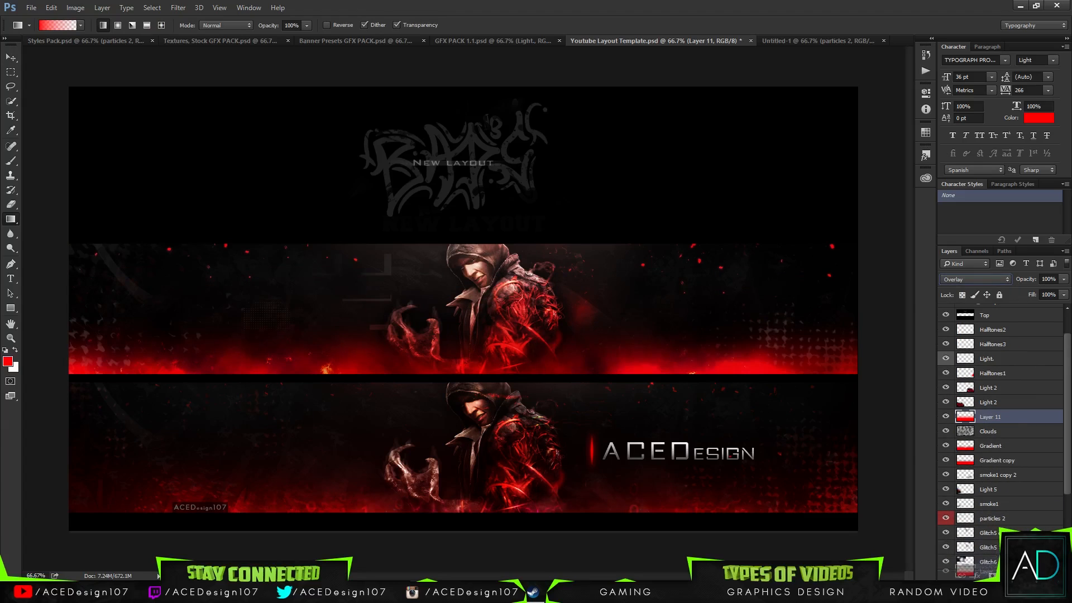
pyautogui.moveTo(1005, 565); pyautogui.dragTo(990, 529)
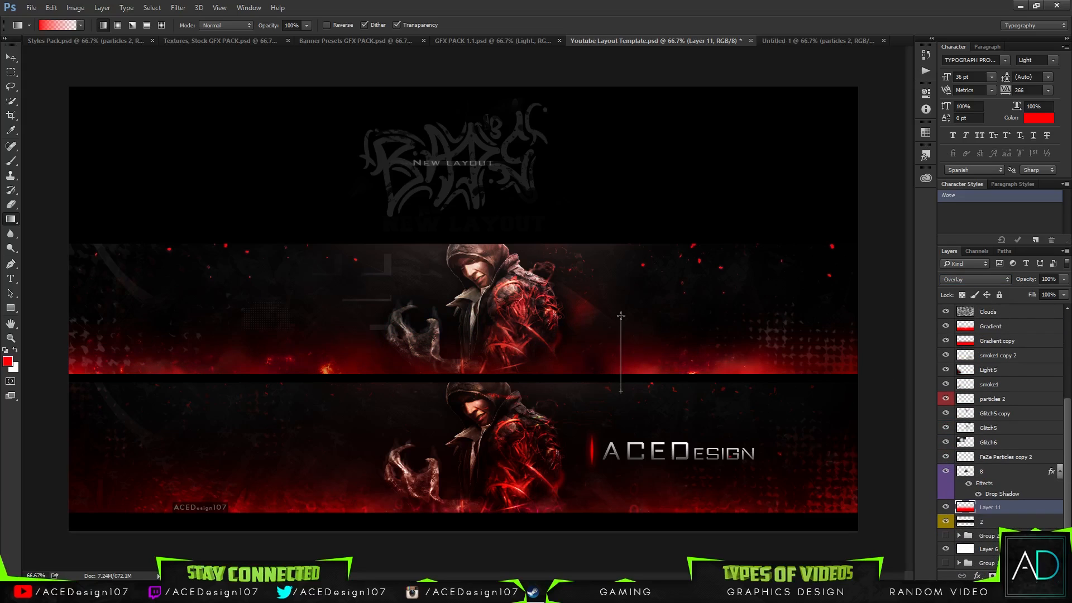
# - Draw another short upward gradient on Layer 11 and set its blend mode to Normal
pyautogui.moveTo(620, 316); pyautogui.dragTo(620, 316)
pyautogui.press('v')
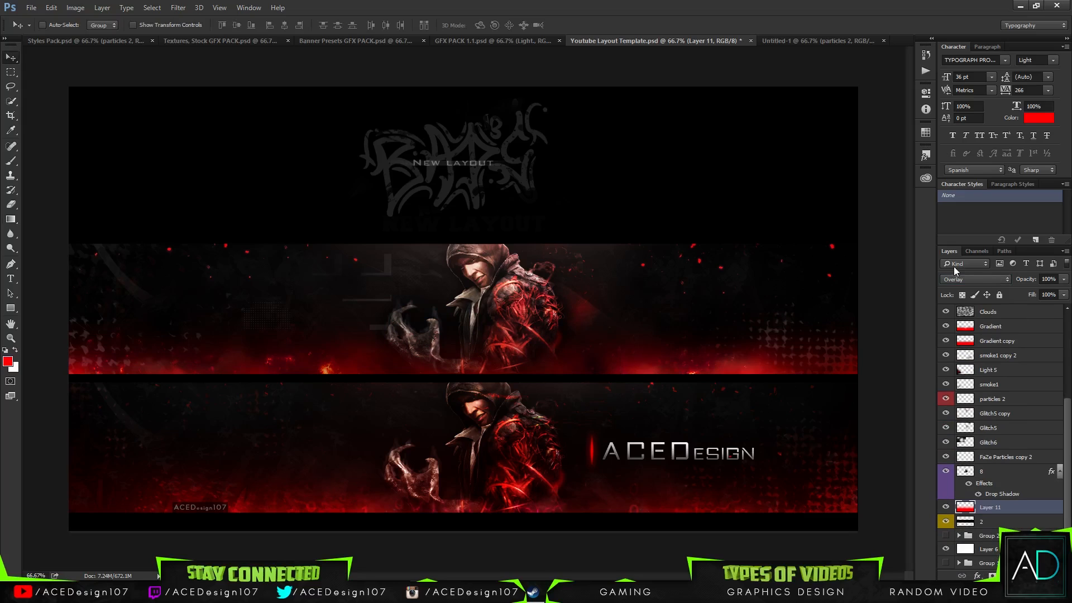
pyautogui.click(975, 279)
pyautogui.click(957, 220)
# - Try Layer 11 at reduced opacities of about 25% and 62%, and undo the opacity change
pyautogui.click(1063, 279)
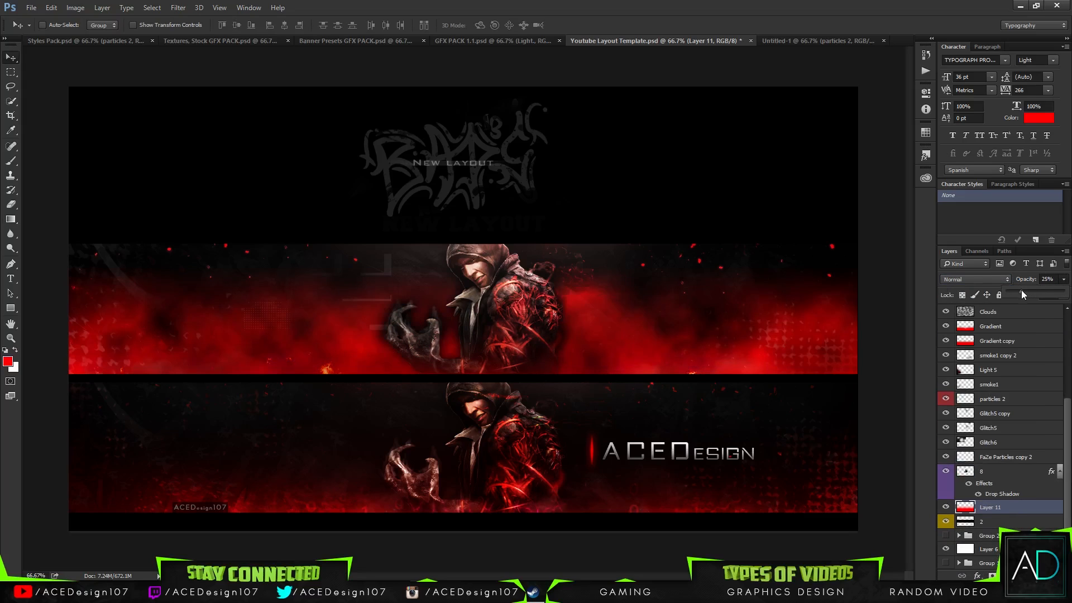
pyautogui.click(1019, 291)
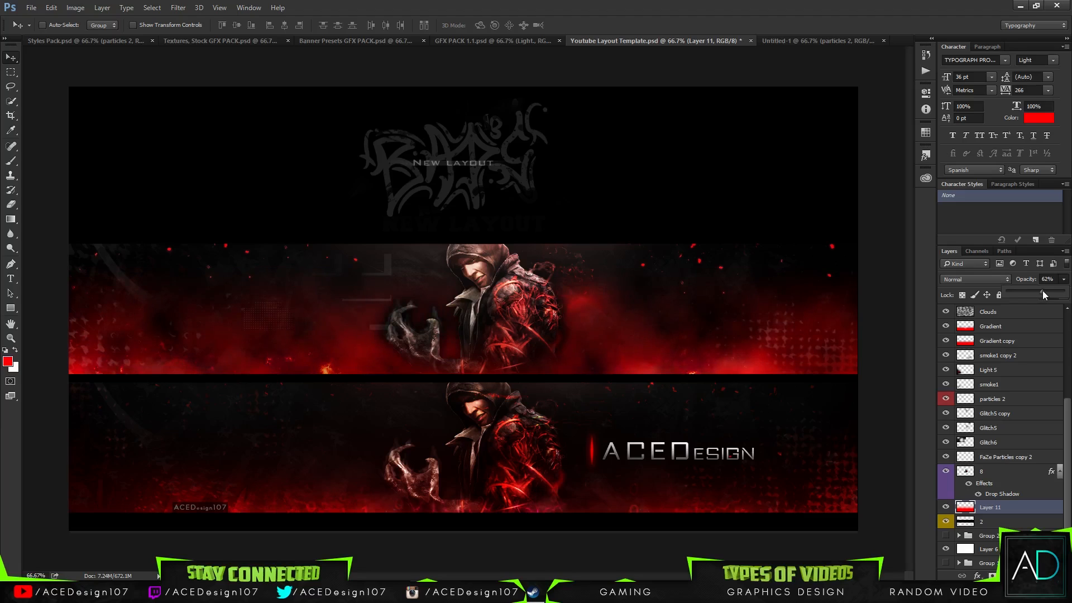
pyautogui.moveTo(1043, 290); pyautogui.dragTo(1050, 296)
pyautogui.hotkey('ctrl', 'z')
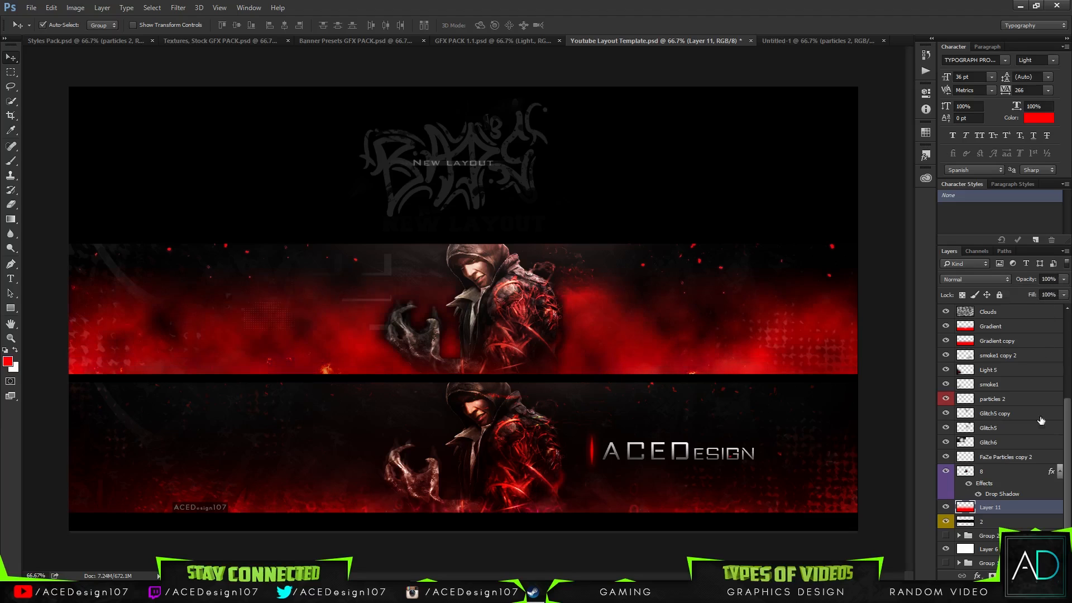
# - Clip the Clouds layer to the Gradient layer beneath it
pyautogui.rightClick(1032, 319)
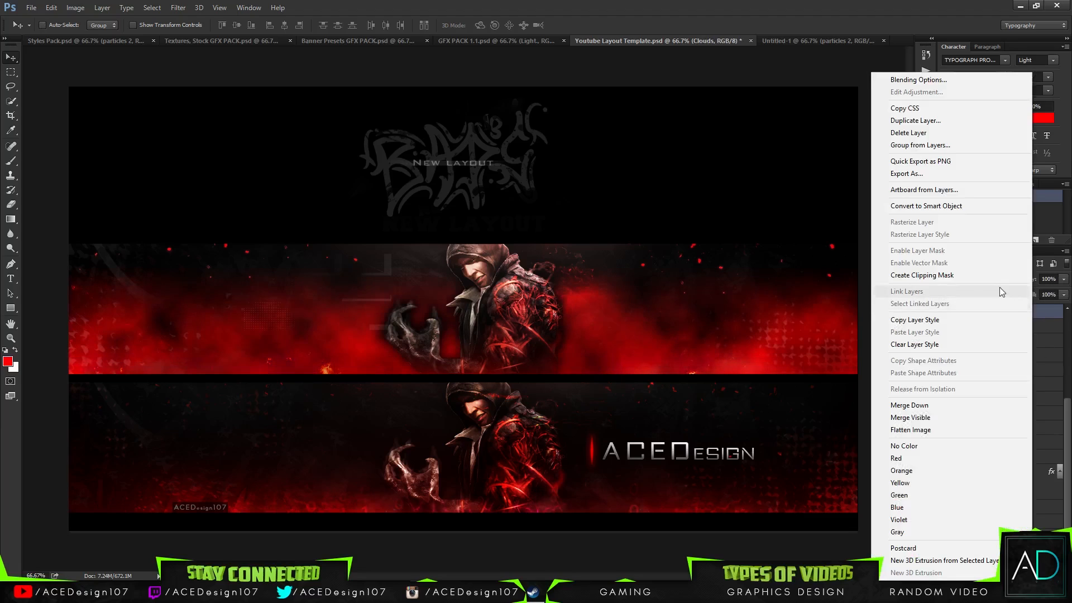
pyautogui.click(943, 276)
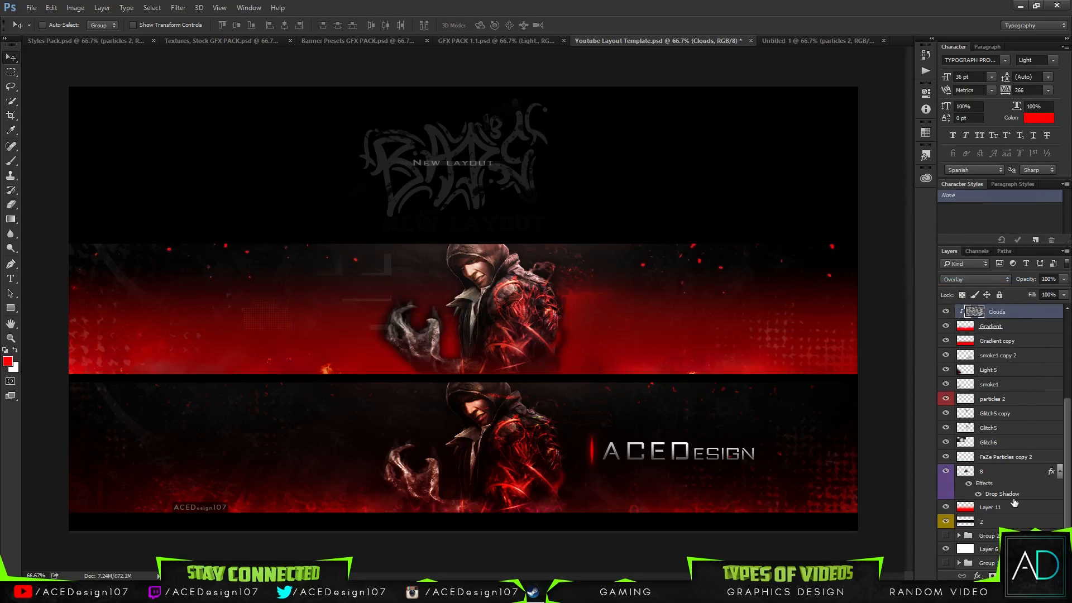
# - Try Overlay blending on the character layer 8, and set it back to Normal
pyautogui.click(1021, 476)
pyautogui.click(983, 279)
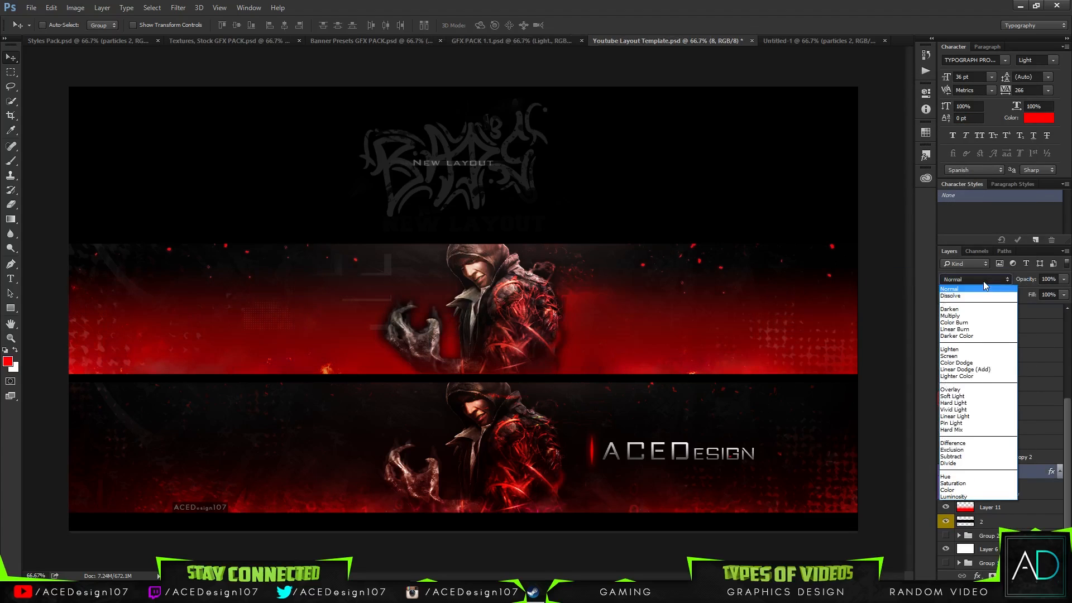
pyautogui.click(969, 390)
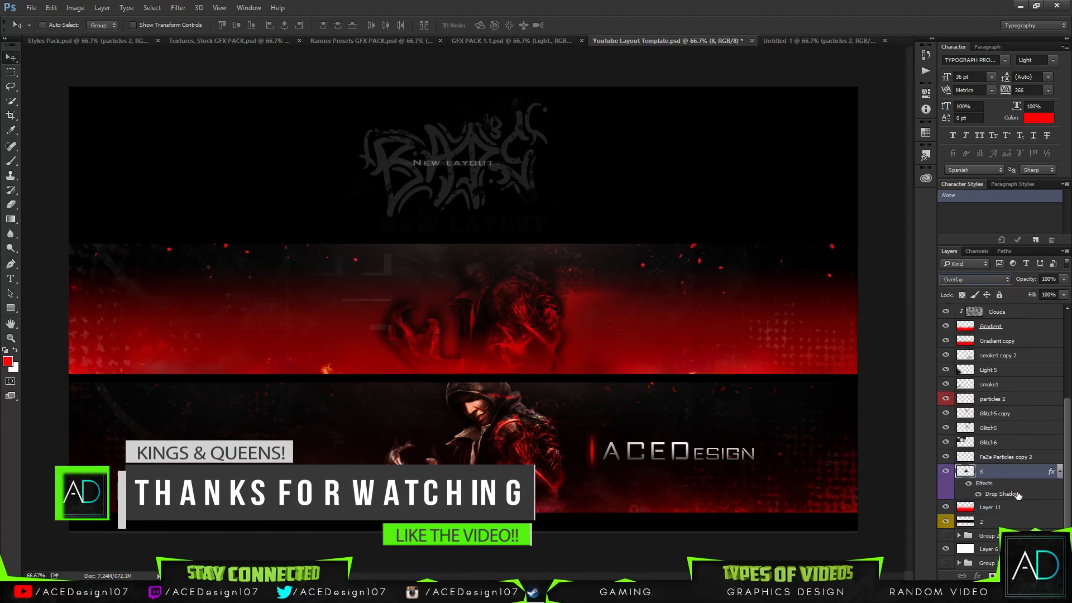
pyautogui.click(1012, 508)
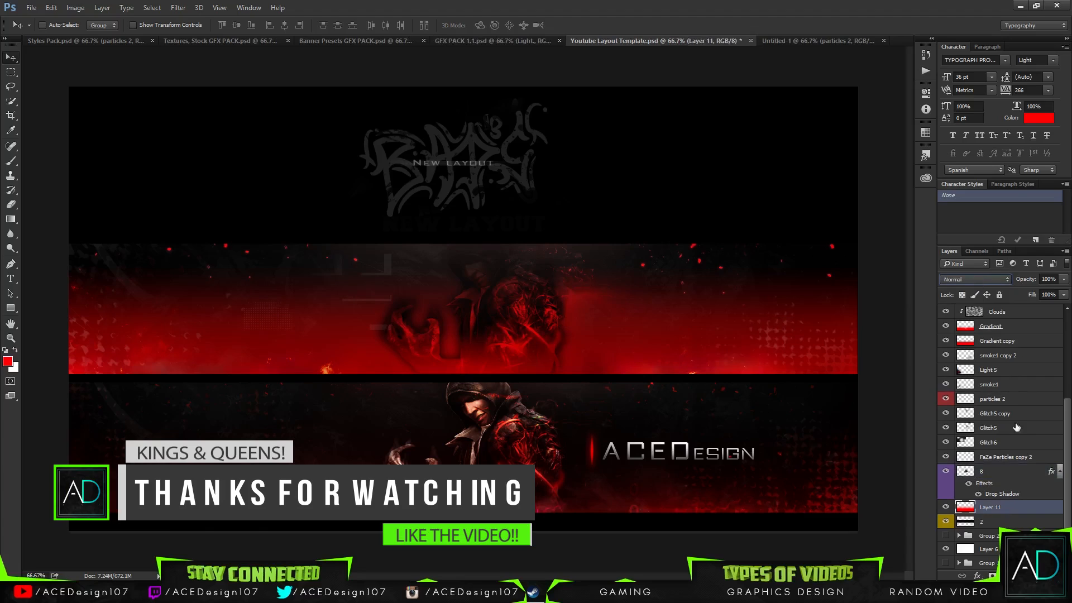
pyautogui.click(999, 471)
pyautogui.click(974, 279)
pyautogui.click(961, 289)
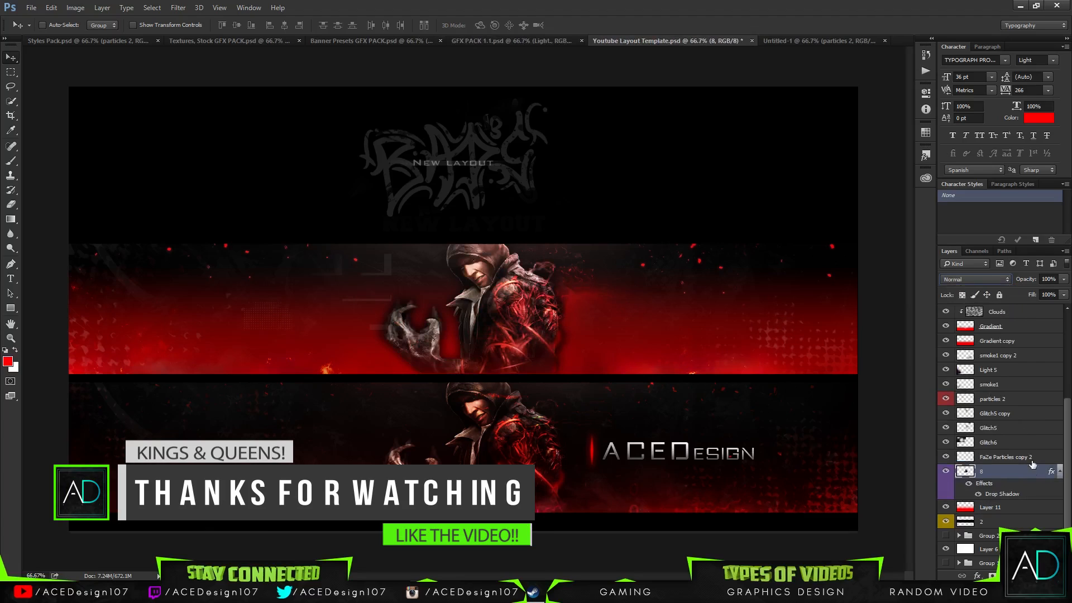
# - Reduce Layer 11's opacity to about 25%
pyautogui.click(999, 507)
pyautogui.click(1063, 280)
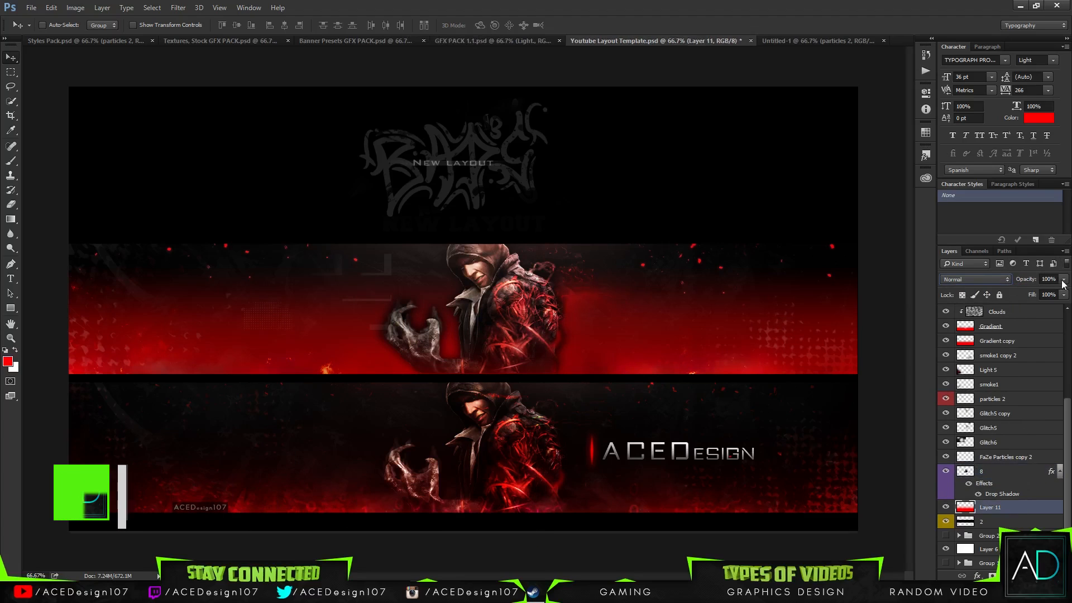
pyautogui.moveTo(1064, 291); pyautogui.dragTo(1016, 290)
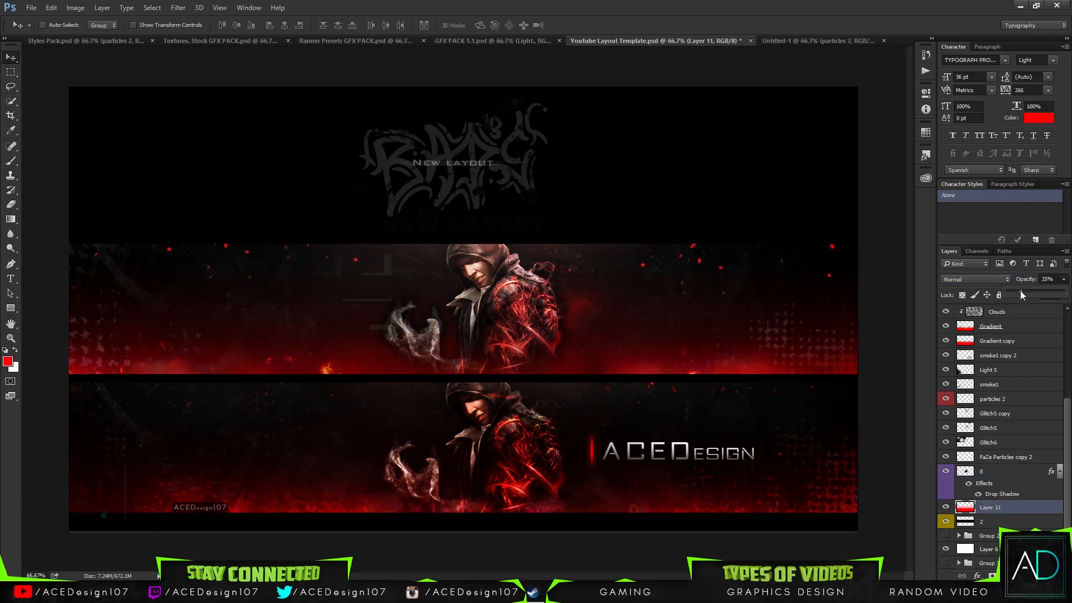
# - Move the Gradient layer up so its red glow reaches higher along the banner's lower edge
pyautogui.click(1012, 329)
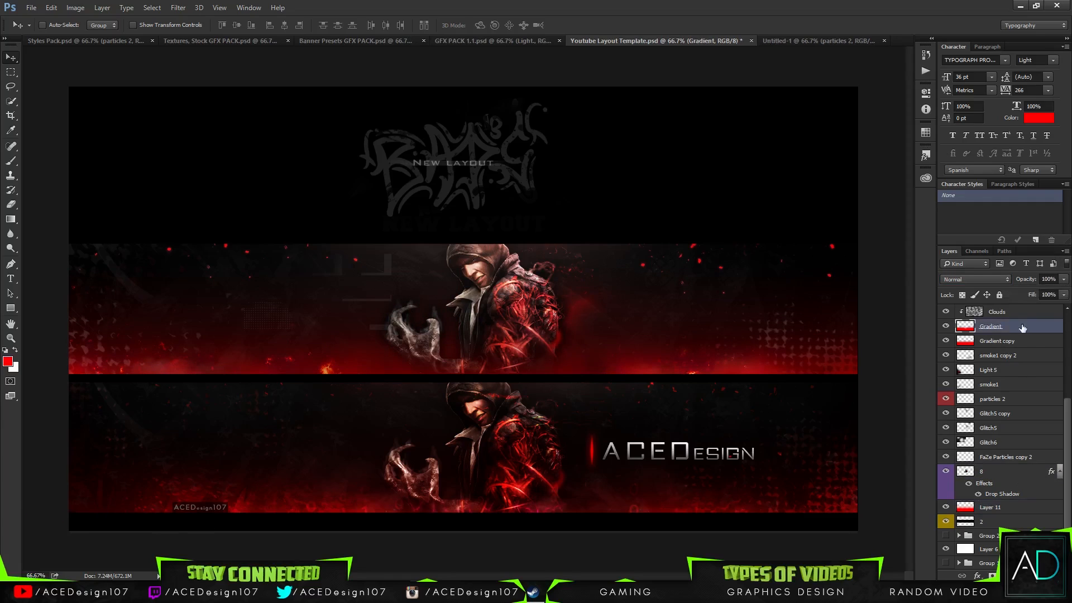
pyautogui.scroll(3, 1010, 362)
pyautogui.moveTo(673, 403); pyautogui.dragTo(581, 356)
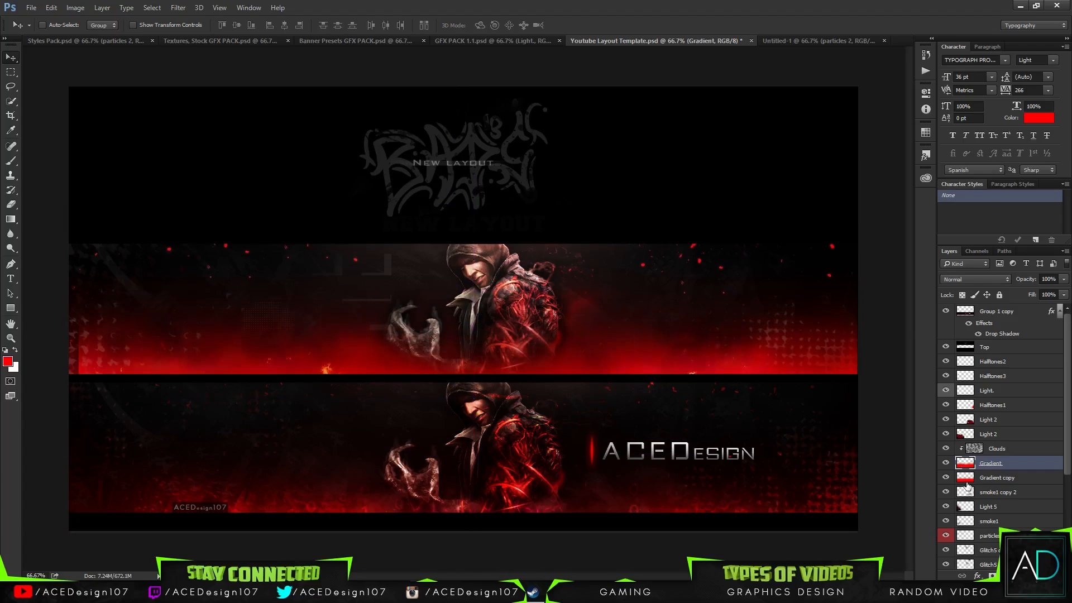
# - Duplicate the Clouds layer, leaving the copy unclipped above it
pyautogui.click(1023, 453)
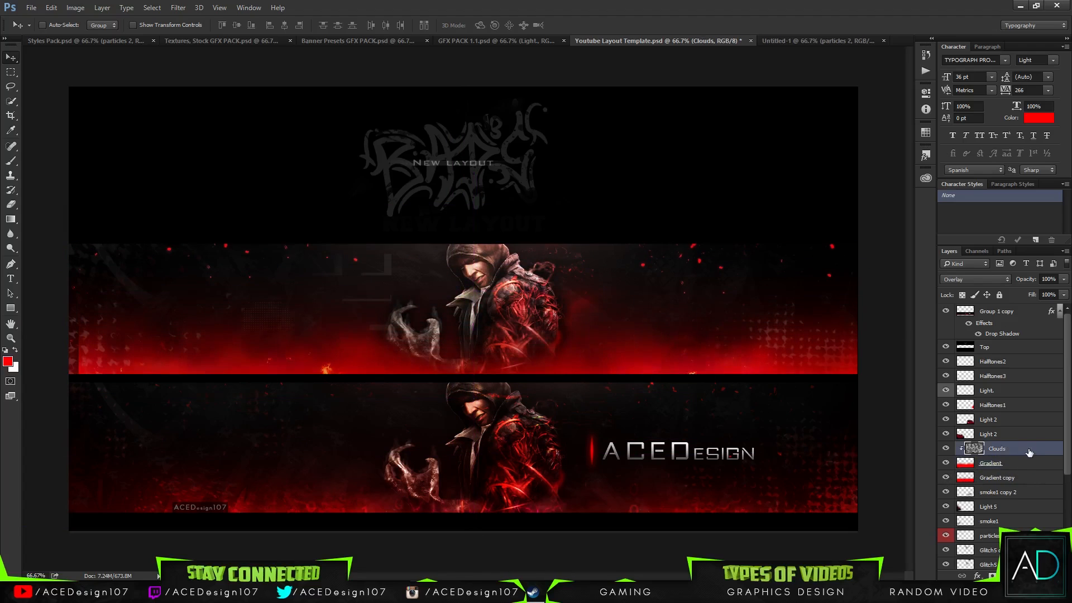
pyautogui.hotkey('ctrl', 'j')
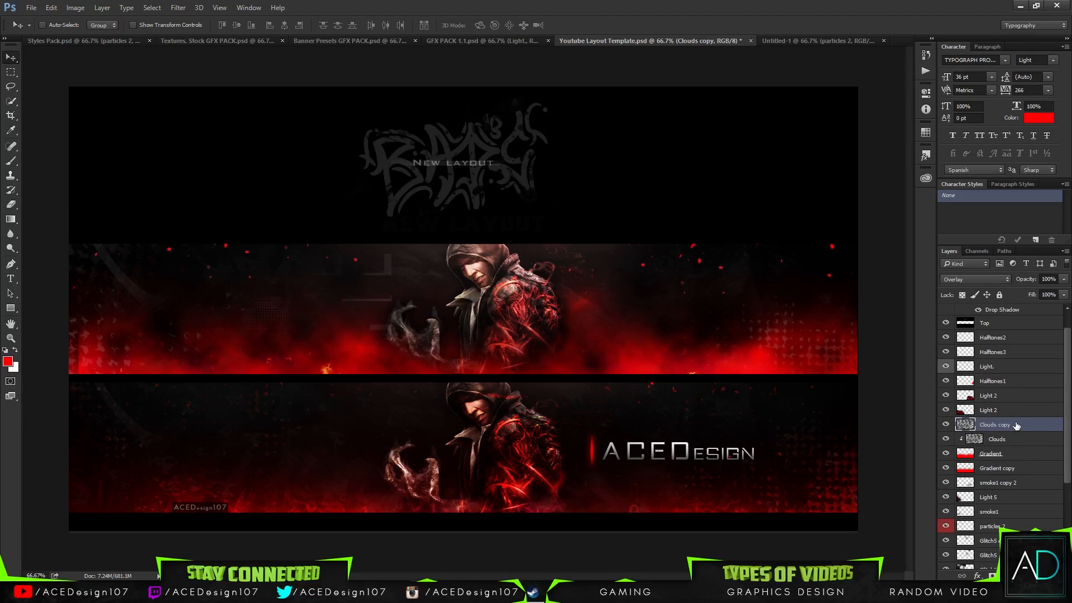
pyautogui.rightClick(1030, 426)
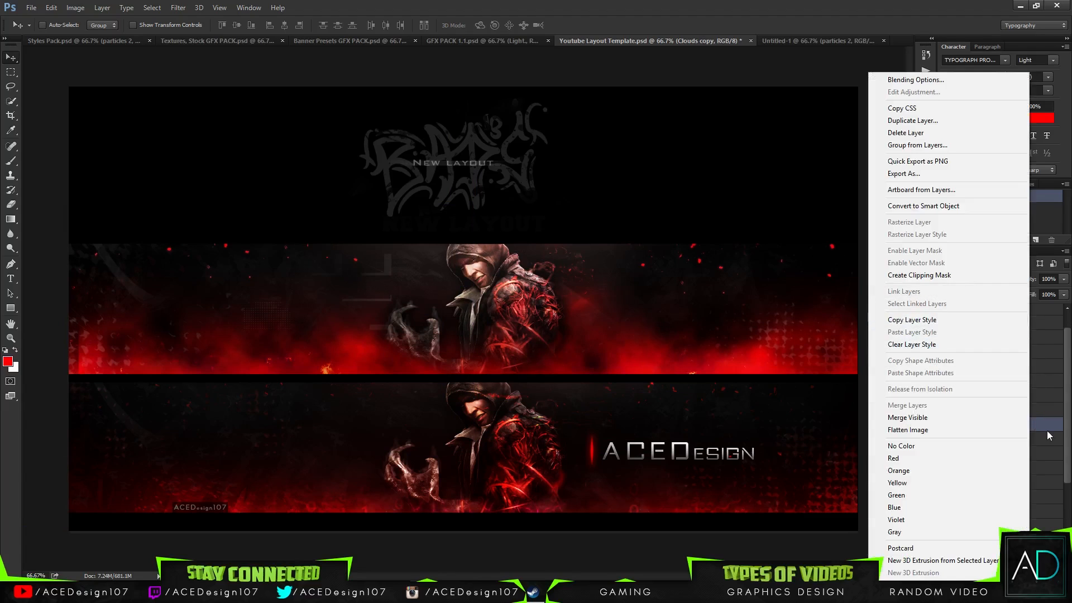
pyautogui.click(1066, 436)
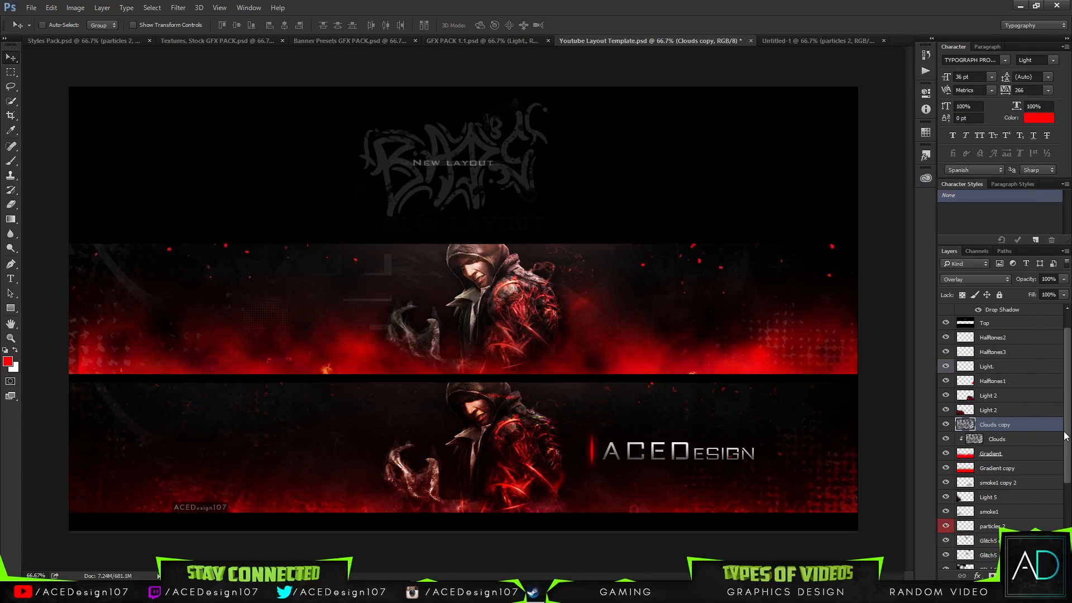
# - Erase the part of the Gradient layer that covers the hooded character
pyautogui.click(1022, 454)
pyautogui.press('e')
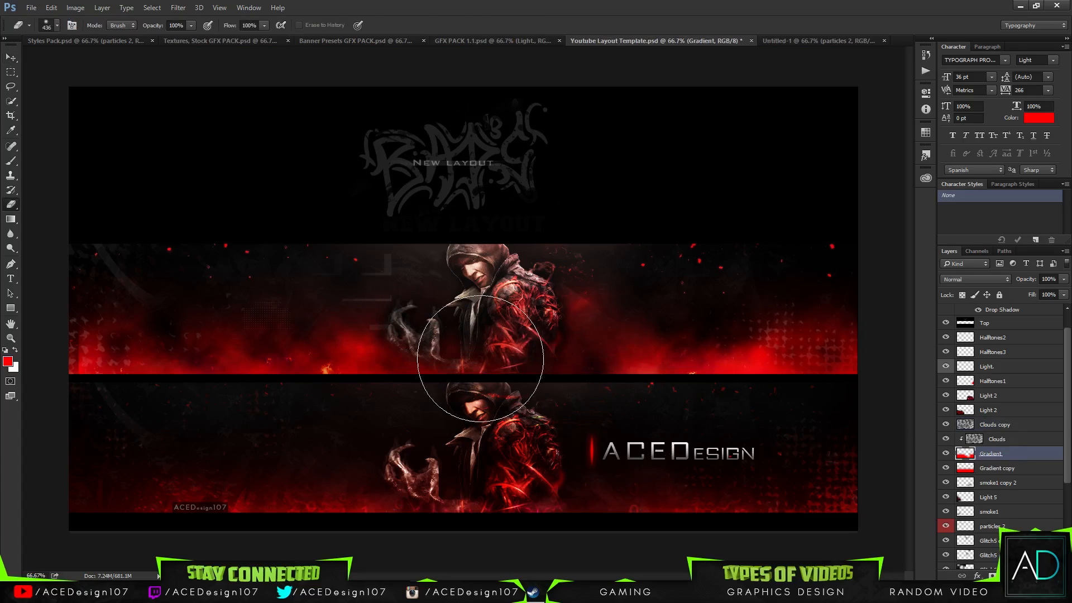
# - Soften layer 8's drop shadow to 37% opacity, 7% spread and 21 px size
pyautogui.scroll(-5, 1028, 498)
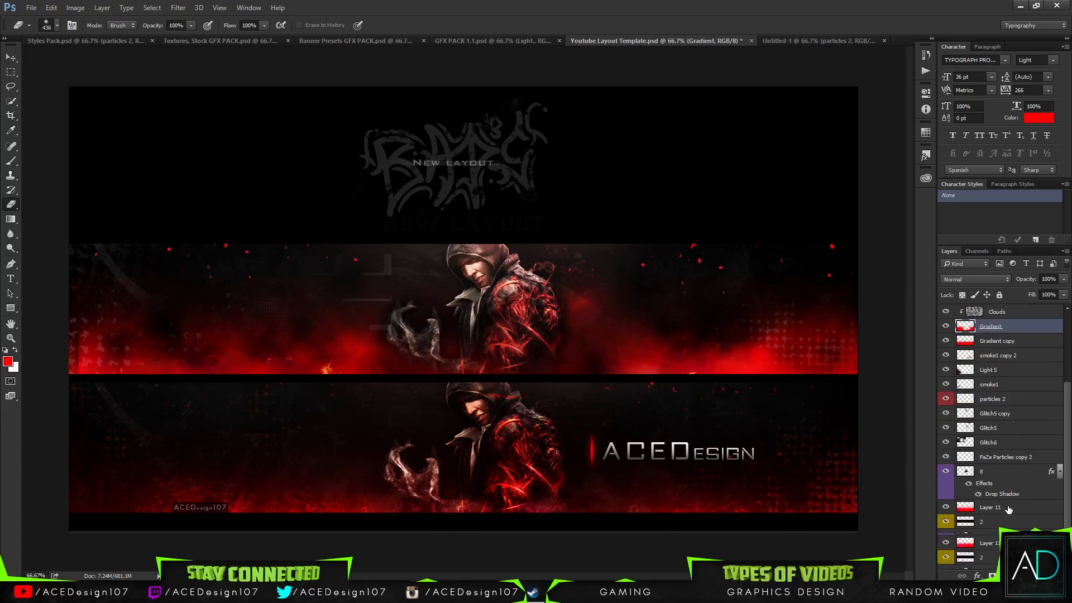
pyautogui.rightClick(1010, 471)
pyautogui.click(895, 80)
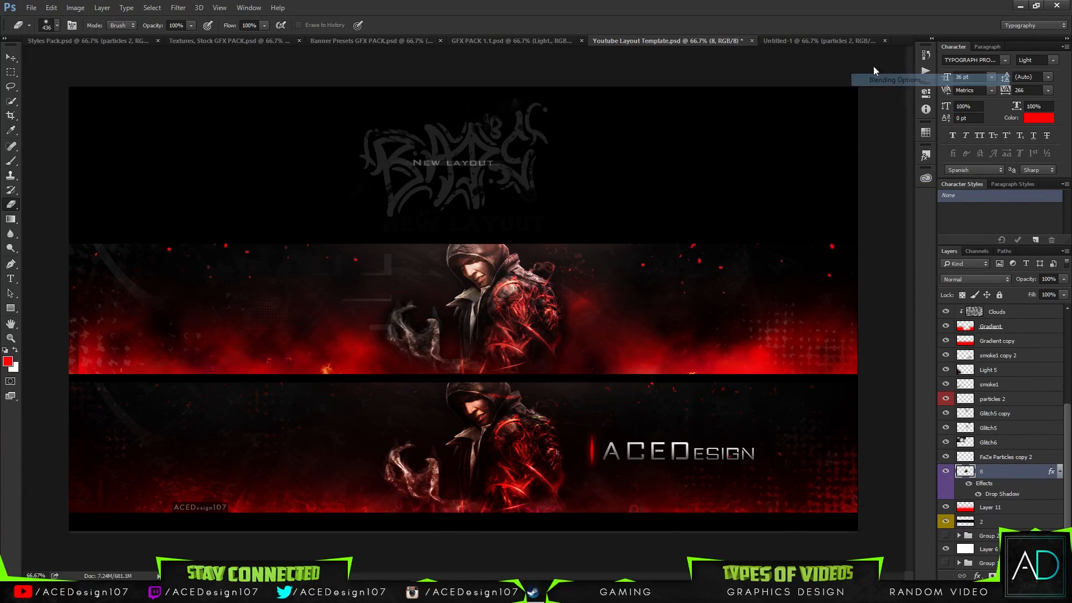
pyautogui.click(574, 251)
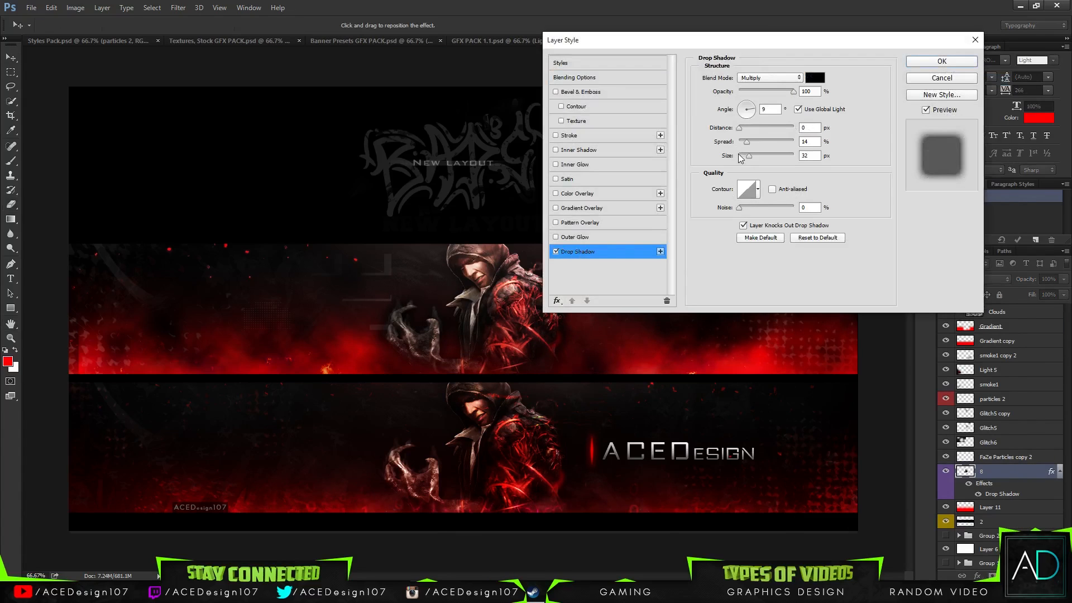
pyautogui.moveTo(748, 156); pyautogui.dragTo(743, 142)
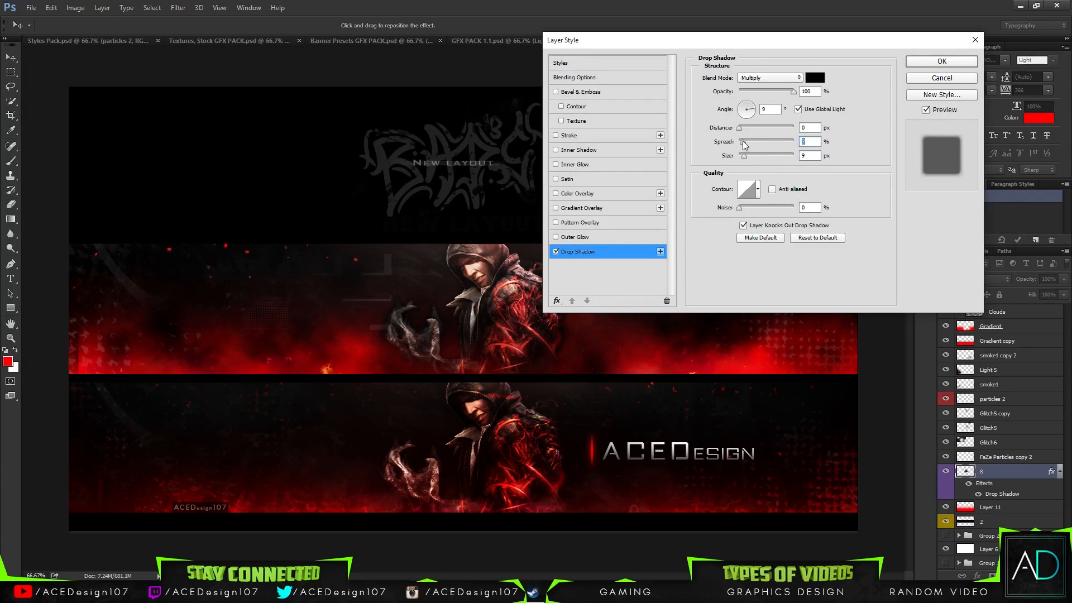
pyautogui.click(556, 252)
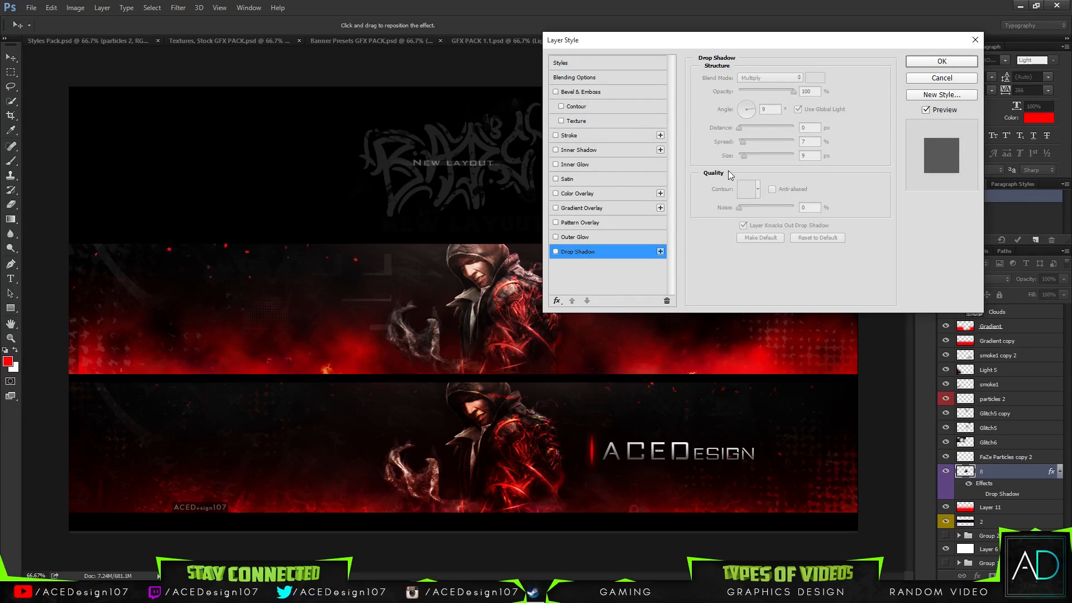
pyautogui.click(555, 252)
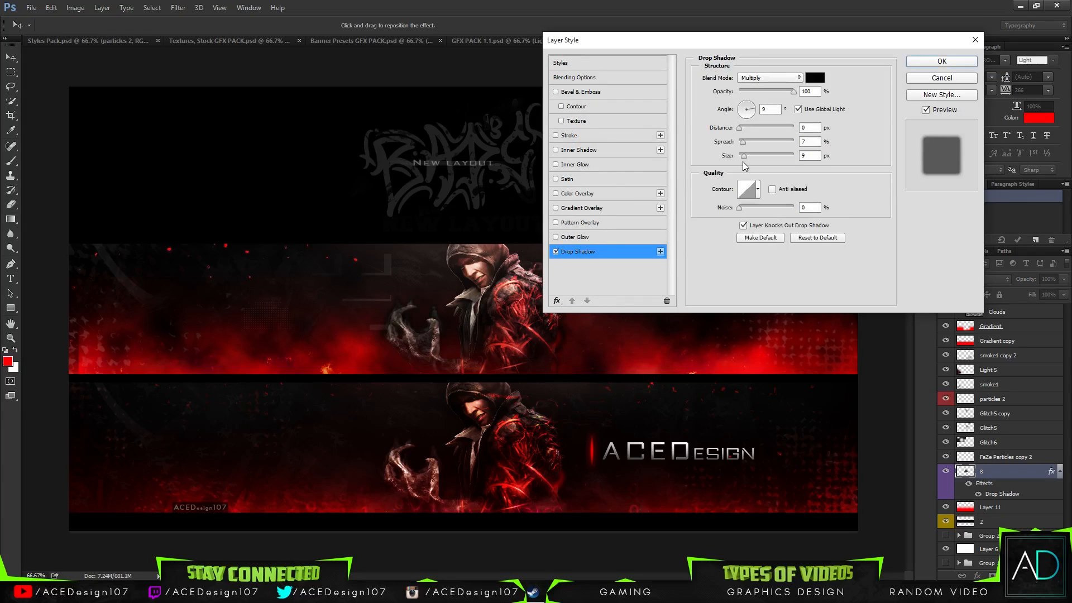
pyautogui.moveTo(743, 156); pyautogui.dragTo(754, 155)
pyautogui.moveTo(794, 90); pyautogui.dragTo(753, 90)
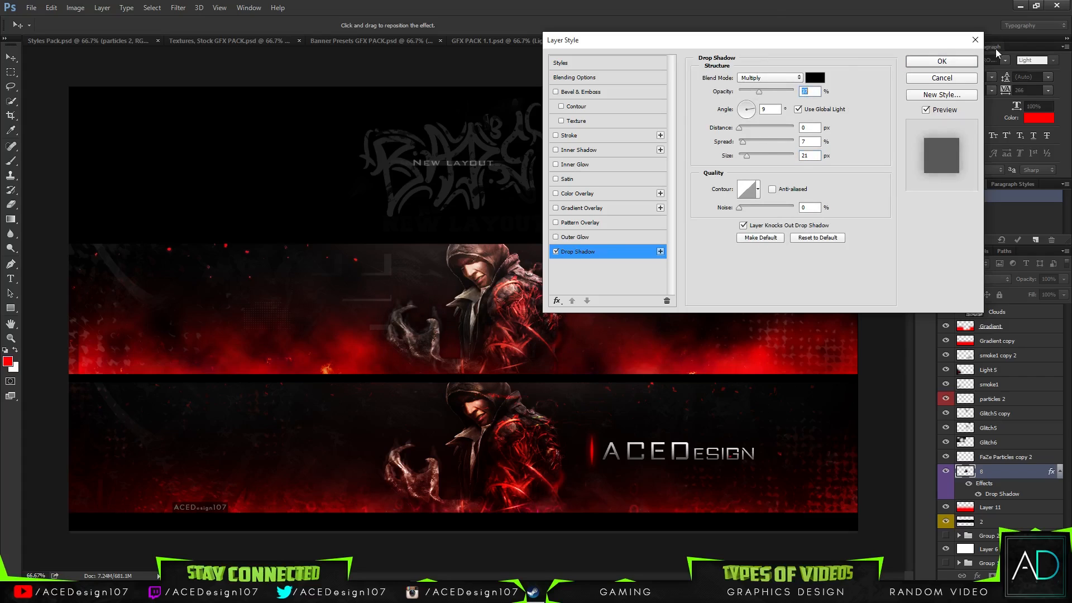
pyautogui.click(922, 62)
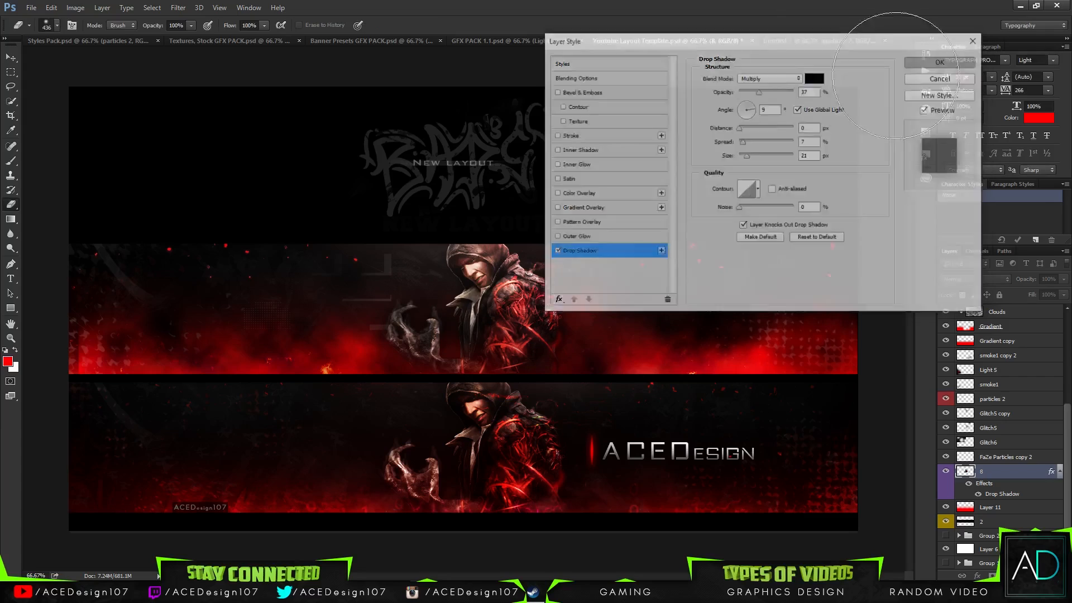
# - Move the Gradient copy layer down and shift Layer 11's red glow slightly along the banner
pyautogui.click(11, 58)
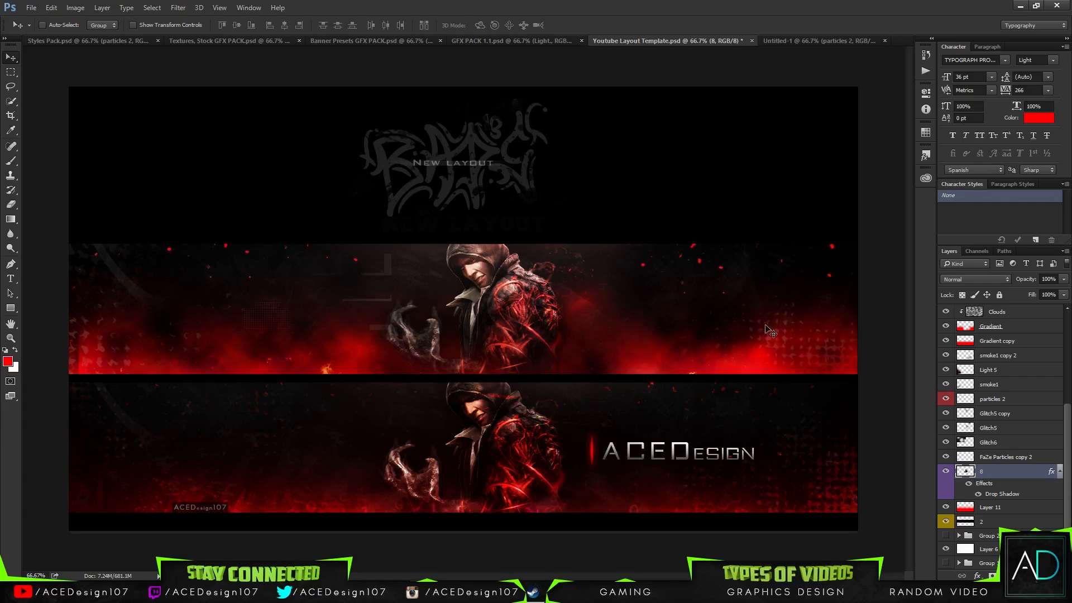
pyautogui.scroll(4, 1037, 443)
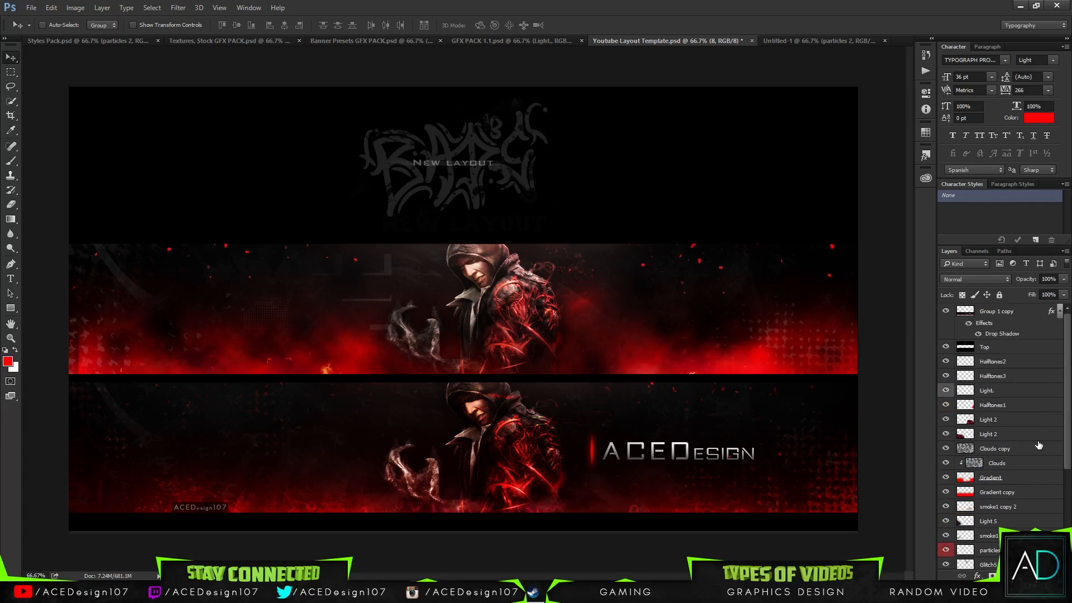
pyautogui.scroll(-4, 1010, 498)
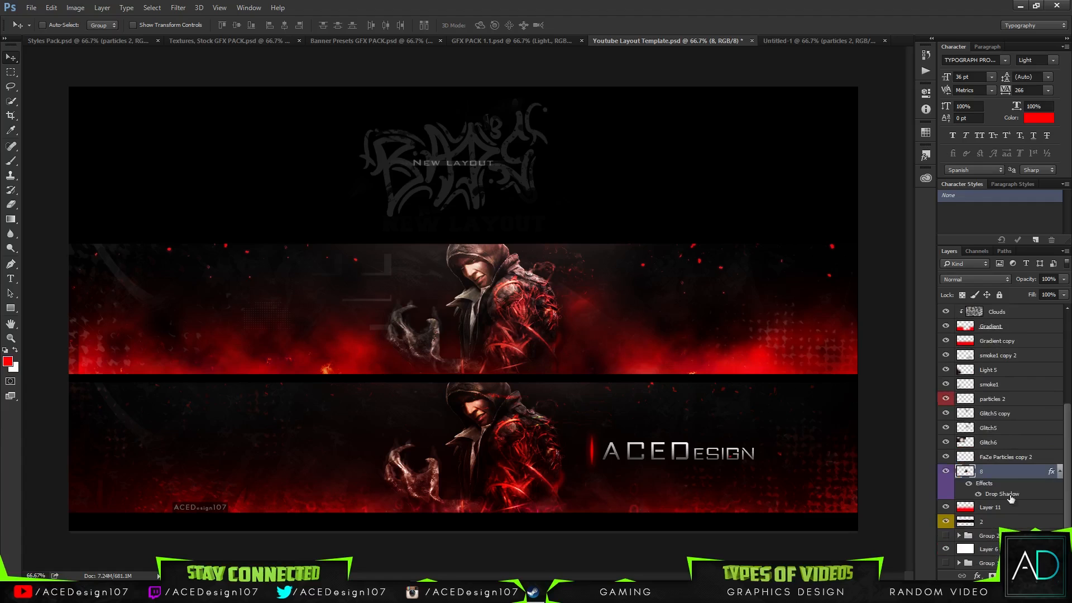
pyautogui.click(996, 340)
pyautogui.moveTo(485, 386); pyautogui.dragTo(485, 434)
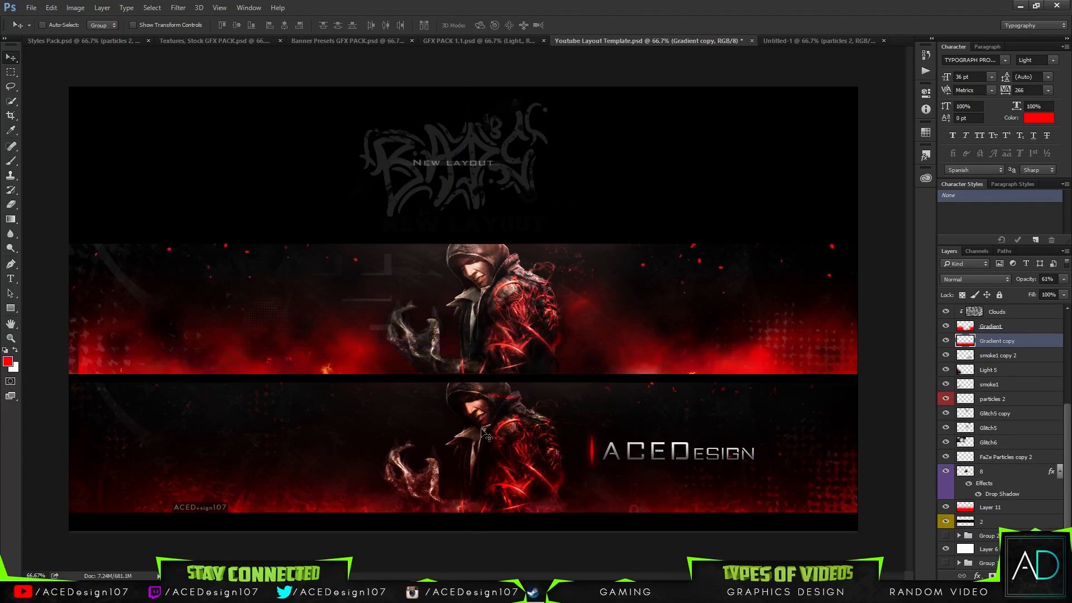
pyautogui.click(1044, 520)
pyautogui.click(1013, 471)
pyautogui.click(1016, 507)
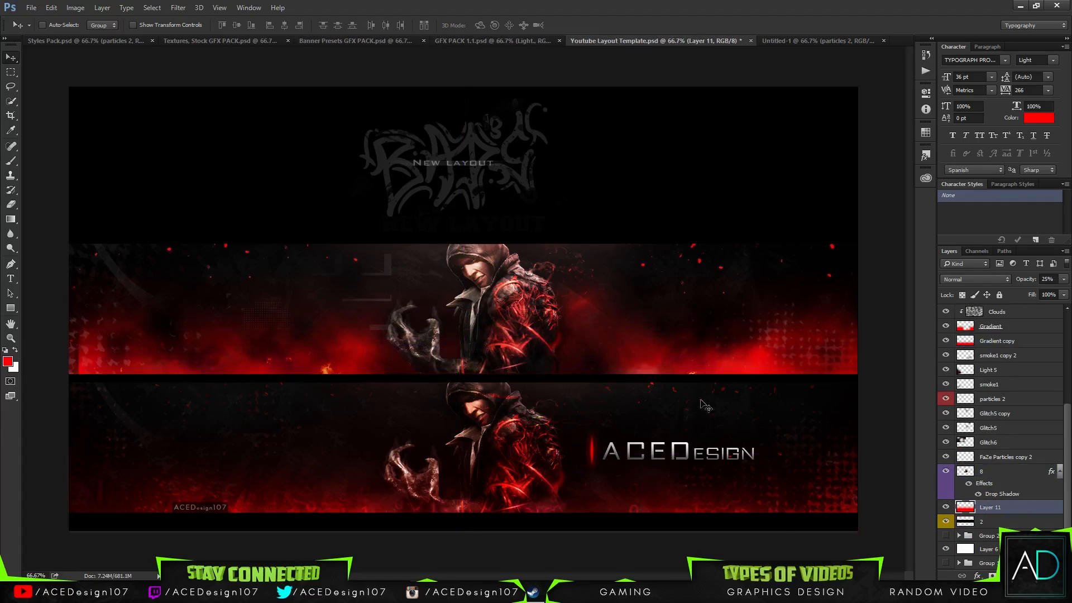
pyautogui.moveTo(700, 402); pyautogui.dragTo(665, 416)
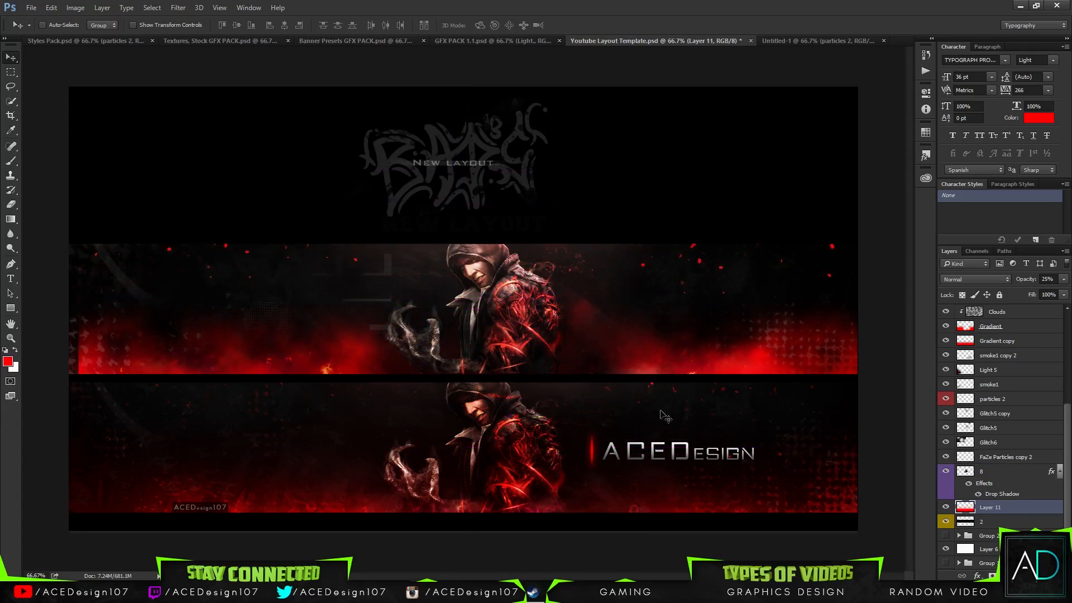
# - Nudge the Gradient layer slightly down along the banner's lower edge
pyautogui.click(1021, 338)
pyautogui.click(1025, 327)
pyautogui.moveTo(526, 348)
pyautogui.mouseDown()
pyautogui.moveTo(527, 429)
pyautogui.moveTo(520, 361)
pyautogui.mouseUp()
# - Move the Gradient copy layer up over the banner and reduce its opacity to 9%
pyautogui.click(1030, 342)
pyautogui.moveTo(628, 392); pyautogui.dragTo(621, 298)
pyautogui.click(1064, 279)
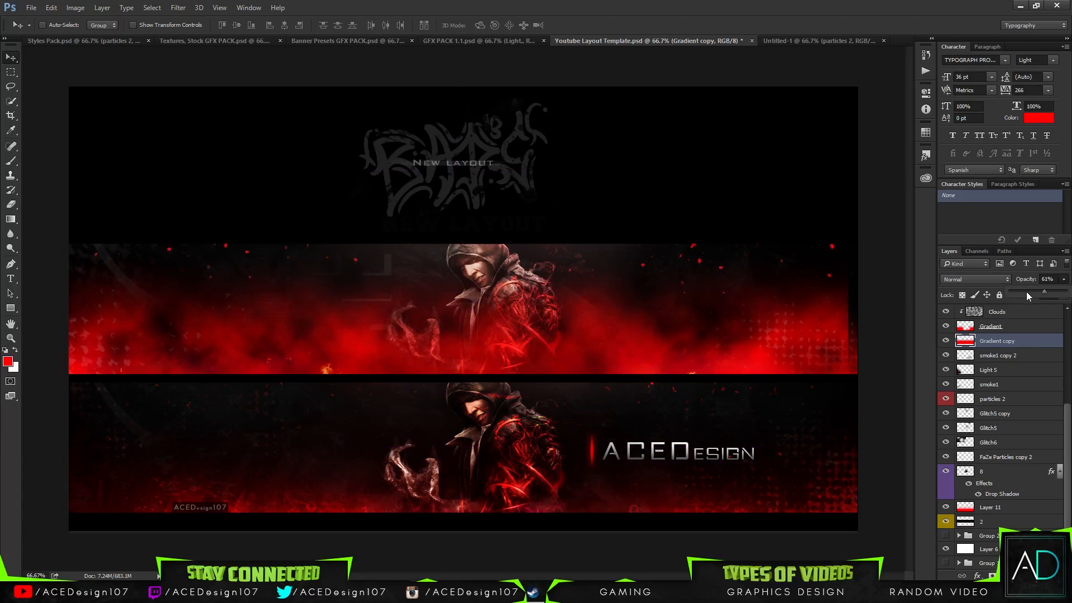
pyautogui.moveTo(1026, 291); pyautogui.dragTo(1014, 291)
pyautogui.click(745, 382)
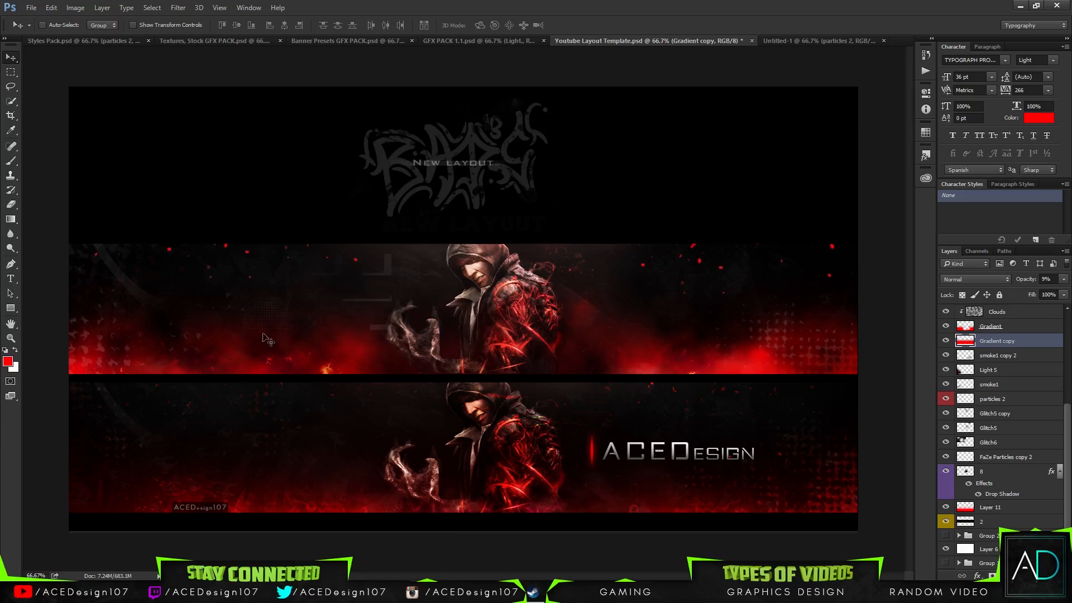
# - Add a Hue/Saturation adjustment layer above Halftones2 and shift its hue to turn the red banner cyan
pyautogui.scroll(3, 1030, 396)
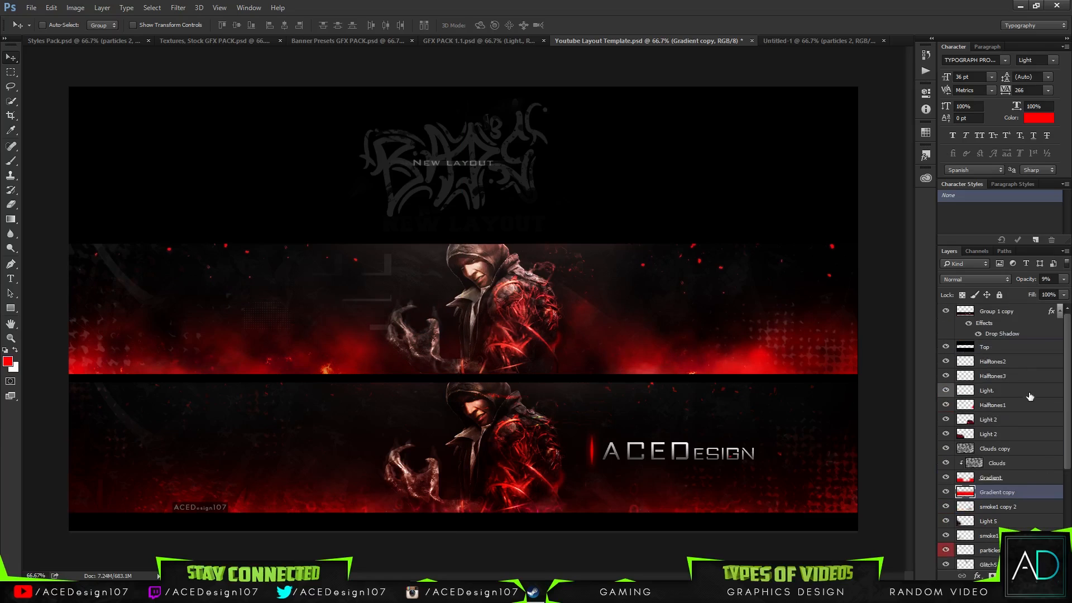
pyautogui.click(999, 362)
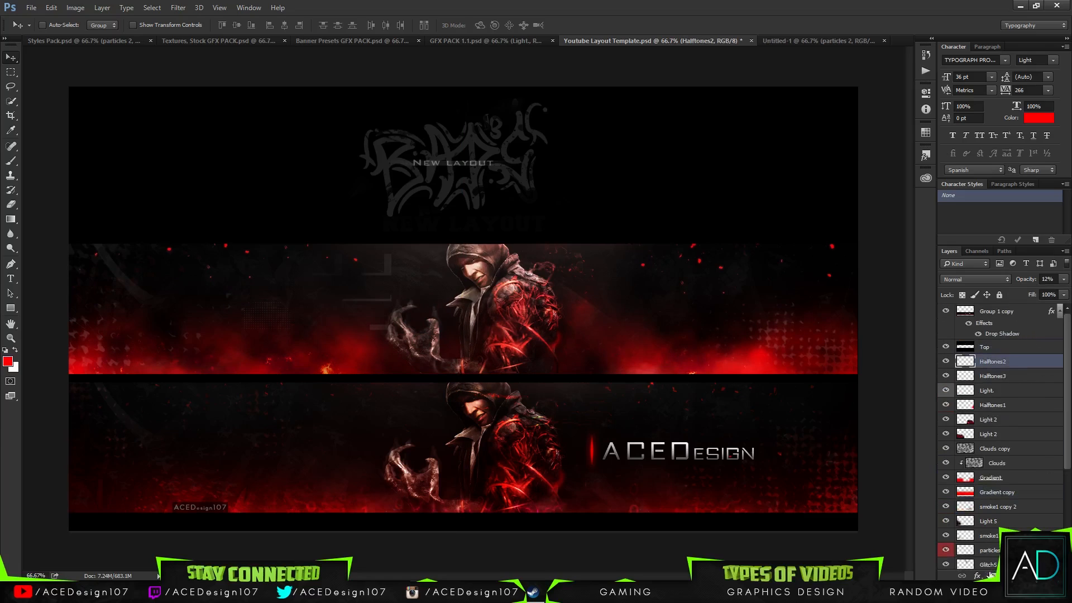
pyautogui.hotkey('ctrl', 'g')
pyautogui.hotkey('ctrl', 'z')
pyautogui.click(1007, 575)
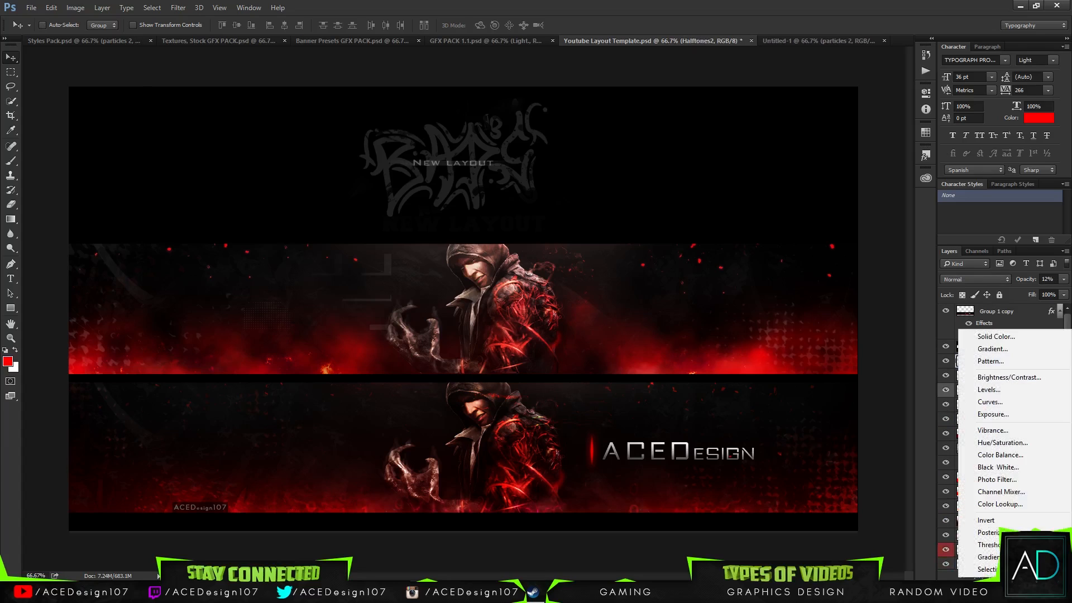
pyautogui.click(1002, 442)
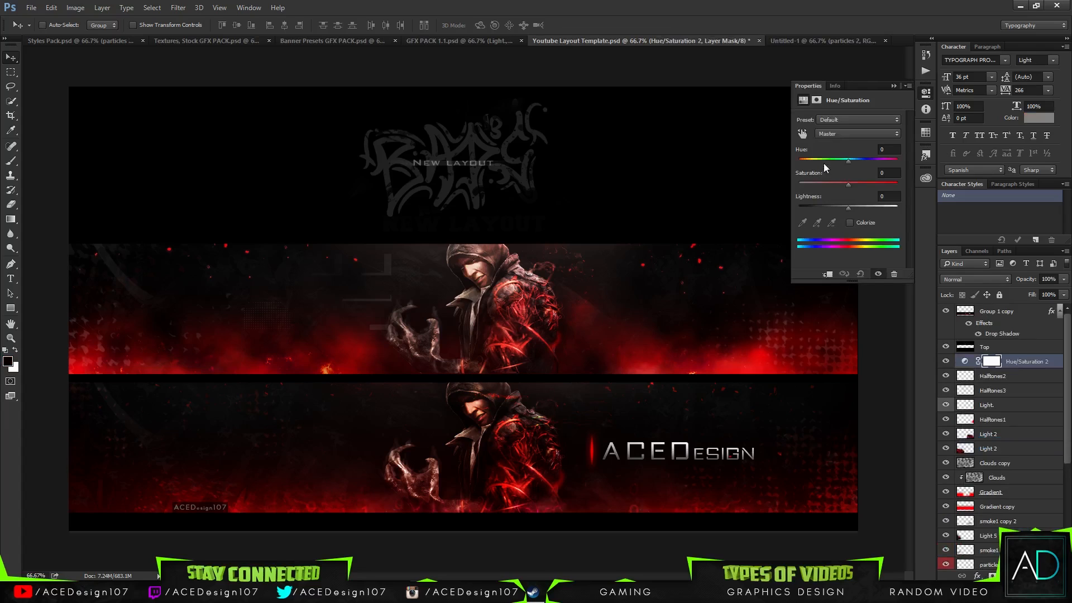
pyautogui.moveTo(823, 163); pyautogui.dragTo(797, 171)
pyautogui.click(893, 86)
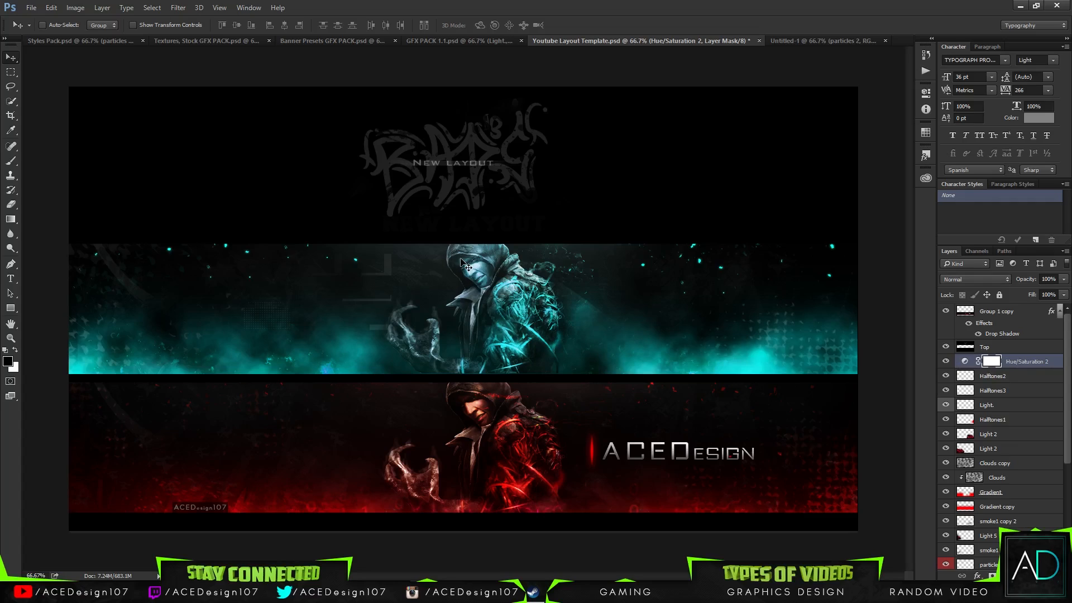
# - Paint black on the Hue/Saturation mask over the character's face and clawed hand with a soft 123 px brush
pyautogui.press('b')
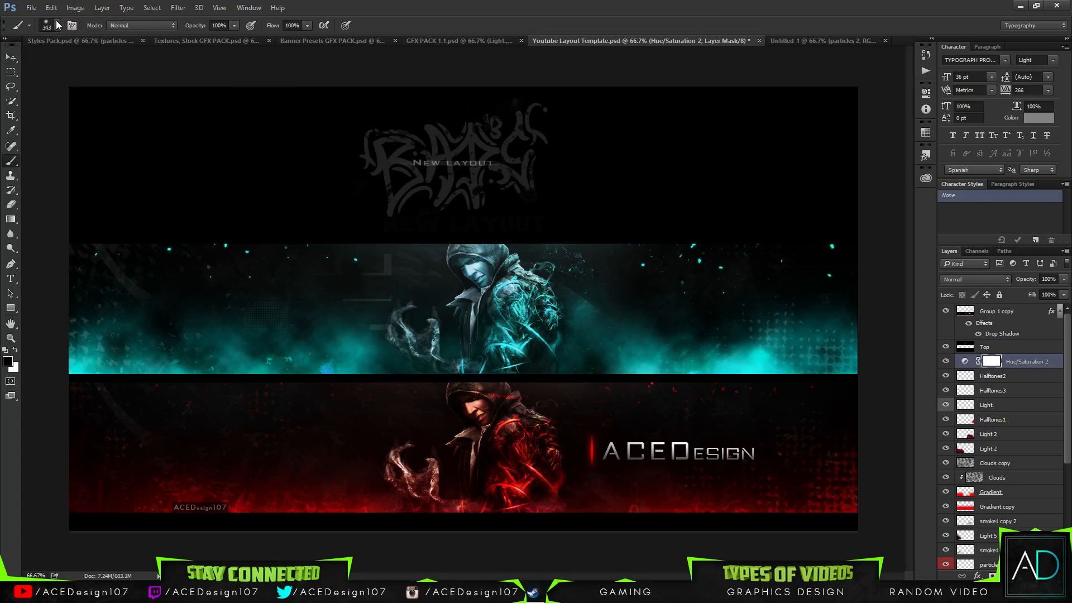
pyautogui.click(57, 26)
pyautogui.click(99, 62)
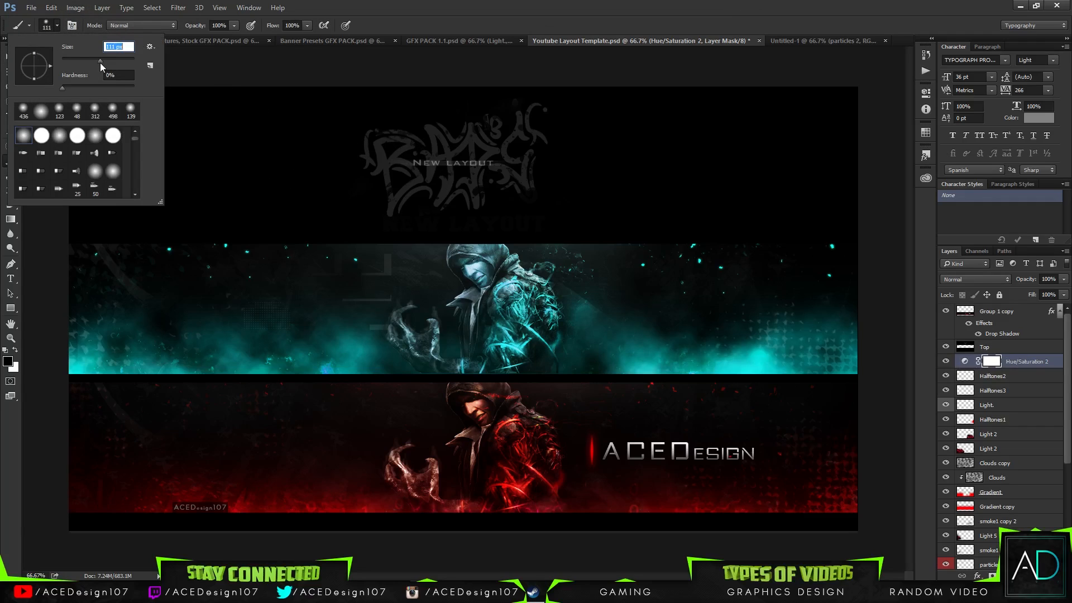
pyautogui.press('Return')
pyautogui.click(58, 25)
pyautogui.click(102, 61)
pyautogui.press('Return')
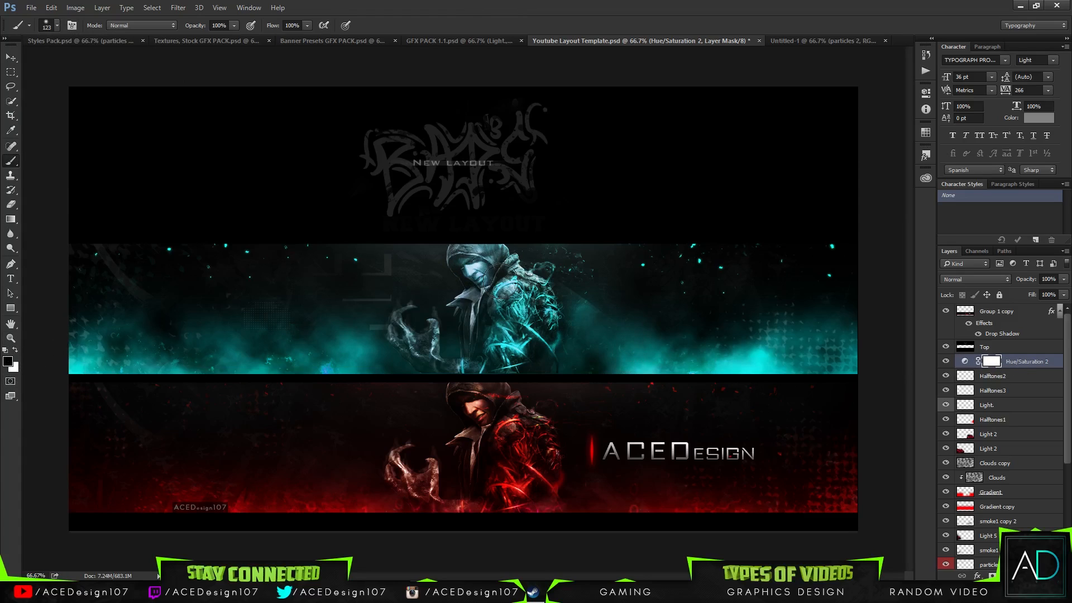
pyautogui.moveTo(471, 268)
pyautogui.mouseDown()
pyautogui.moveTo(505, 286)
pyautogui.moveTo(469, 268)
pyautogui.mouseUp()
pyautogui.hotkey('ctrl', 'z')
pyautogui.moveTo(400, 328)
pyautogui.mouseDown()
pyautogui.moveTo(429, 356)
pyautogui.moveTo(427, 341)
pyautogui.moveTo(418, 356)
pyautogui.moveTo(434, 373)
pyautogui.mouseUp()
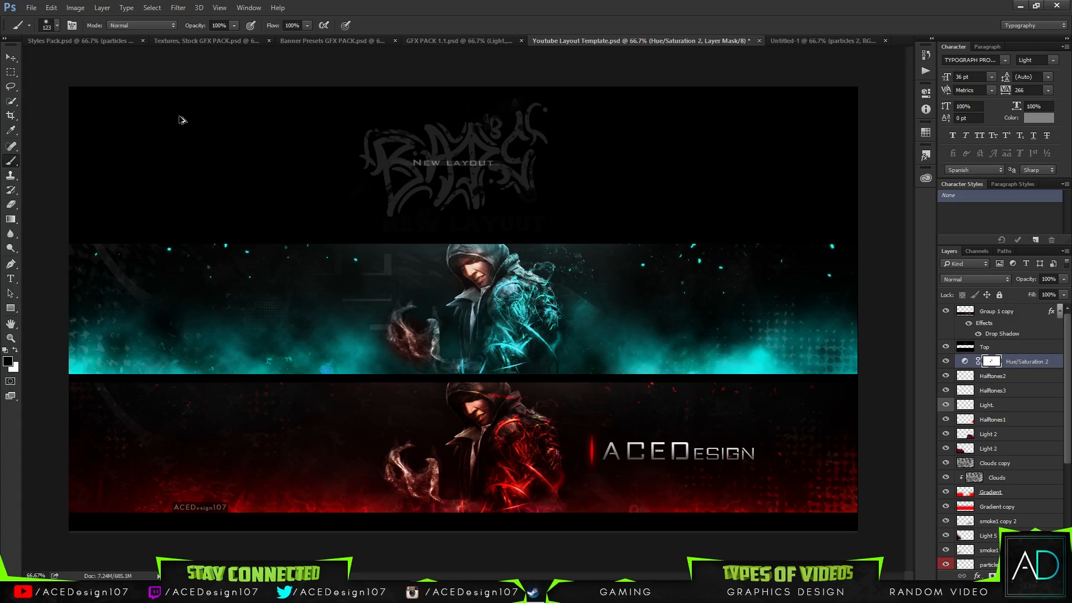
# - Extend the black mask painting along the edges of the clawed hand with 86 px and 37 px brushes
pyautogui.click(55, 26)
pyautogui.moveTo(102, 60); pyautogui.dragTo(88, 58)
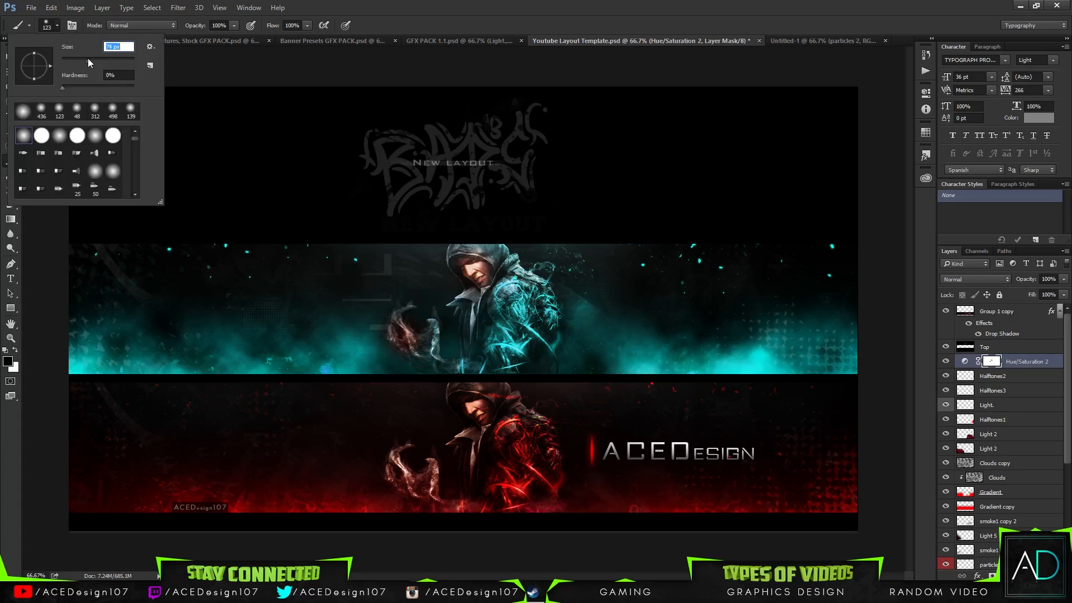
pyautogui.click(418, 356)
pyautogui.moveTo(418, 356)
pyautogui.mouseDown()
pyautogui.moveTo(436, 370)
pyautogui.moveTo(406, 312)
pyautogui.mouseUp()
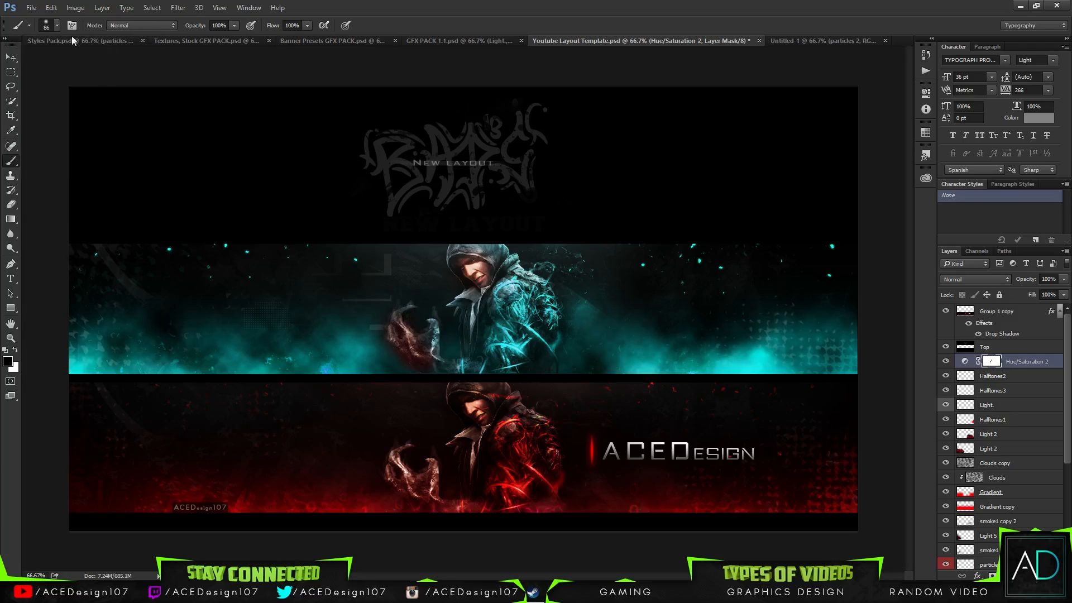
pyautogui.click(56, 25)
pyautogui.moveTo(88, 58); pyautogui.dragTo(78, 58)
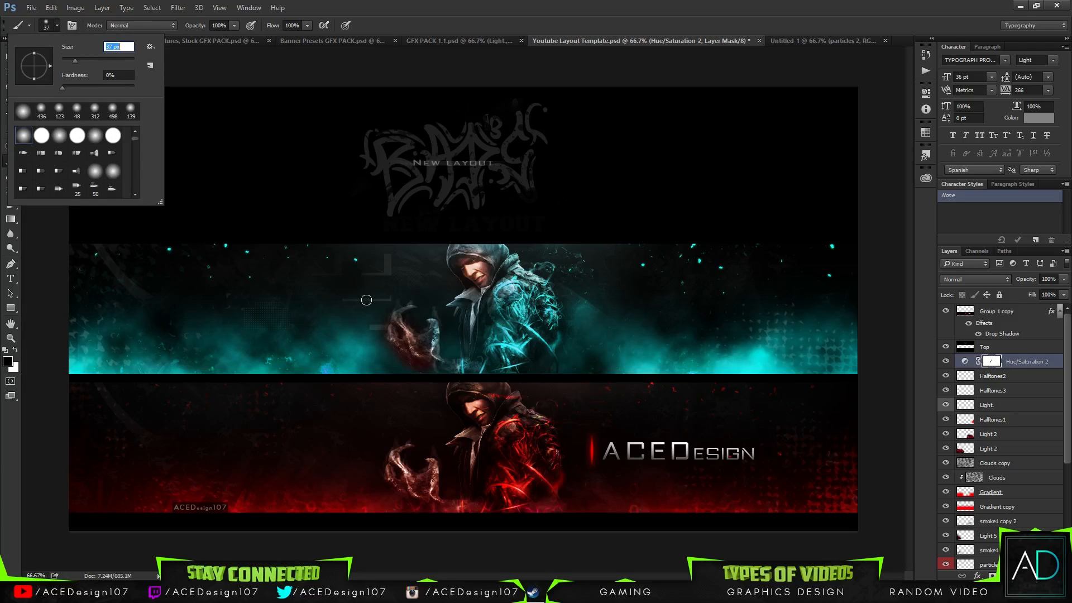
pyautogui.press('Return')
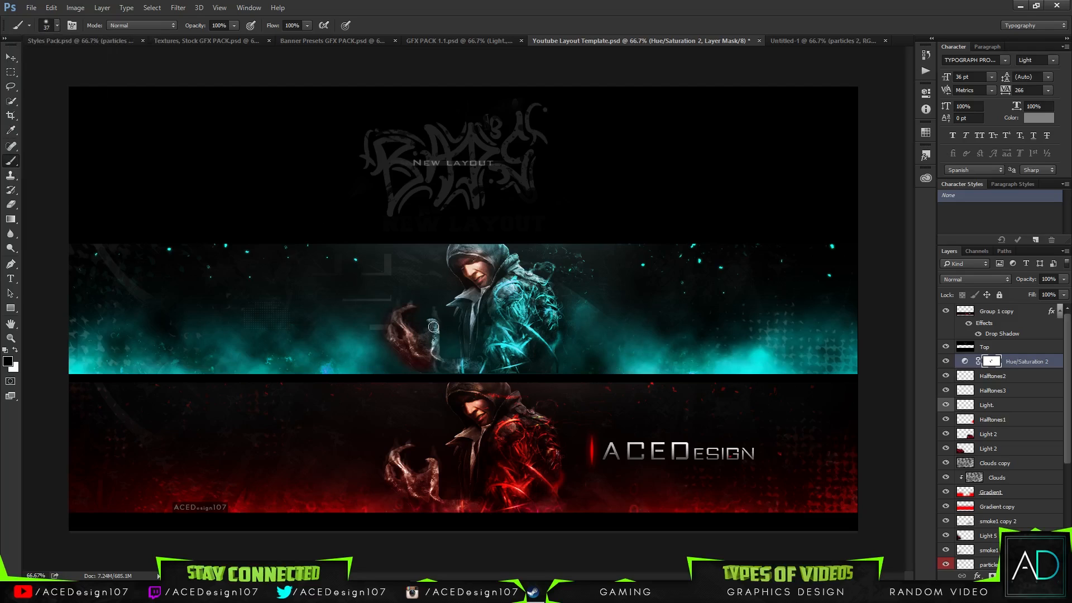
pyautogui.moveTo(433, 326); pyautogui.dragTo(434, 334)
# - Paint white on the mask with a 10 px brush to bring the cyan back at the hand's edge
pyautogui.press('e')
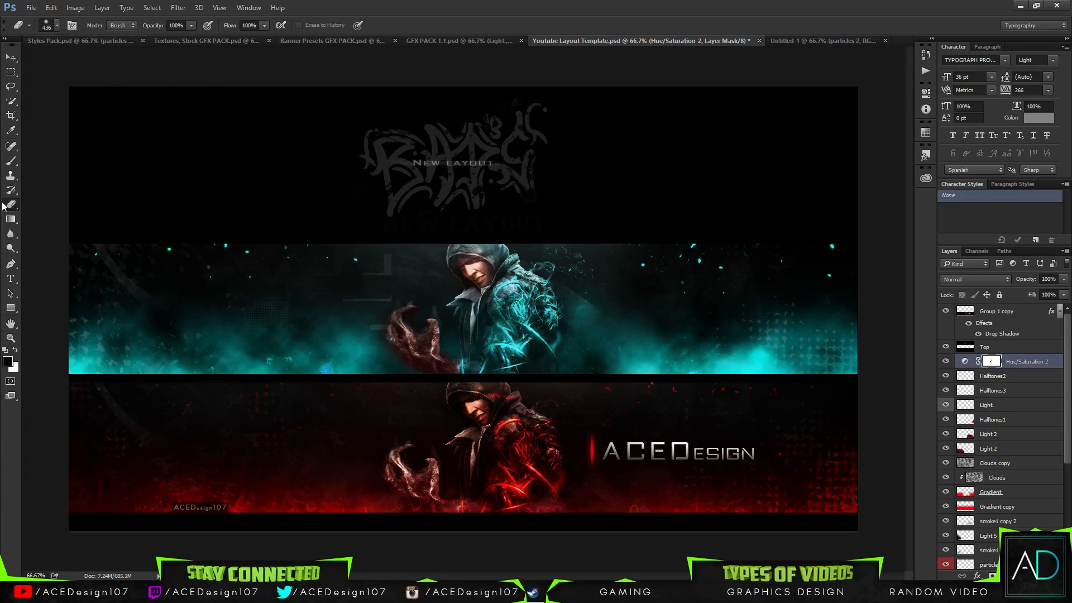
pyautogui.press('b')
pyautogui.click(15, 349)
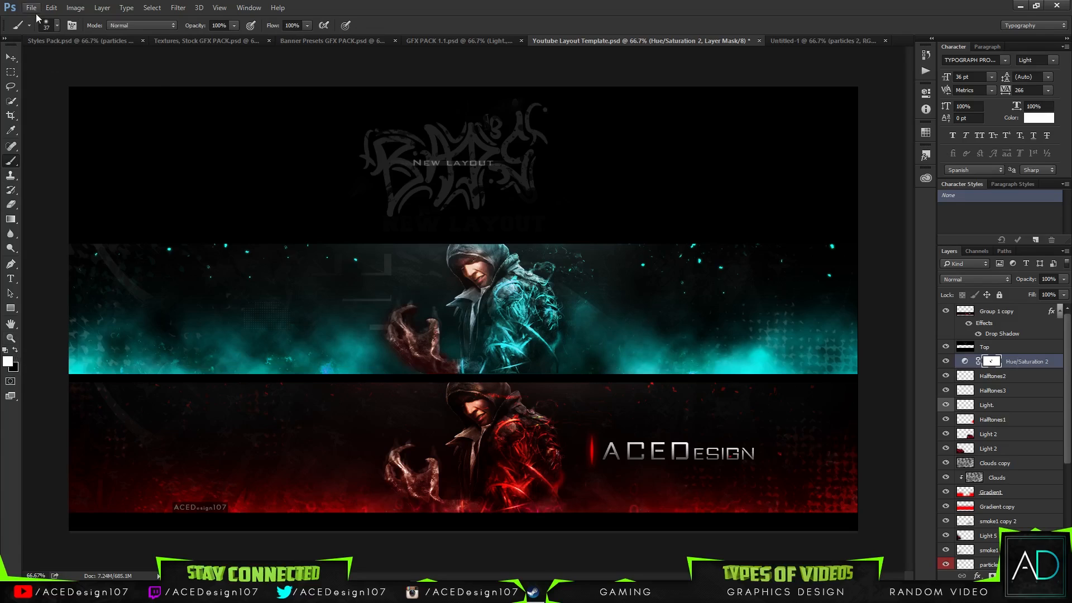
pyautogui.click(56, 26)
pyautogui.click(66, 59)
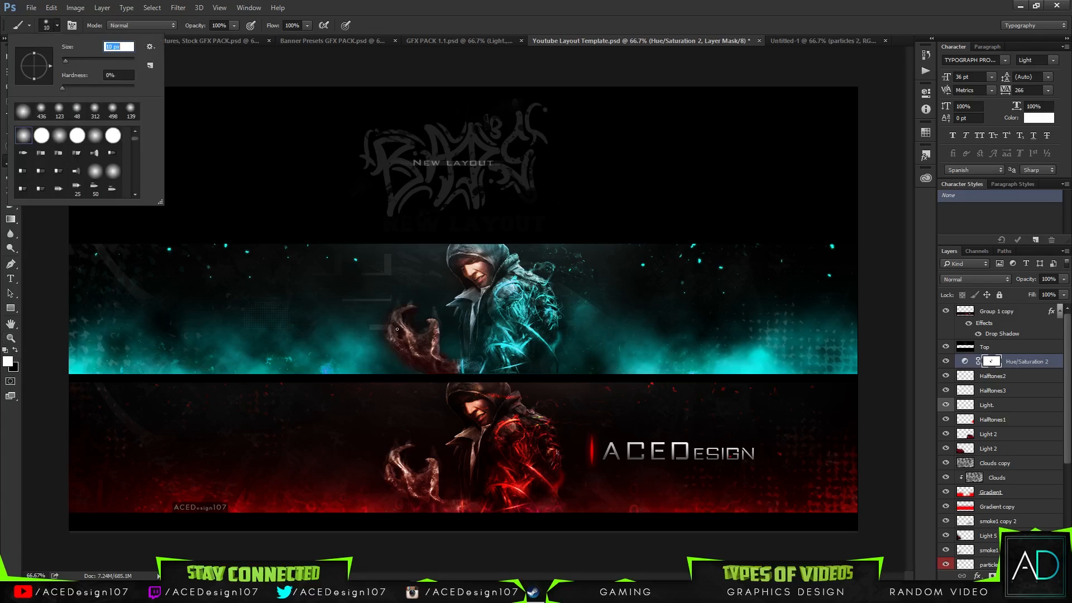
pyautogui.click(442, 353)
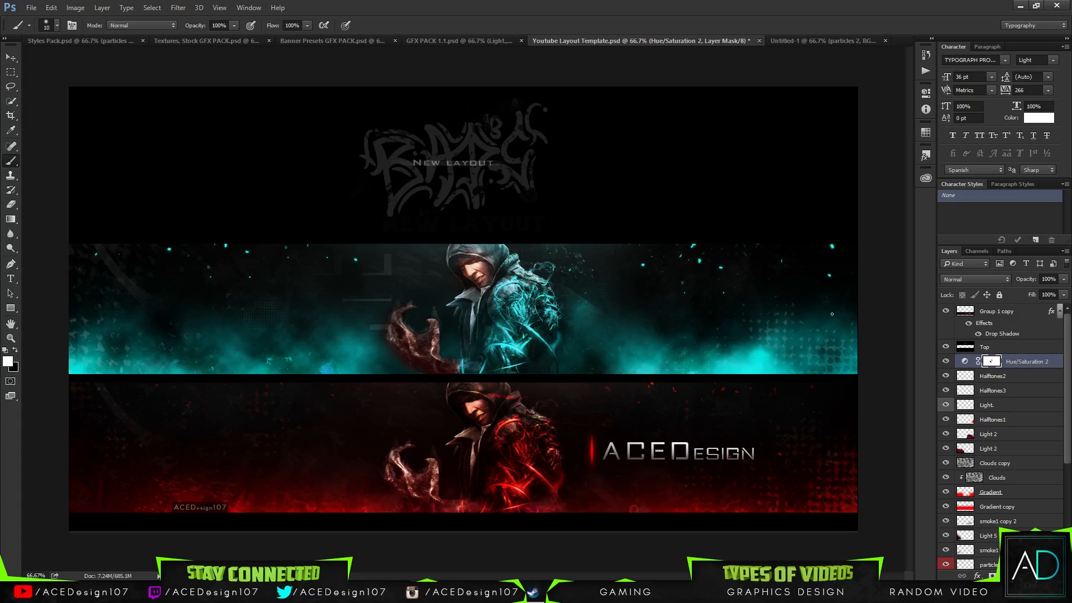
# - Adjust the Levels of layer 8, the hooded character, with midtones at about 0.72 and the white input level at 209
pyautogui.scroll(-5, 1000, 447)
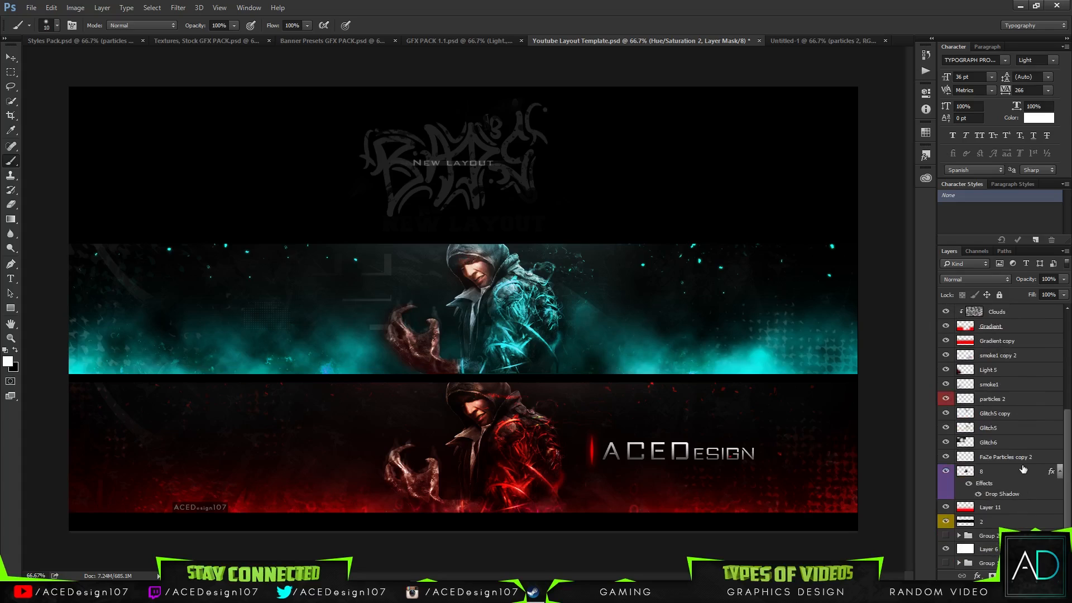
pyautogui.click(1022, 473)
pyautogui.hotkey('ctrl', 'l')
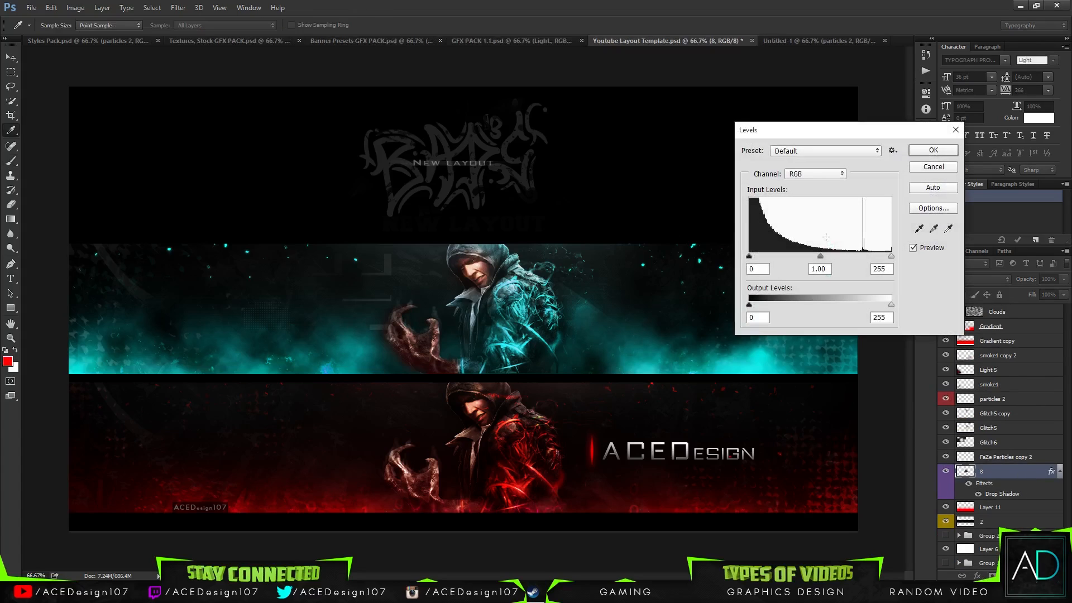
pyautogui.moveTo(820, 257)
pyautogui.mouseDown()
pyautogui.moveTo(843, 255)
pyautogui.moveTo(832, 256)
pyautogui.mouseUp()
pyautogui.moveTo(749, 257)
pyautogui.mouseDown()
pyautogui.moveTo(759, 257)
pyautogui.moveTo(749, 257)
pyautogui.mouseUp()
pyautogui.moveTo(890, 258); pyautogui.dragTo(867, 260)
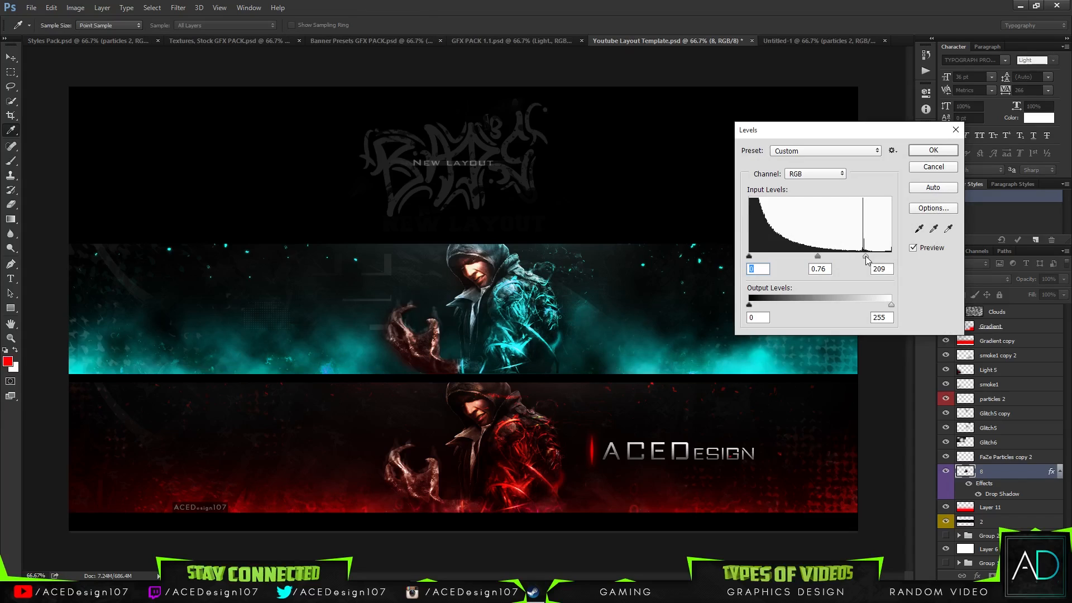
pyautogui.moveTo(817, 257); pyautogui.dragTo(825, 261)
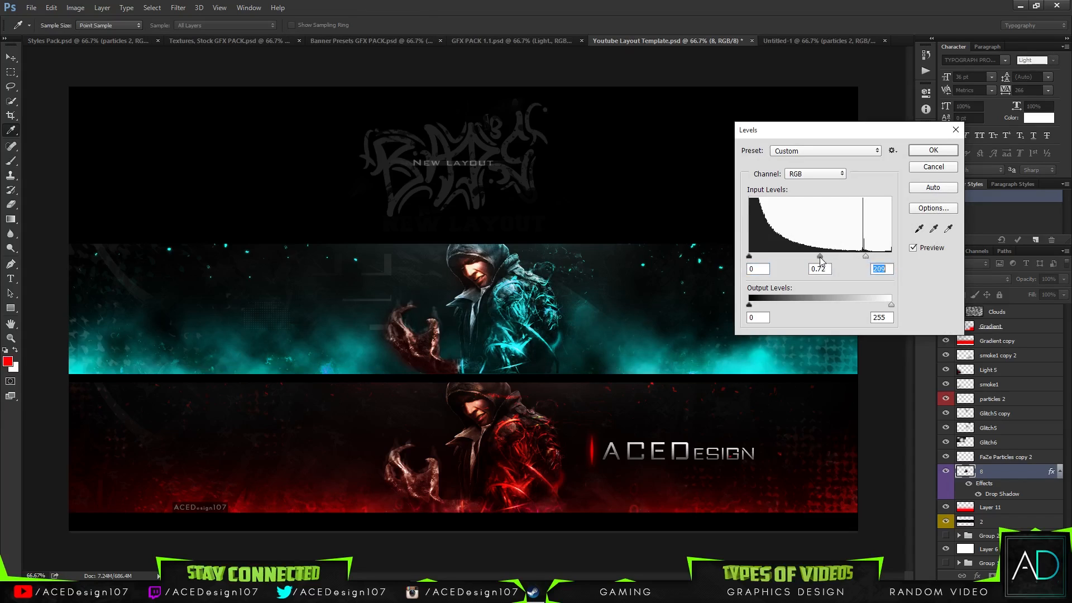
pyautogui.click(932, 150)
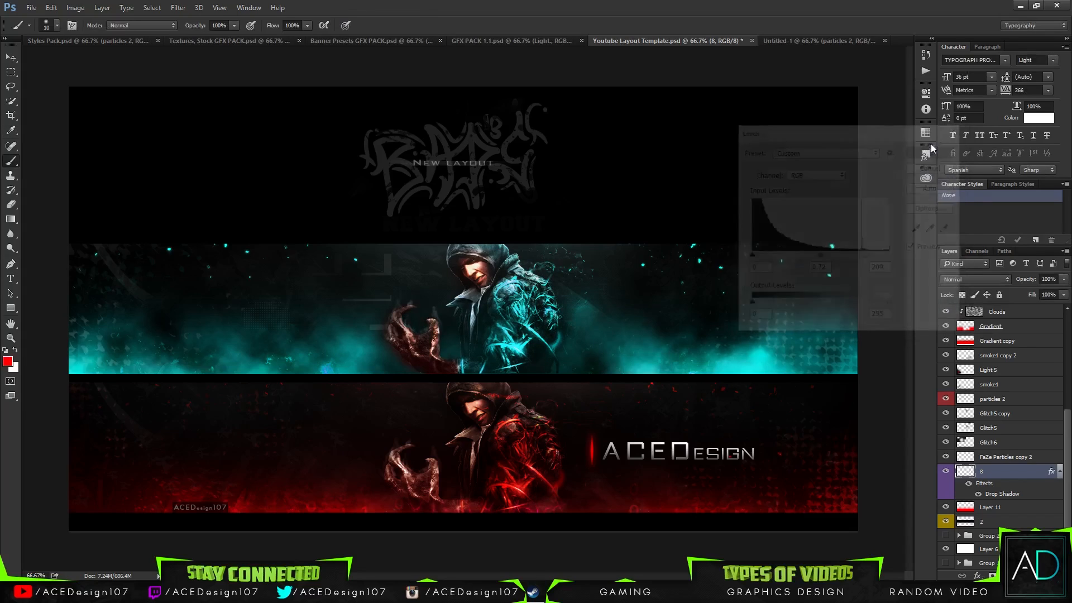
# - Draw a short vertical path beside the character's shoulder in the cyan banner and stroke it with the Brush, Simulate Pressure off
pyautogui.click(8, 59)
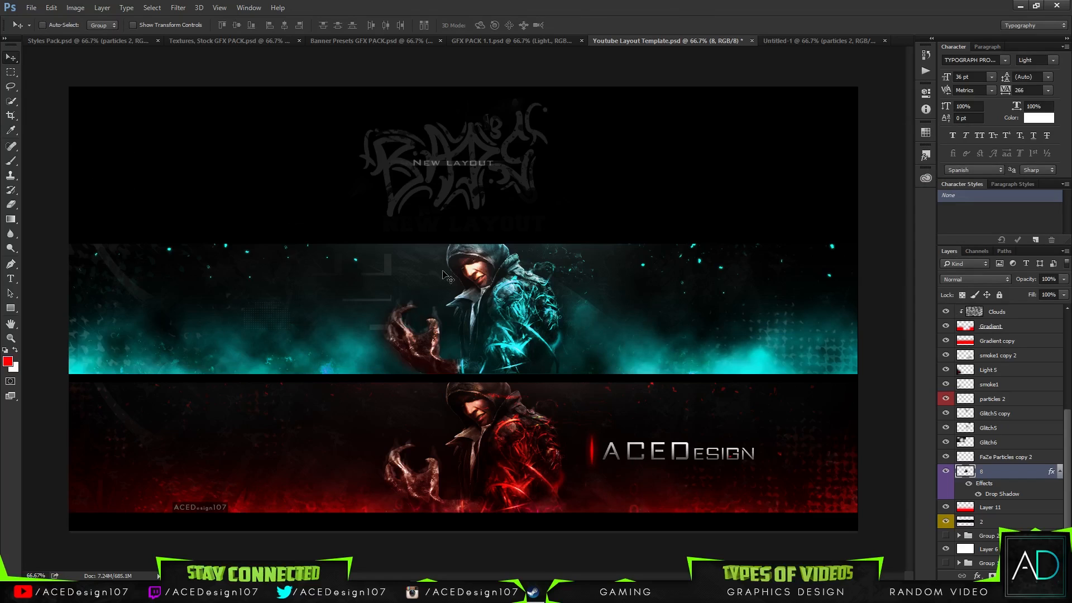
pyautogui.press('p')
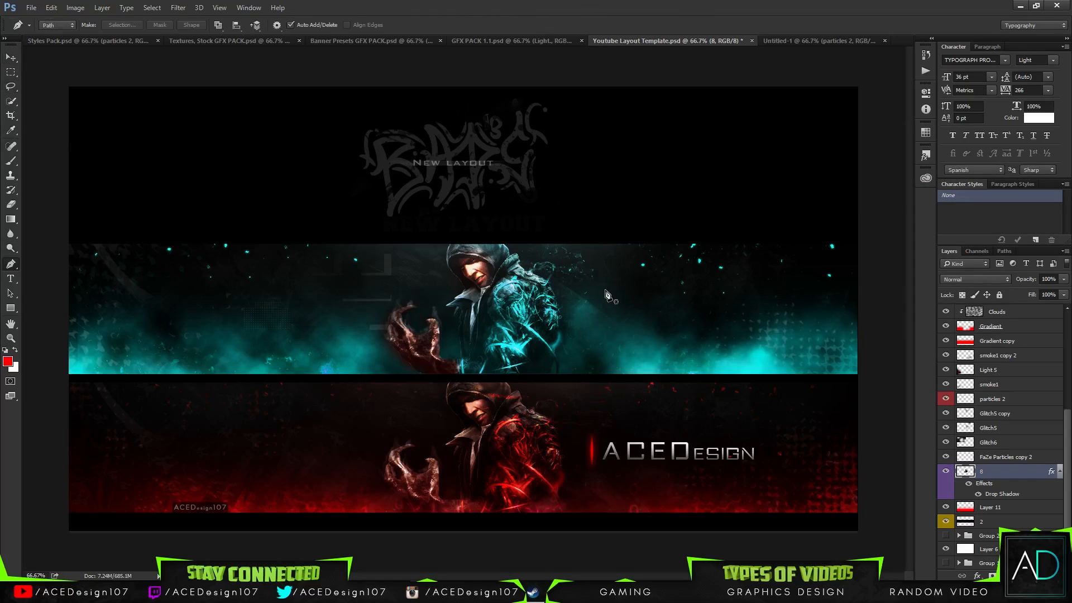
pyautogui.click(609, 284)
pyautogui.click(609, 313)
pyautogui.rightClick(609, 306)
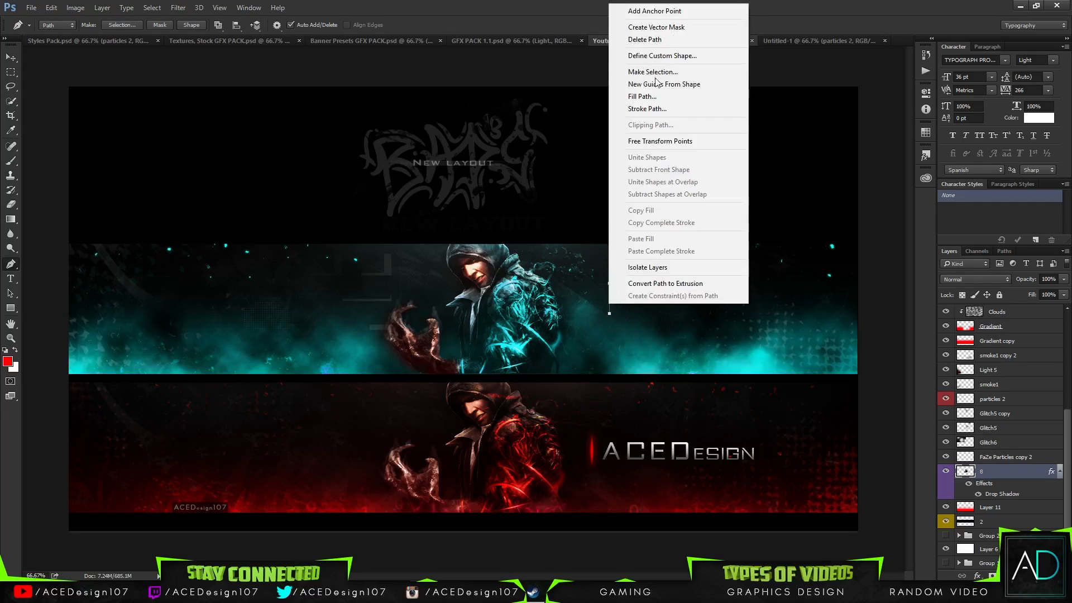
pyautogui.click(648, 108)
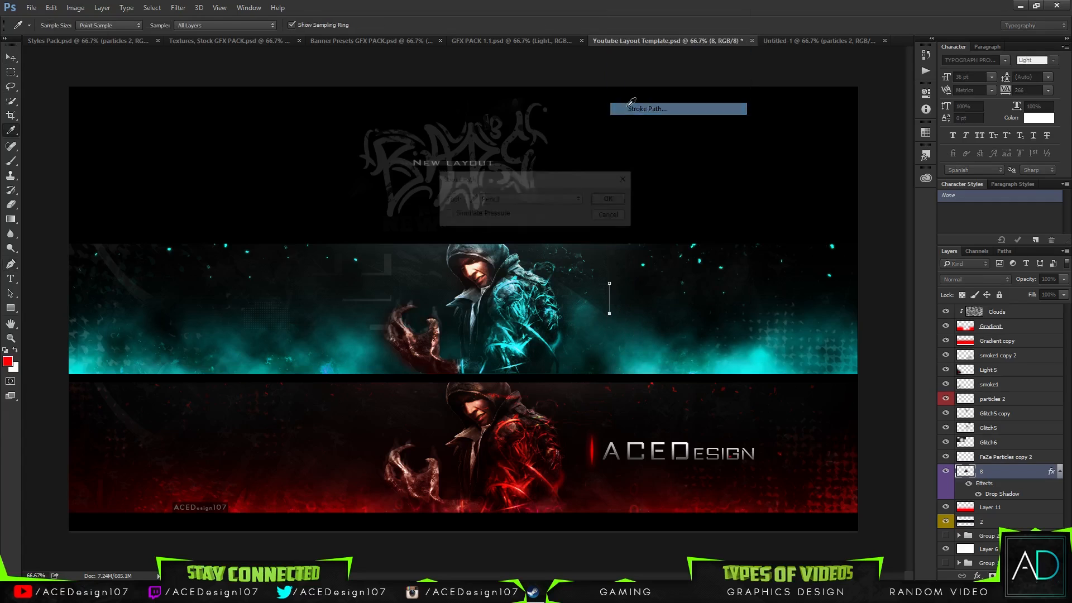
pyautogui.click(555, 203)
pyautogui.click(574, 217)
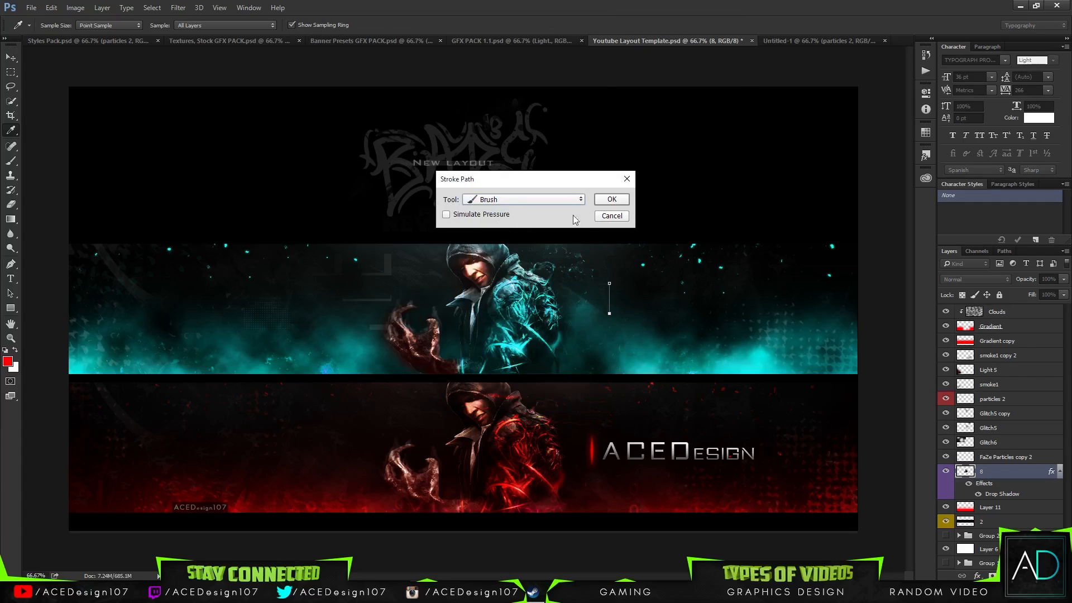
pyautogui.click(613, 199)
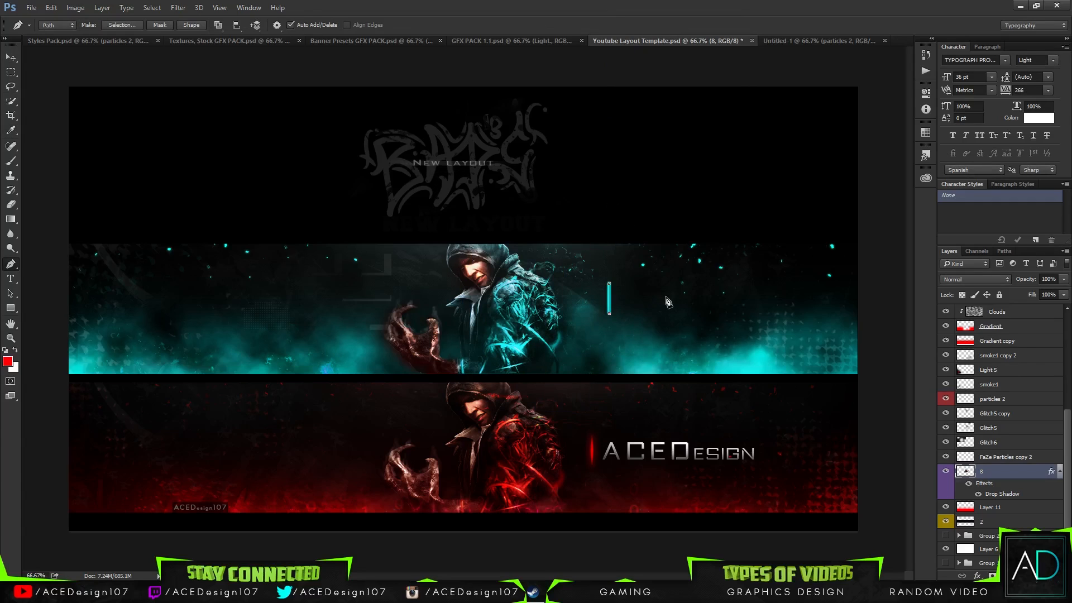
# - Try restroking the vertical path, including a stroke with the Pencil and Simulate Pressure on
pyautogui.rightClick(613, 306)
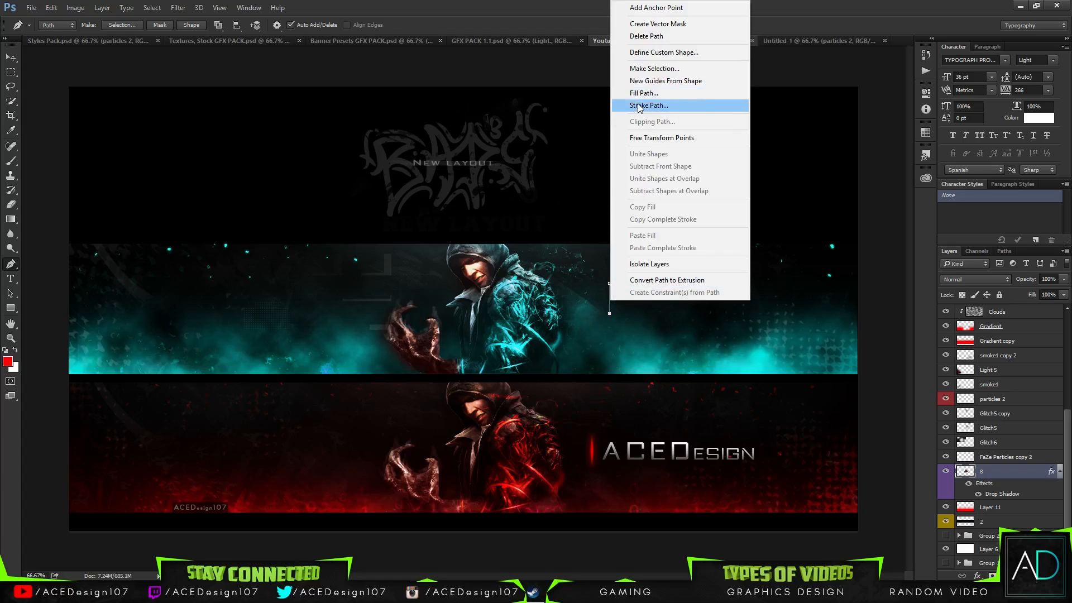
pyautogui.click(647, 106)
pyautogui.click(611, 200)
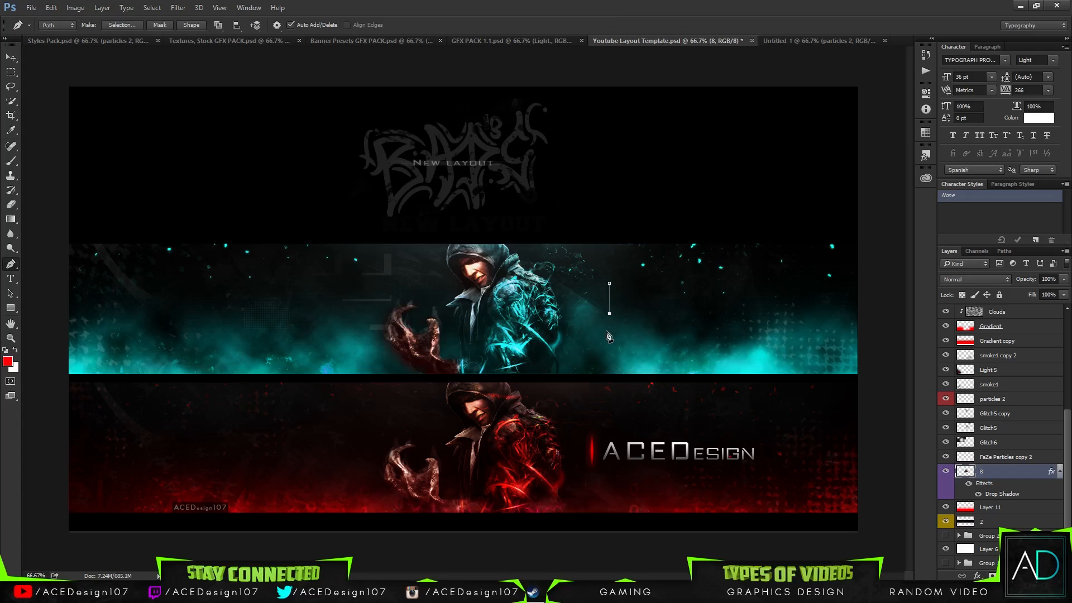
pyautogui.rightClick(625, 286)
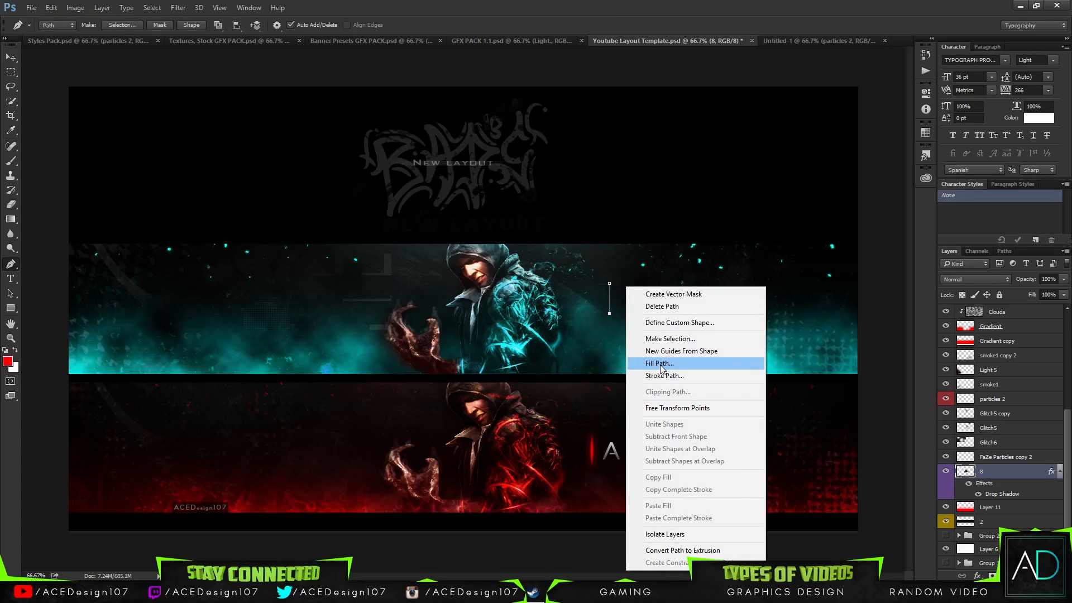
pyautogui.click(659, 375)
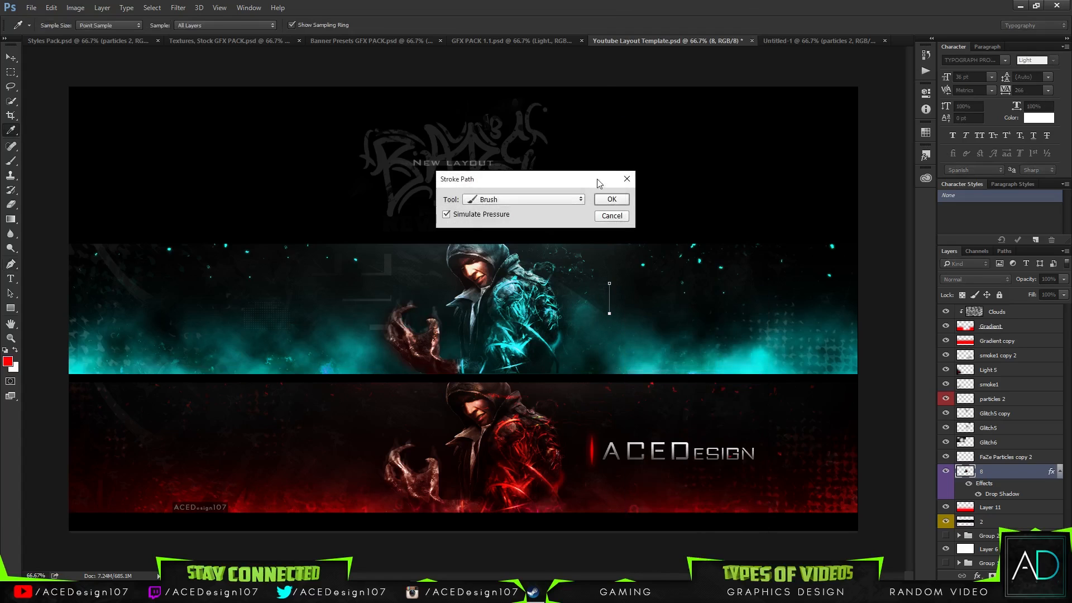
pyautogui.click(523, 199)
pyautogui.click(489, 209)
pyautogui.click(611, 200)
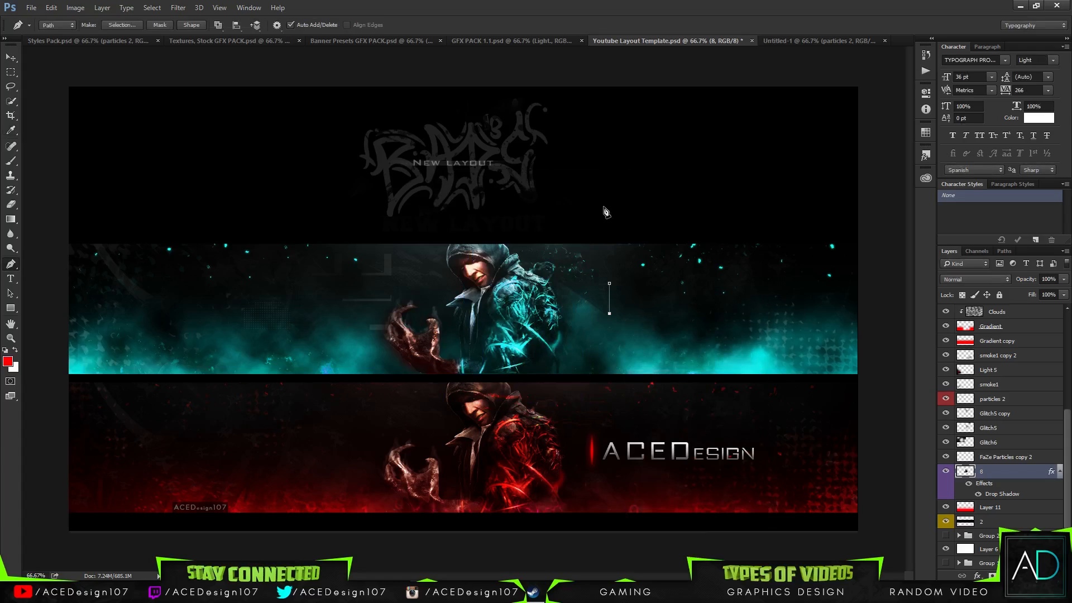
pyautogui.rightClick(624, 286)
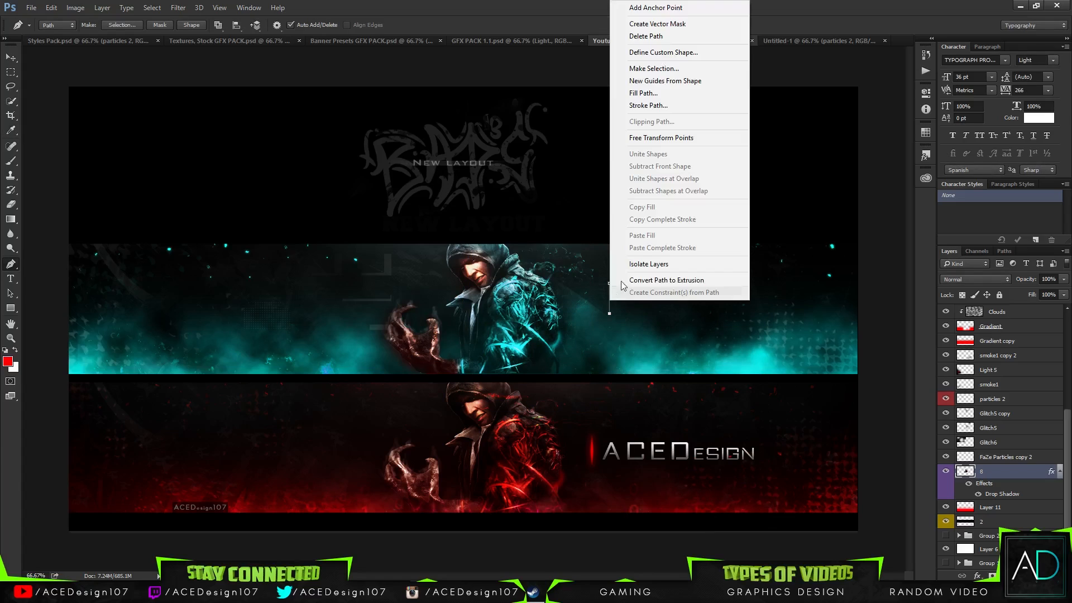
pyautogui.click(649, 94)
pyautogui.click(528, 165)
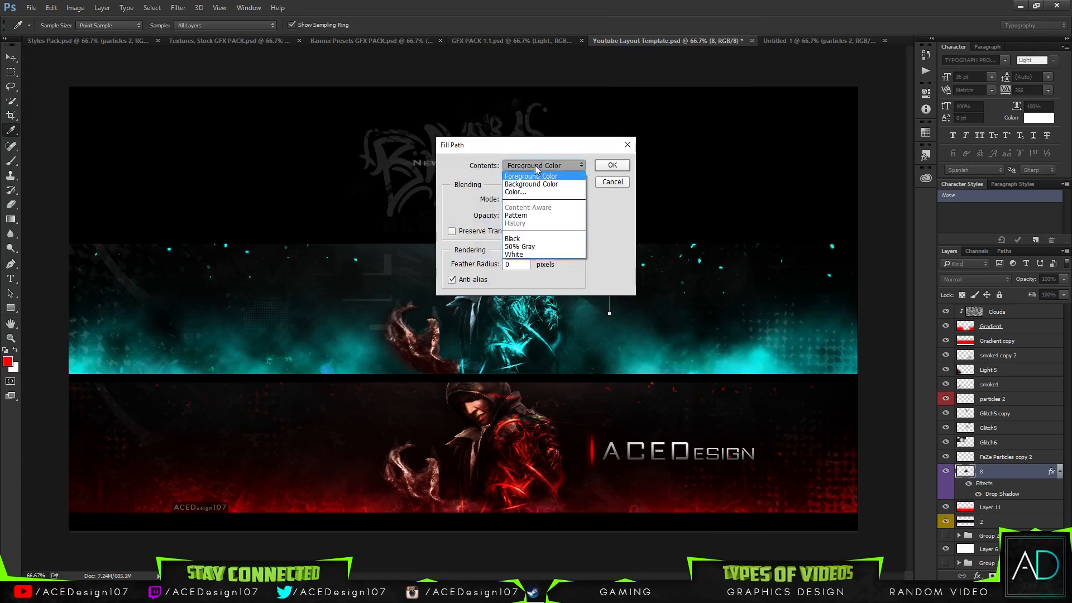
pyautogui.click(536, 167)
pyautogui.click(612, 185)
# - Try stroking the vertical path once more with Simulate Pressure on, and dismiss the path
pyautogui.rightClick(623, 290)
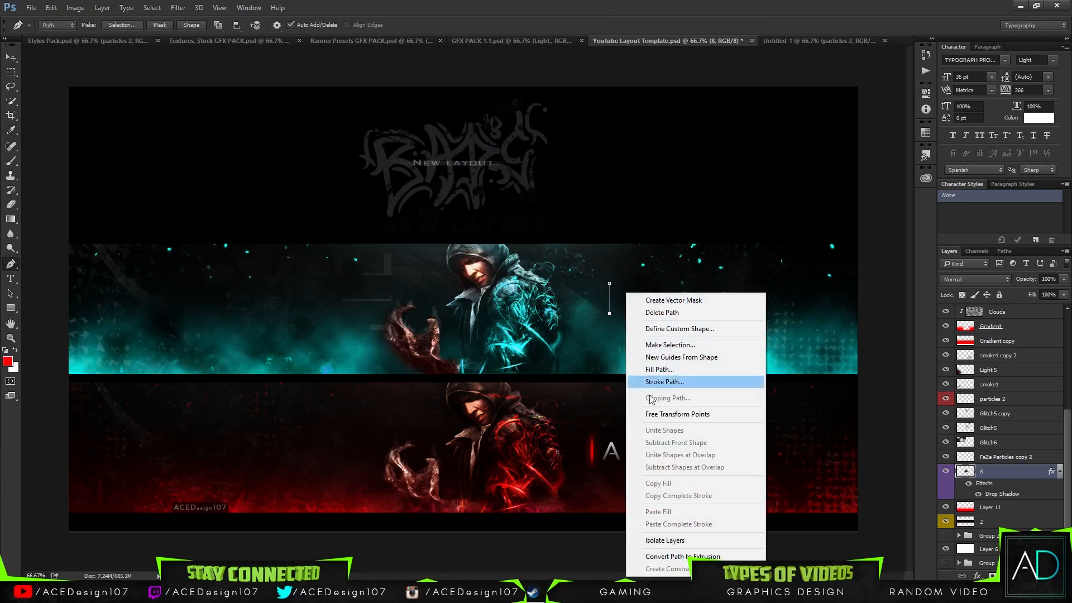
pyautogui.click(653, 382)
pyautogui.click(508, 200)
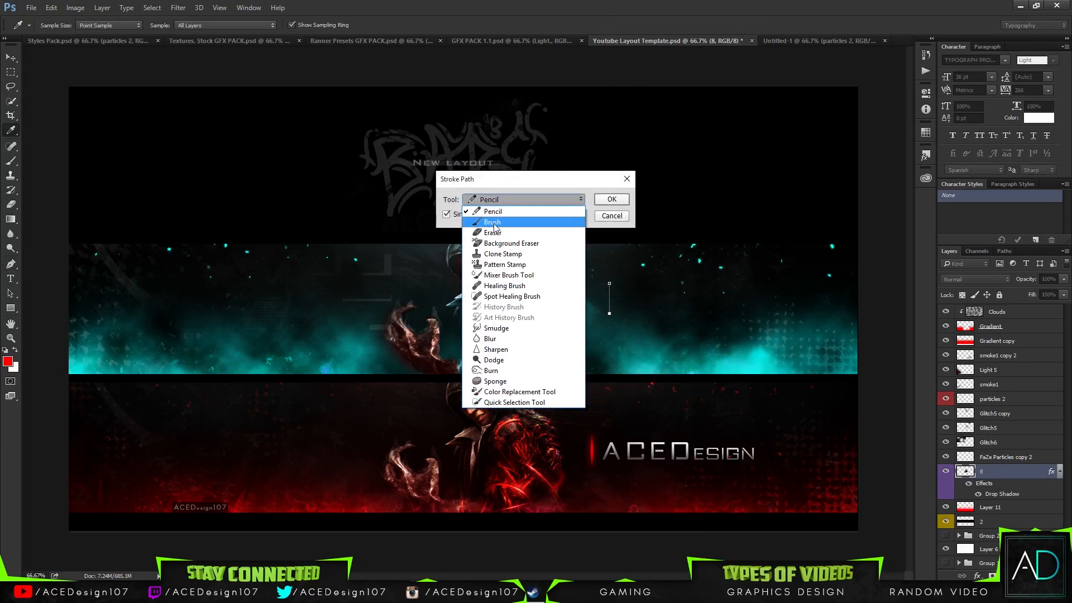
pyautogui.click(578, 212)
pyautogui.click(609, 203)
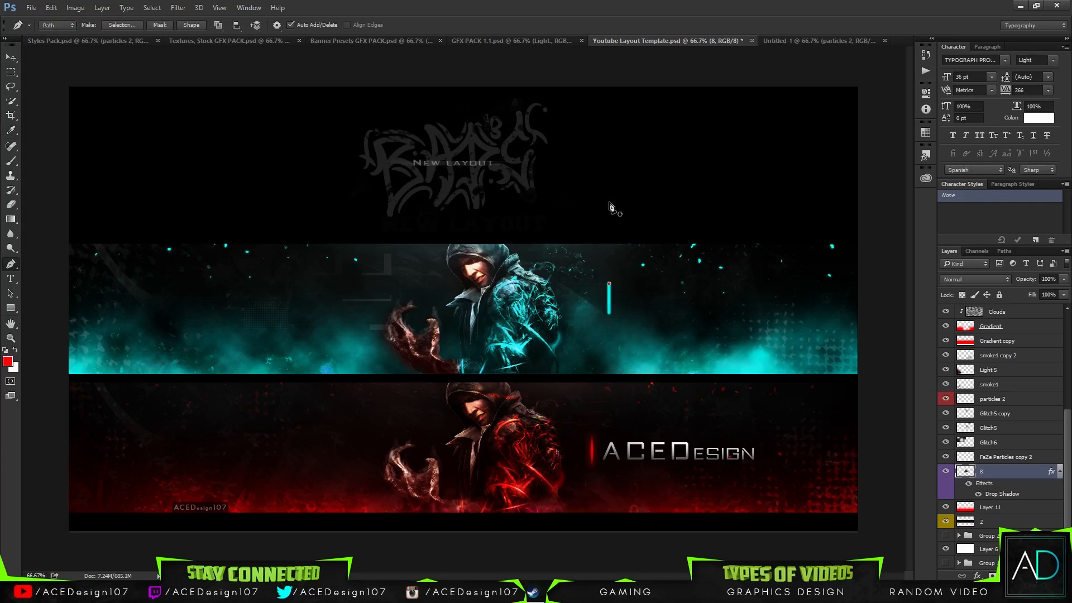
pyautogui.press('Return')
pyautogui.press('e')
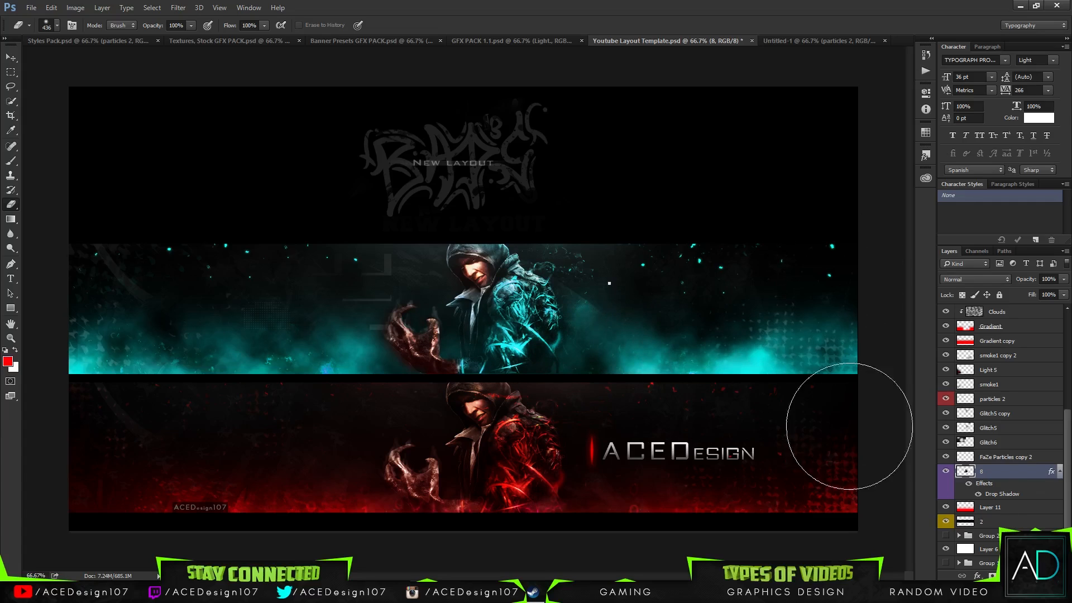
pyautogui.click(11, 57)
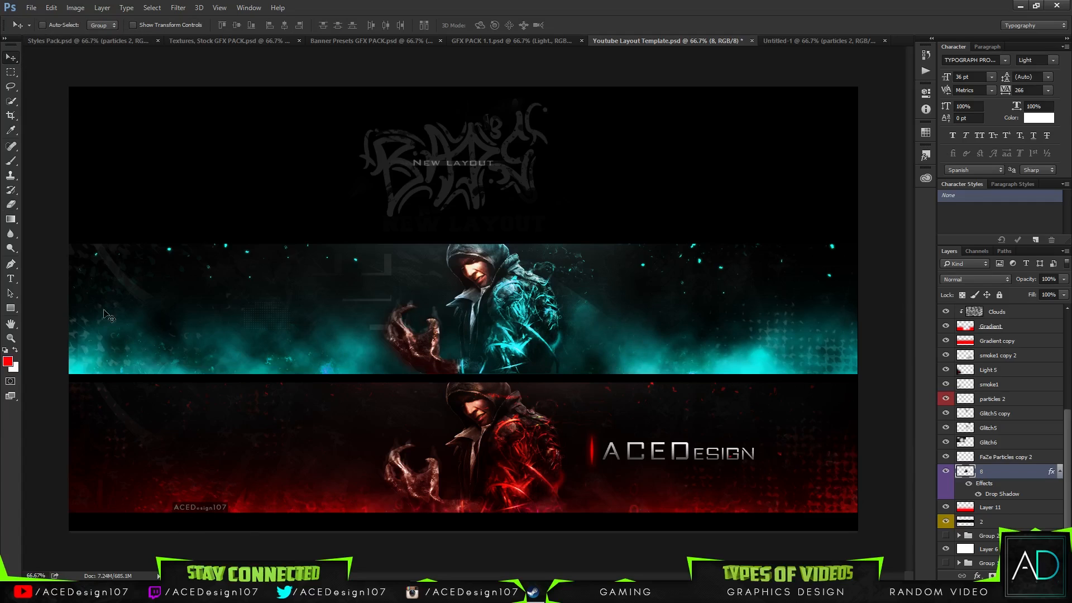
# - Create a new layer and make a small rectangular selection straddling the cyan banner's lower edge, left of the character
pyautogui.press('m')
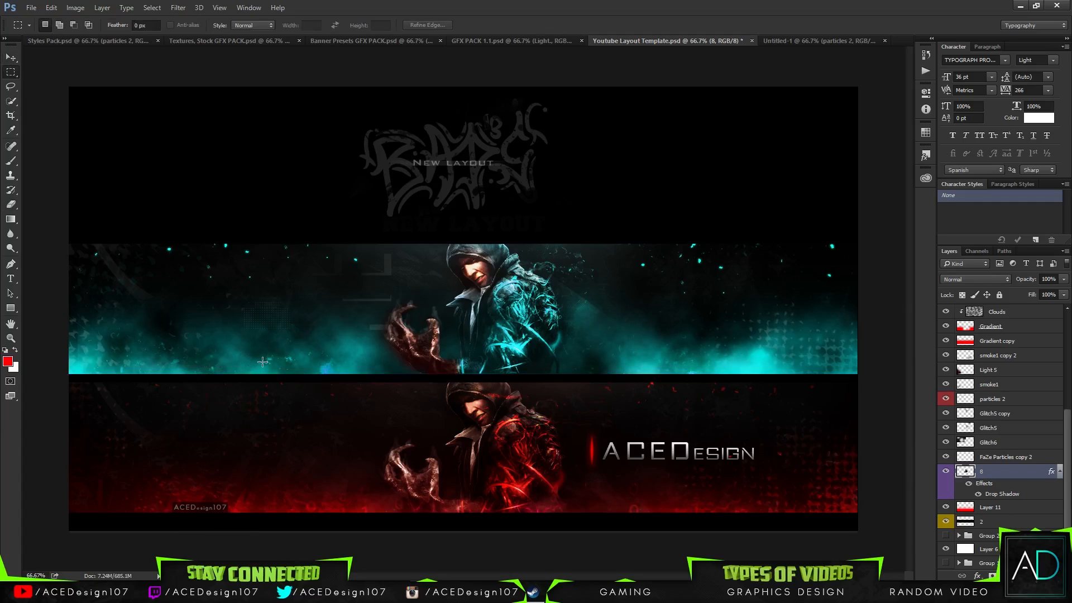
pyautogui.hotkey('ctrl', 'shift', 'n')
pyautogui.press('Return')
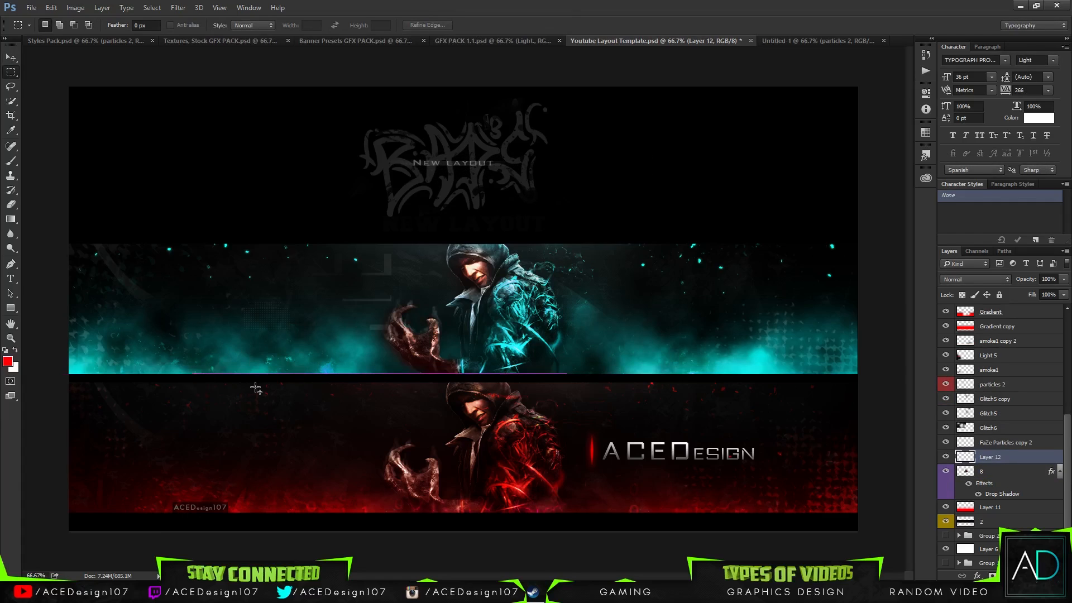
pyautogui.moveTo(210, 367); pyautogui.dragTo(241, 387)
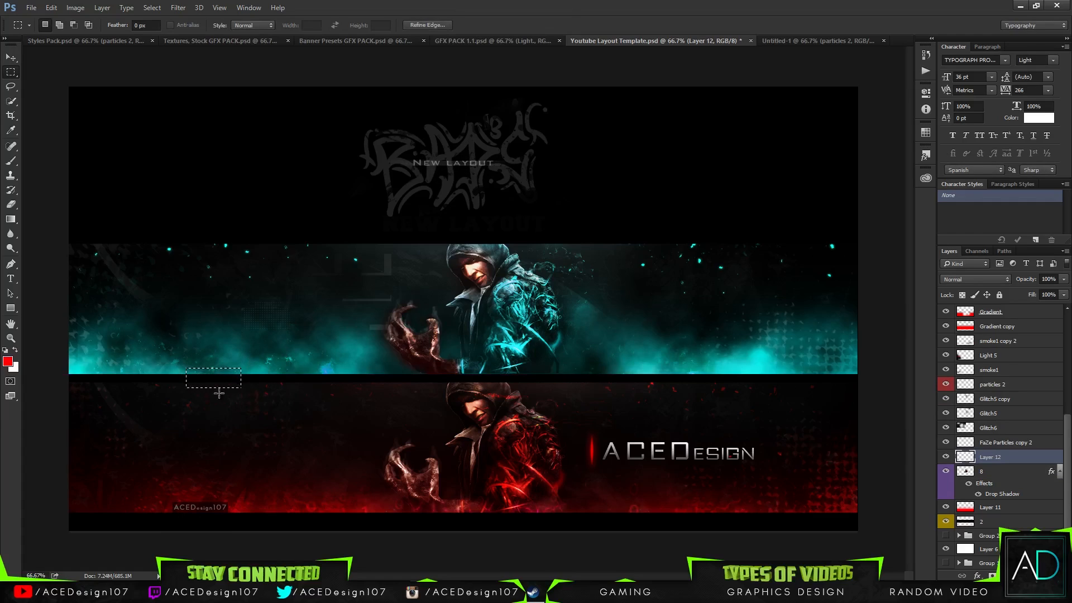
# - Fill the selection with black on the new layer placed above Hue/Saturation 2, and shift the black box slightly up and left
pyautogui.press('g')
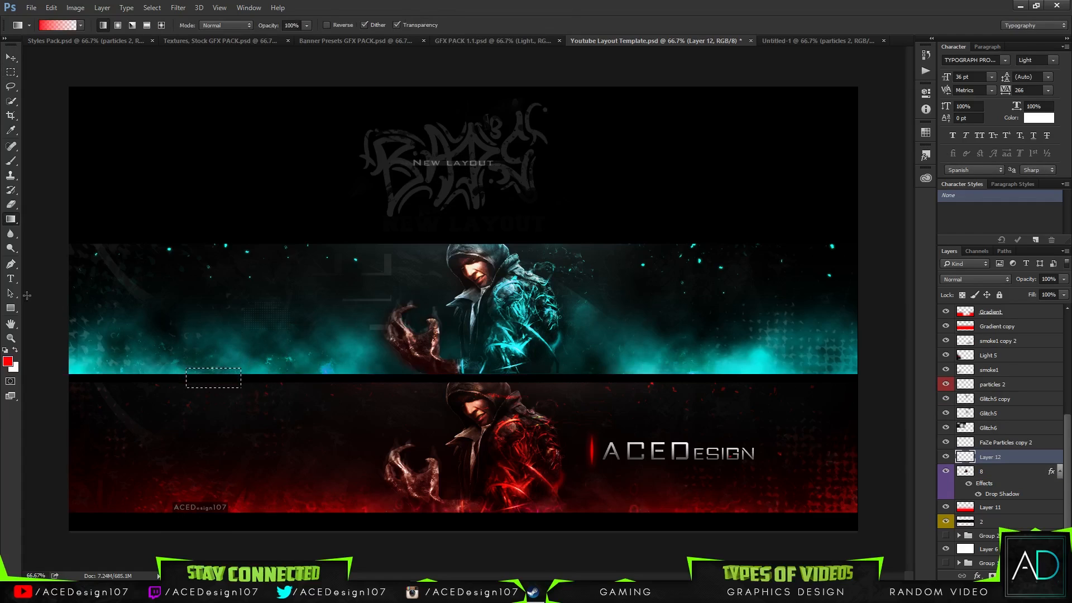
pyautogui.rightClick(10, 219)
pyautogui.click(56, 229)
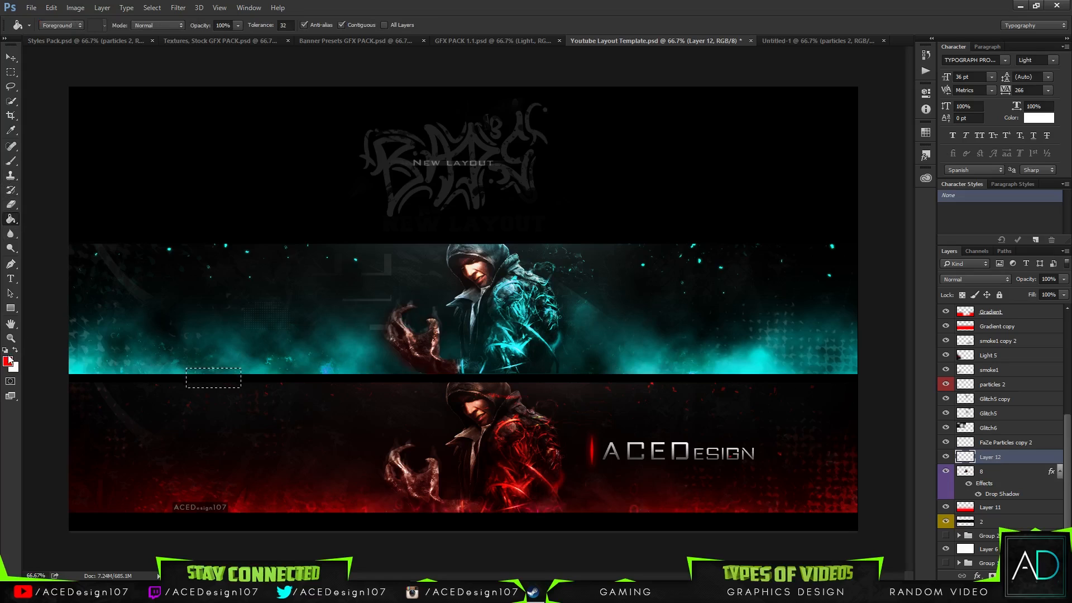
pyautogui.click(6, 350)
pyautogui.hotkey('ctrl', 'd')
pyautogui.hotkey('ctrl', 'z')
pyautogui.scroll(2, 1005, 391)
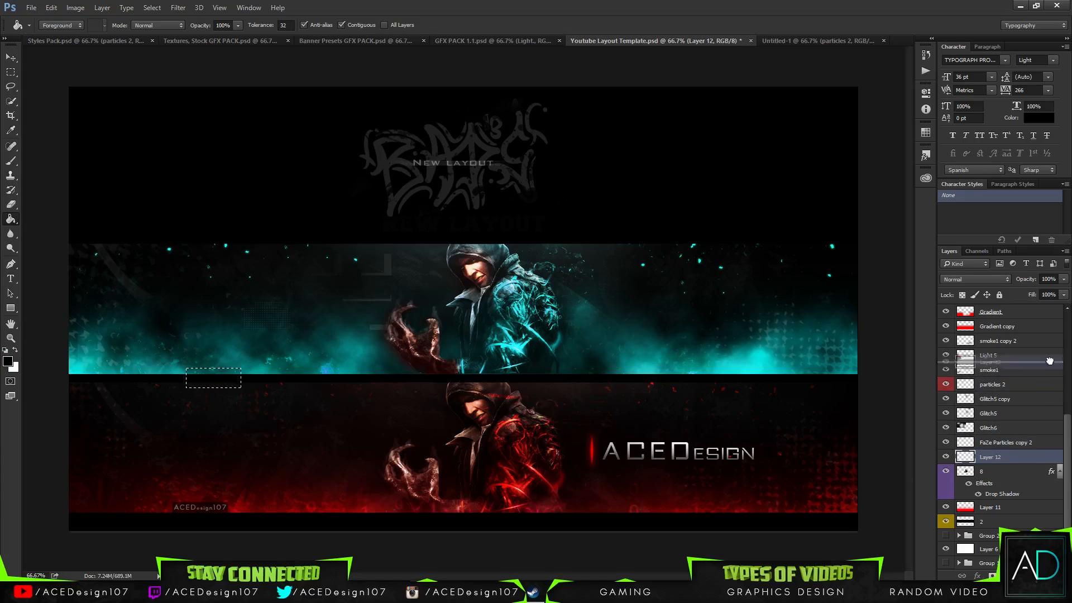
pyautogui.moveTo(1040, 294); pyautogui.dragTo(1005, 354)
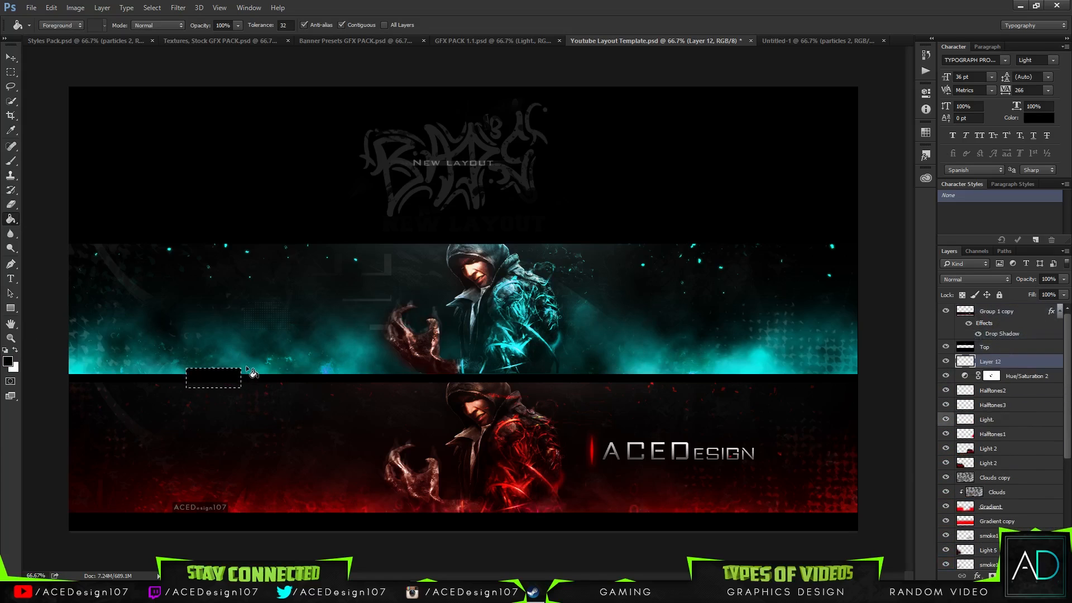
pyautogui.press('v')
pyautogui.moveTo(232, 372); pyautogui.dragTo(226, 374)
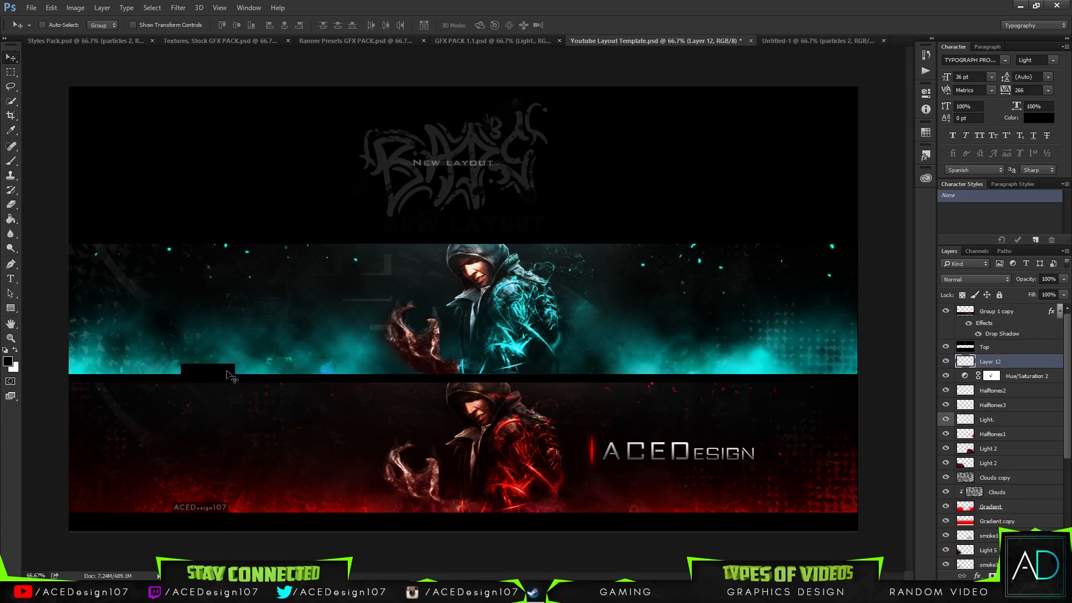
# - Add the white (#ffffff) text "ACEDesign107" on the cyan banner, in the area left of the character
pyautogui.press('t')
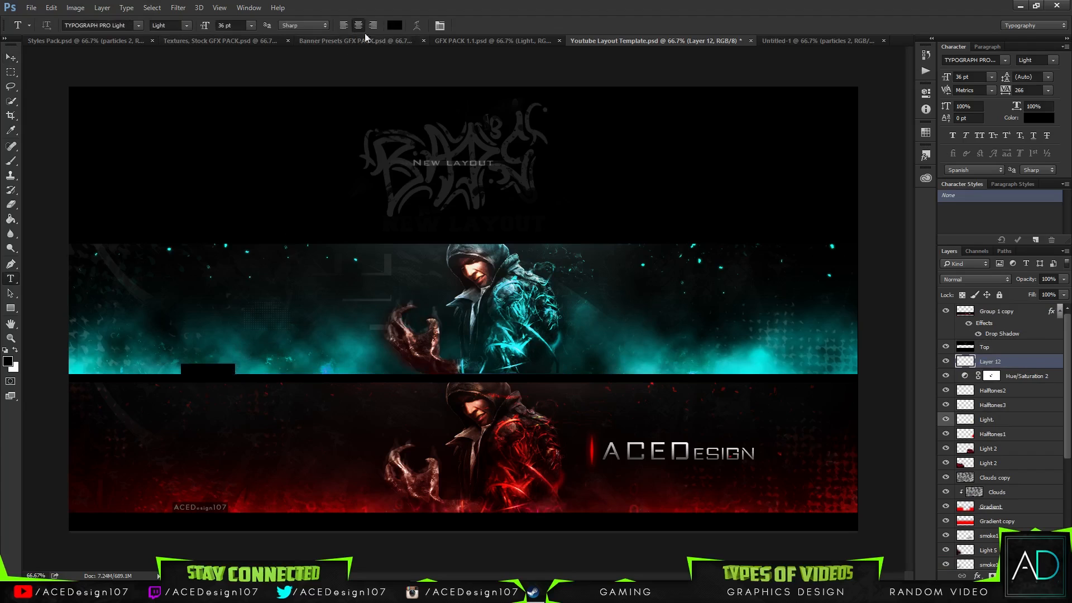
pyautogui.click(394, 25)
pyautogui.click(403, 100)
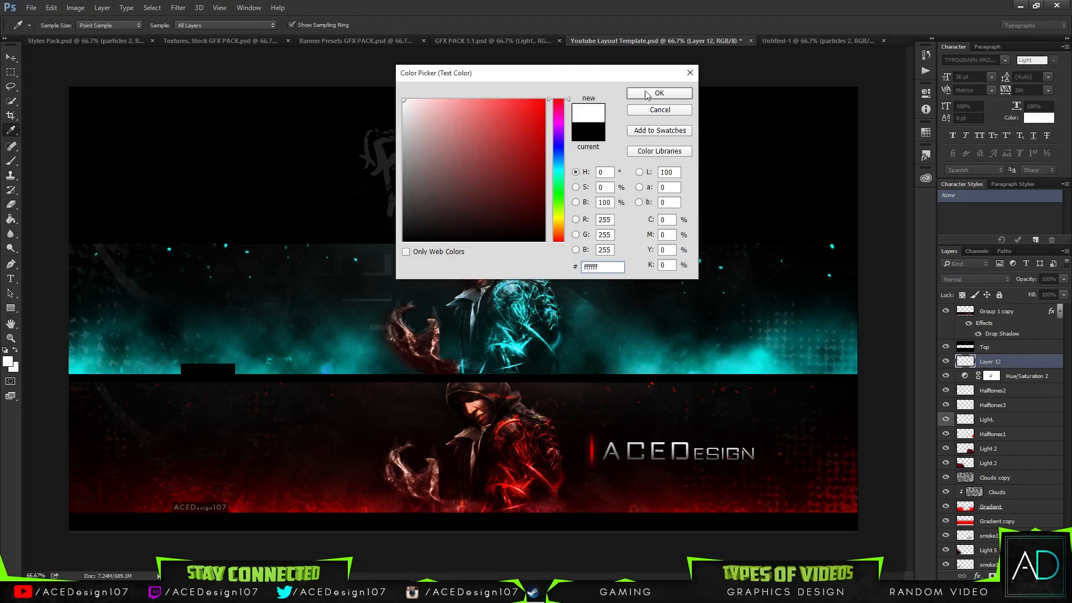
pyautogui.click(646, 94)
pyautogui.click(247, 291)
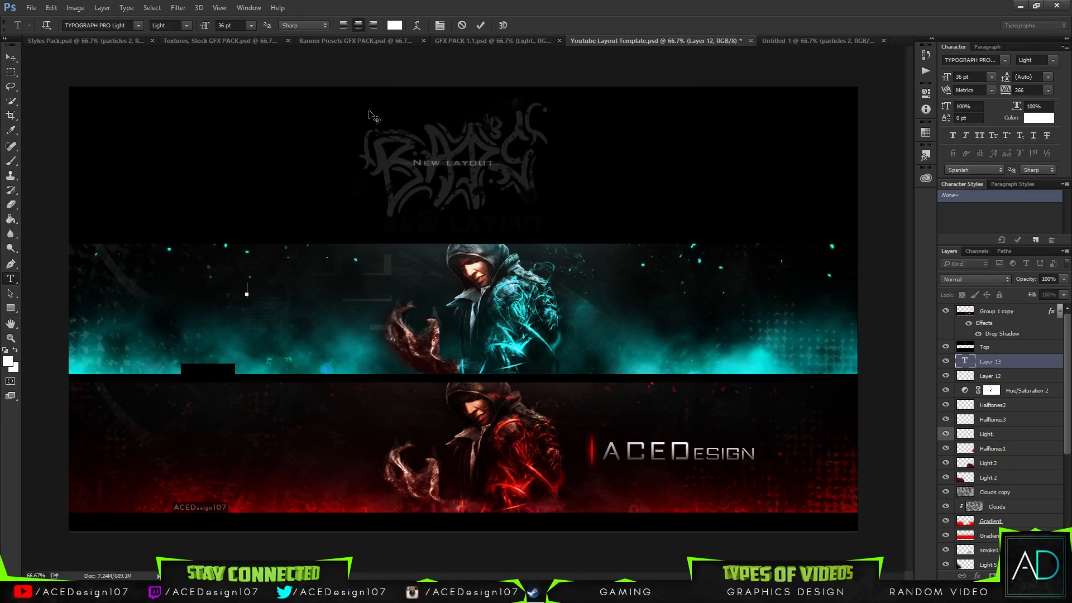
pyautogui.write('ACEDesign108')
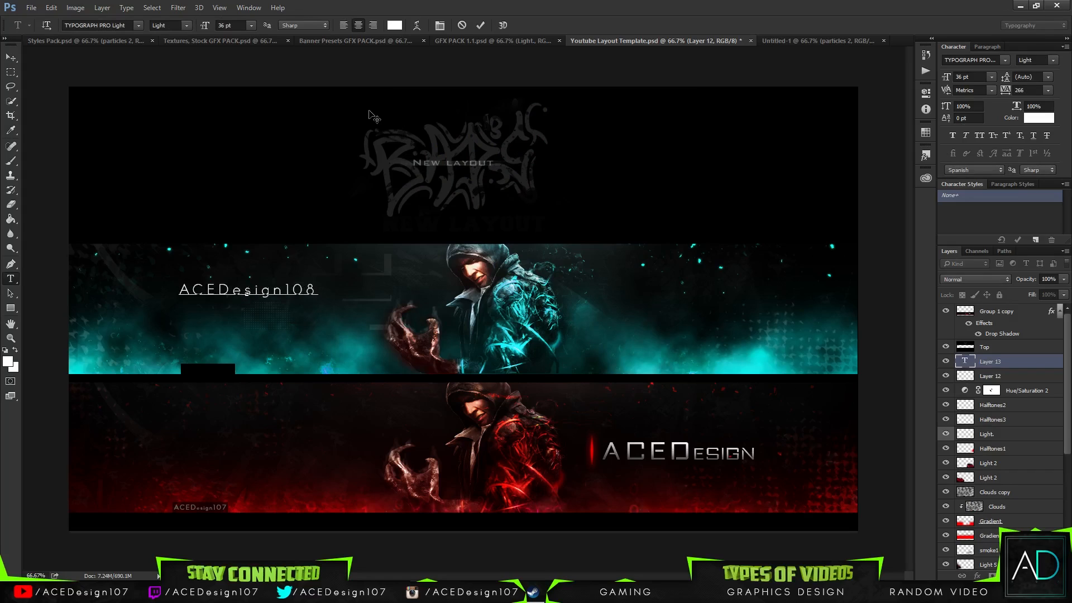
pyautogui.press('BackSpace')
pyautogui.write('7')
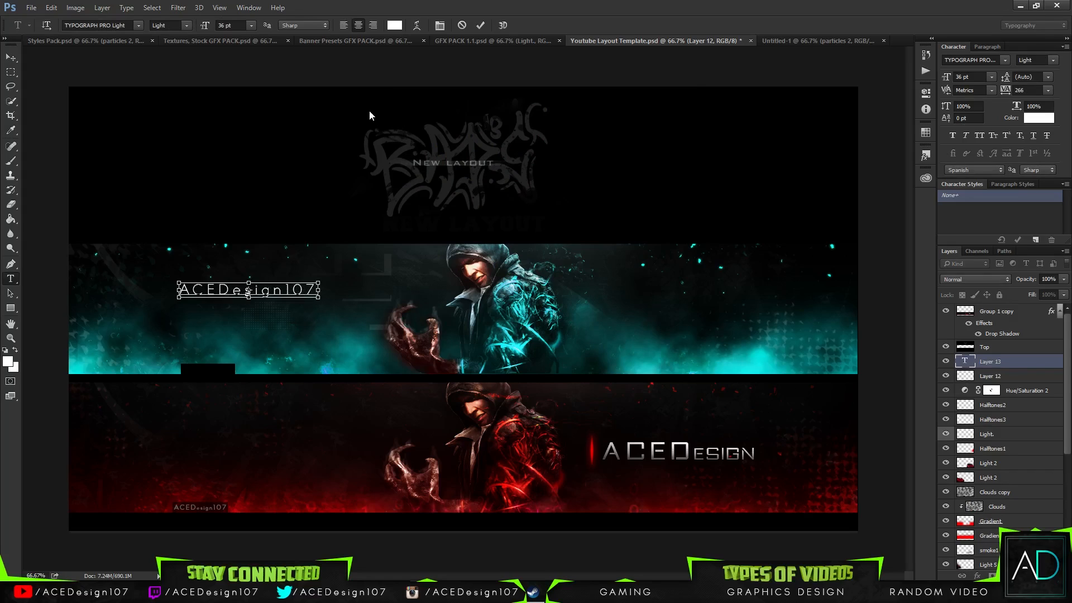
pyautogui.hotkey('ctrl', 'Return')
# - Scale the "ACEDesign107" text down to about 37% and fit it over the black box at the cyan banner's lower edge
pyautogui.hotkey('ctrl', 't')
pyautogui.moveTo(321, 278); pyautogui.dragTo(223, 380)
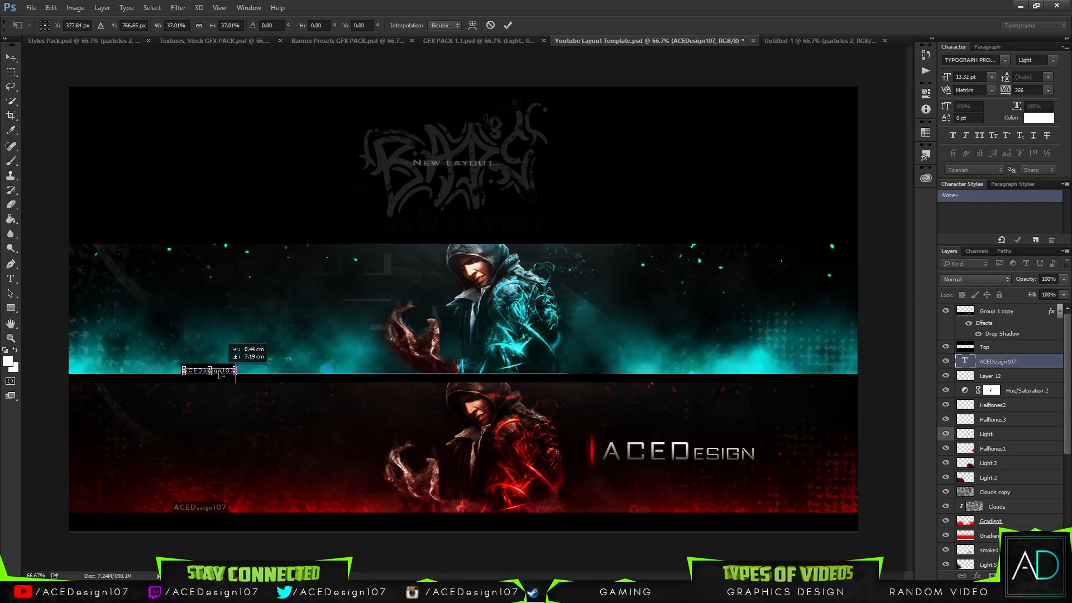
pyautogui.press('Return')
pyautogui.press('t')
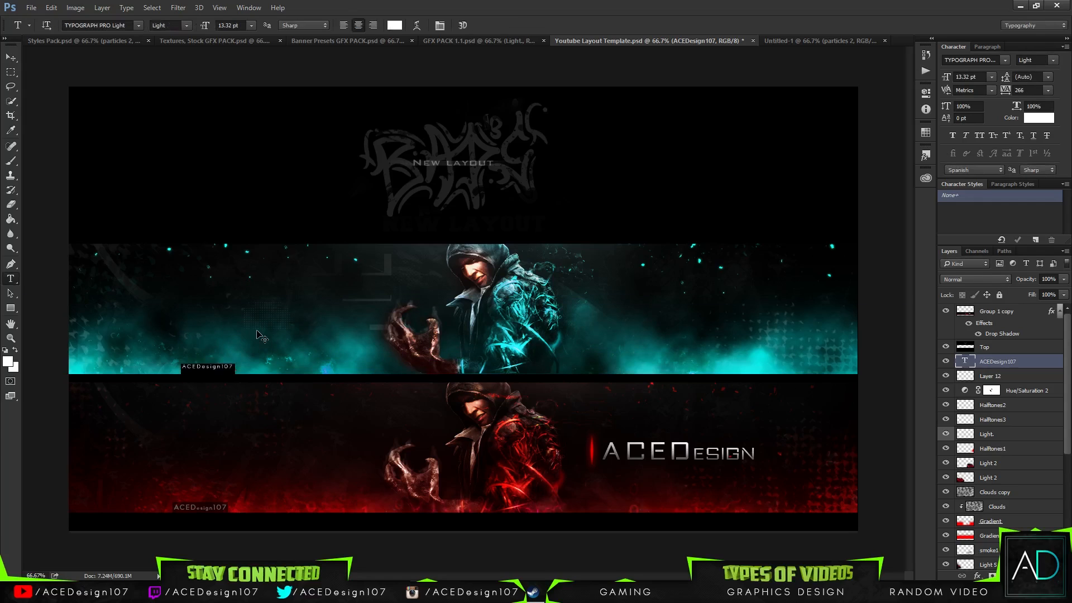
pyautogui.hotkey('ctrl', 't')
pyautogui.press('Return')
# - Lower the name tag's opacity, setting the black box on Layer 12 to about 61%
pyautogui.keyDown('ctrl'); pyautogui.click(1026, 379); pyautogui.keyUp('ctrl')
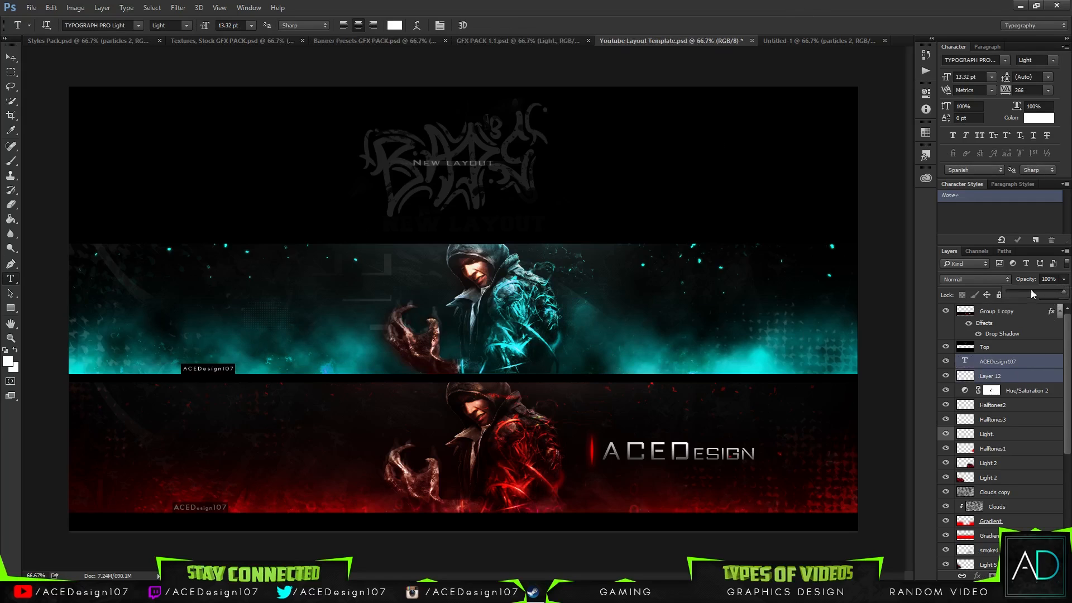
pyautogui.moveTo(1030, 290)
pyautogui.mouseDown()
pyautogui.moveTo(1016, 293)
pyautogui.moveTo(1063, 292)
pyautogui.moveTo(1025, 293)
pyautogui.mouseUp()
pyautogui.click(1020, 379)
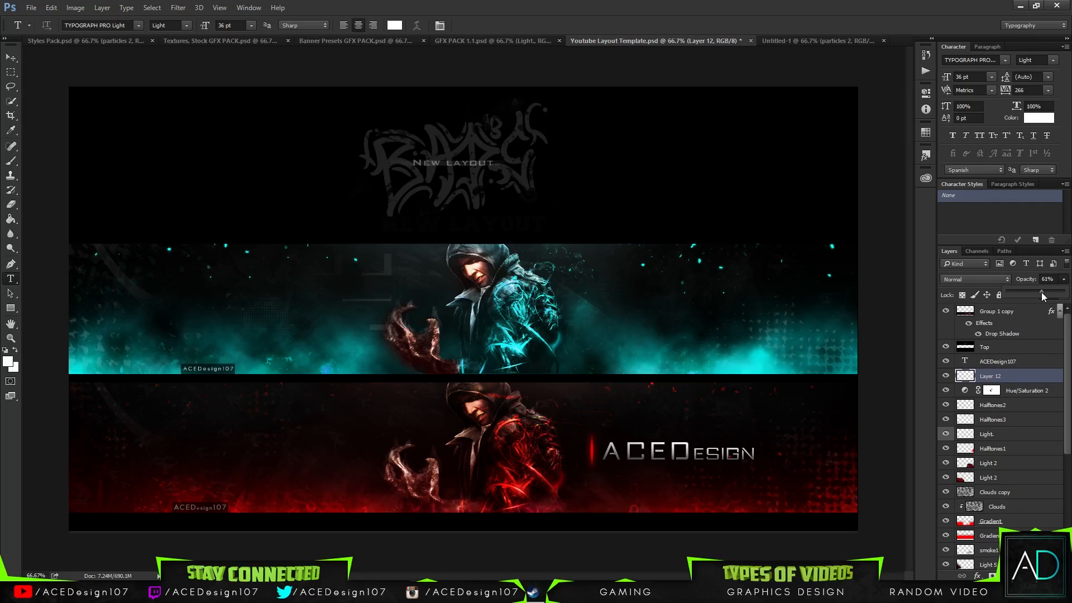
# - Stretch the "ACEDesign107" text vertically to about 136% while keeping its width
pyautogui.click(1017, 361)
pyautogui.hotkey('ctrl', 't')
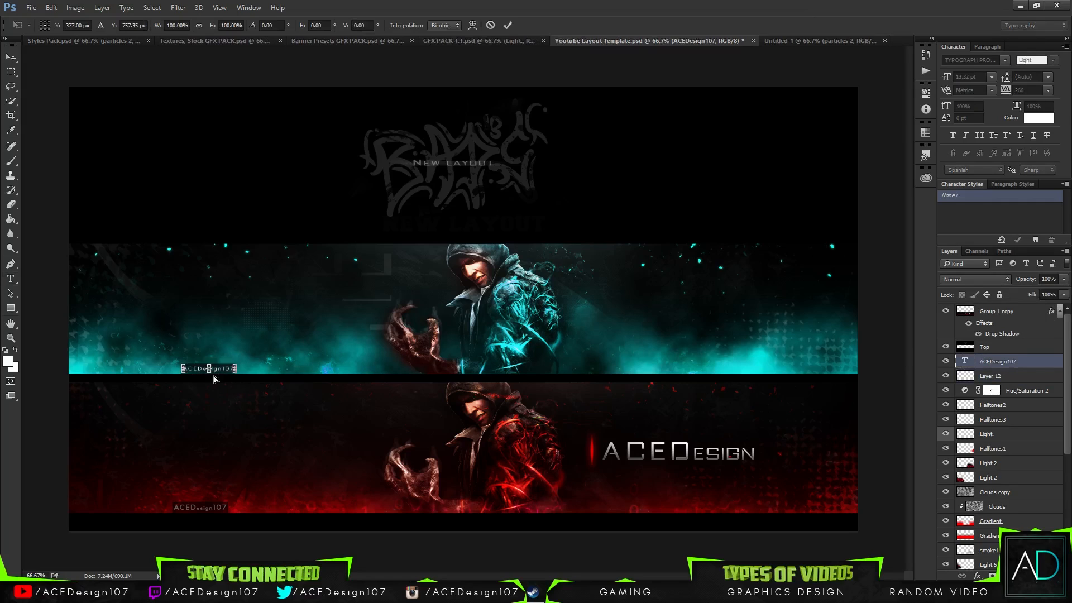
pyautogui.moveTo(211, 375); pyautogui.dragTo(211, 377)
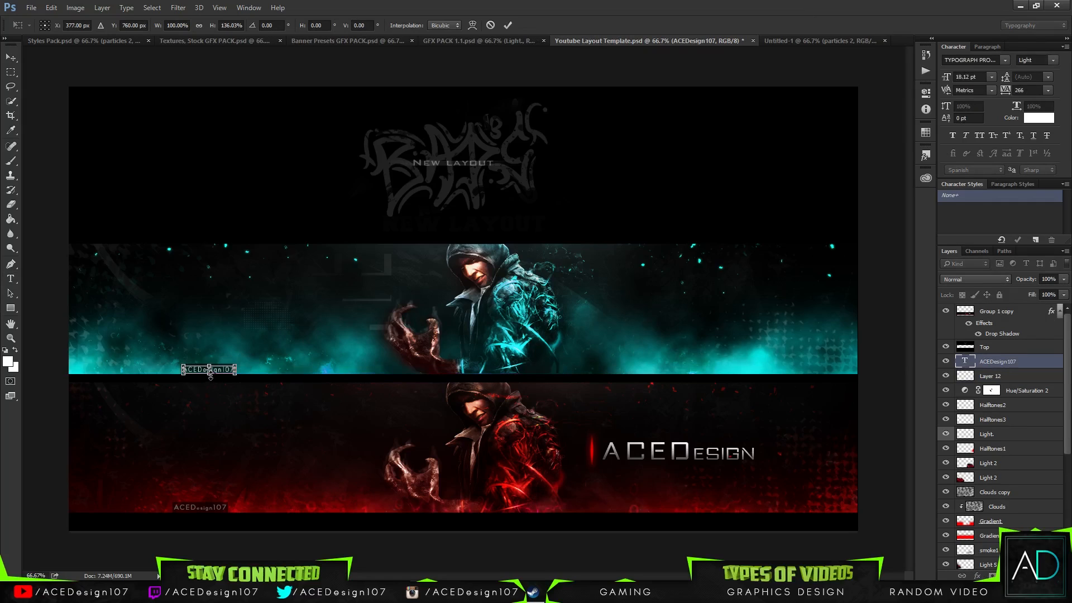
pyautogui.press('Return')
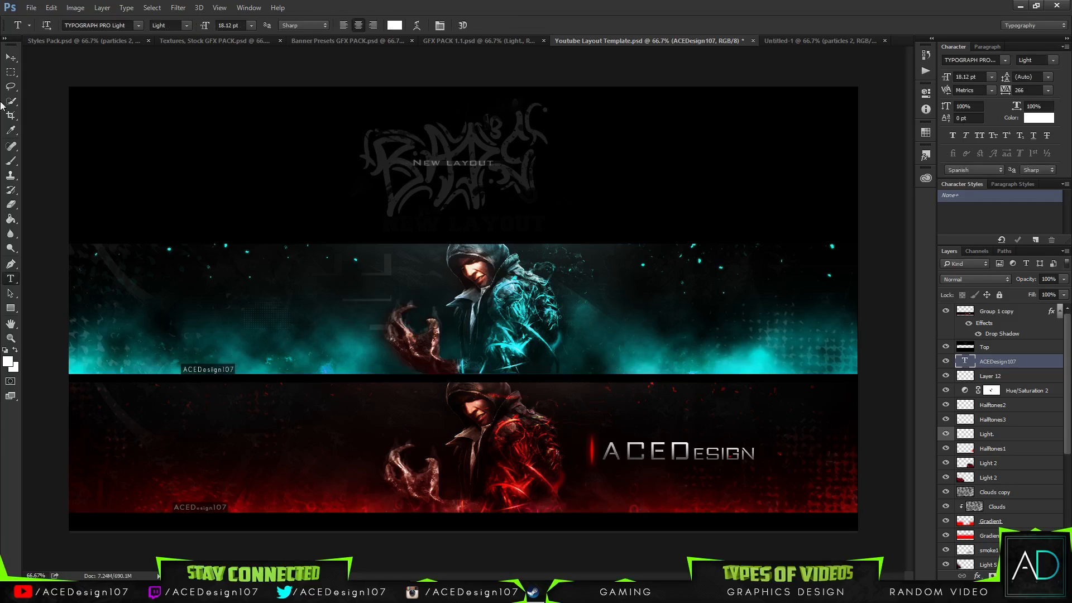
# - Shift the "ACEDesign107" text and its black box together slightly to the left
pyautogui.keyDown('shift'); pyautogui.click(1024, 377); pyautogui.keyUp('shift')
pyautogui.press('v')
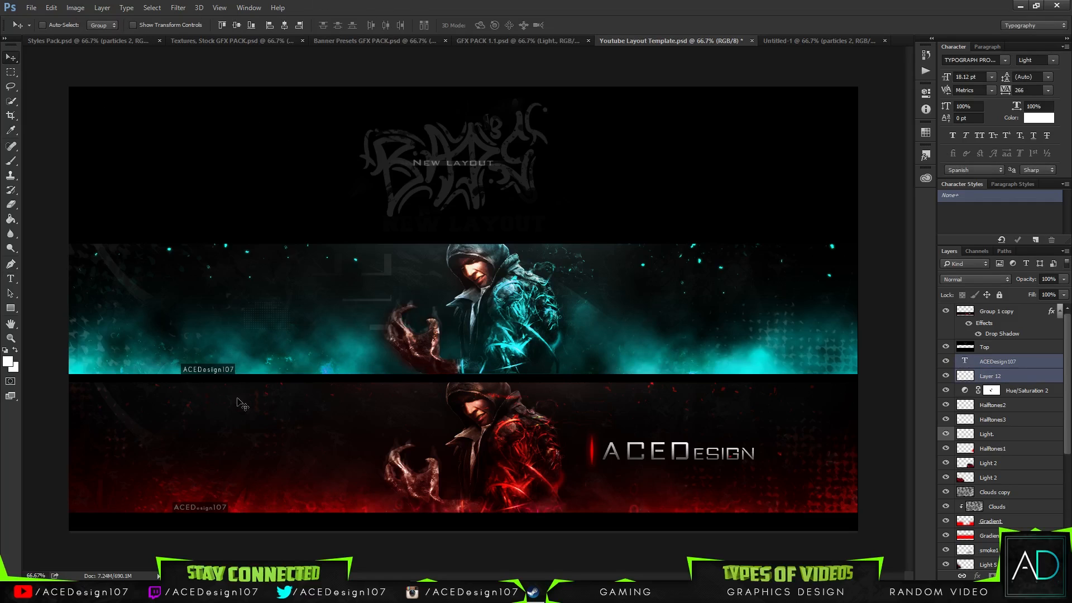
pyautogui.moveTo(239, 401); pyautogui.dragTo(237, 400)
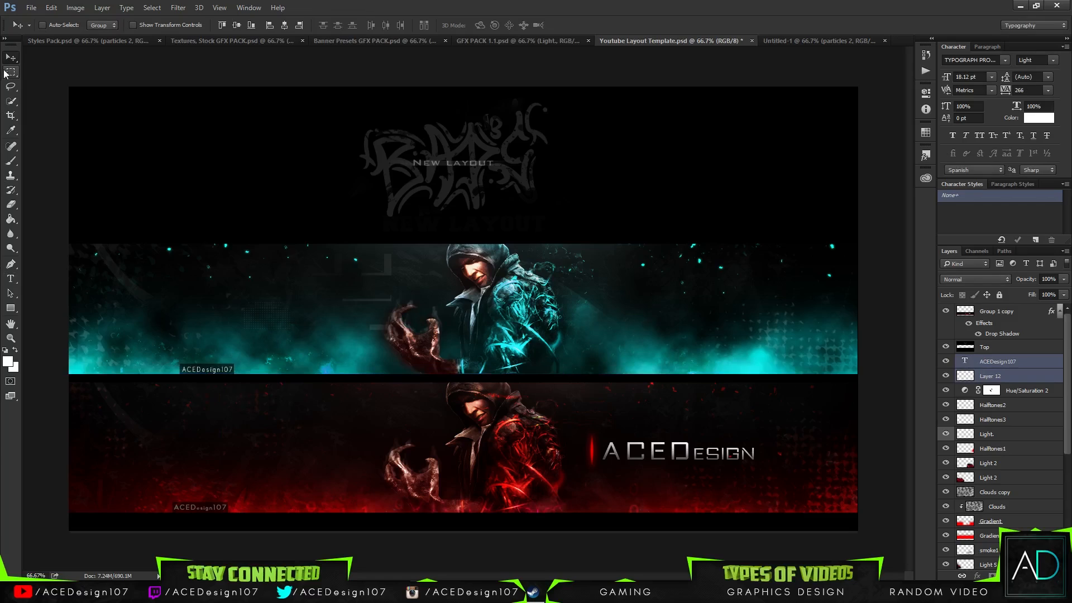